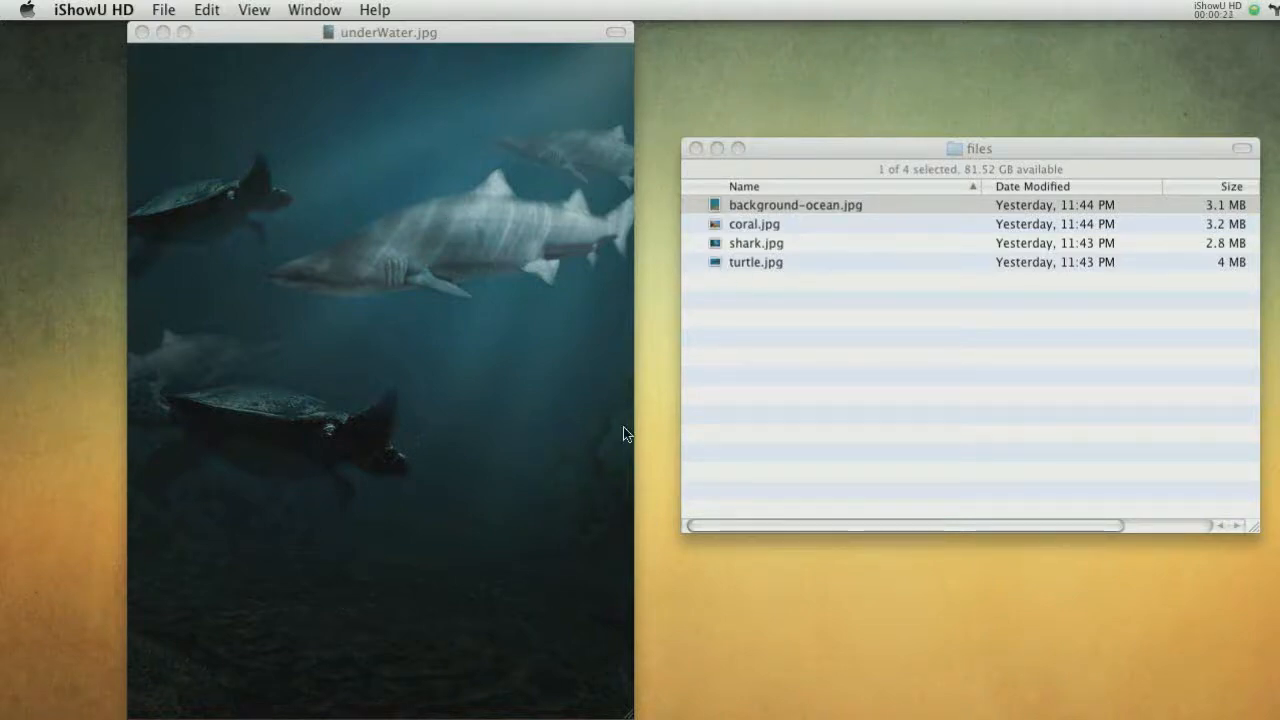
Close the underWater.jpg preview and open background-ocean.jpg in Photoshop
click(762, 201)
click(428, 48)
key(super+w)
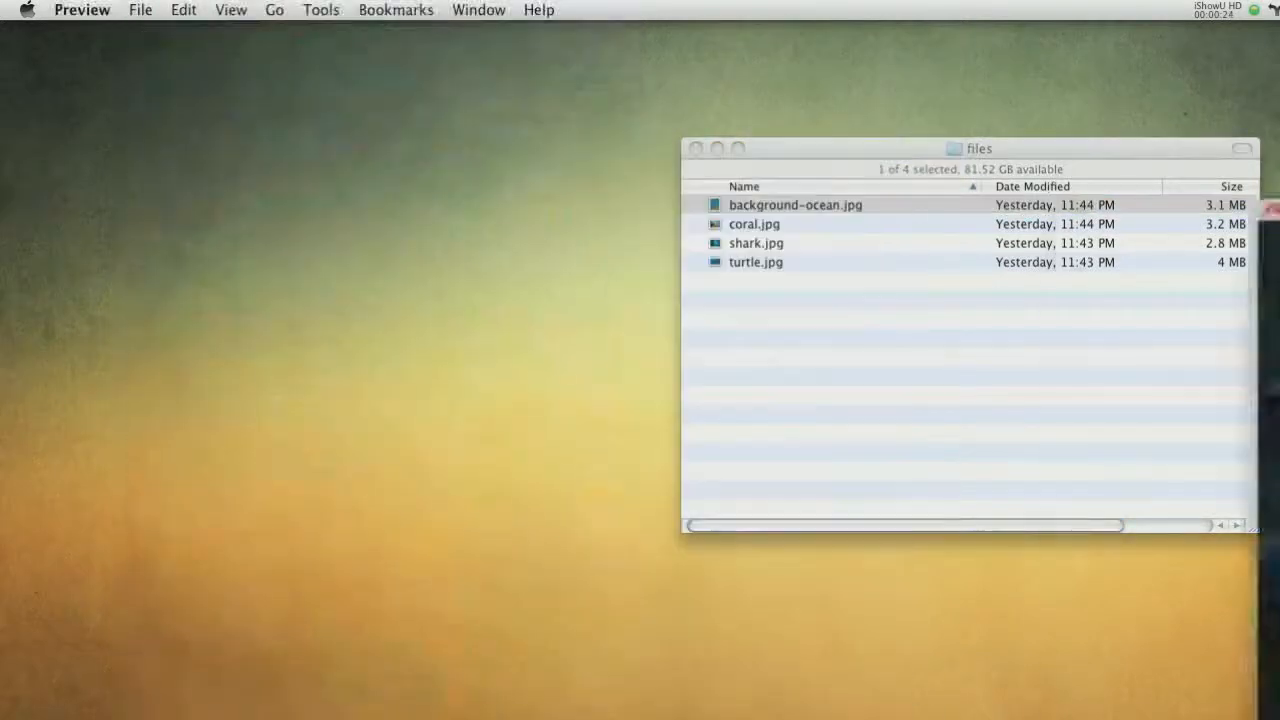
click(819, 396)
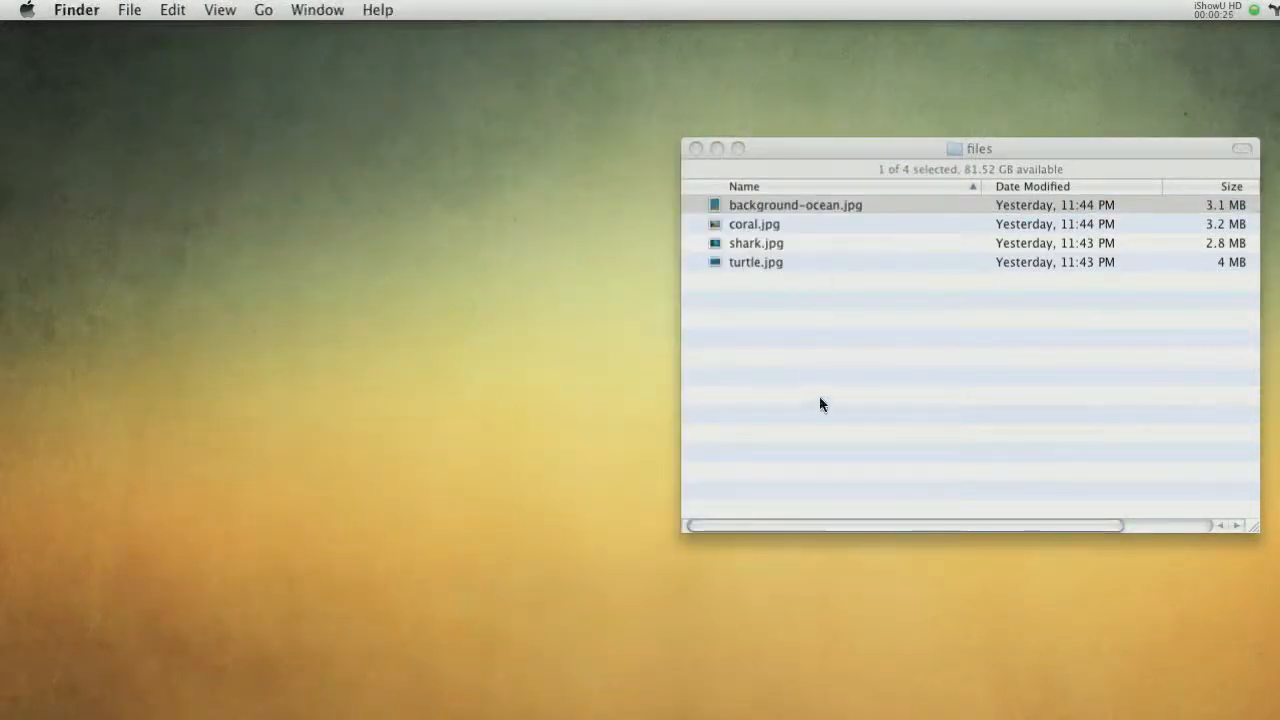
key(super+o)
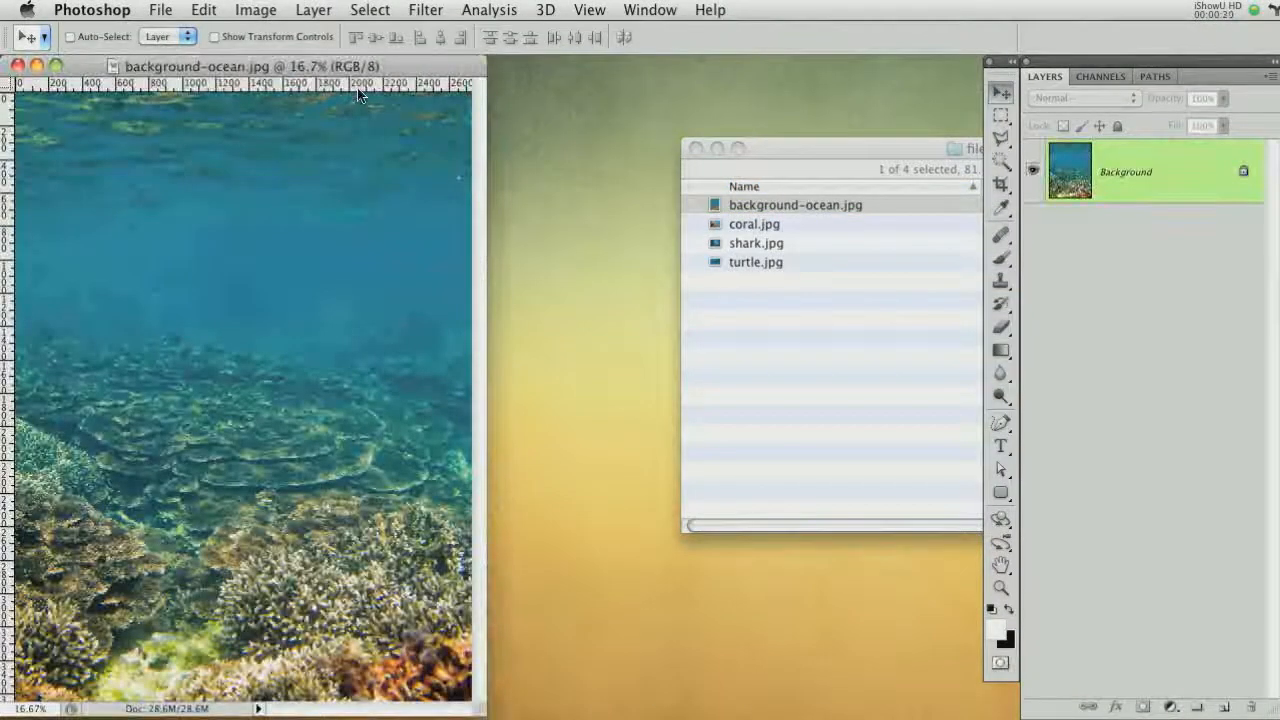
Resize the image to a width of 630 pixels
click(247, 12)
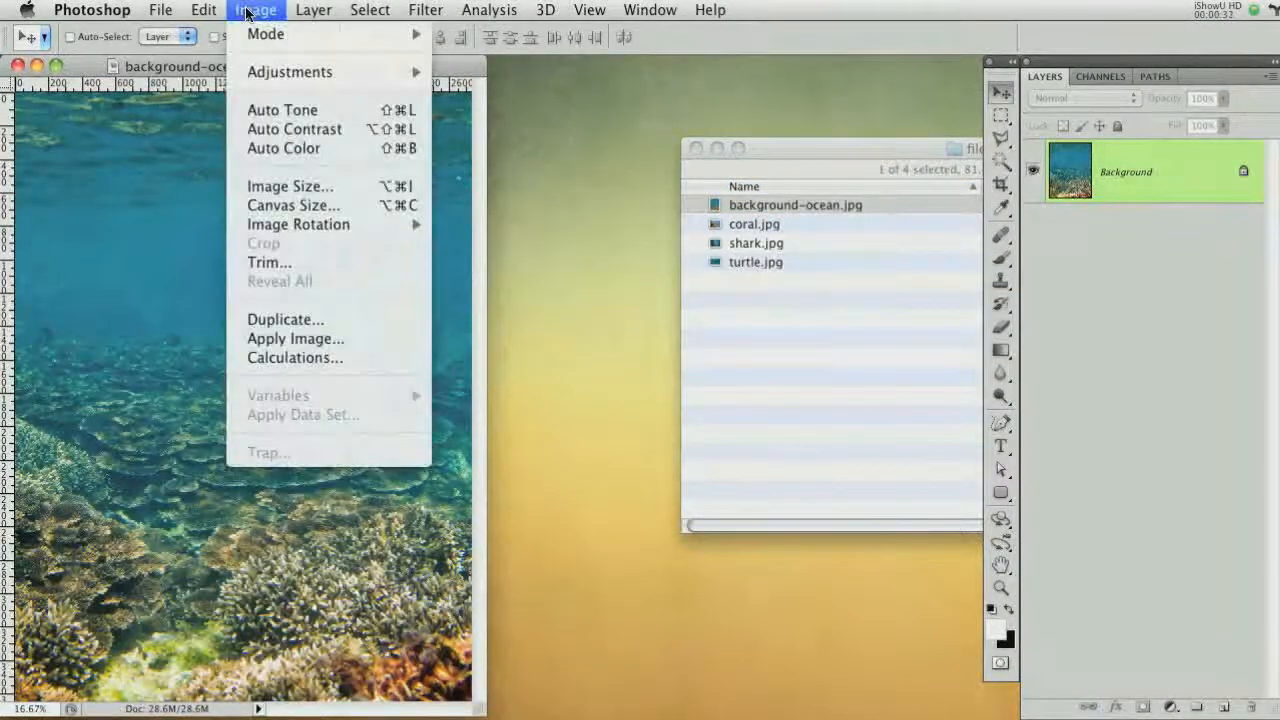
click(295, 184)
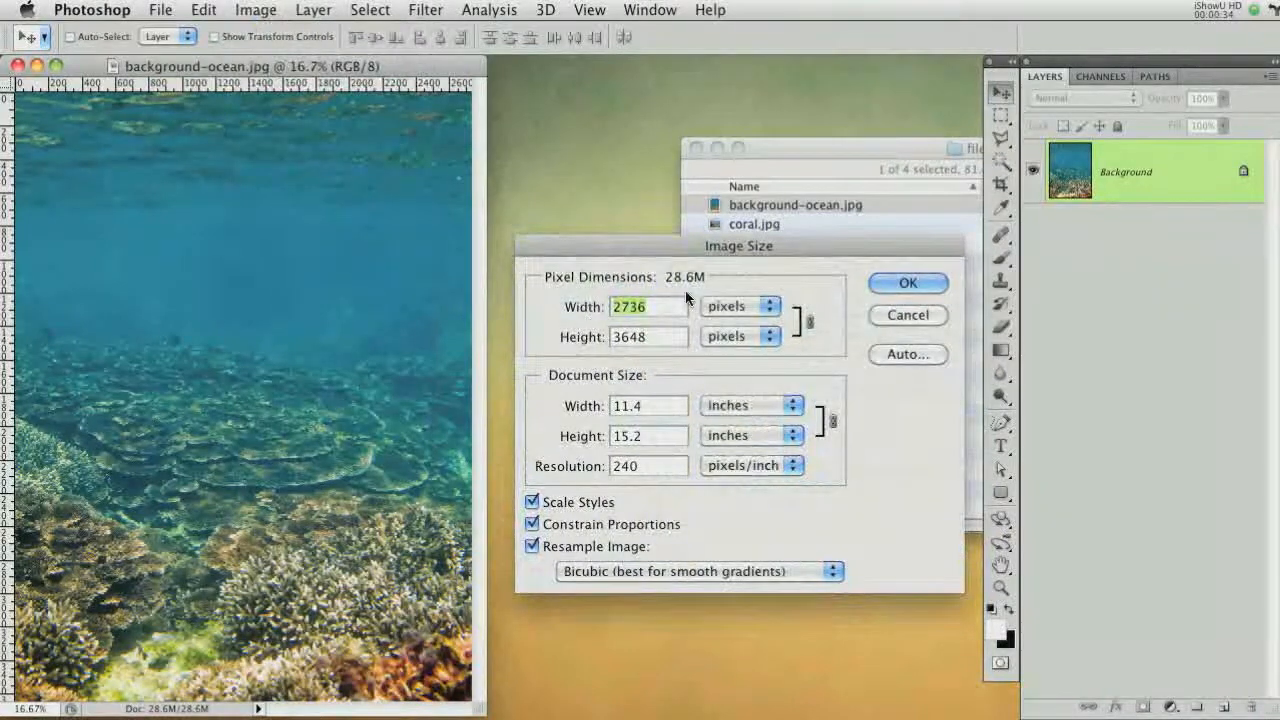
text(630)
key(Return)
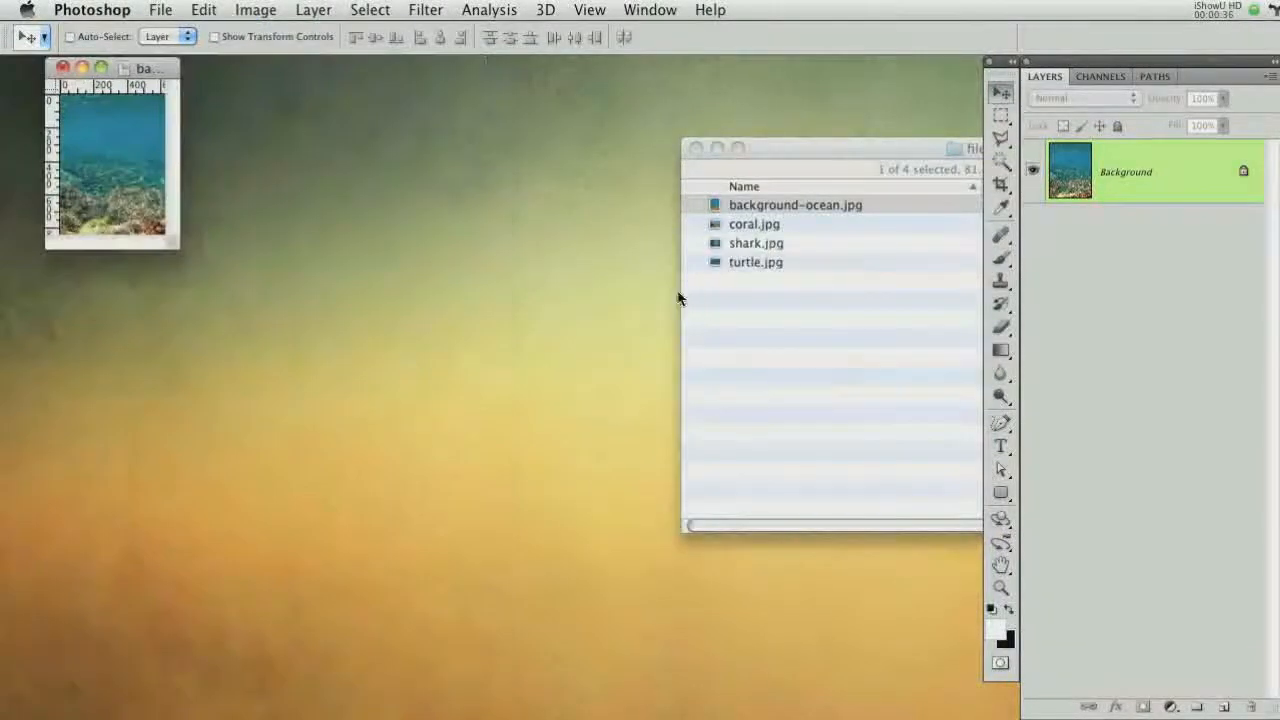
Convert the locked Background into an editable layer named Layer 0
drag(175, 241, 975, 712)
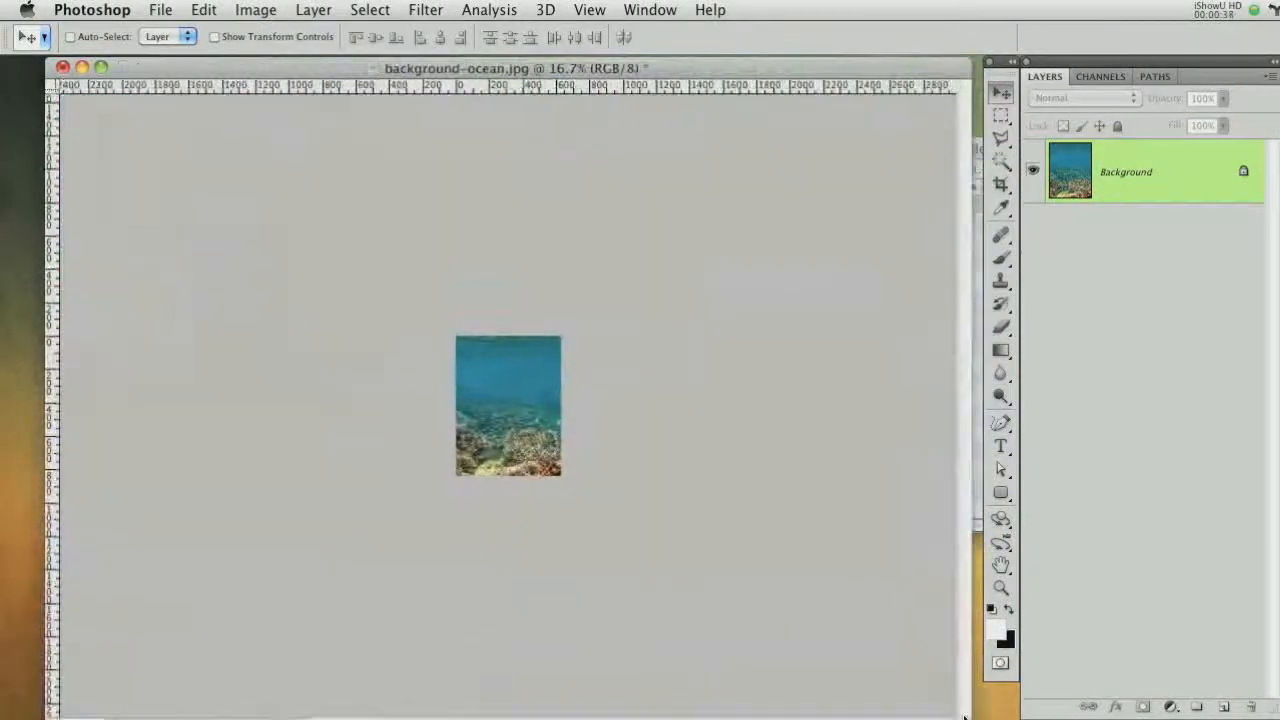
key(super+equal)
key(super+equal)
key(super+equal)
key(super+equal)
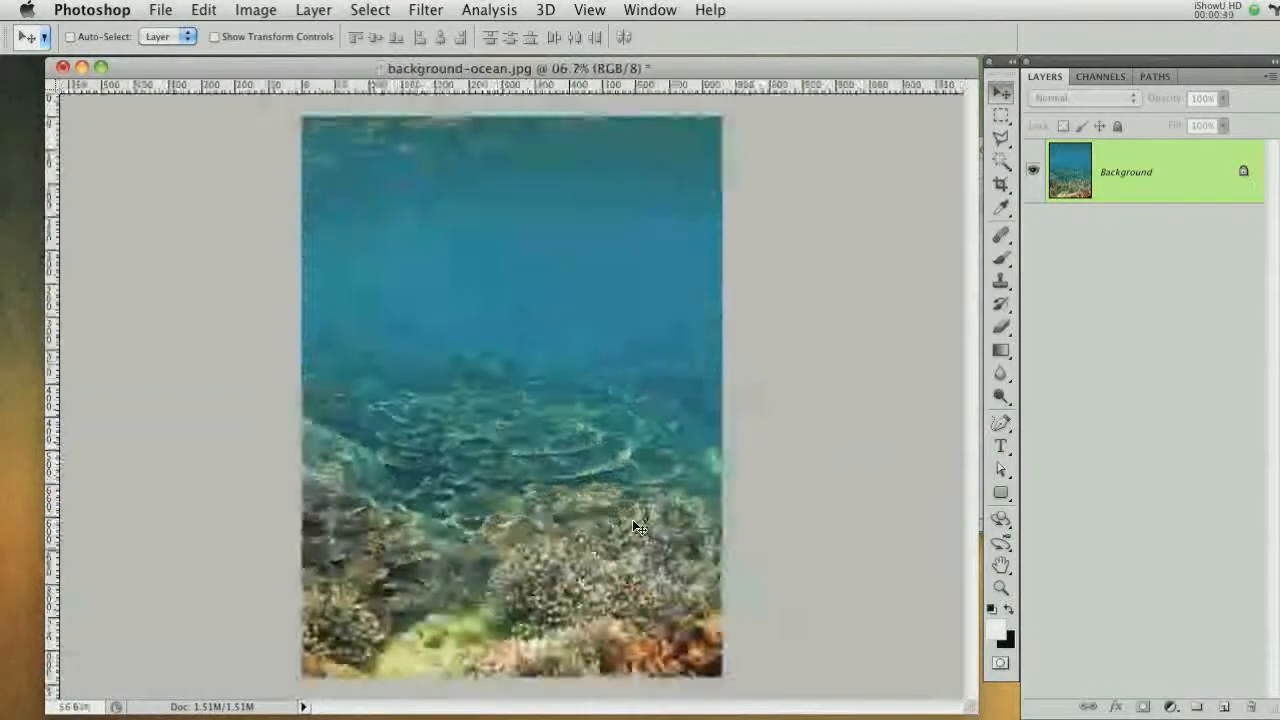
key(super+minus)
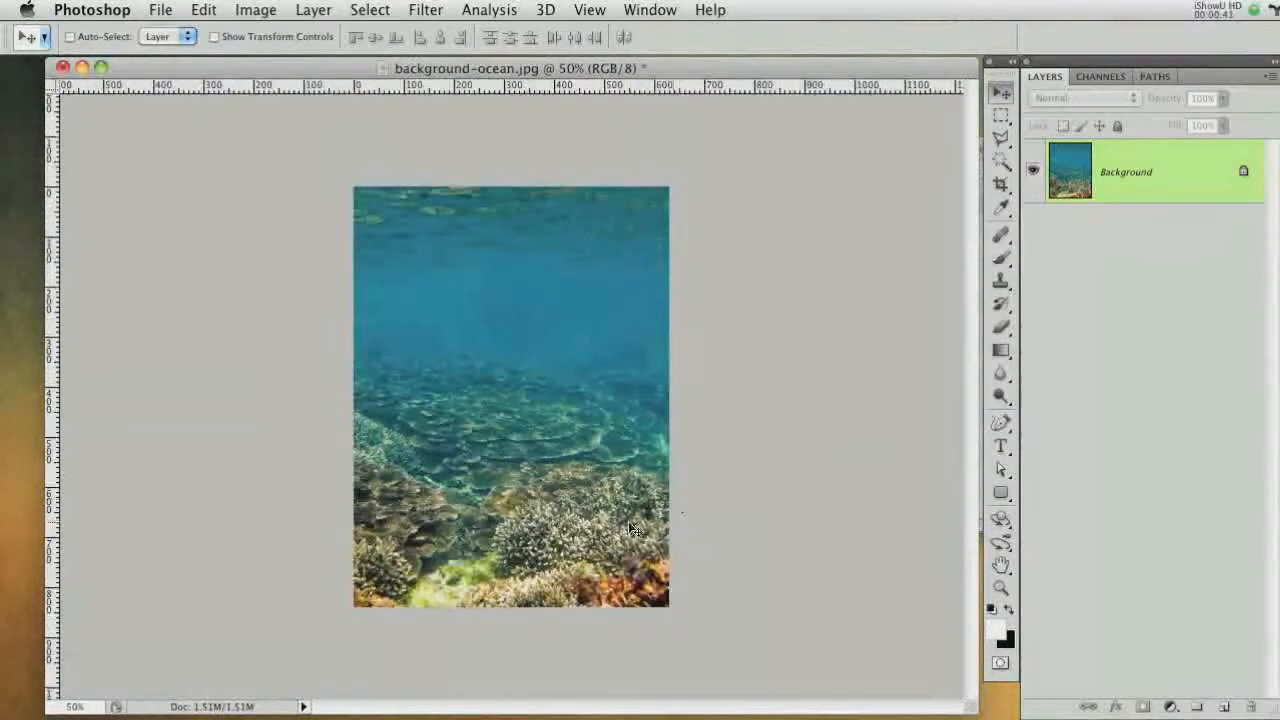
double_click(1213, 176)
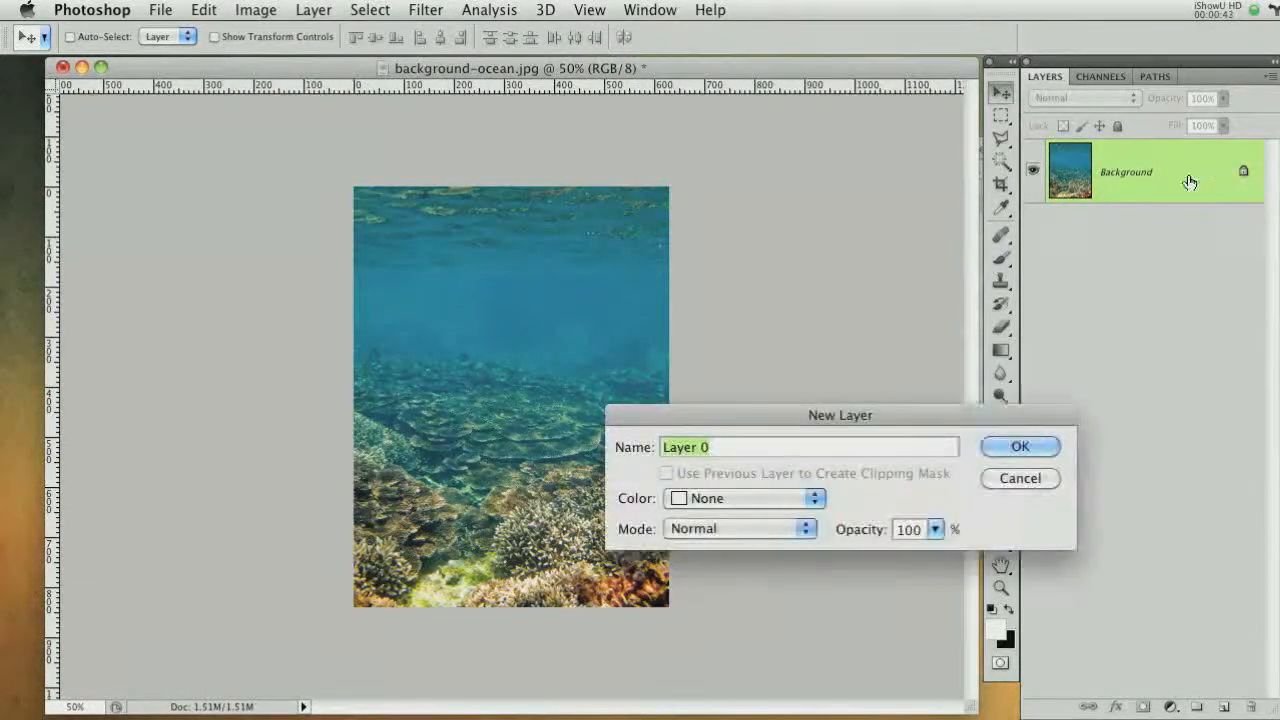
click(1019, 451)
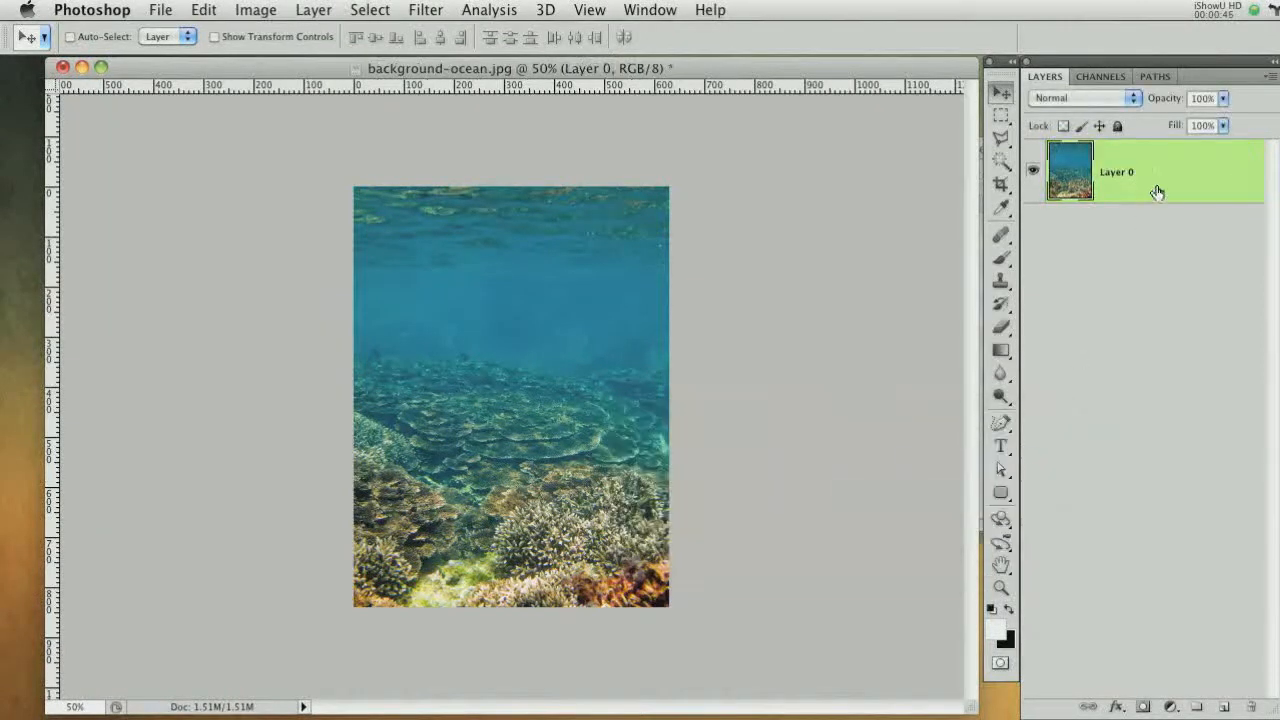
Move the ocean layer down about 110 pixels and add a layer mask to it
drag(605, 318, 613, 449)
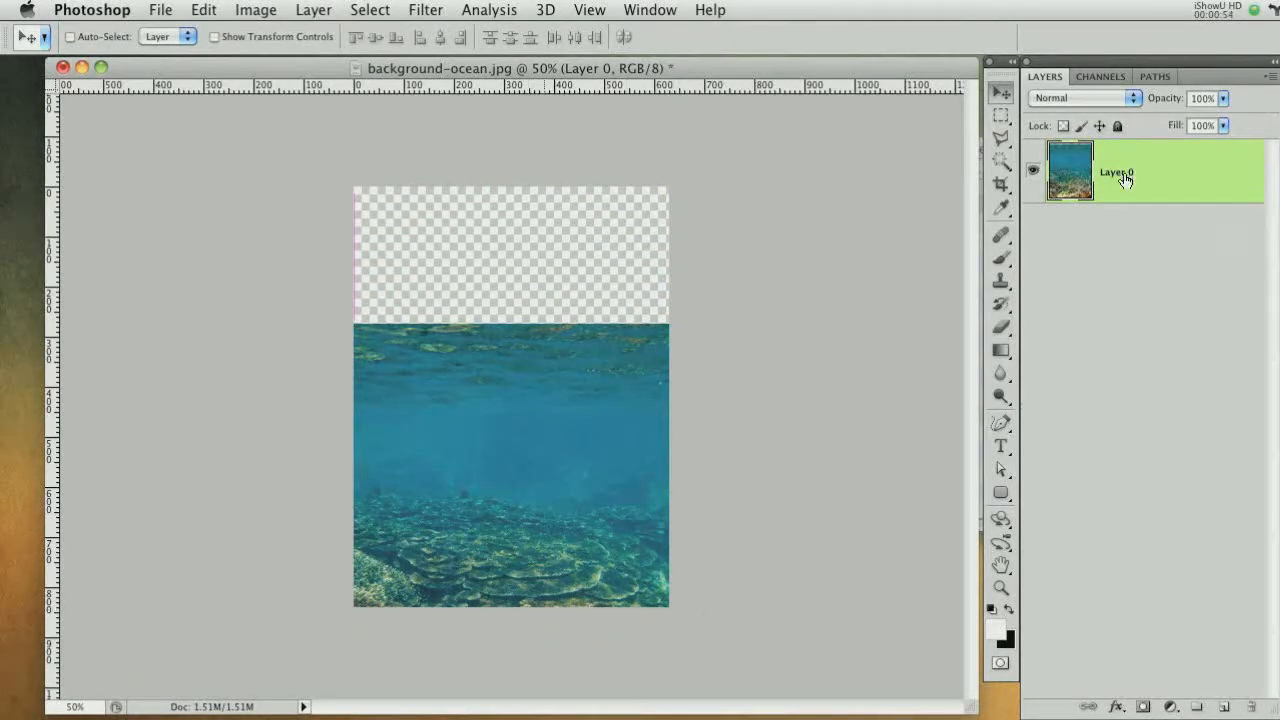
click(1143, 707)
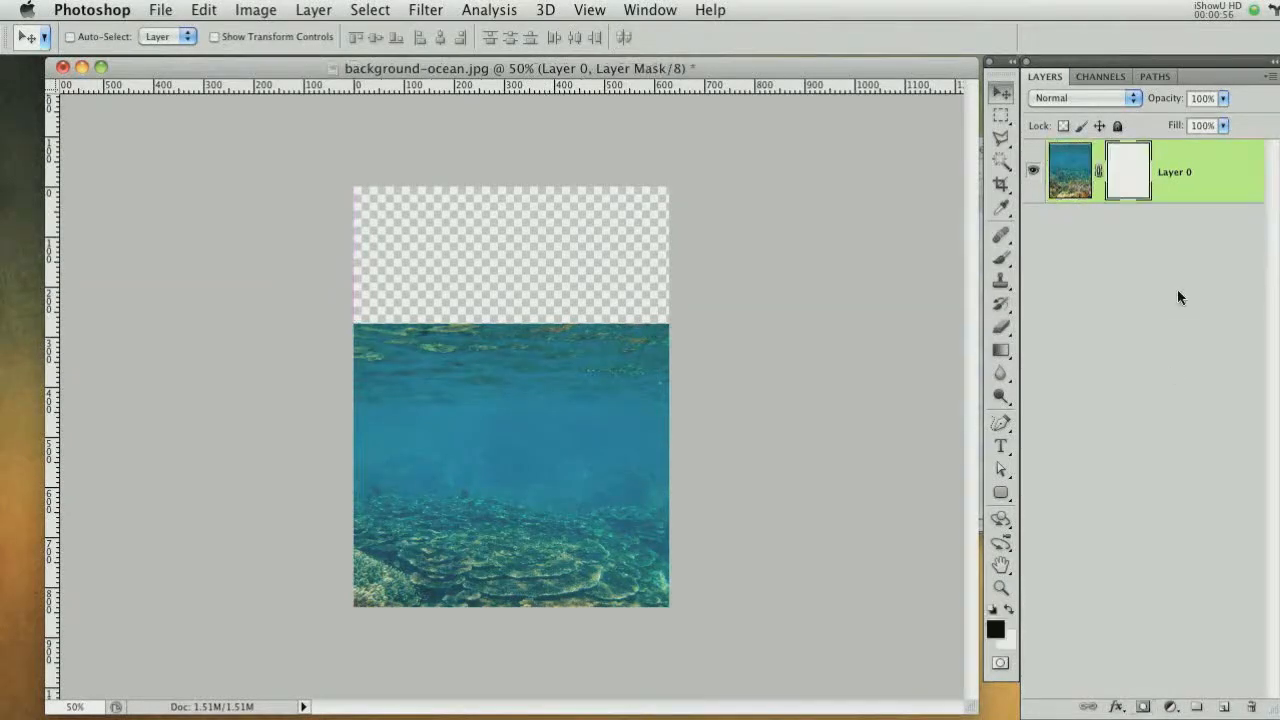
Hide the top strip of the visible photo by filling a rectangular selection on the mask with black
click(1004, 116)
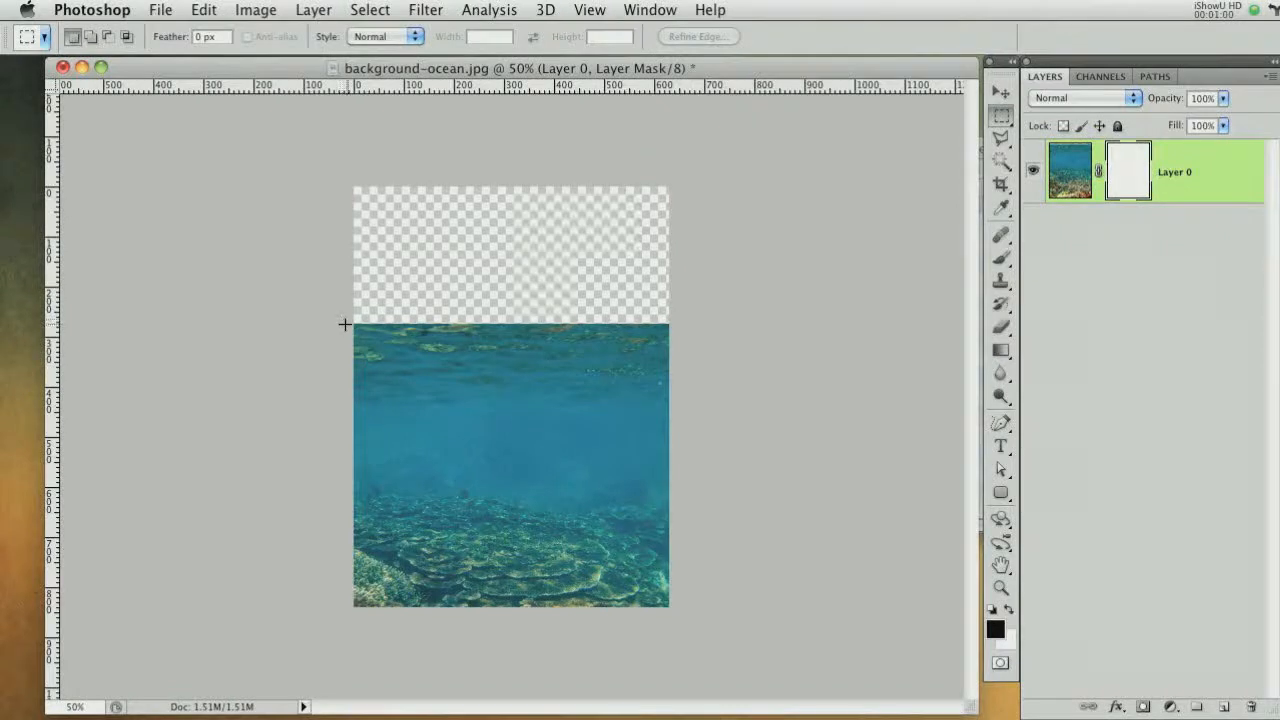
drag(383, 330, 765, 421)
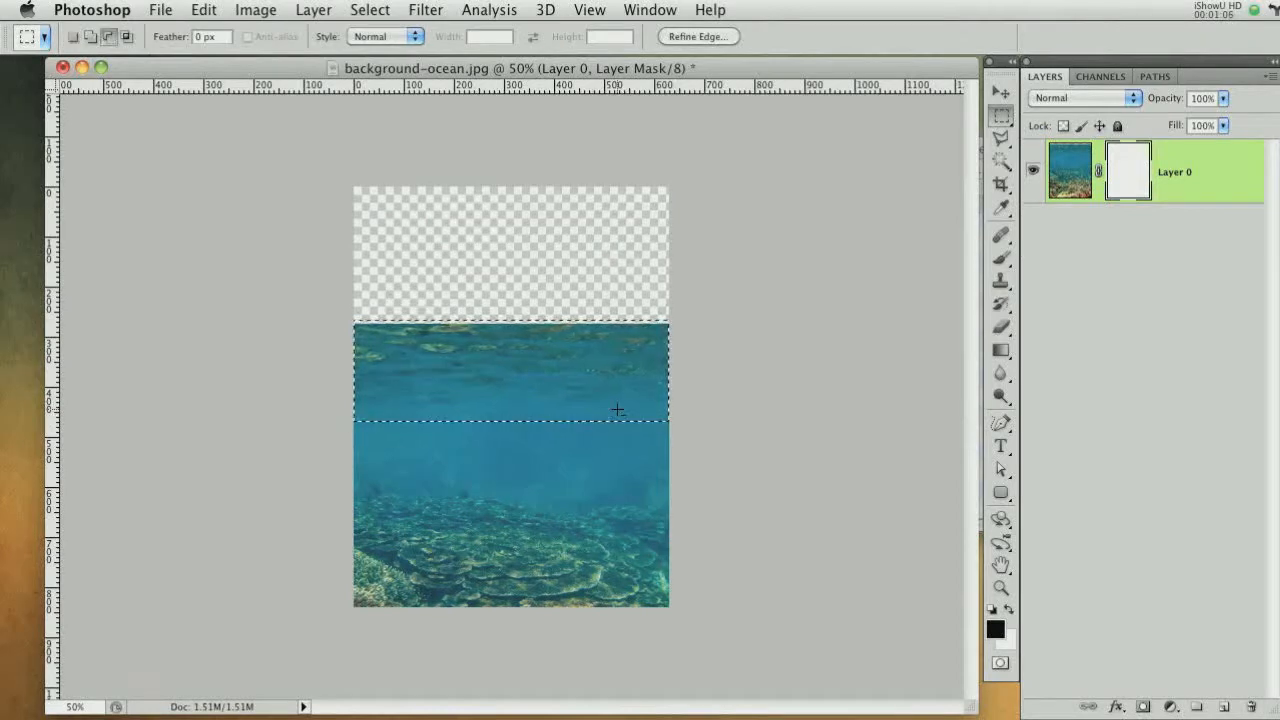
key(alt+BackSpace)
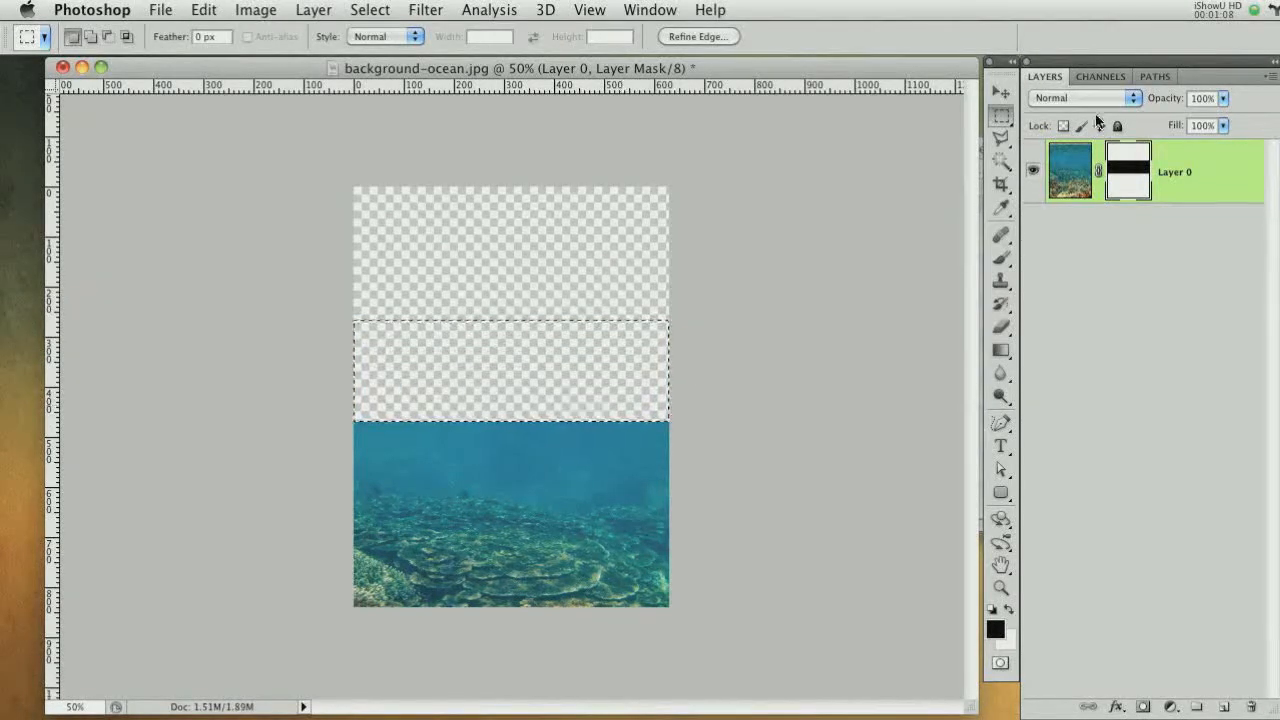
key(ctrl+d)
Select a strip of plain water along the top edge of the photo and copy it onto a new layer
click(1070, 177)
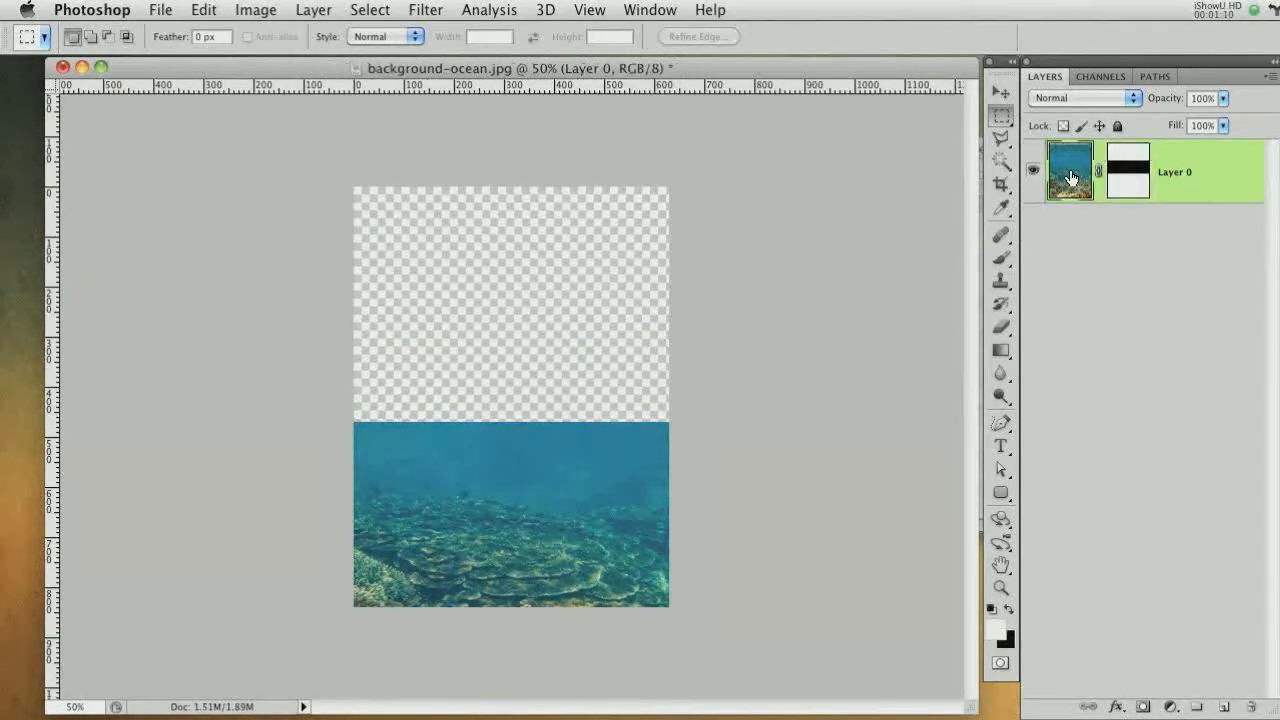
key(ctrl+equal)
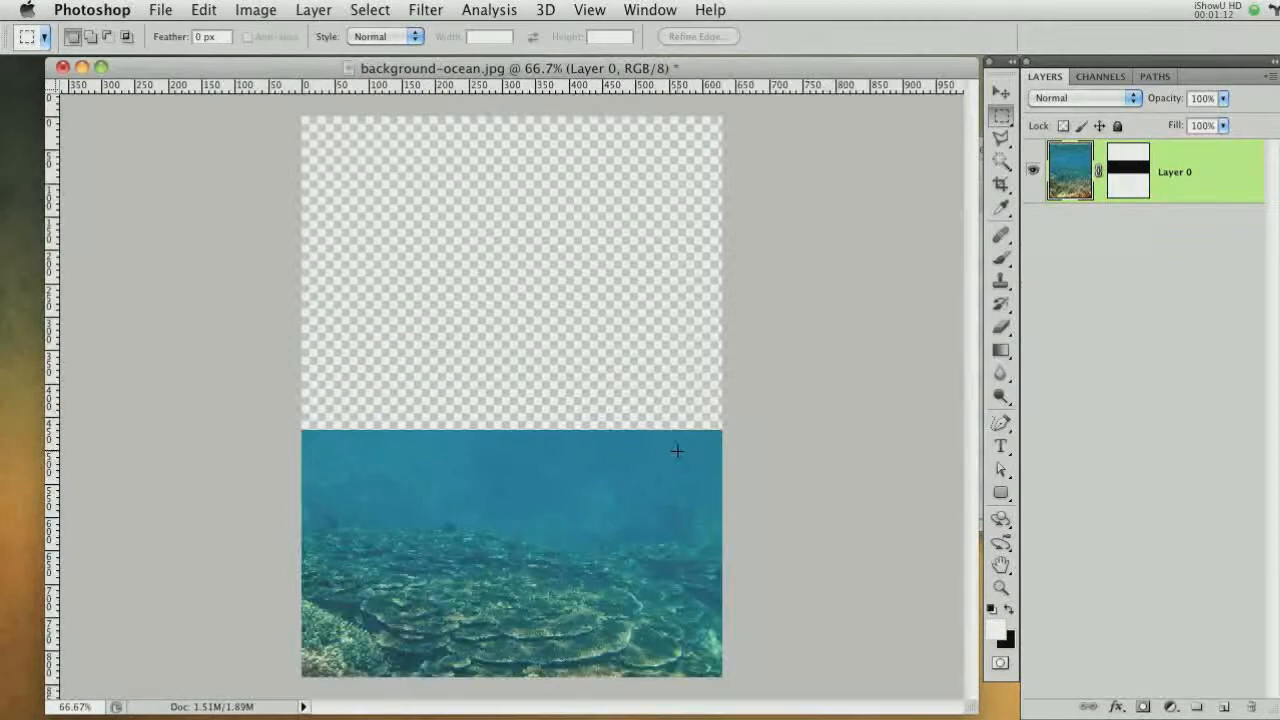
drag(293, 431, 685, 500)
drag(833, 497, 829, 497)
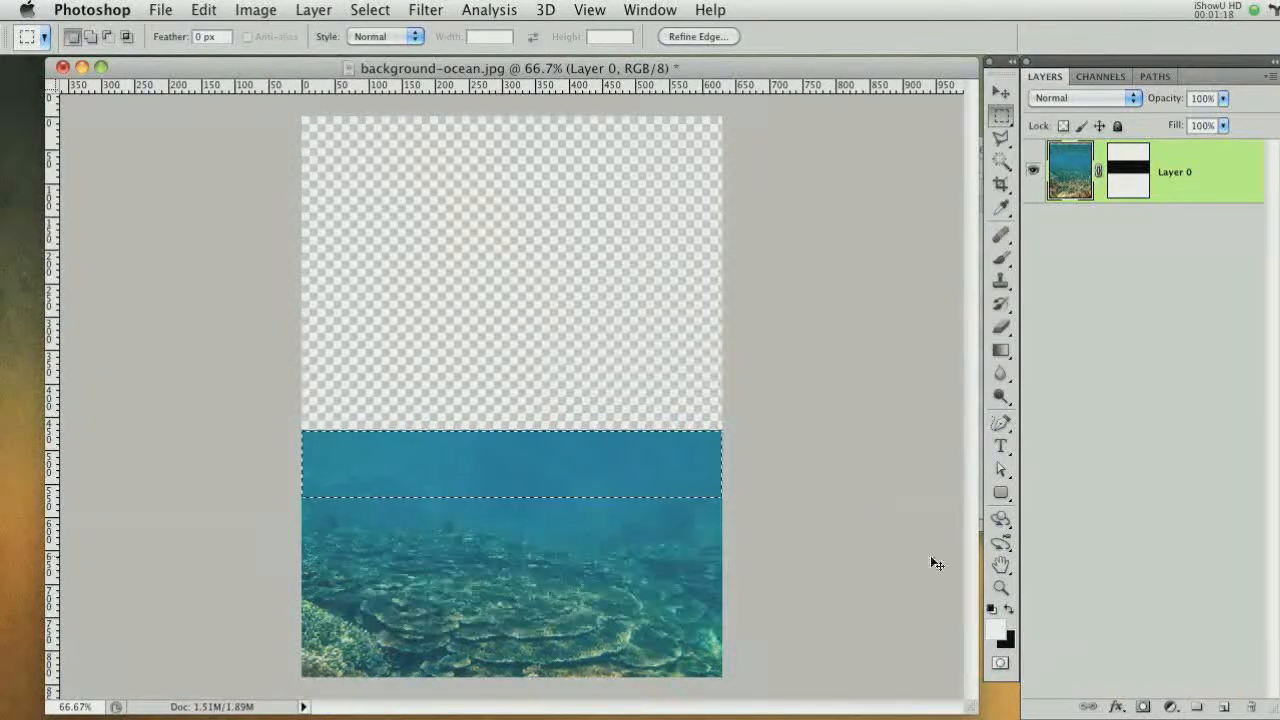
key(ctrl+j)
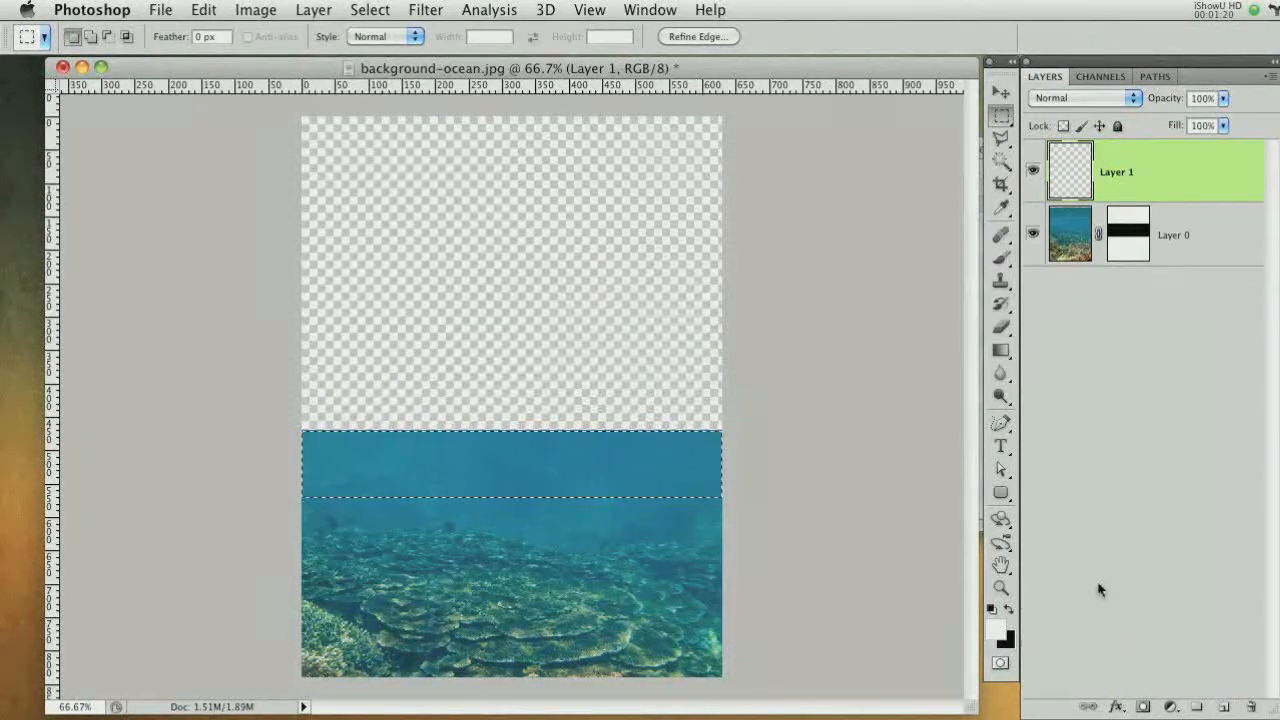
Stretch the copied water strip upward with Free Transform to about 338% height
click(1000, 91)
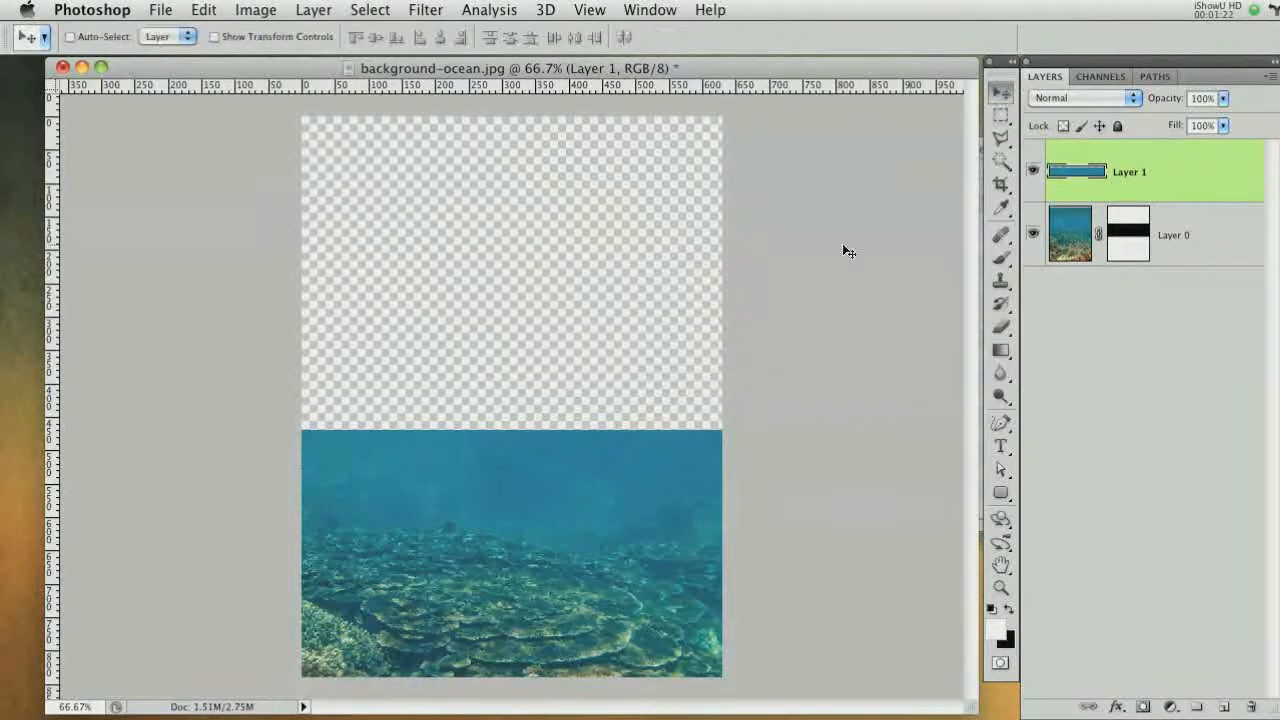
key(ctrl+t)
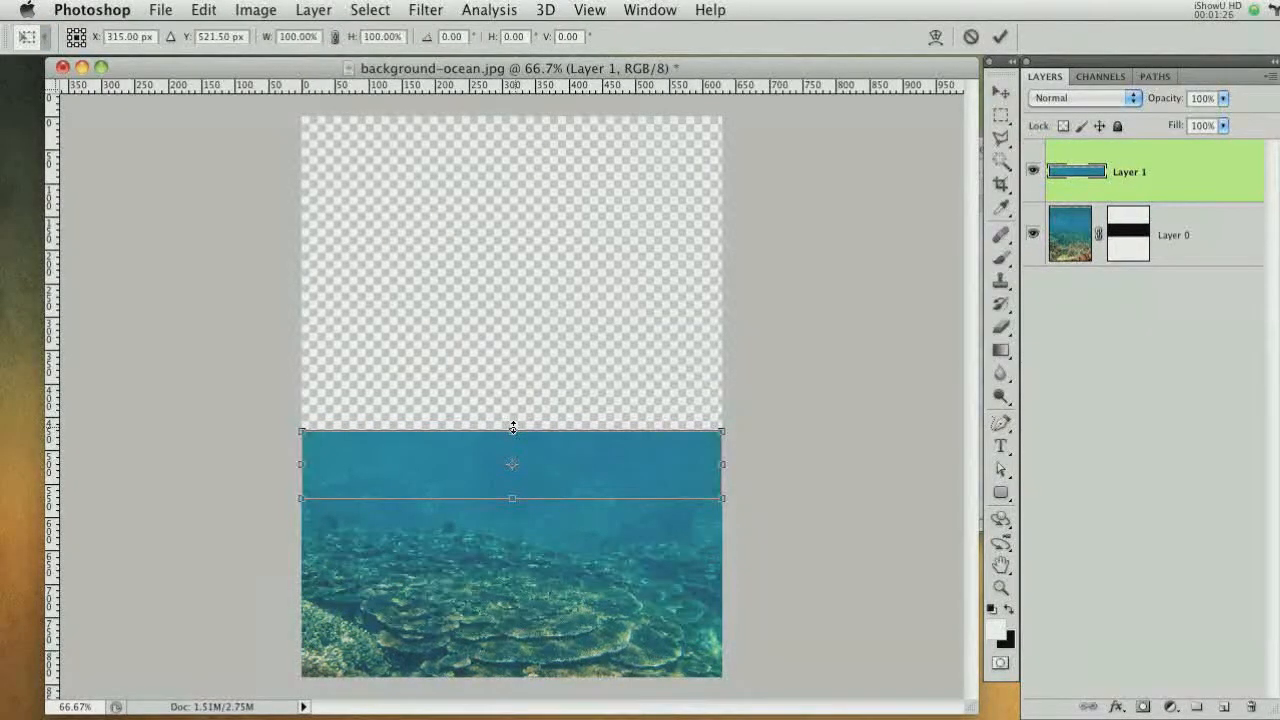
drag(513, 428, 517, 249)
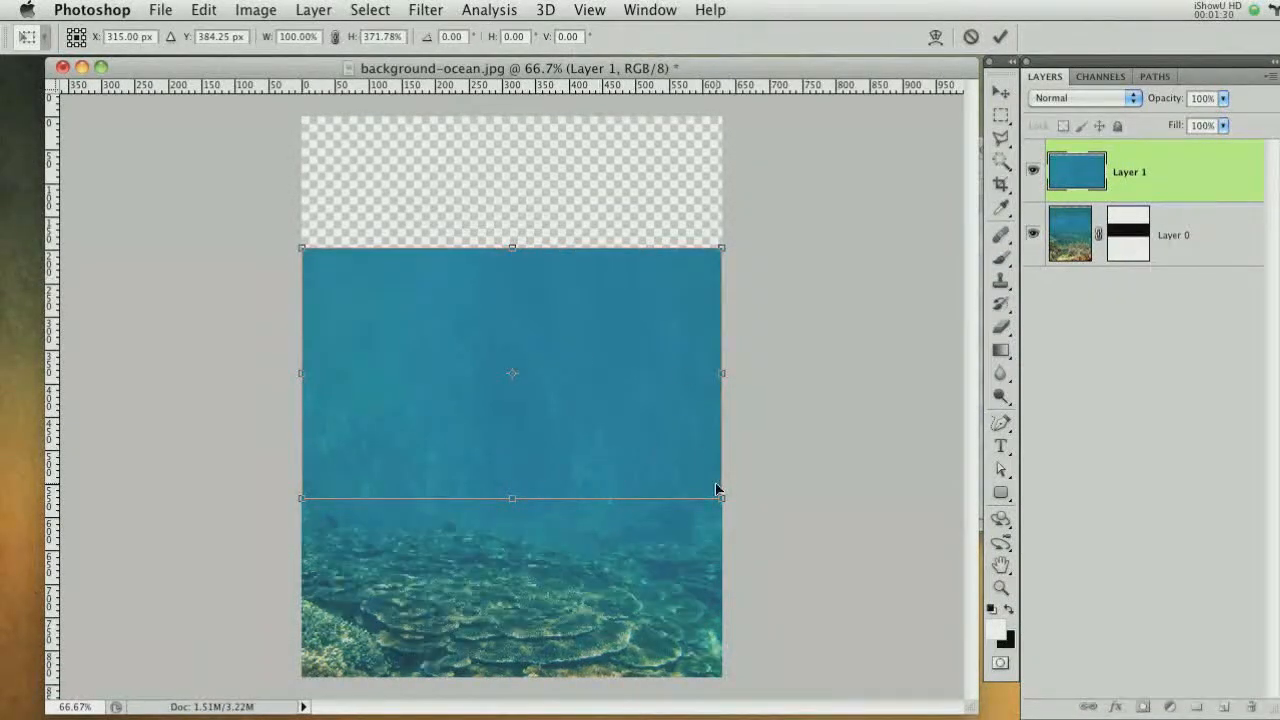
drag(507, 245, 511, 270)
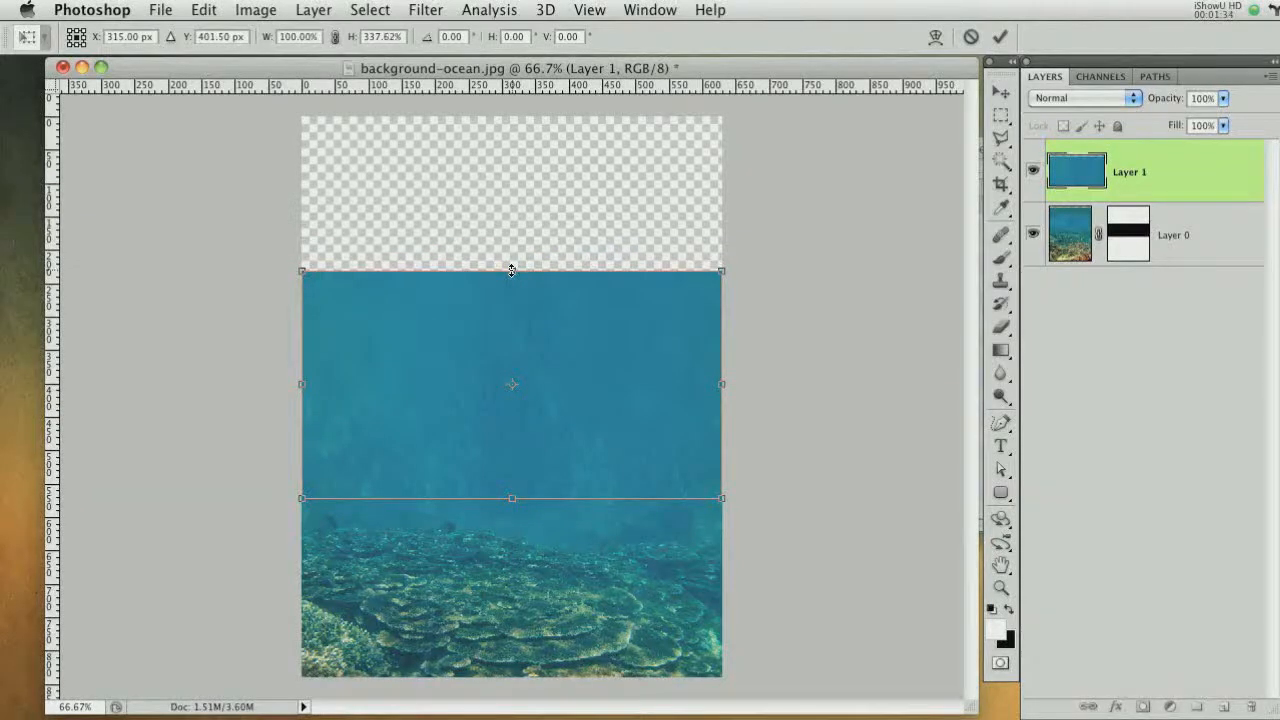
key(Return)
Duplicate the stretched water layer upward to cover the top, and add a layer mask to the copy
drag(574, 446, 567, 250)
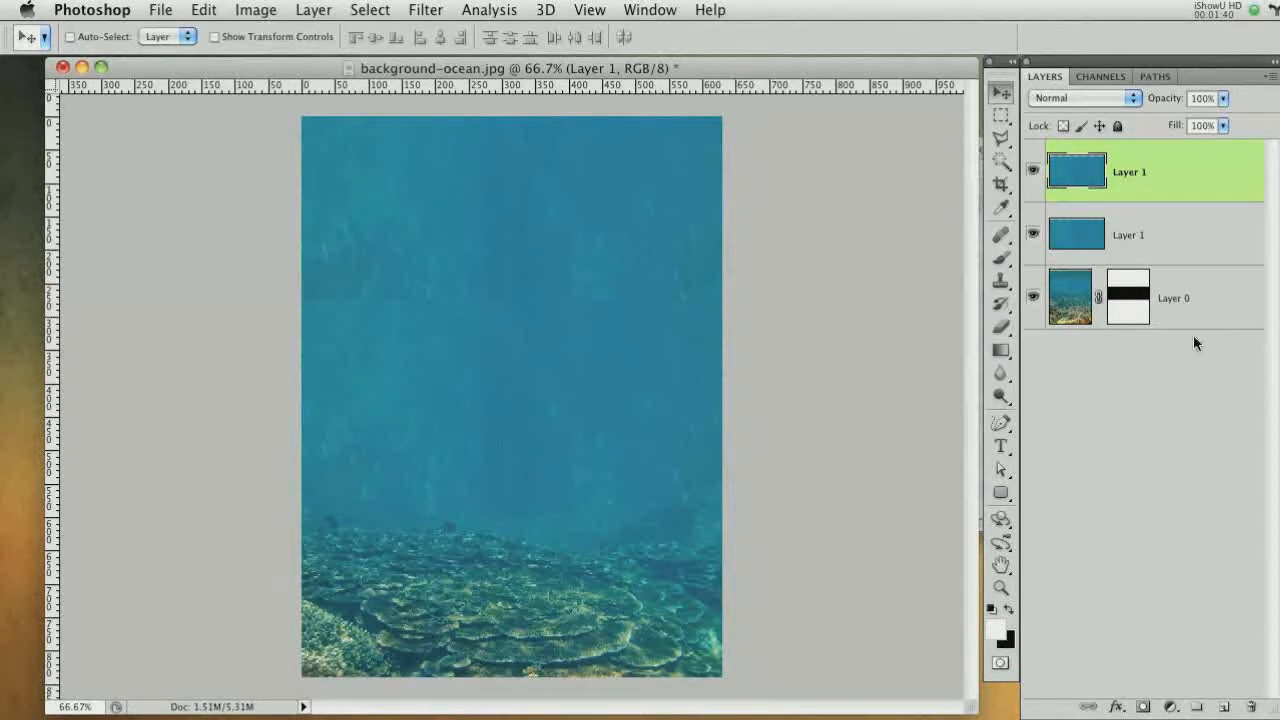
click(1144, 707)
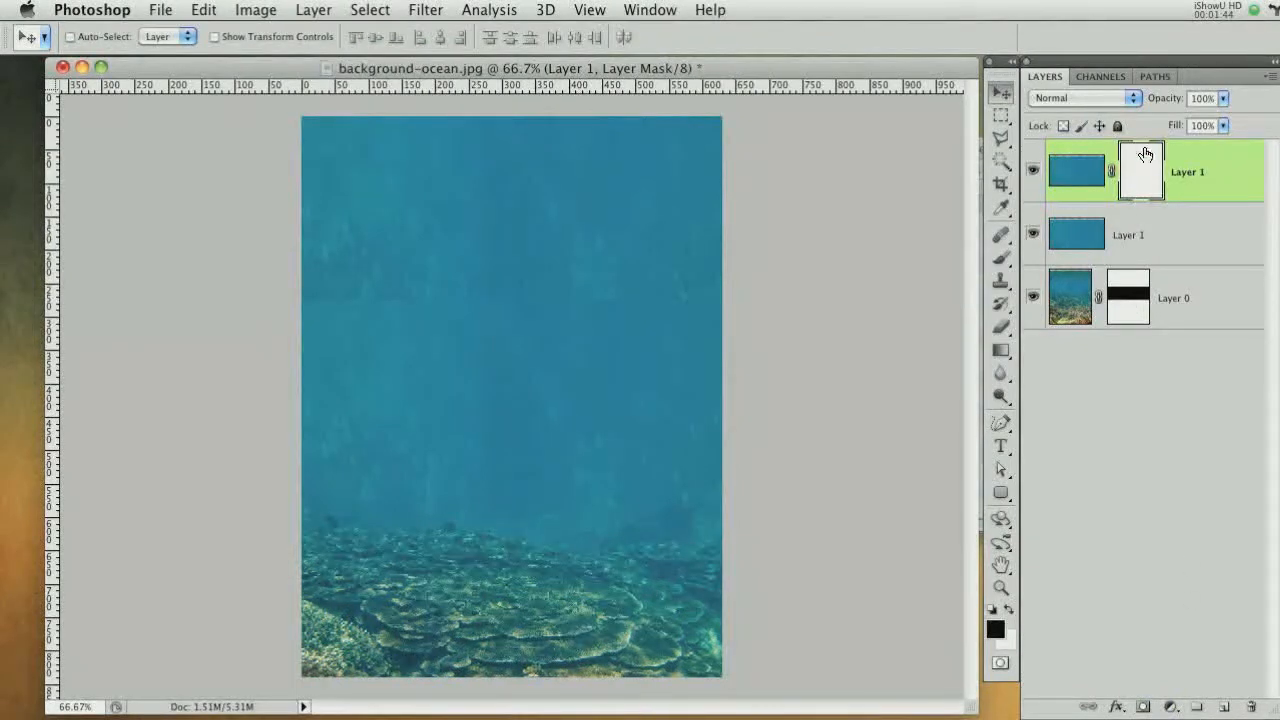
Paint black with a 75 px soft brush across the top layer's mask to blend its lower seam
click(1000, 257)
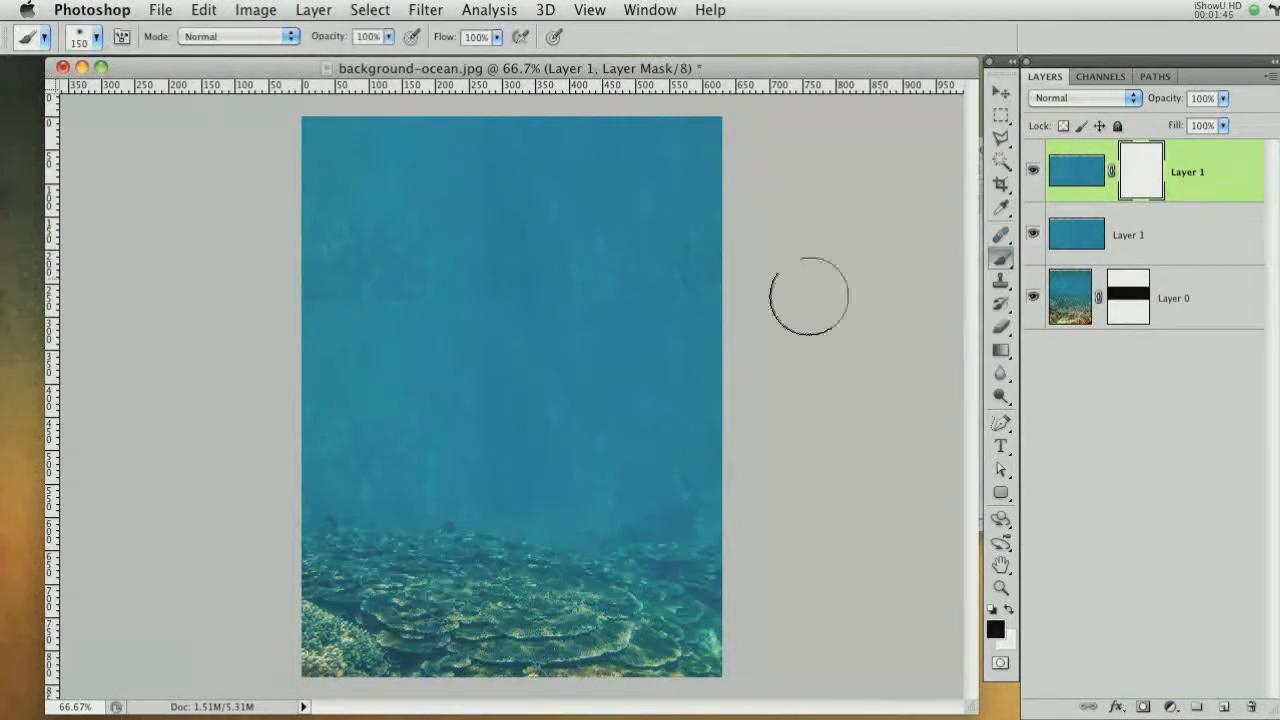
right_click(703, 334)
drag(776, 368, 788, 368)
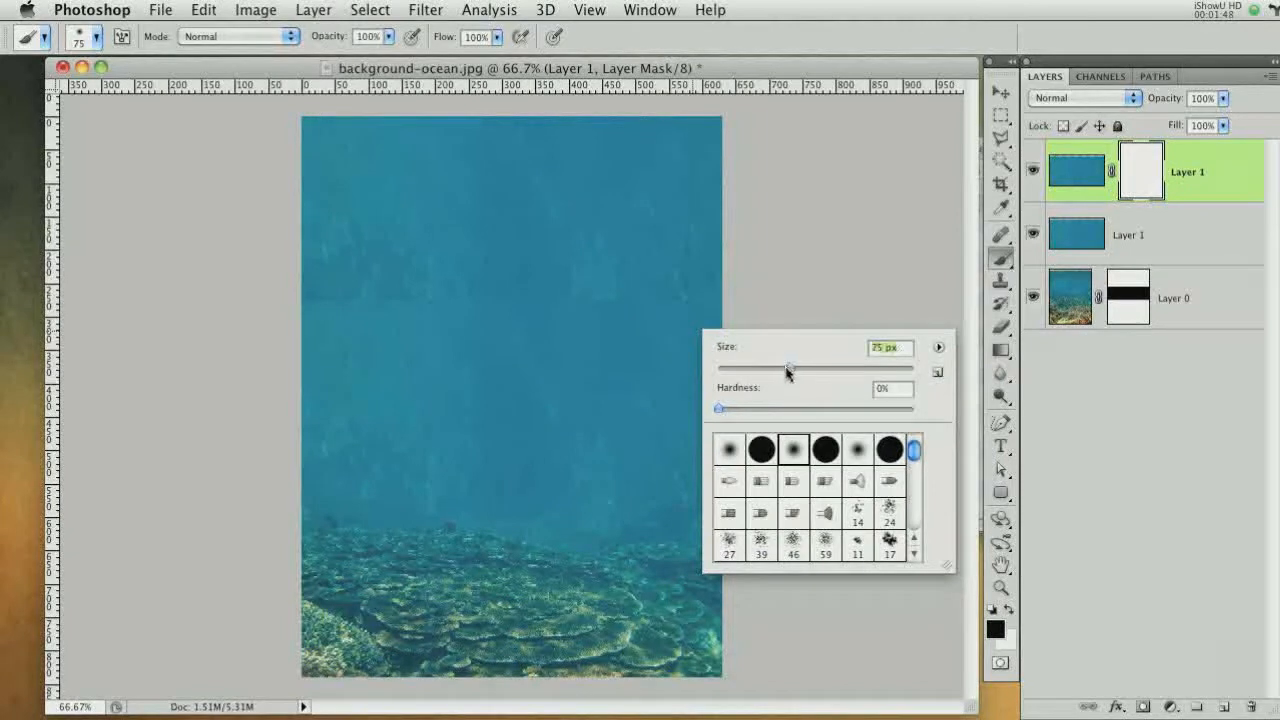
click(743, 68)
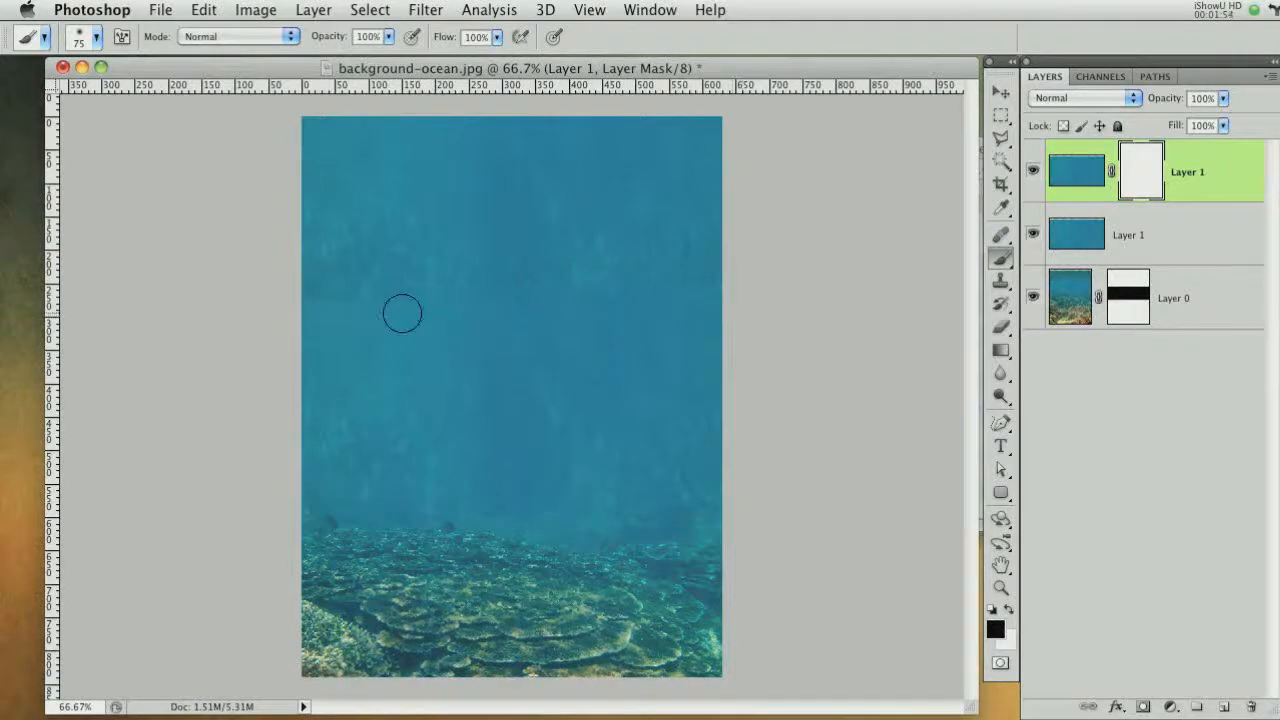
drag(294, 313, 963, 415)
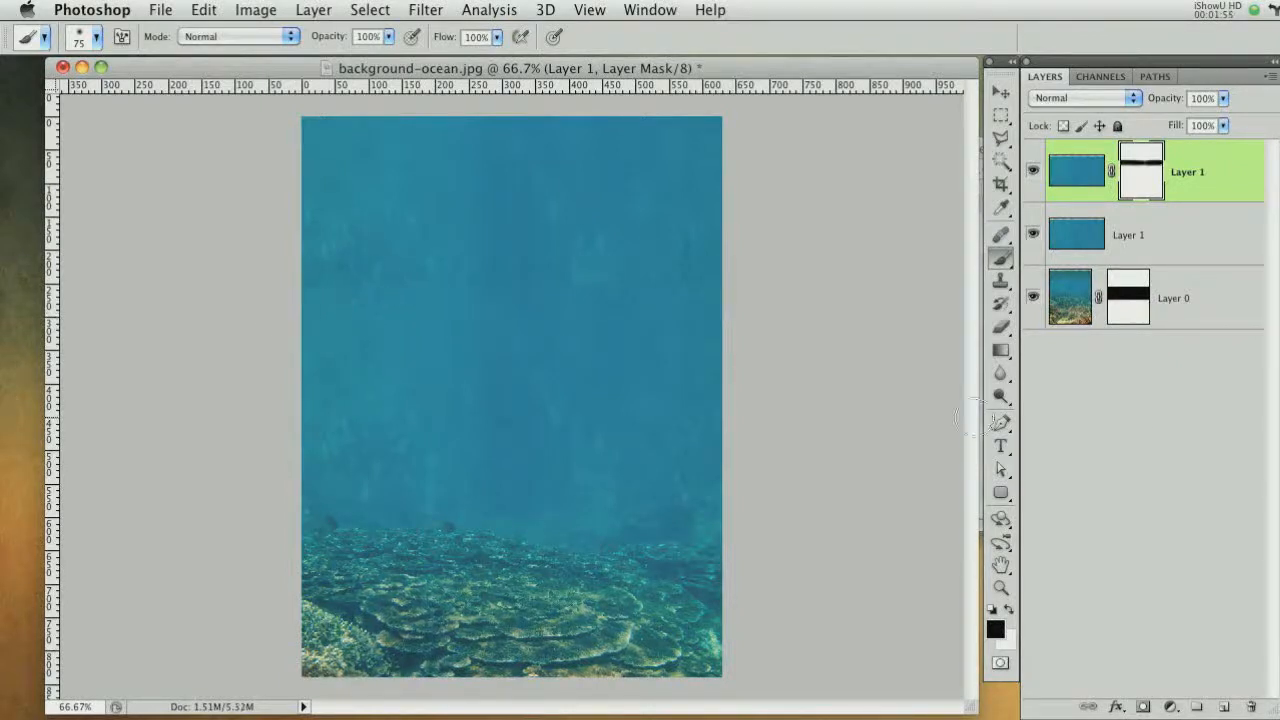
Add a layer mask to the middle water layer and paint across its lower seam to blend it
click(1201, 222)
click(1143, 706)
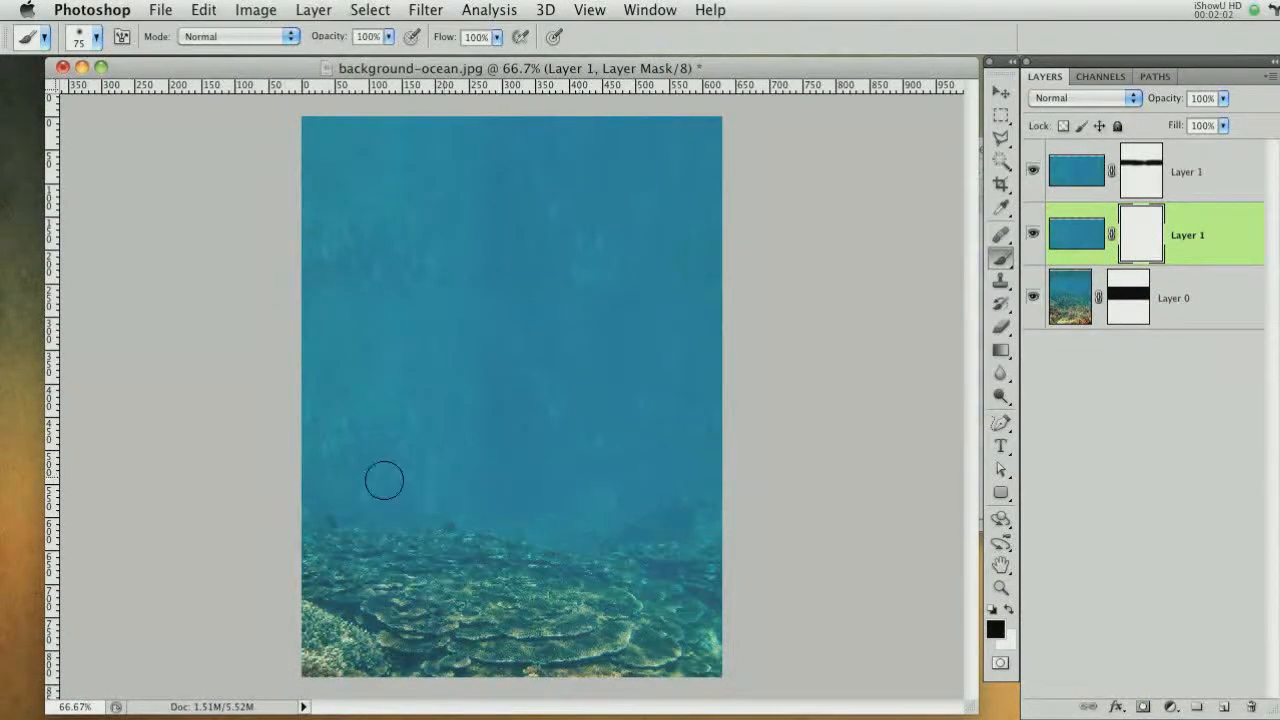
drag(320, 480, 722, 490)
Rename the three layers bg, bg1 and bg2 from bottom to top
double_click(1176, 299)
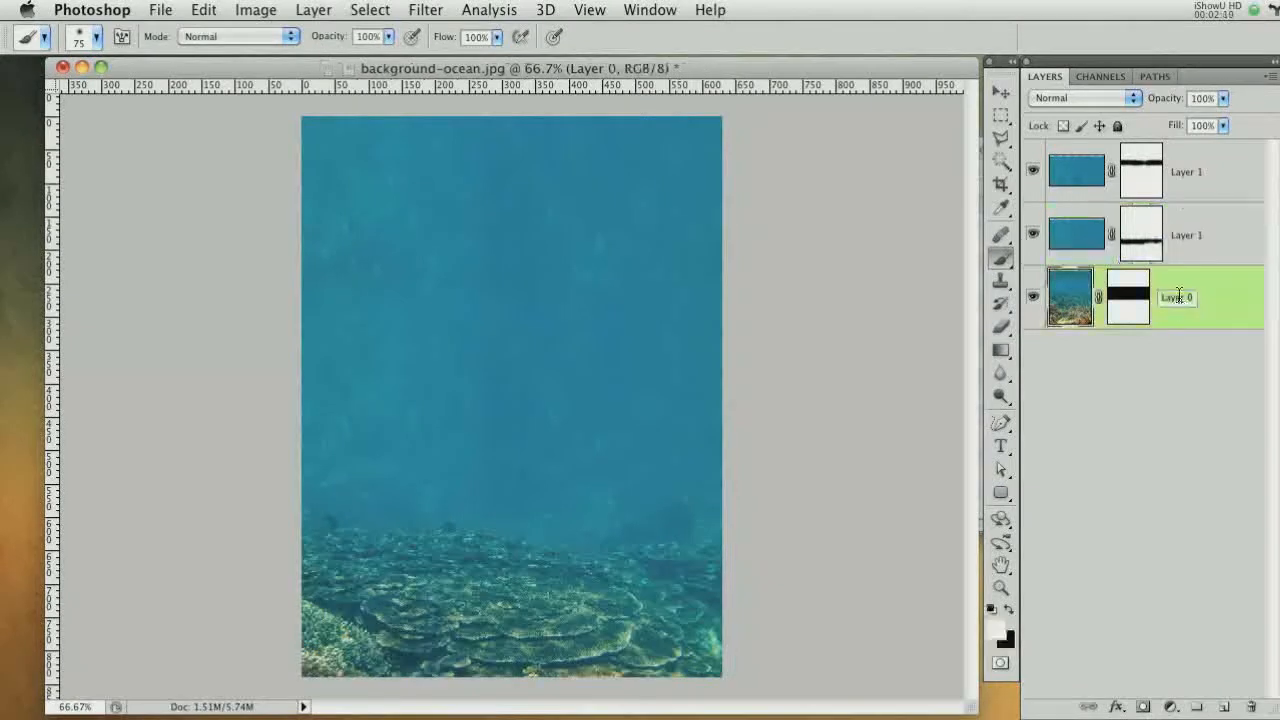
text(bg)
key(Return)
double_click(1182, 237)
text(bg)
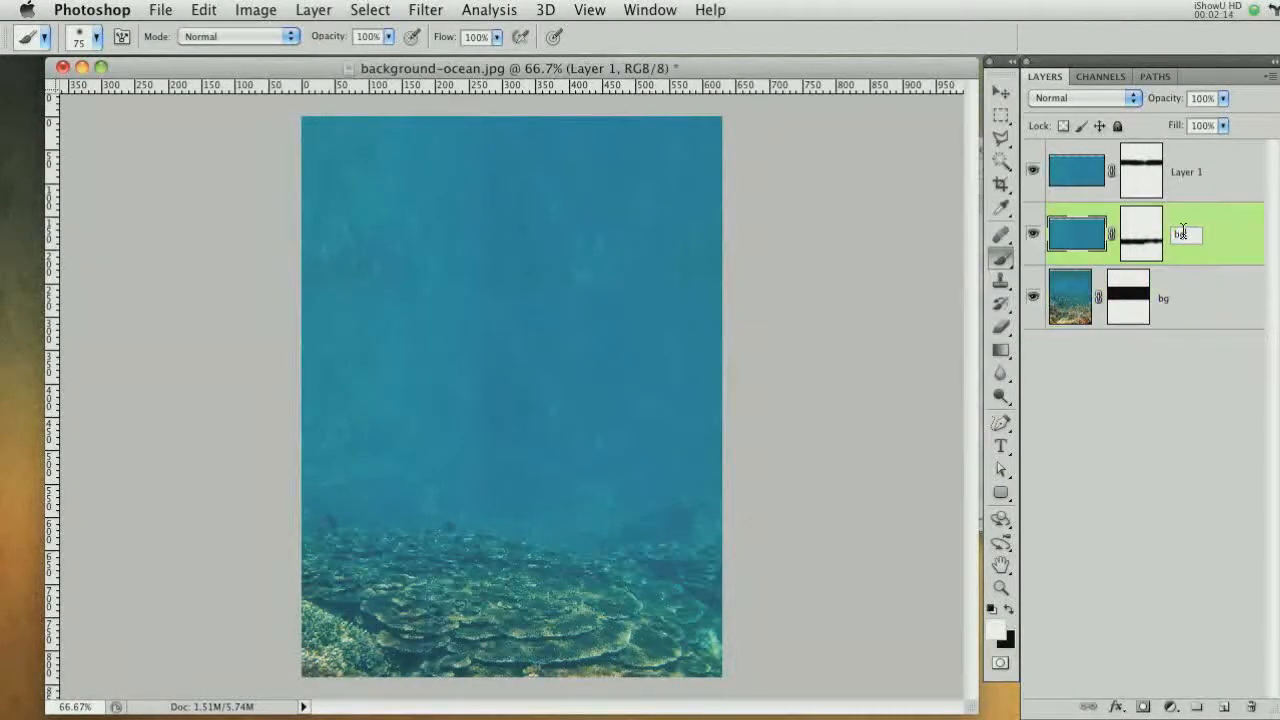
text(1)
key(Return)
double_click(1186, 170)
text(bg)
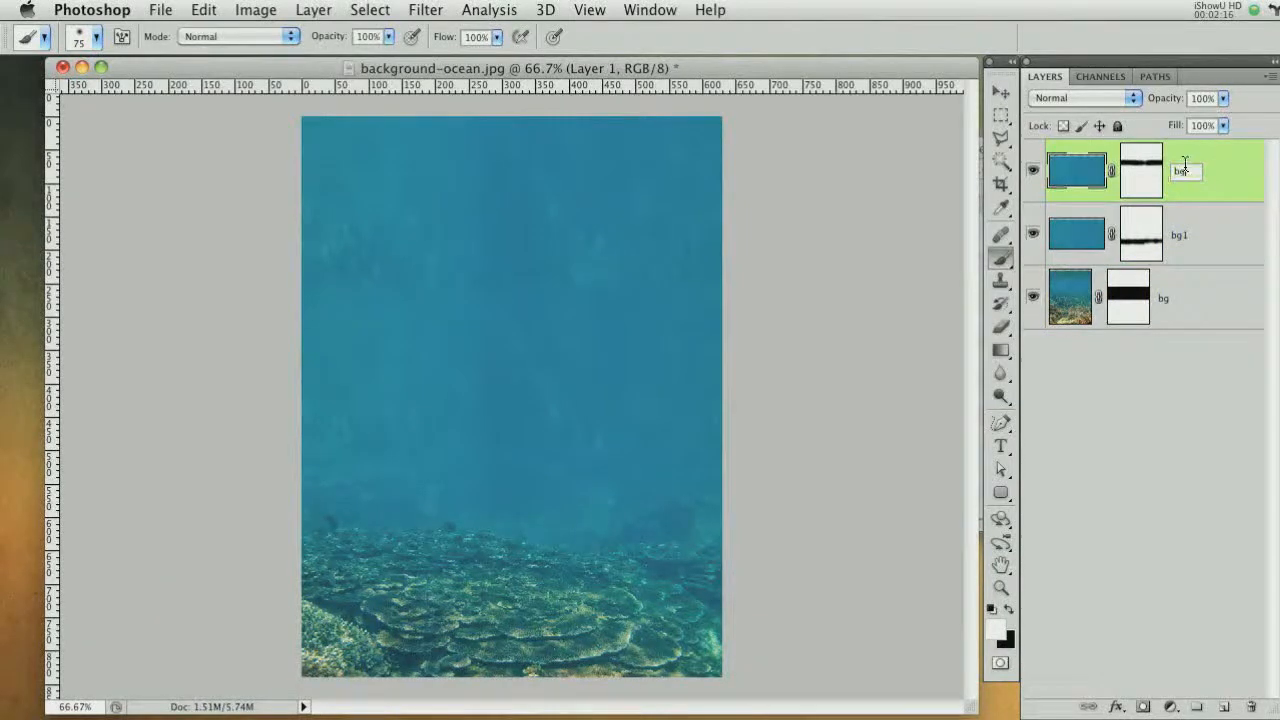
text(2)
key(Return)
Select all three layers and group them together
click(1234, 297)
shift+click(1229, 178)
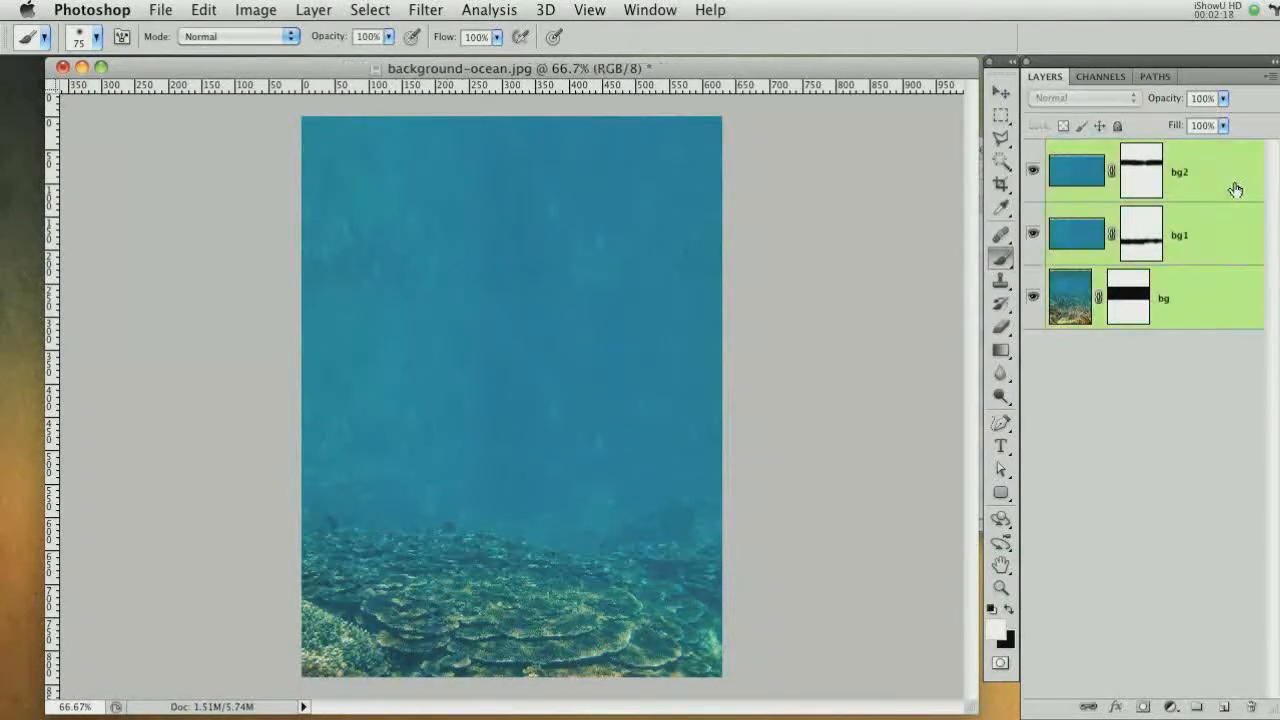
key(ctrl+g)
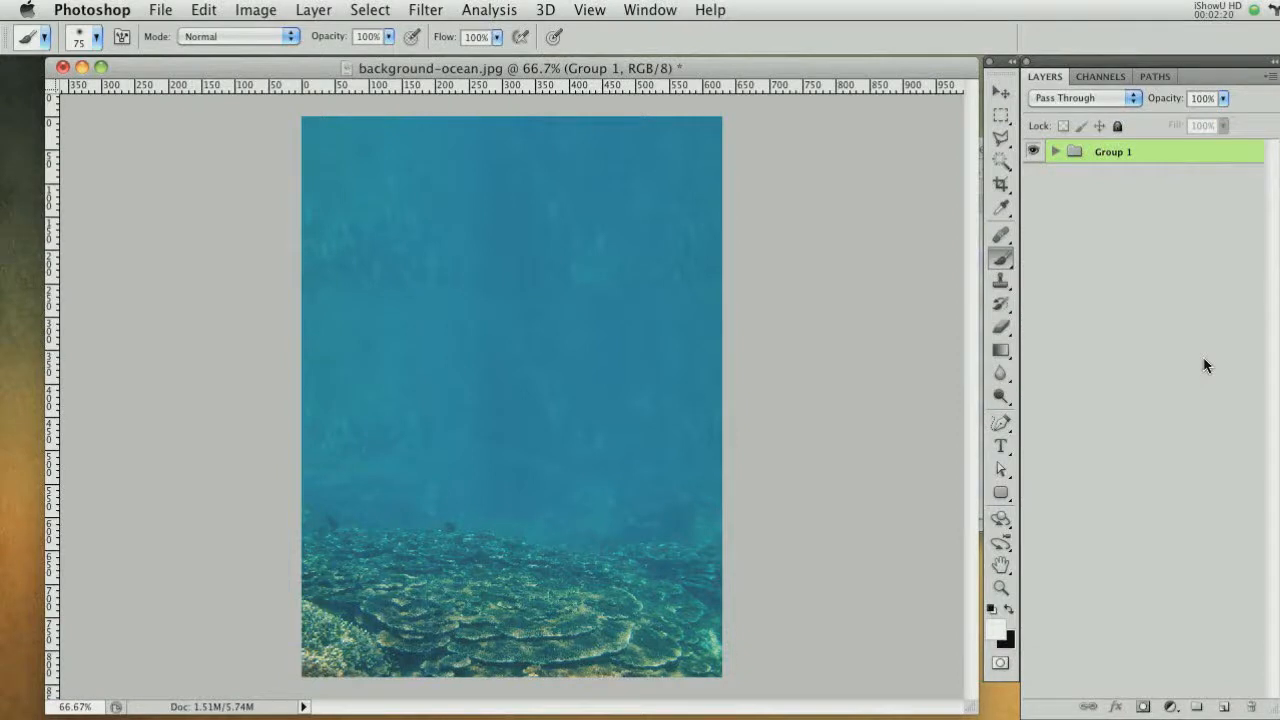
Rename the layer group to background image
double_click(1113, 152)
text(background image)
key(Return)
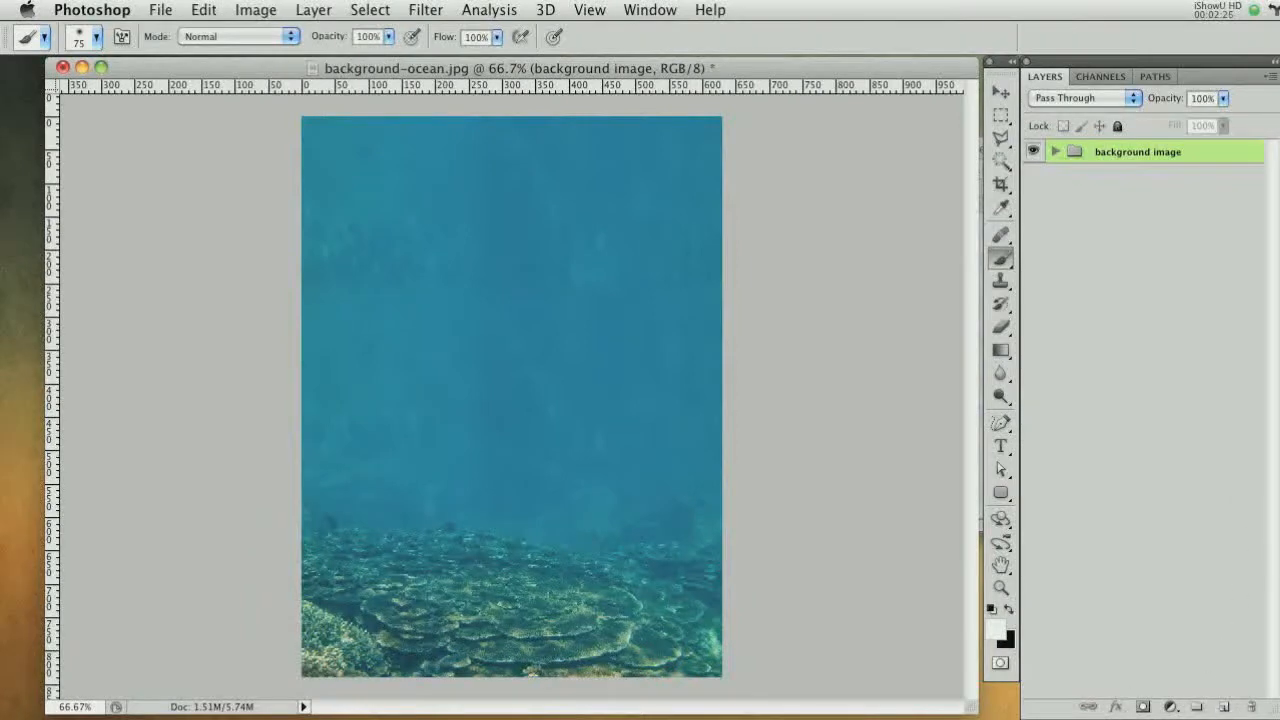
Open shark.jpg from the files folder and move its image into the background-ocean document
key(super+Tab)
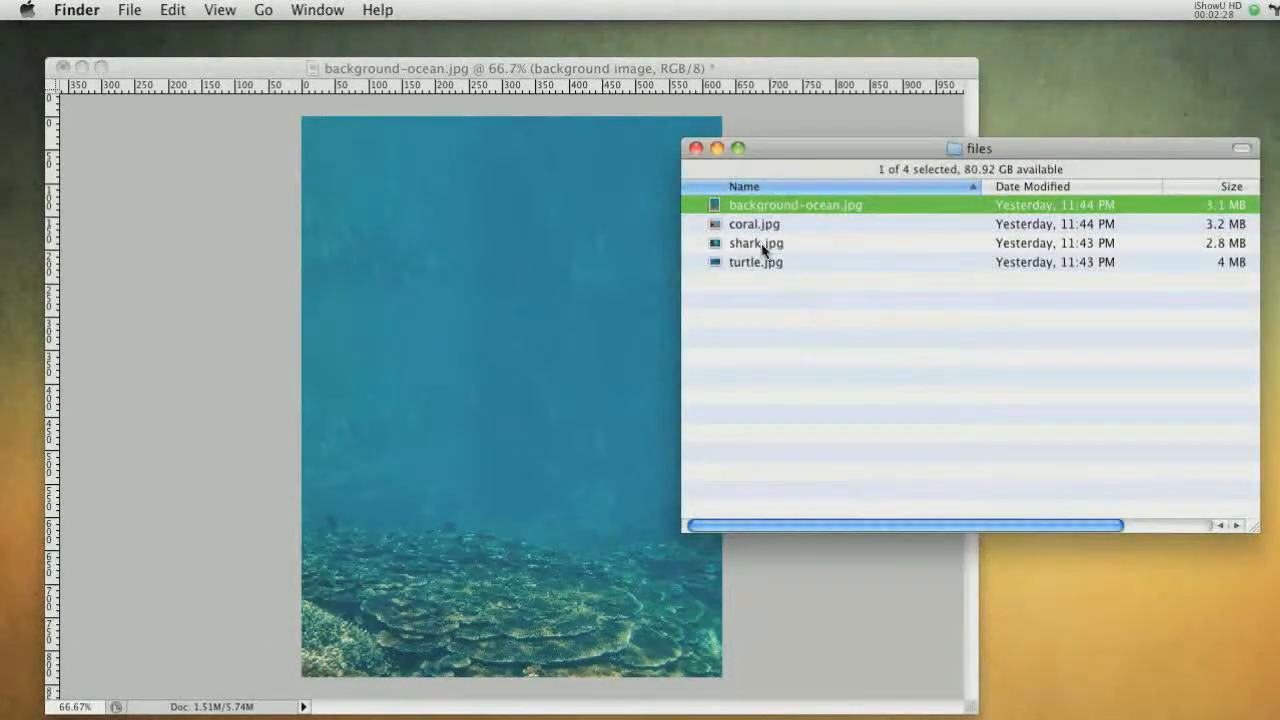
double_click(756, 243)
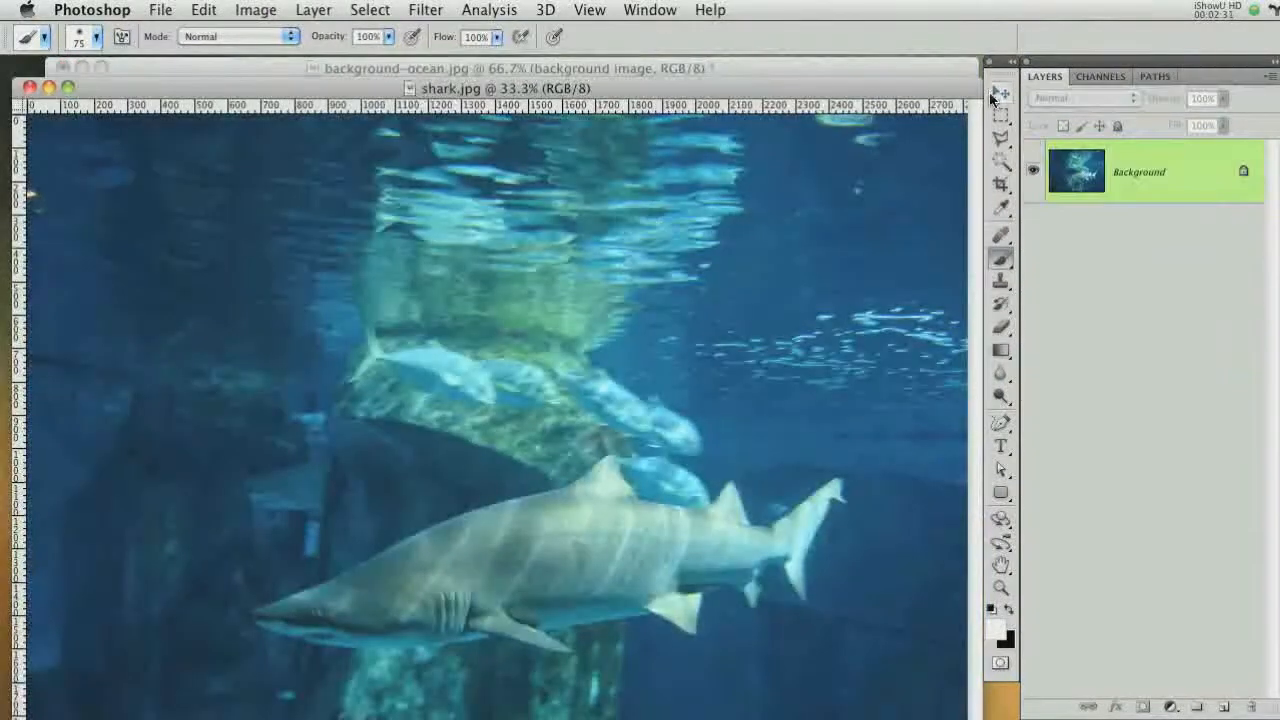
click(995, 94)
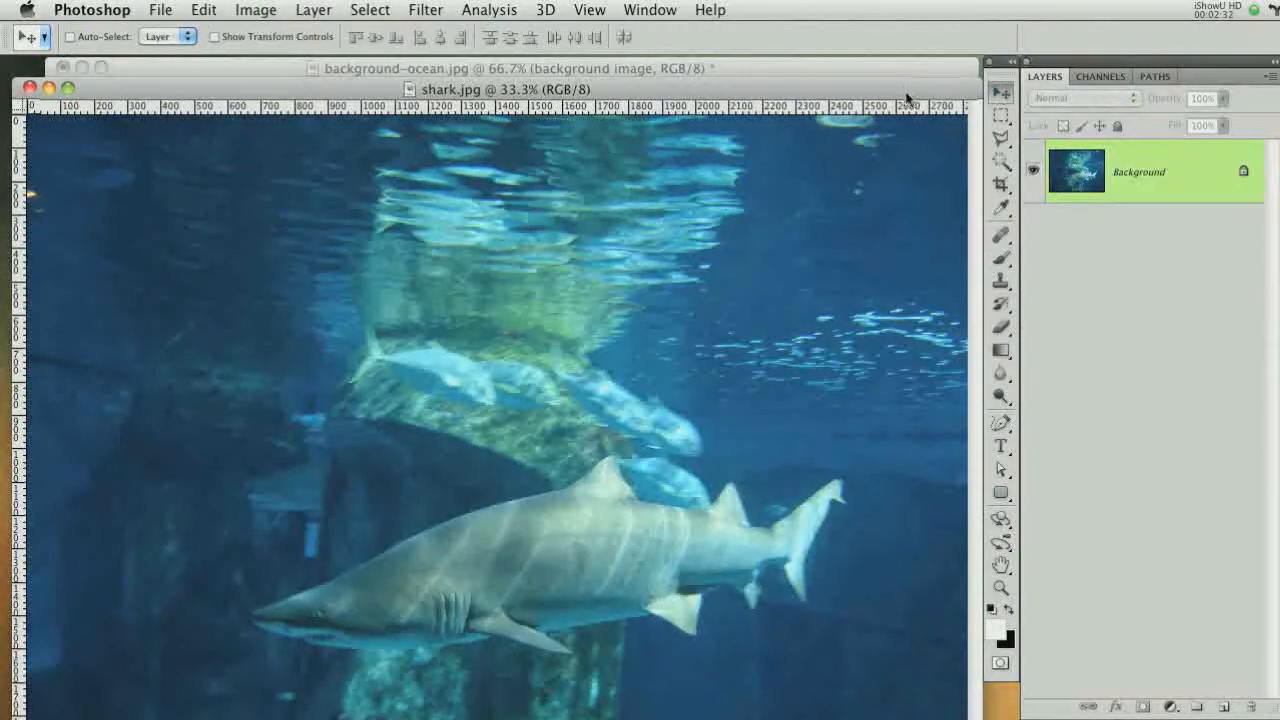
drag(908, 90, 903, 288)
drag(771, 453, 618, 222)
Free-transform the shark layer down to about 28% scale and position it in the upper part of the canvas
key(super+minus)
key(super+minus)
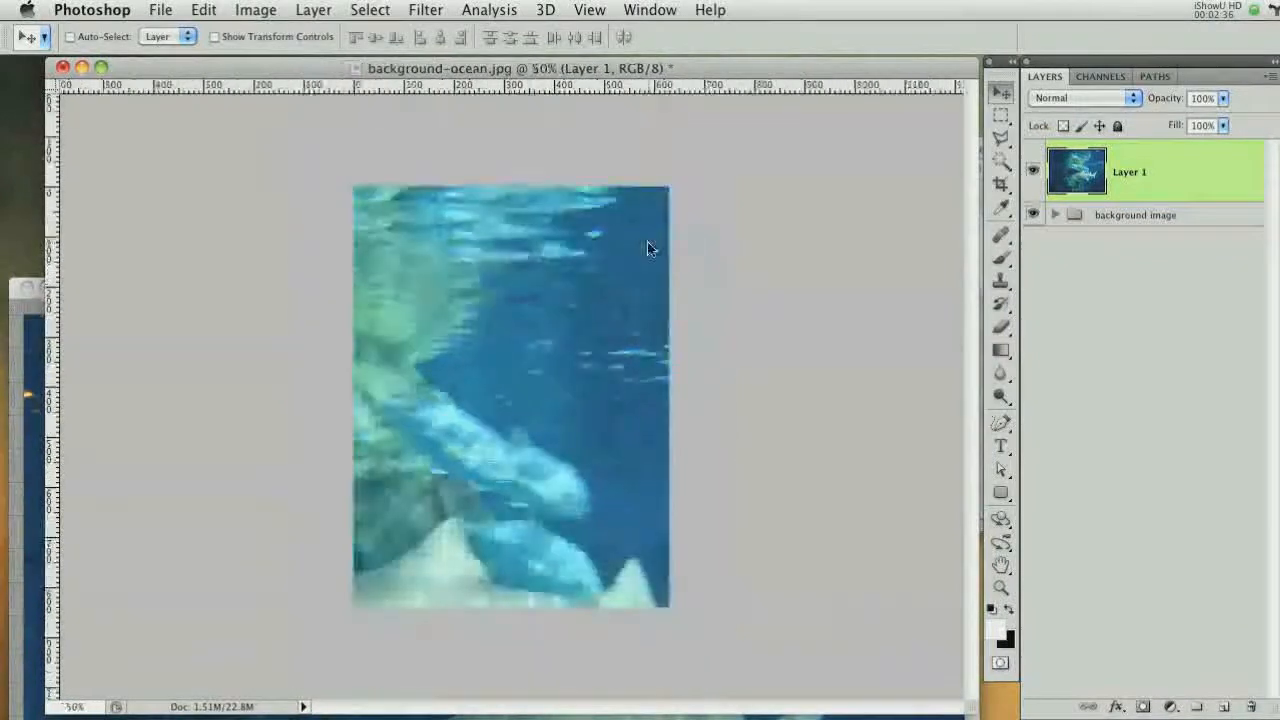
key(super+t)
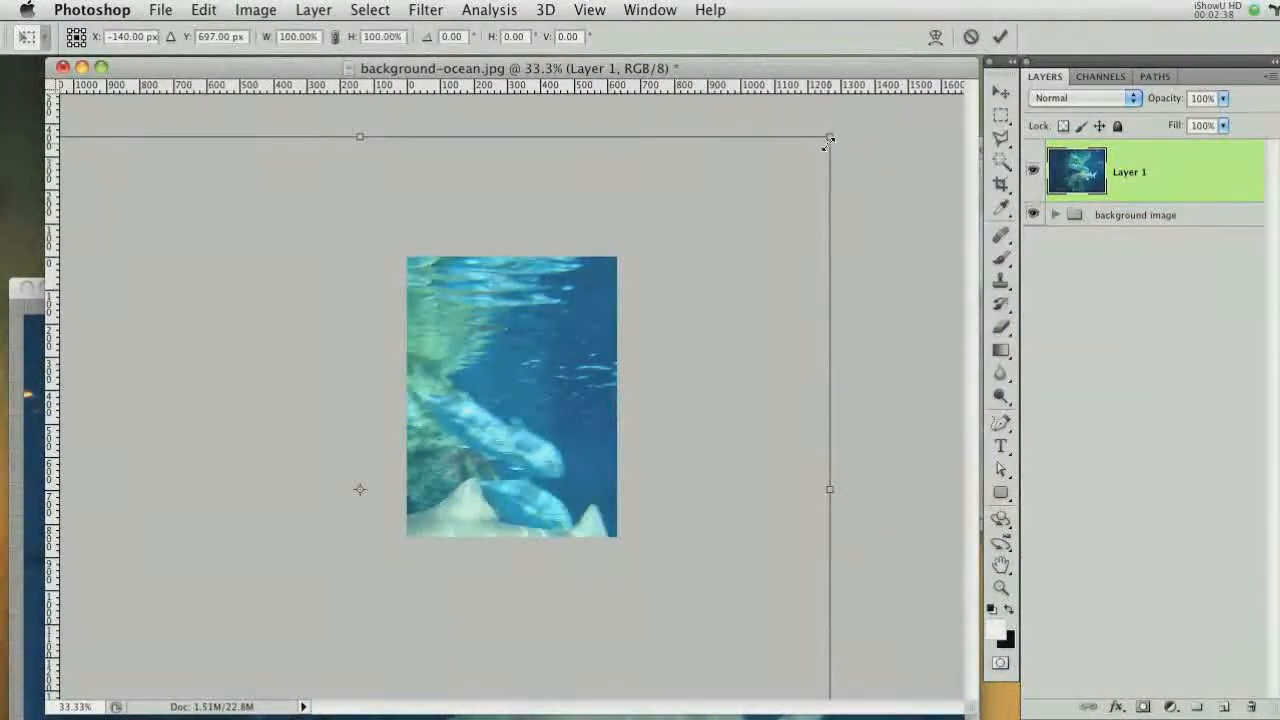
drag(828, 140, 570, 332)
drag(523, 400, 624, 318)
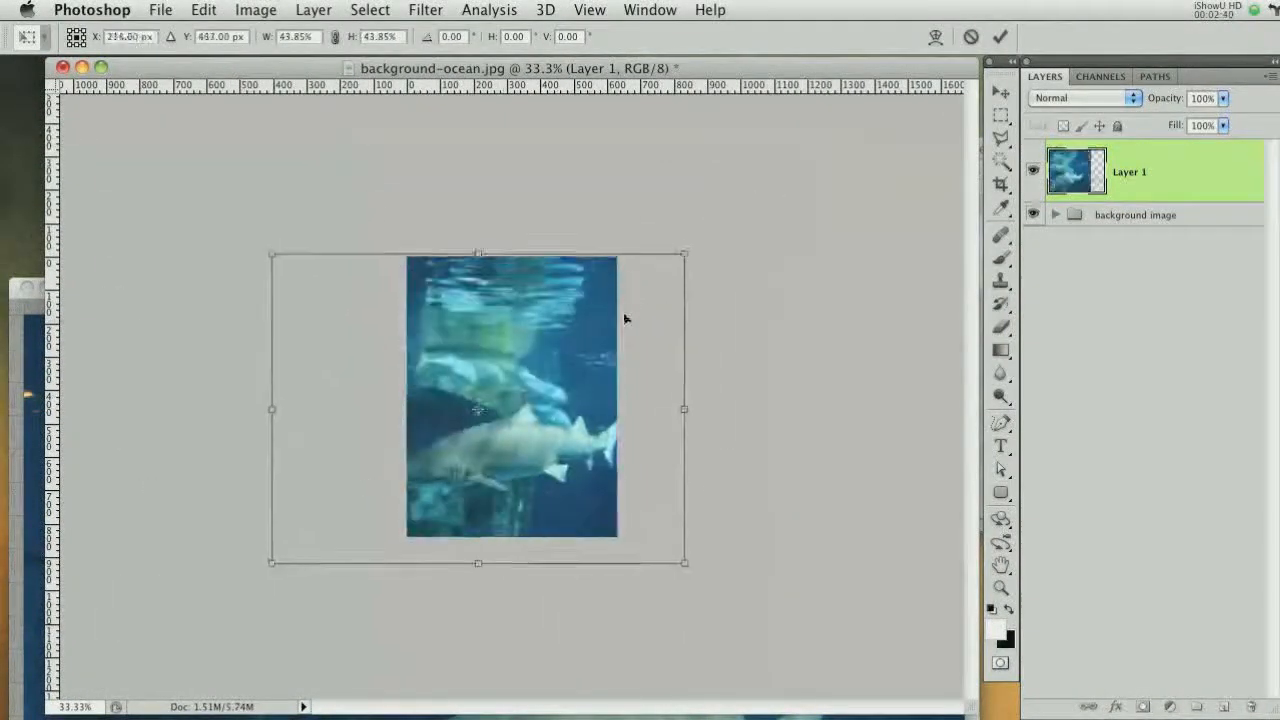
key(super+plus)
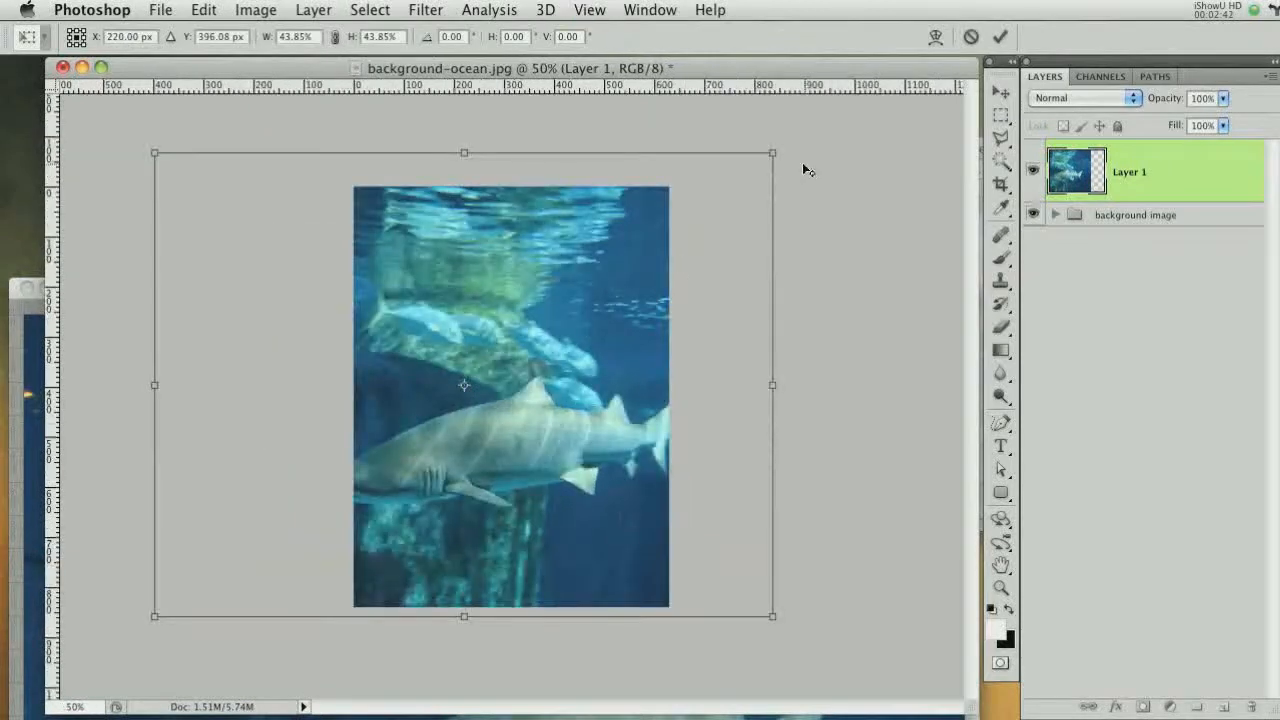
drag(772, 153, 686, 194)
drag(606, 339, 636, 292)
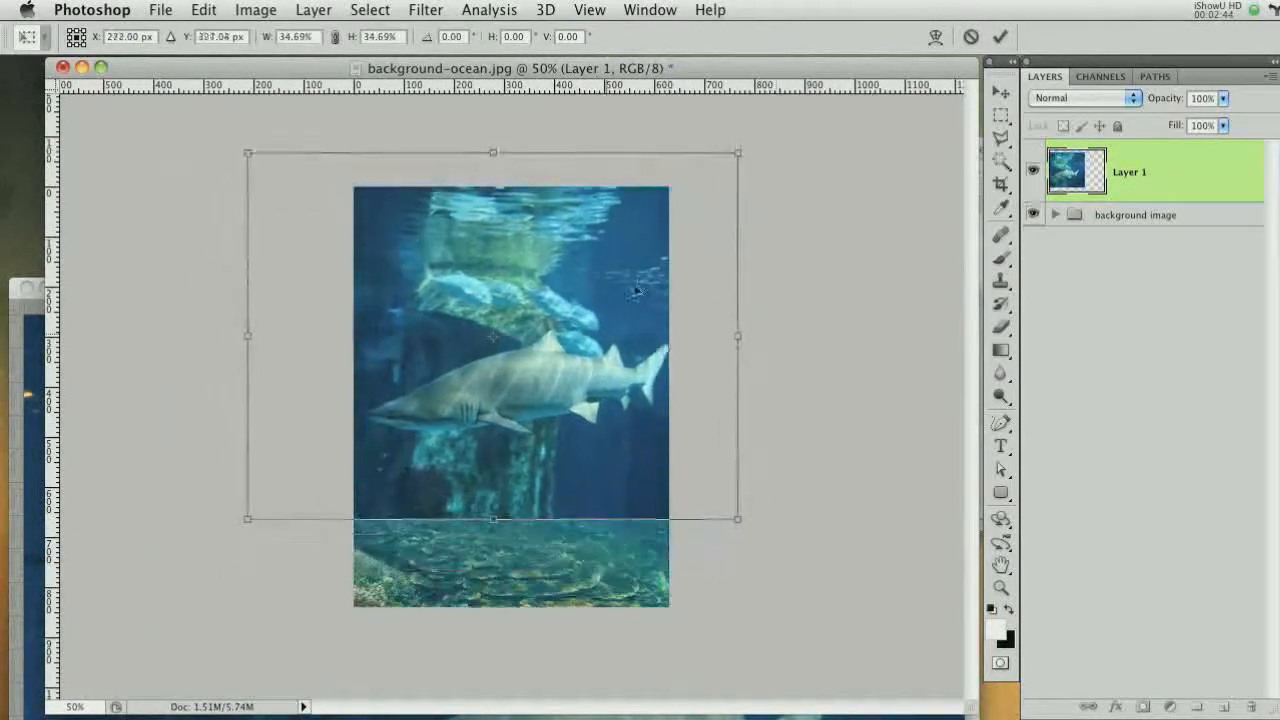
drag(738, 153, 692, 188)
drag(592, 317, 631, 276)
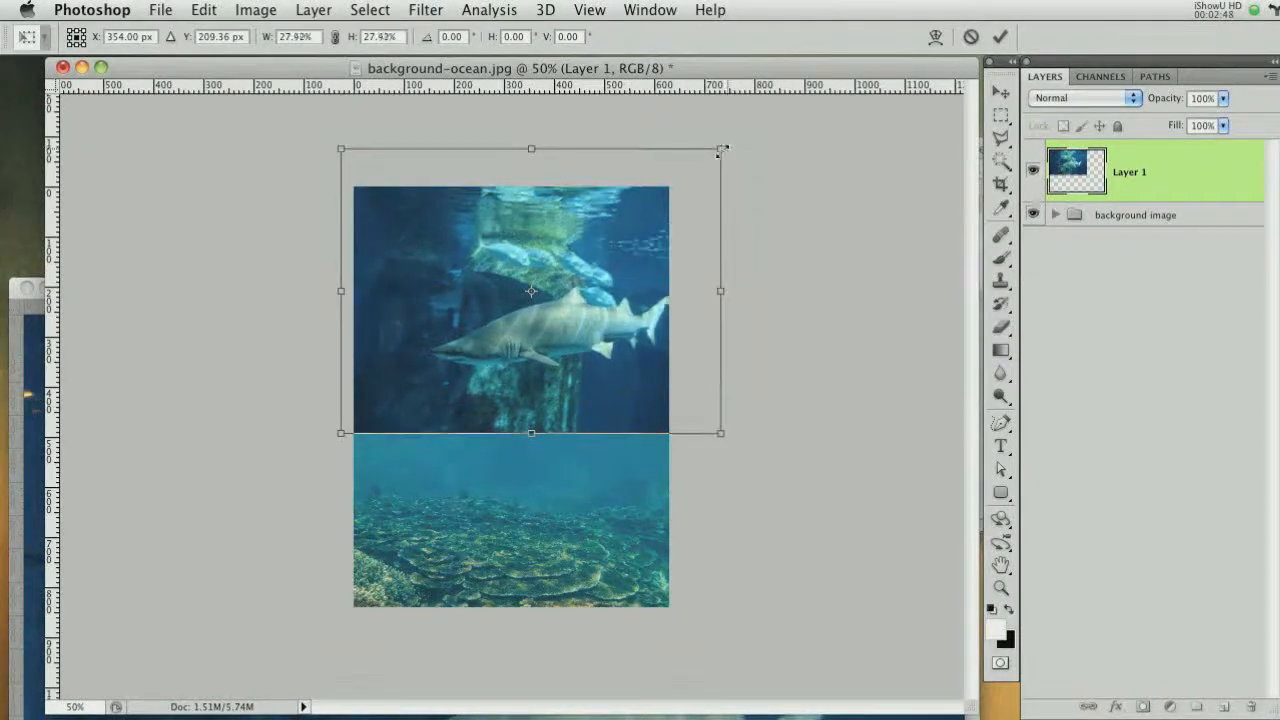
key(Return)
Move the shark layer lower in the composition
key(super+plus)
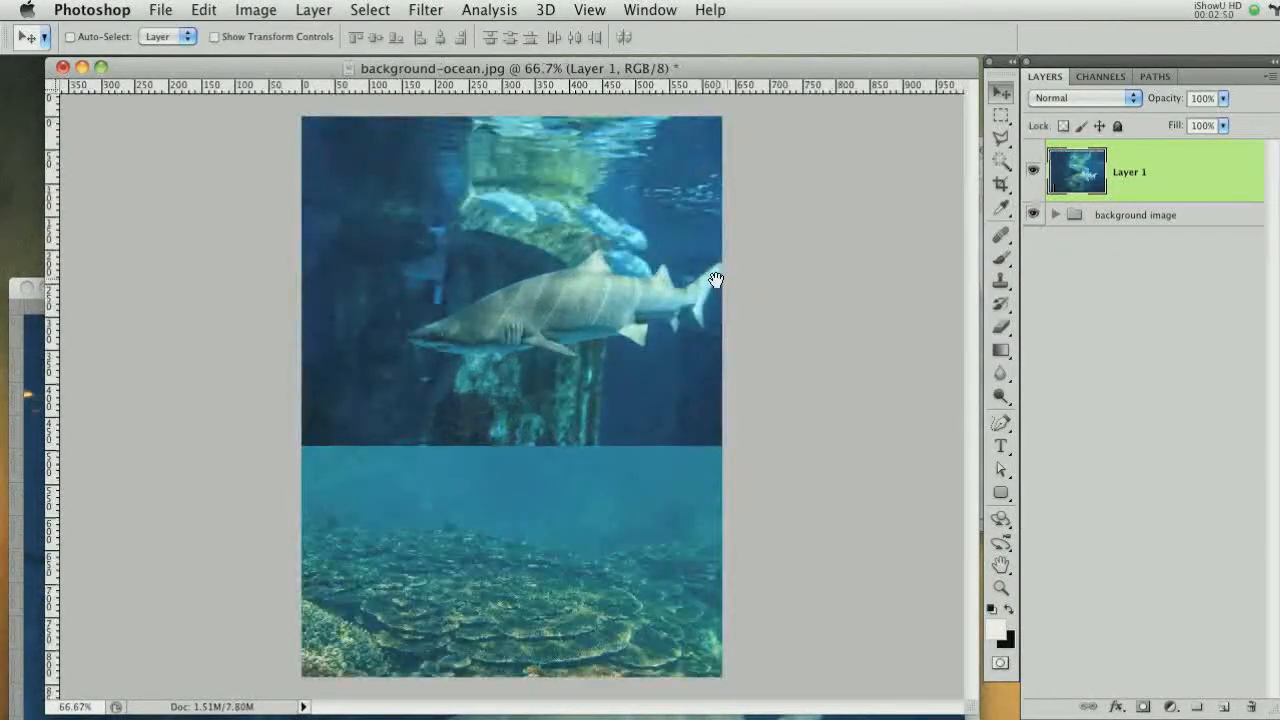
key(super+plus)
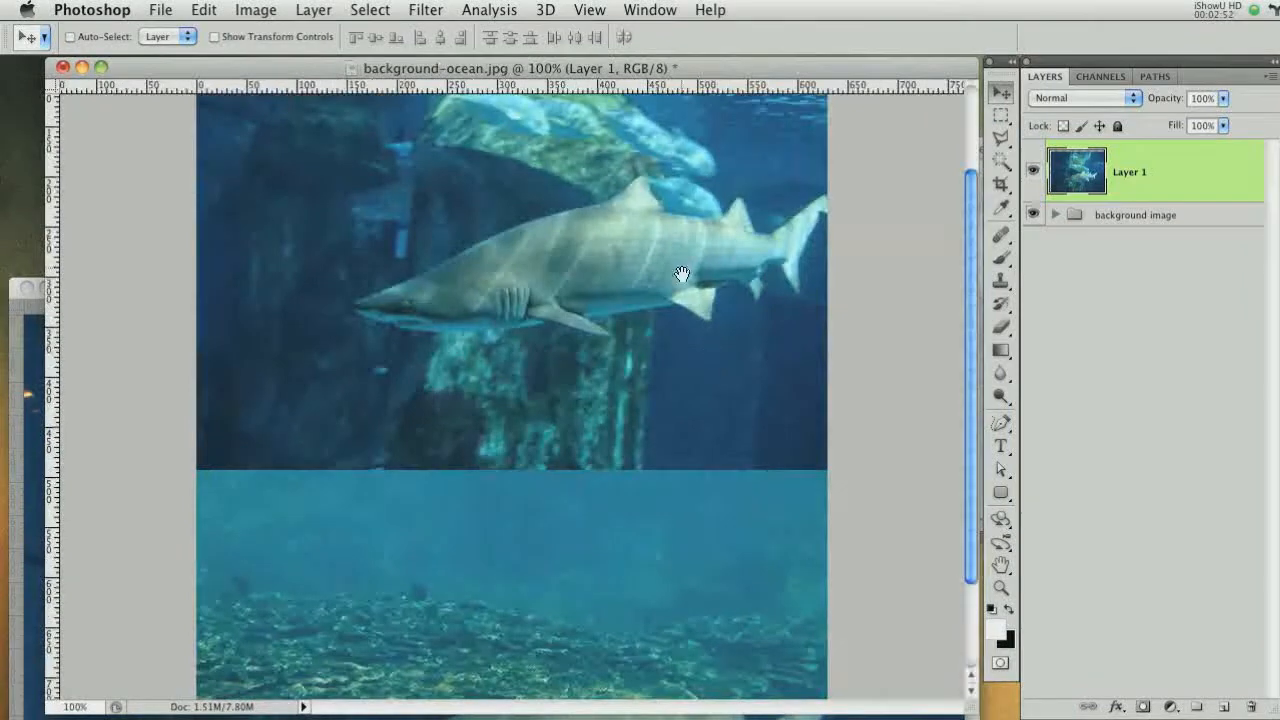
drag(681, 274, 666, 412)
Draw a polygonal lasso selection around the shark and add a layer mask from it
click(1001, 137)
mouse_move(843, 300)
mouse_down()
mouse_move(818, 297)
mouse_move(773, 326)
mouse_move(746, 295)
mouse_move(640, 275)
mouse_move(520, 337)
mouse_up()
click(348, 385)
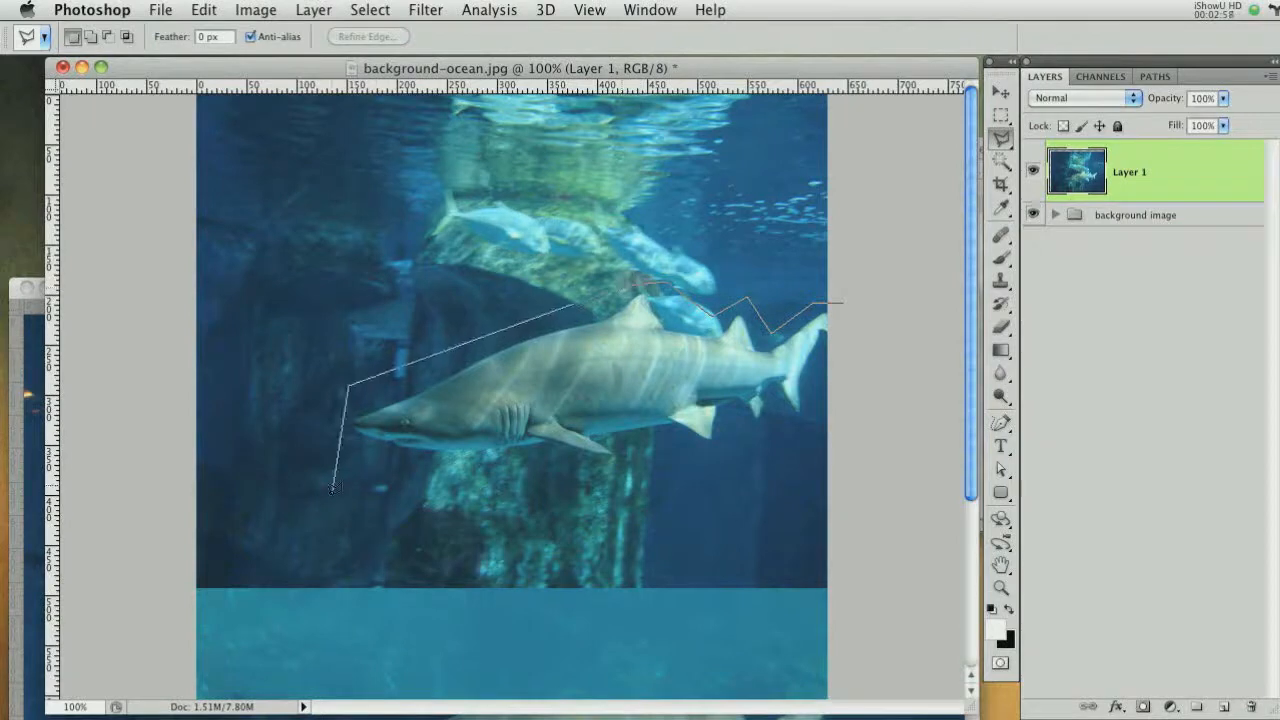
click(343, 450)
click(466, 482)
click(556, 453)
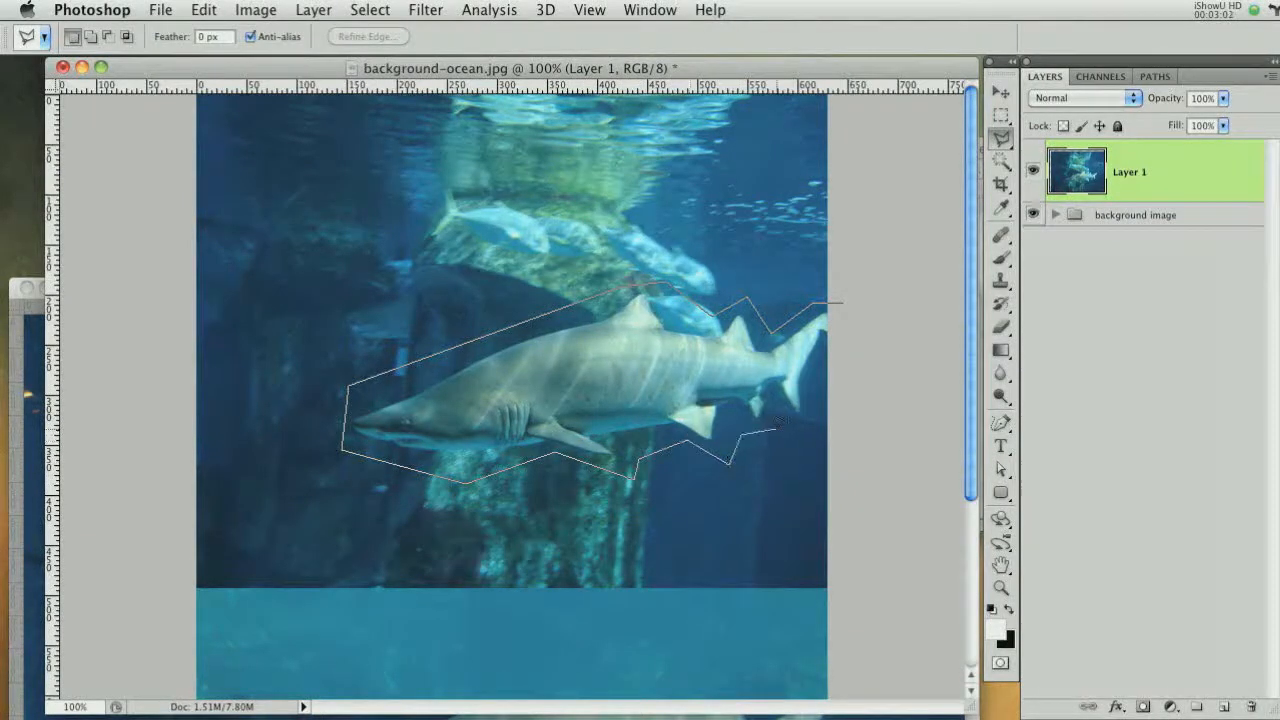
click(846, 298)
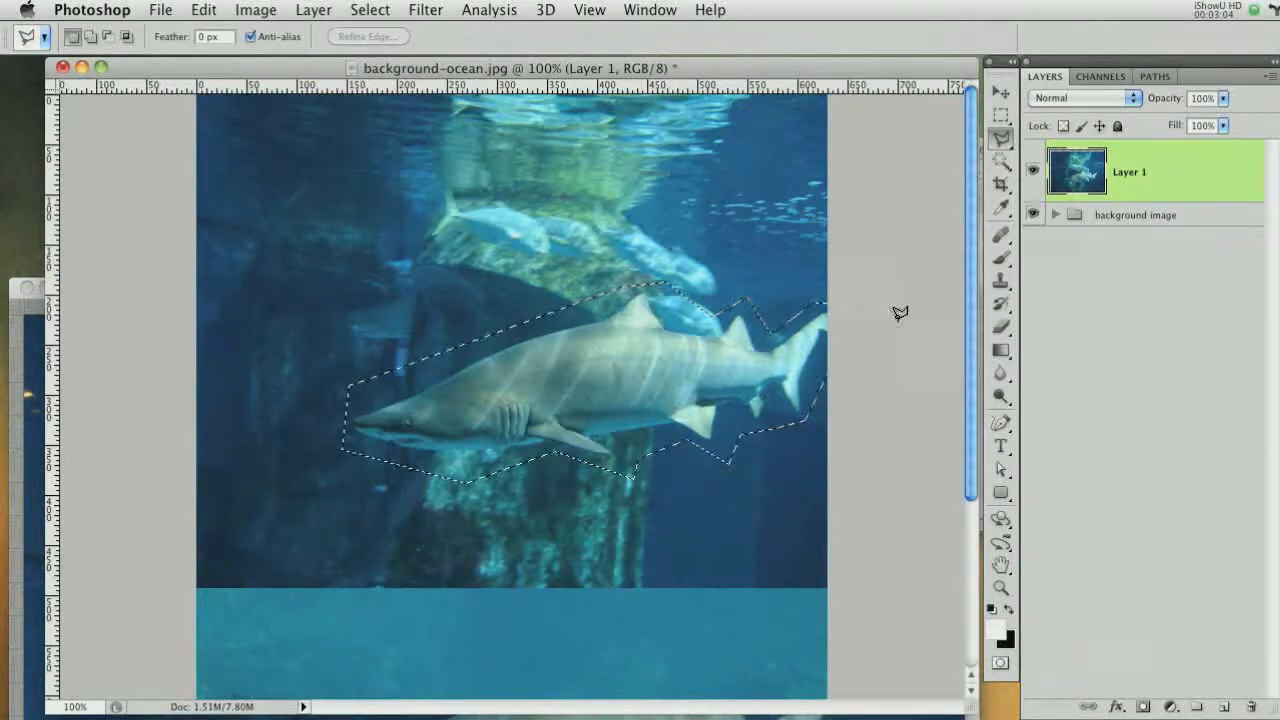
click(1143, 705)
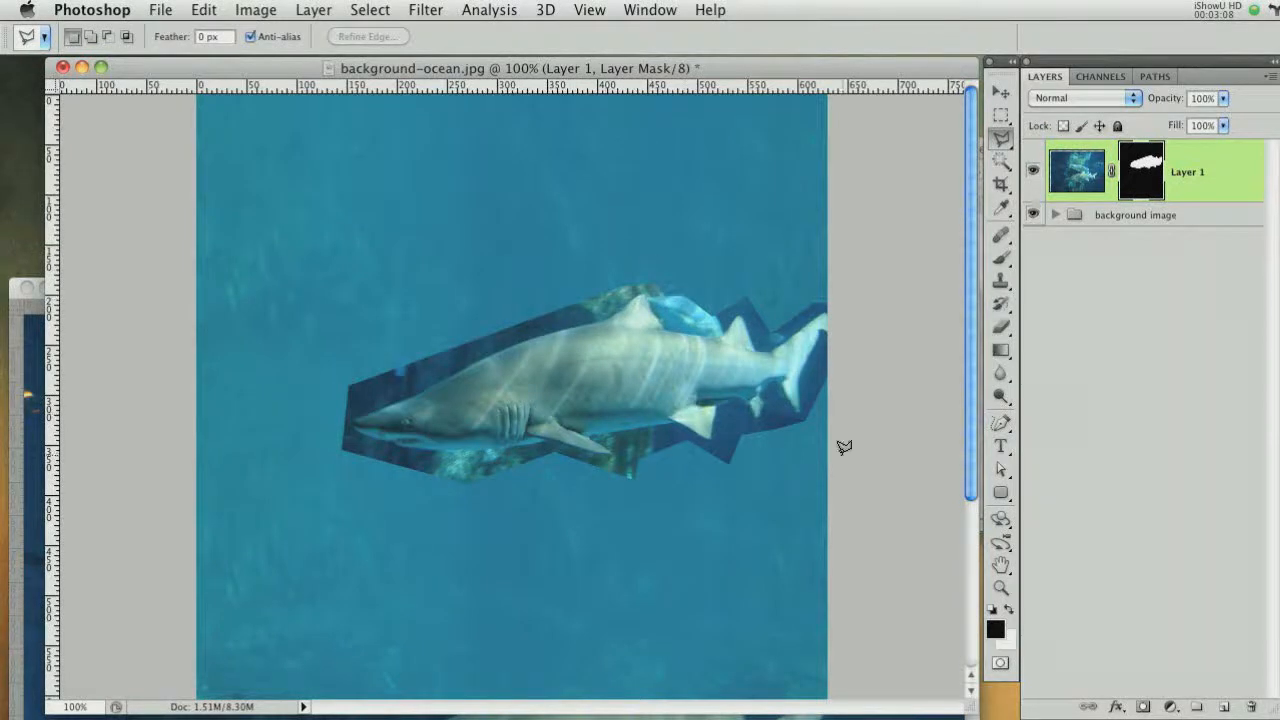
Paint black on the shark layer's mask with a 10 px brush to remove leftover background around the belly
key(super+equal)
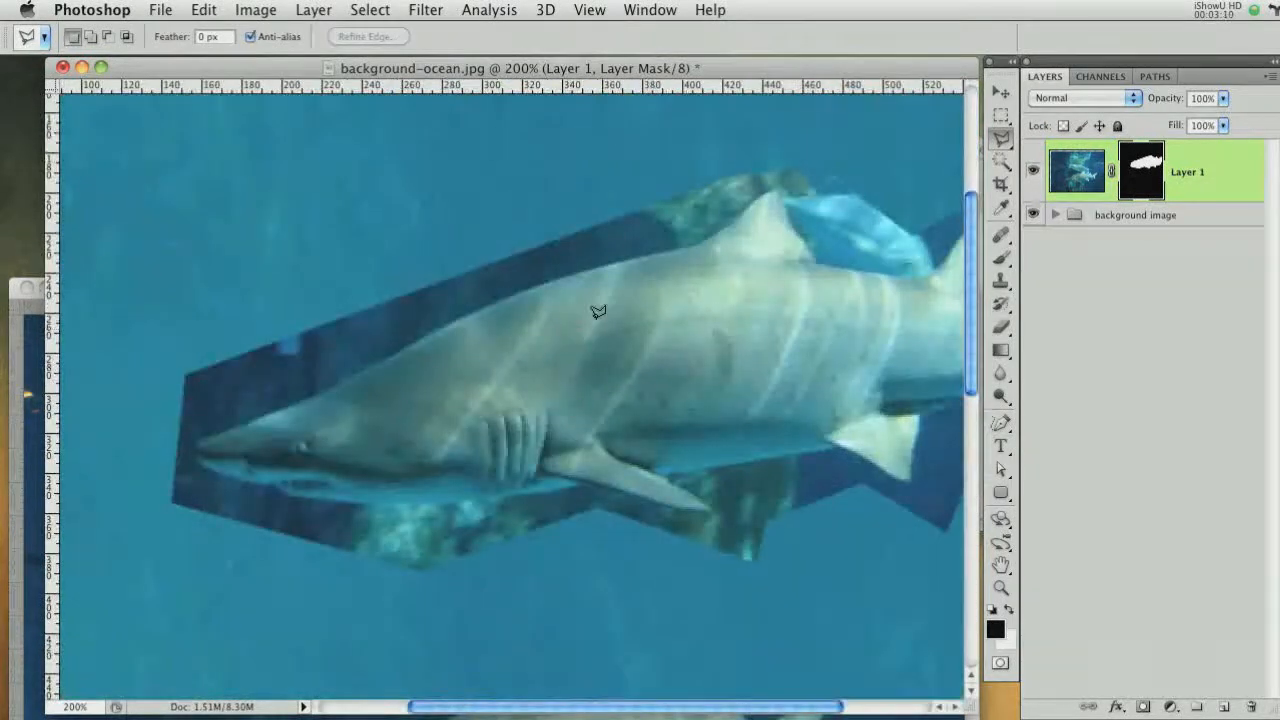
click(1002, 258)
key(bracketleft)
key(bracketleft)
key(bracketleft)
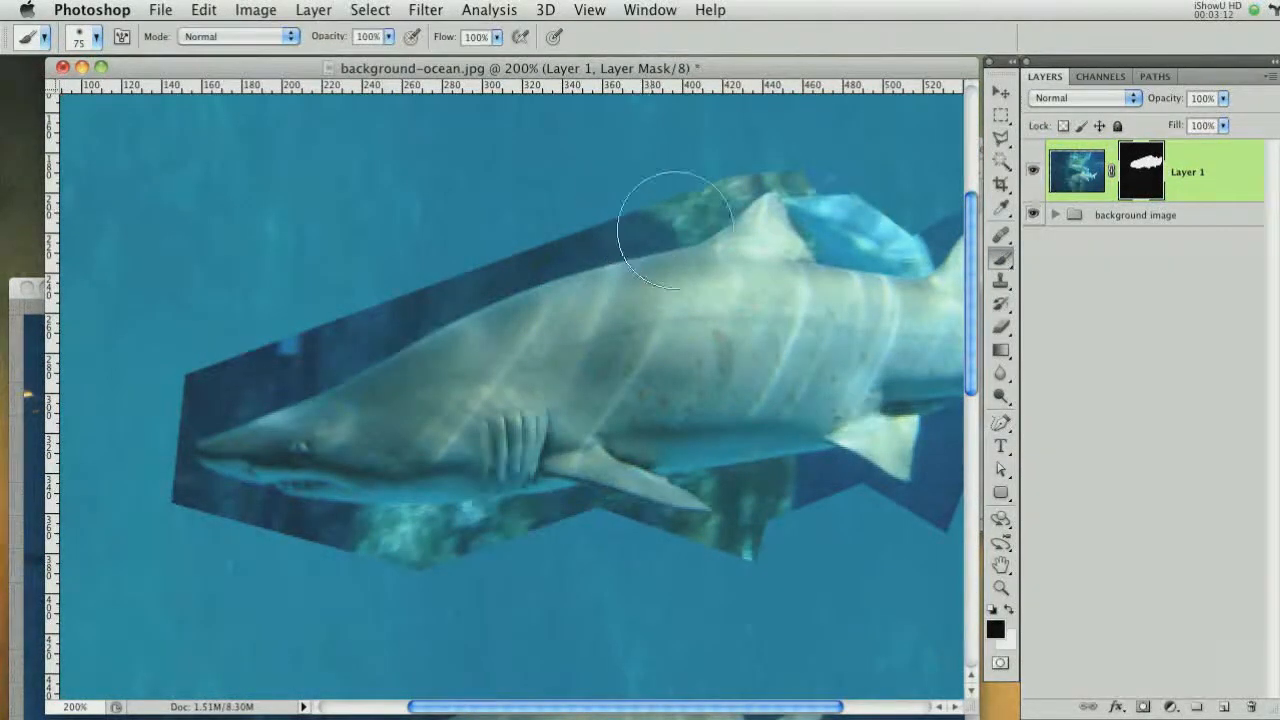
key(bracketleft)
key(bracketleft)
key(bracketleft)
key(bracketleft)
mouse_move(690, 190)
mouse_down()
mouse_move(722, 202)
mouse_move(712, 220)
mouse_move(654, 244)
mouse_move(706, 286)
mouse_move(528, 249)
mouse_move(714, 220)
mouse_move(530, 282)
mouse_move(518, 251)
mouse_move(259, 356)
mouse_move(222, 420)
mouse_move(504, 278)
mouse_move(245, 390)
mouse_move(364, 341)
mouse_move(318, 380)
mouse_move(180, 420)
mouse_move(192, 473)
mouse_move(180, 498)
mouse_move(186, 462)
mouse_move(266, 493)
mouse_move(206, 484)
mouse_move(268, 521)
mouse_move(460, 547)
mouse_move(362, 541)
mouse_move(294, 512)
mouse_move(466, 528)
mouse_move(520, 501)
mouse_move(552, 518)
mouse_move(582, 497)
mouse_move(700, 525)
mouse_move(678, 546)
mouse_move(806, 512)
mouse_move(698, 481)
mouse_up()
key(bracketright)
key(bracketright)
key(bracketleft)
key(bracketleft)
drag(824, 501, 750, 484)
drag(860, 490, 746, 488)
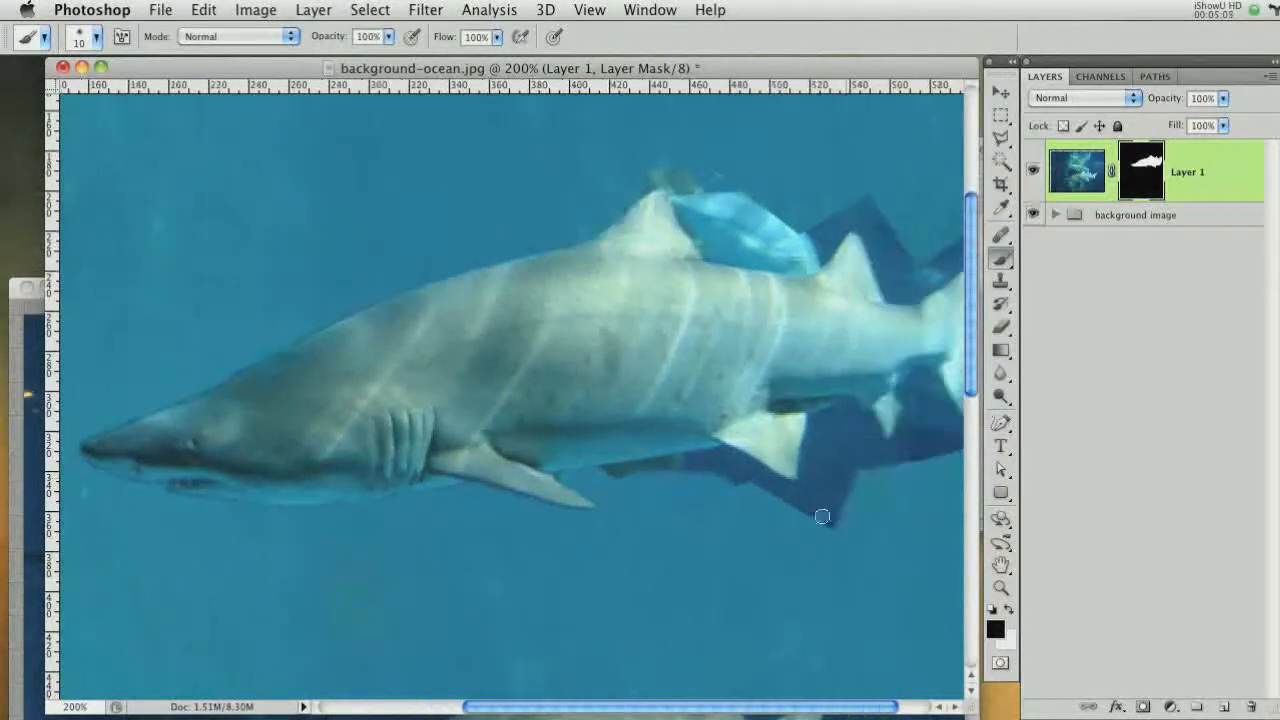
Continue painting black on the mask to remove leftover background around the tail and fins
mouse_move(823, 517)
mouse_down()
mouse_move(768, 486)
mouse_move(630, 471)
mouse_up()
drag(832, 458, 815, 414)
key(bracketleft)
mouse_move(820, 407)
mouse_down()
mouse_move(782, 405)
mouse_move(852, 409)
mouse_move(872, 452)
mouse_up()
mouse_move(880, 442)
mouse_down()
mouse_move(844, 452)
mouse_move(903, 454)
mouse_up()
mouse_move(903, 454)
mouse_down()
mouse_move(914, 404)
mouse_move(925, 434)
mouse_up()
drag(807, 463, 740, 471)
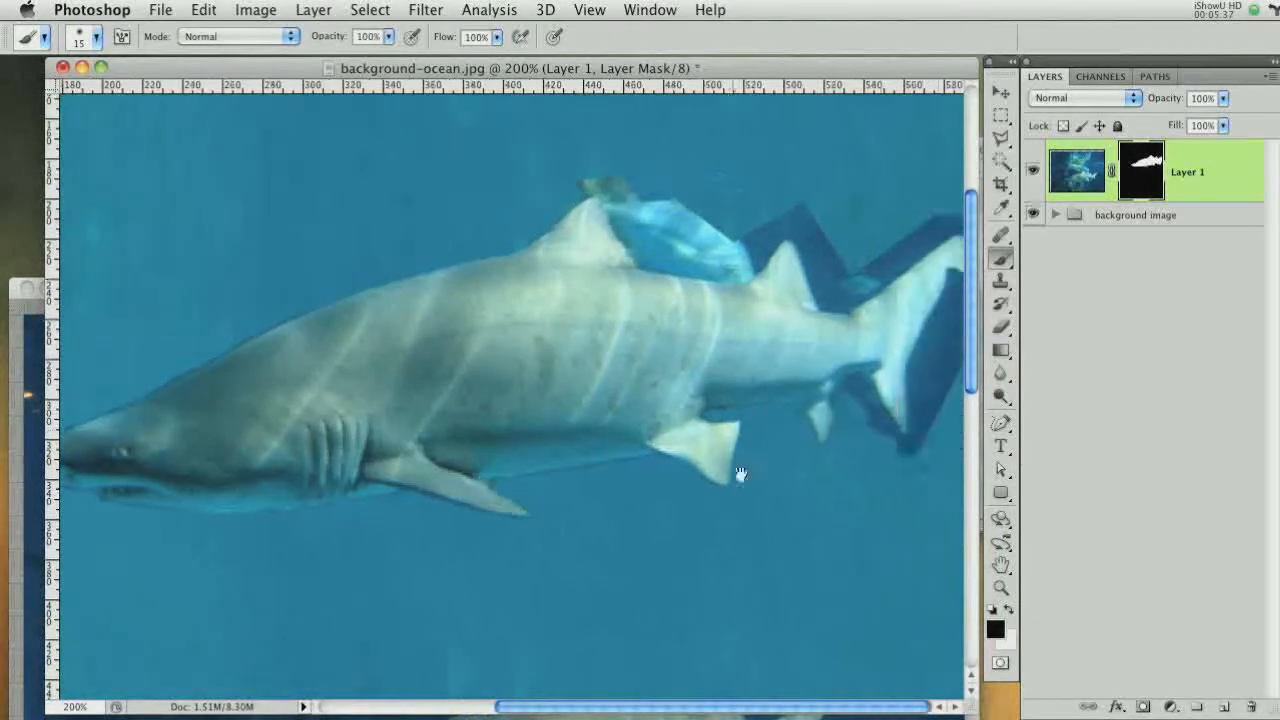
mouse_move(914, 442)
mouse_down()
mouse_move(863, 384)
mouse_move(845, 388)
mouse_up()
mouse_move(928, 433)
mouse_down()
mouse_move(908, 371)
mouse_move(959, 292)
mouse_move(942, 230)
mouse_move(840, 308)
mouse_move(826, 278)
mouse_move(868, 226)
mouse_move(828, 296)
mouse_move(776, 218)
mouse_move(753, 258)
mouse_move(688, 194)
mouse_move(618, 188)
mouse_move(651, 244)
mouse_move(753, 260)
mouse_move(652, 265)
mouse_up()
key(bracketright)
key(bracketleft)
Refine the mask edges around the dorsal fin, head and belly by alternating white and black strokes
key(x)
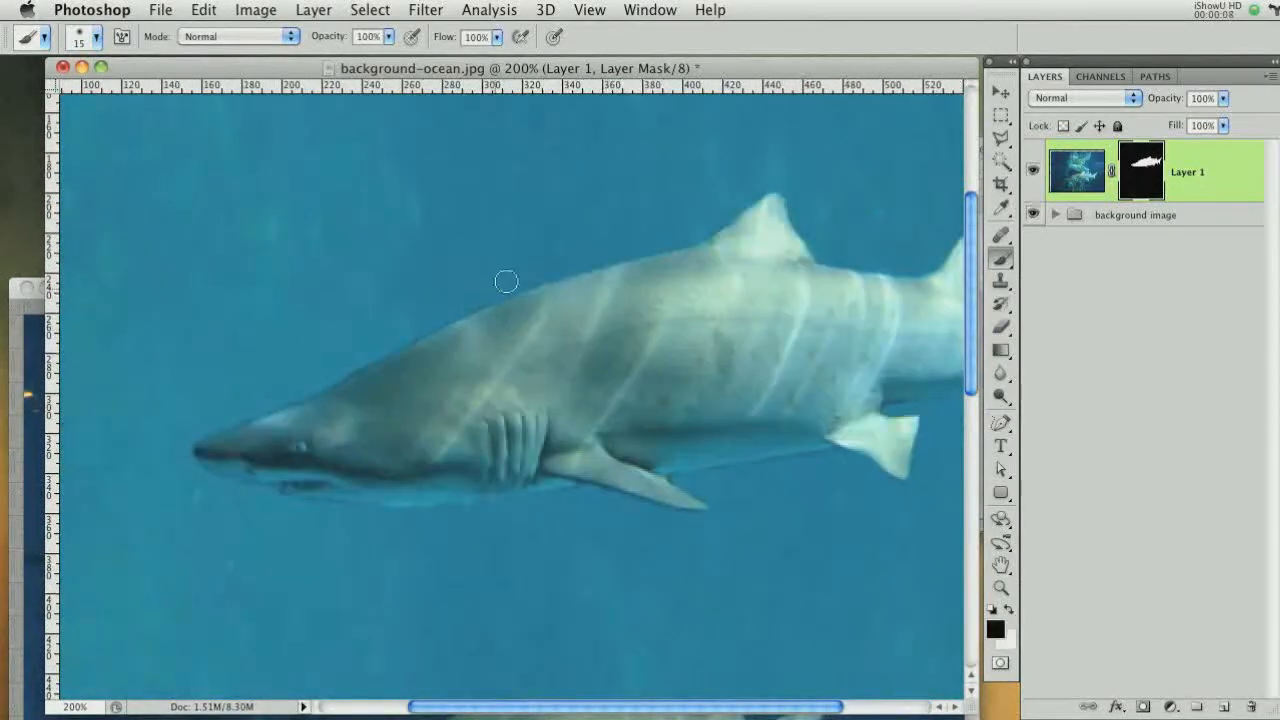
key(x)
mouse_move(448, 352)
mouse_down()
mouse_move(443, 334)
mouse_move(414, 329)
mouse_move(354, 358)
mouse_move(424, 320)
mouse_up()
key(x)
key(bracketright)
key(bracketright)
mouse_move(290, 390)
mouse_down()
mouse_move(206, 431)
mouse_move(187, 475)
mouse_up()
key(x)
key(bracketleft)
key(bracketleft)
mouse_move(272, 480)
mouse_down()
mouse_move(299, 496)
mouse_move(674, 517)
mouse_move(780, 446)
mouse_up()
key(x)
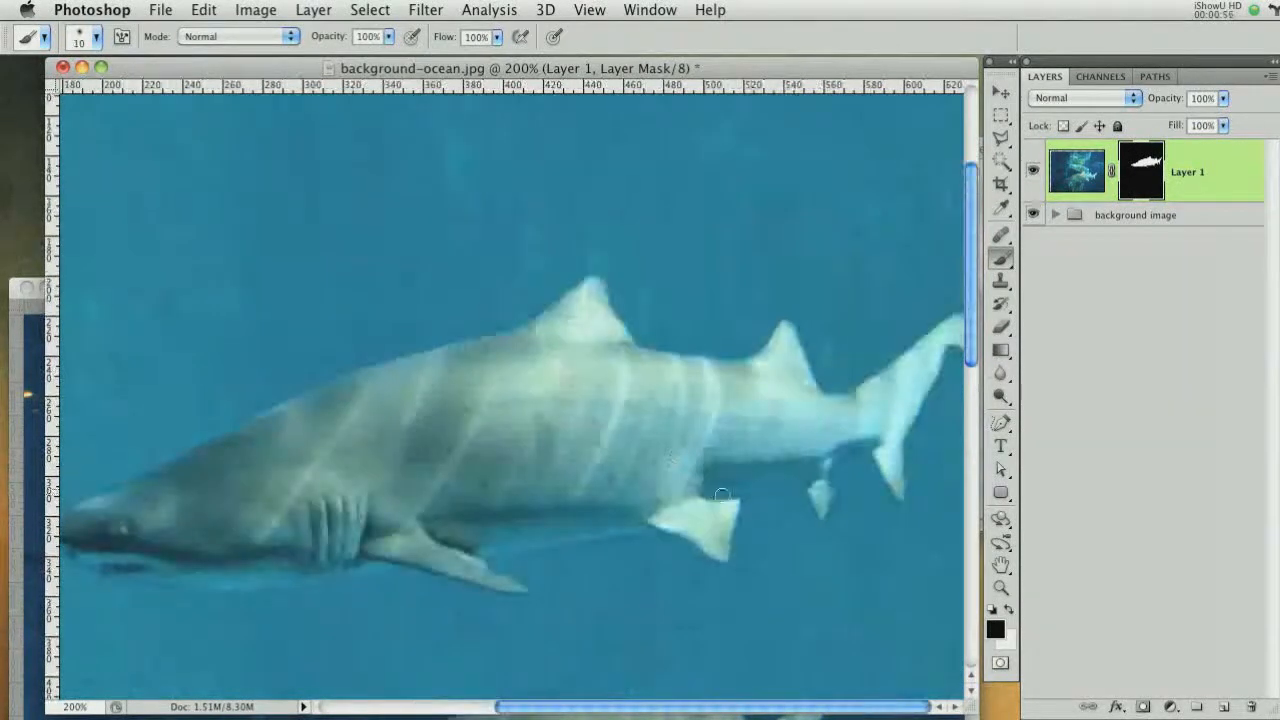
drag(722, 494, 836, 537)
key(x)
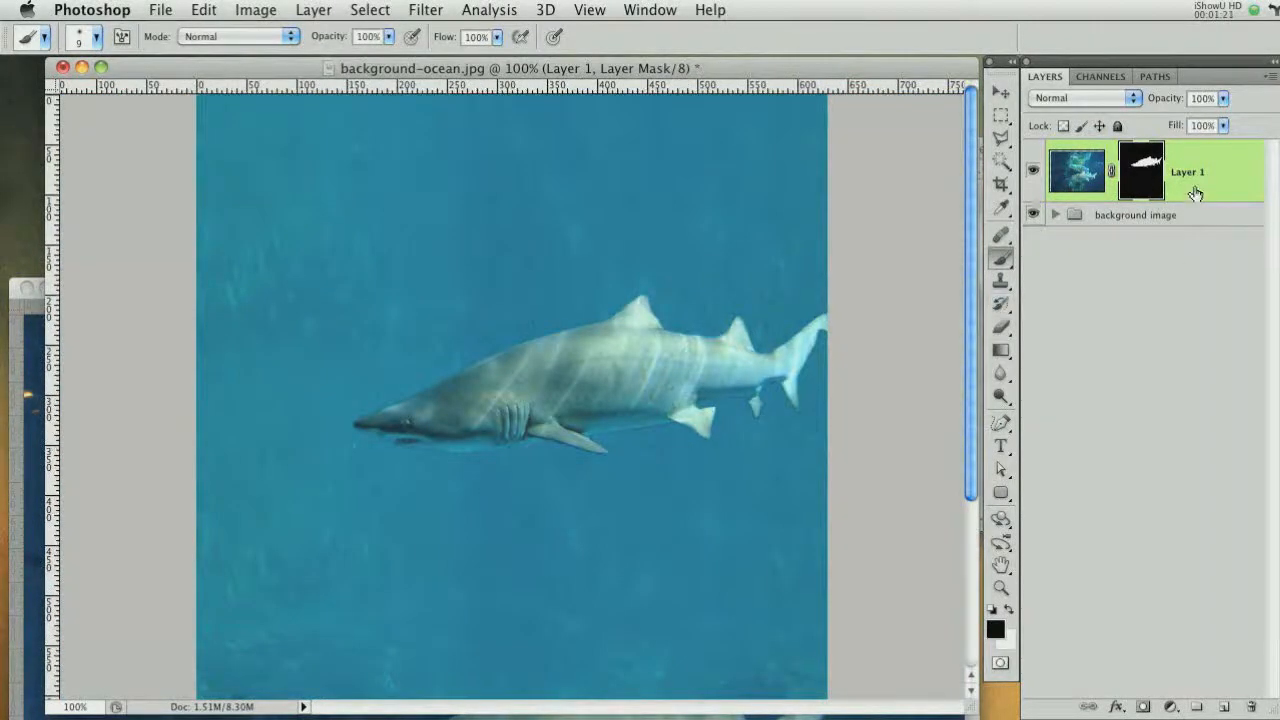
Set the shark layer's blend mode to Overlay and rename the layer overlay
click(1077, 97)
click(1063, 287)
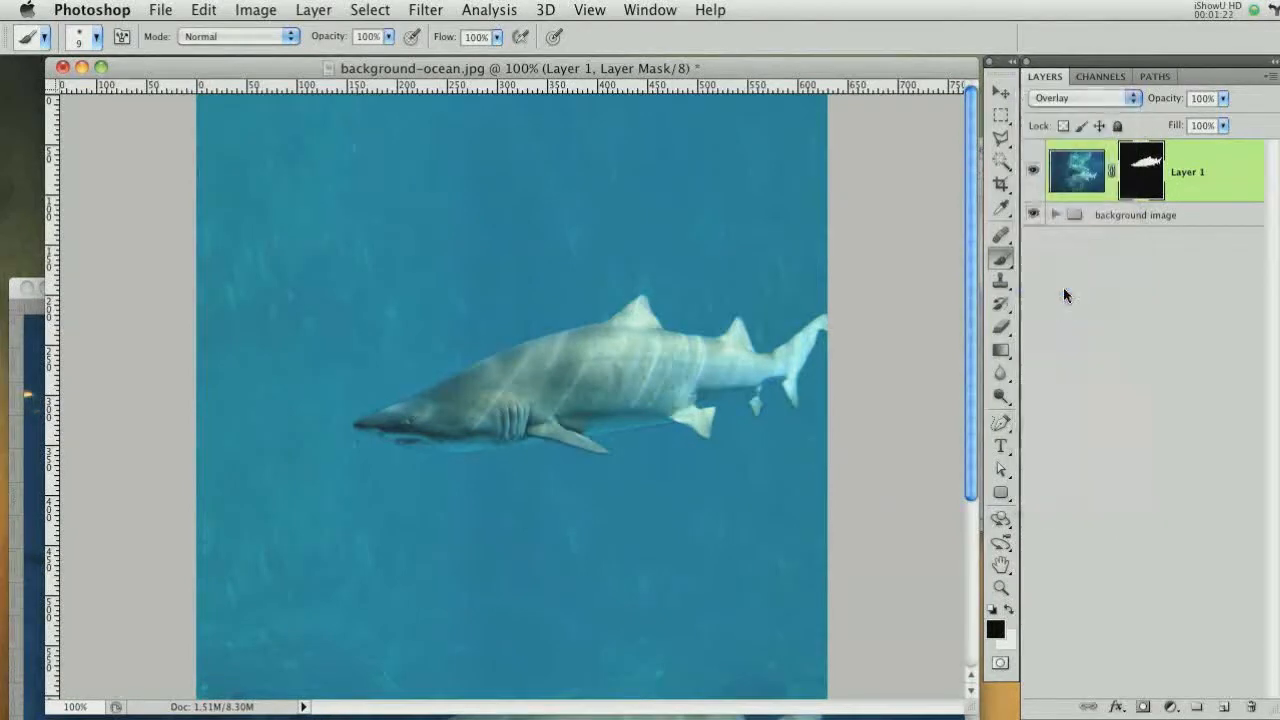
double_click(1186, 171)
text(ov)
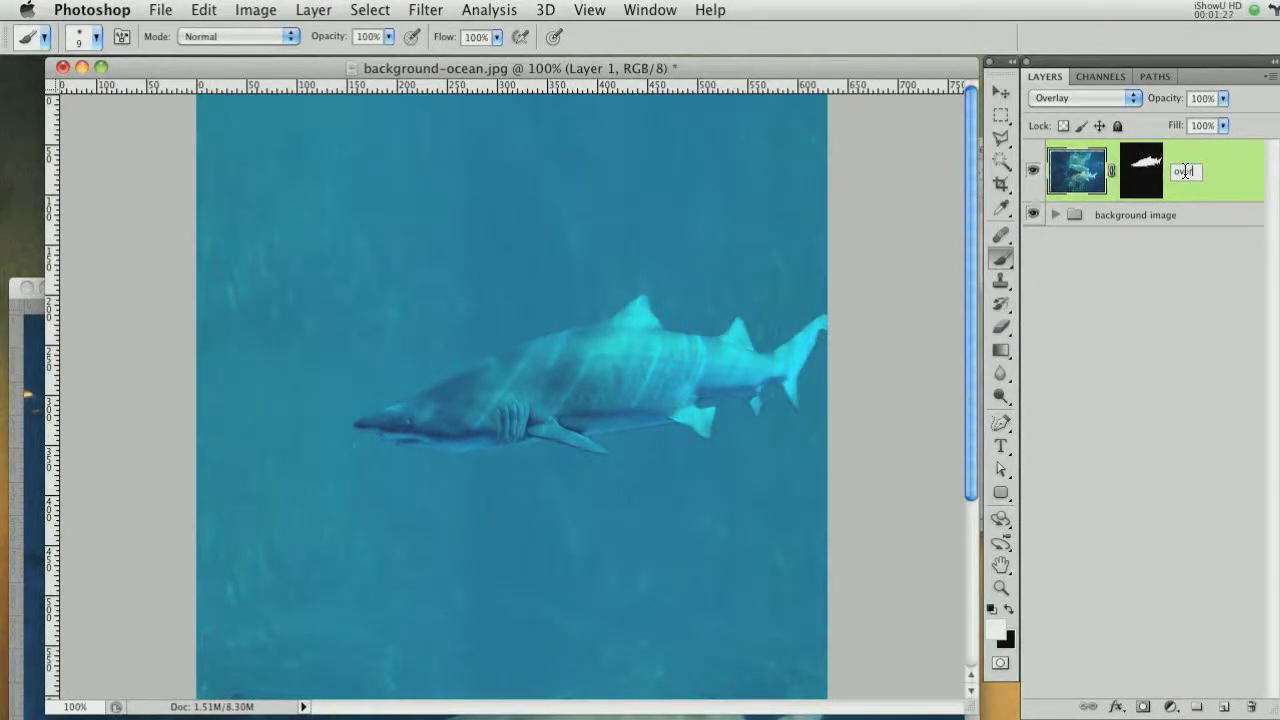
text(erlay)
key(Return)
Duplicate the overlay layer and desaturate the copy
drag(1225, 177, 1223, 706)
click(256, 10)
mouse_move(300, 72)
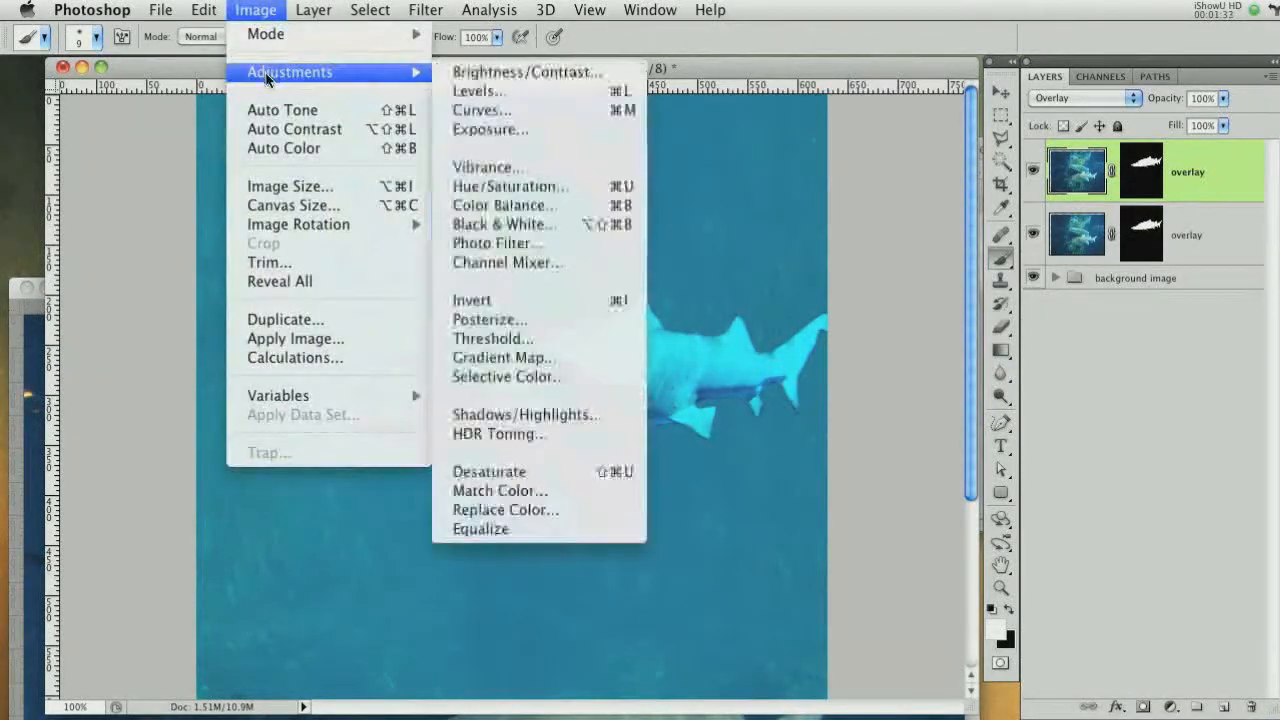
click(527, 470)
Set the desaturated copy's blend mode to Hard Light
click(1075, 100)
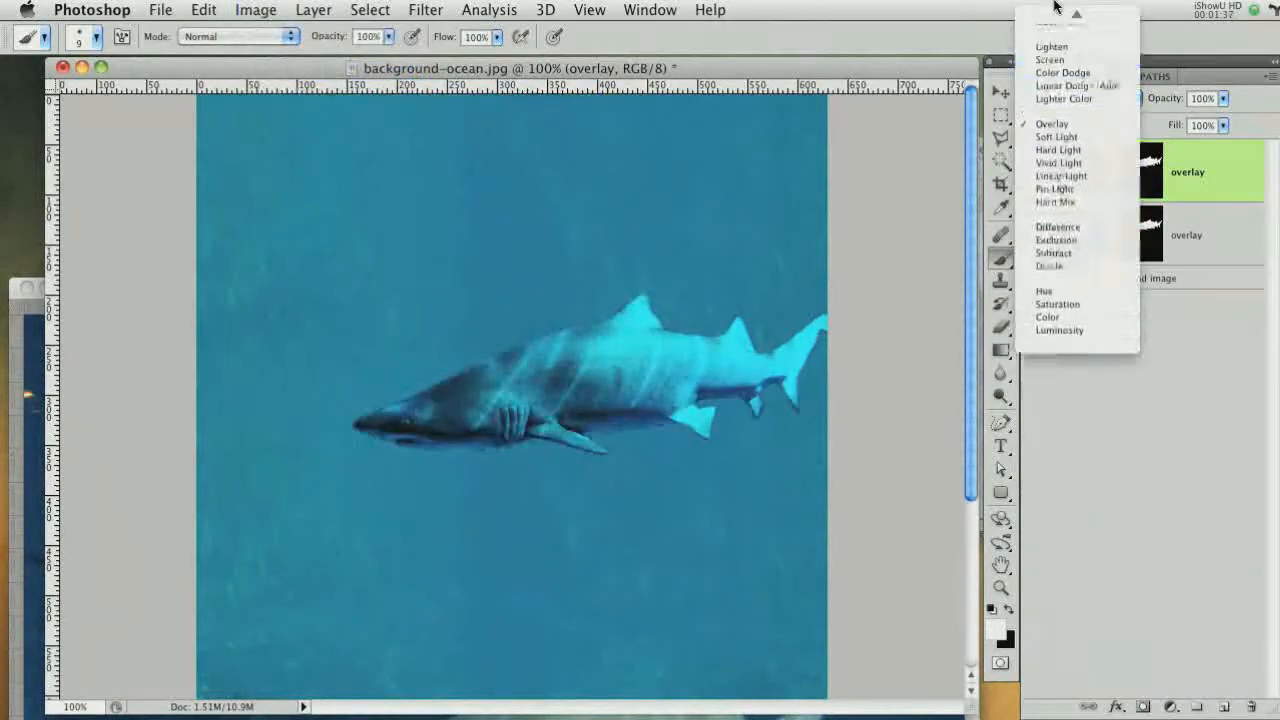
click(1054, 18)
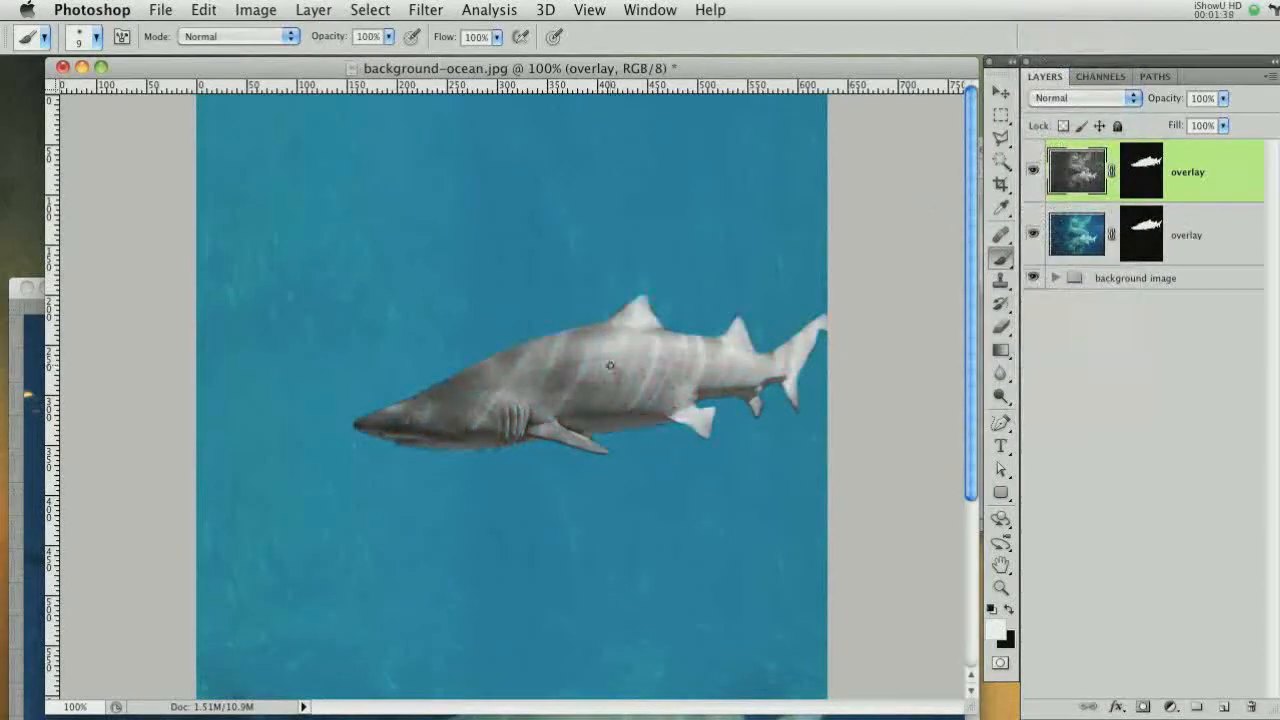
click(1056, 100)
click(1066, 316)
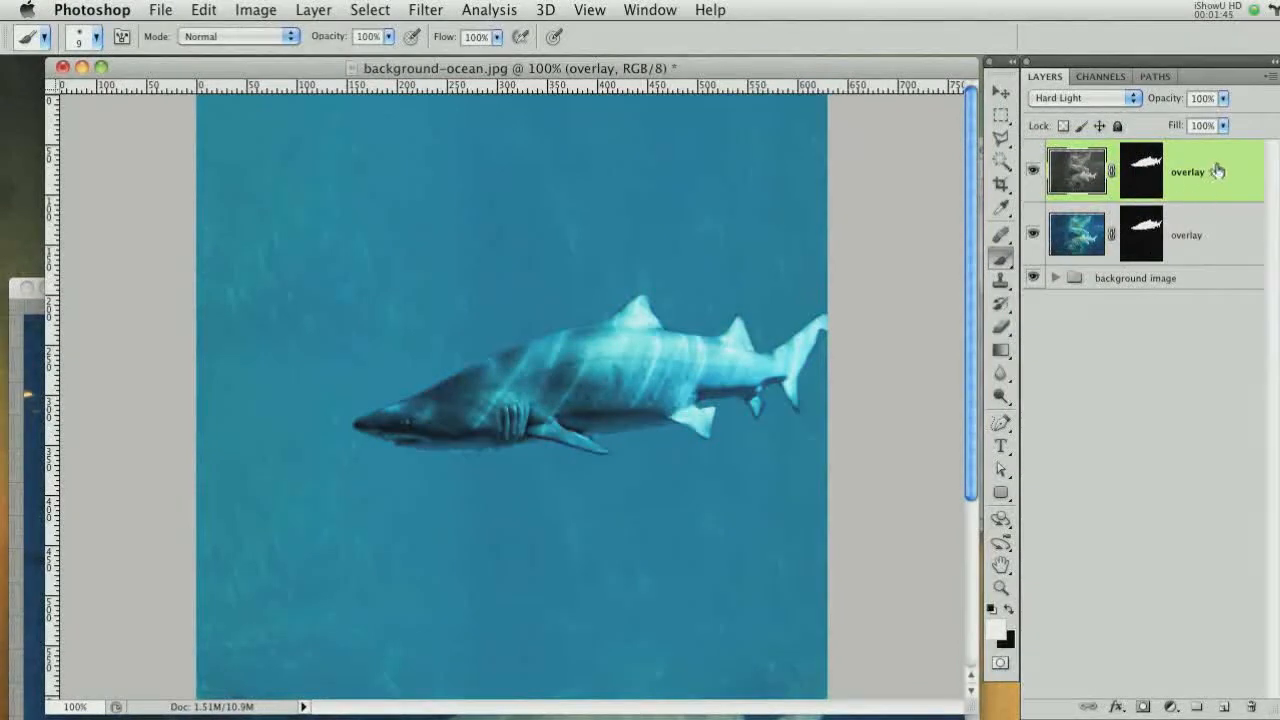
Duplicate the Hard Light layer and rename the middle copy hardlight
drag(1218, 171, 1221, 147)
double_click(1180, 234)
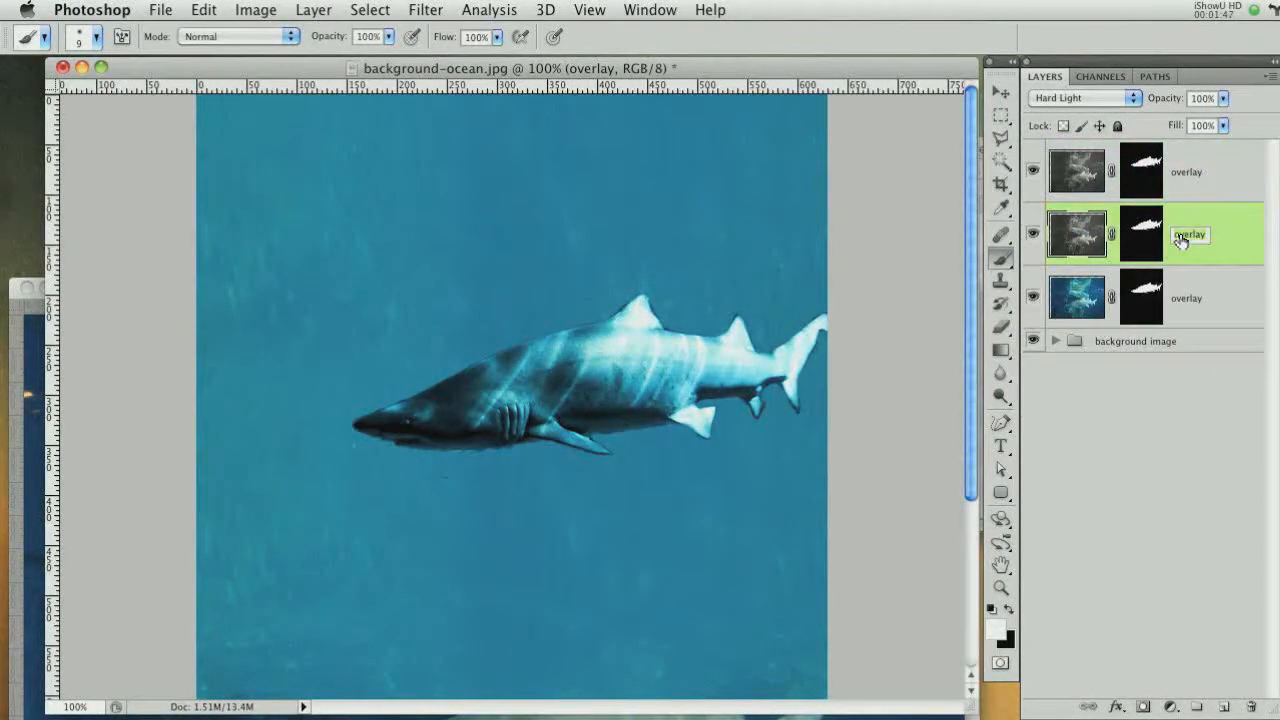
text(hardlight)
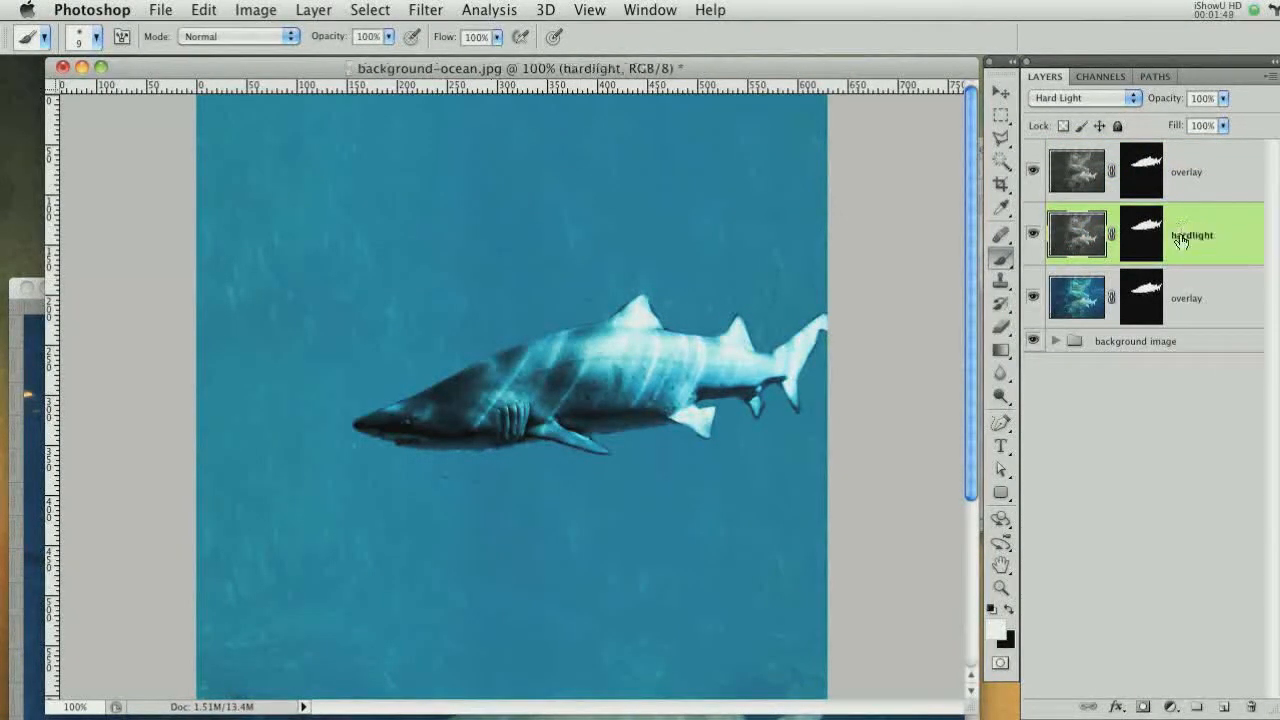
key(Return)
Set the top shark layer to Normal blend mode at 60% opacity and select its mask
click(1222, 178)
click(1084, 98)
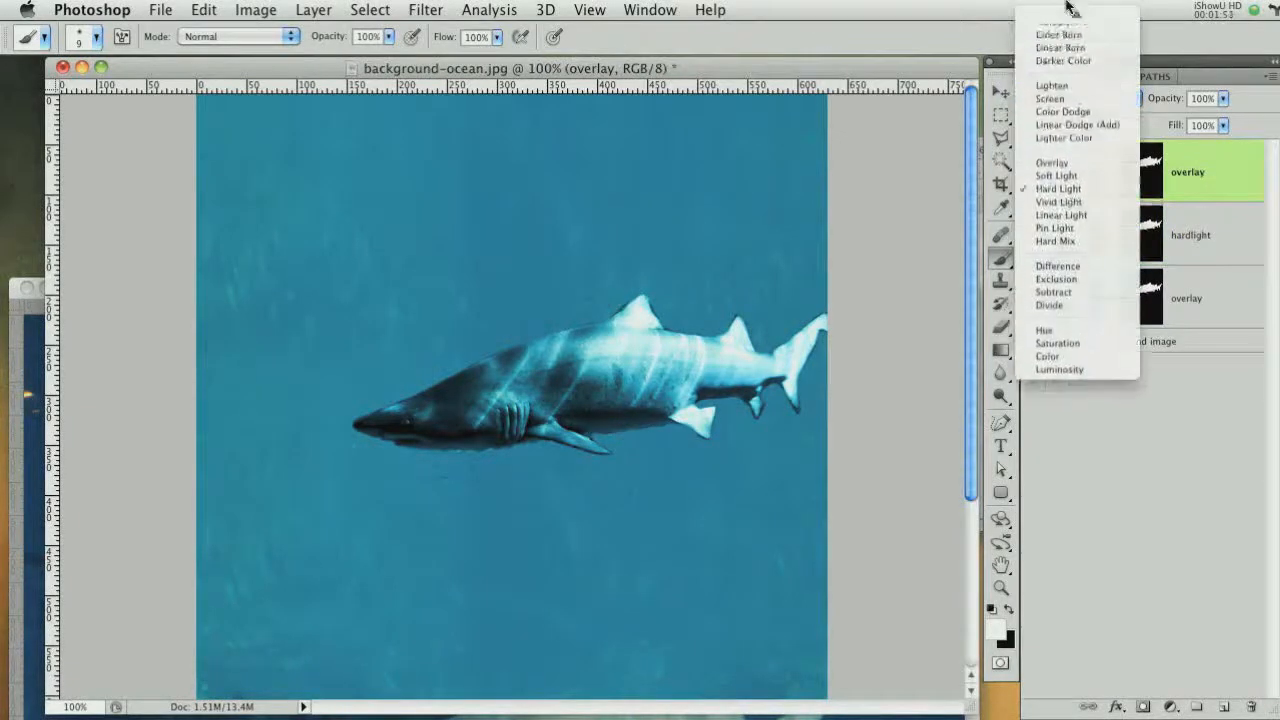
click(1062, 14)
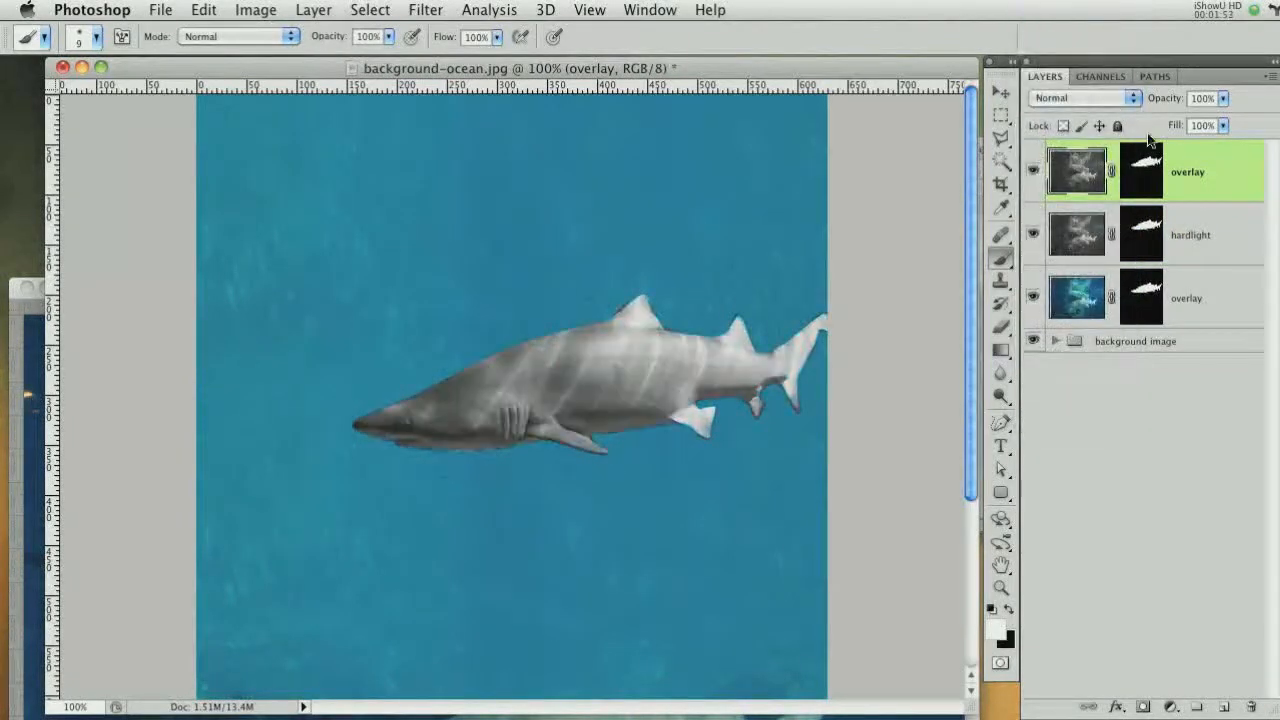
drag(1166, 106, 1144, 104)
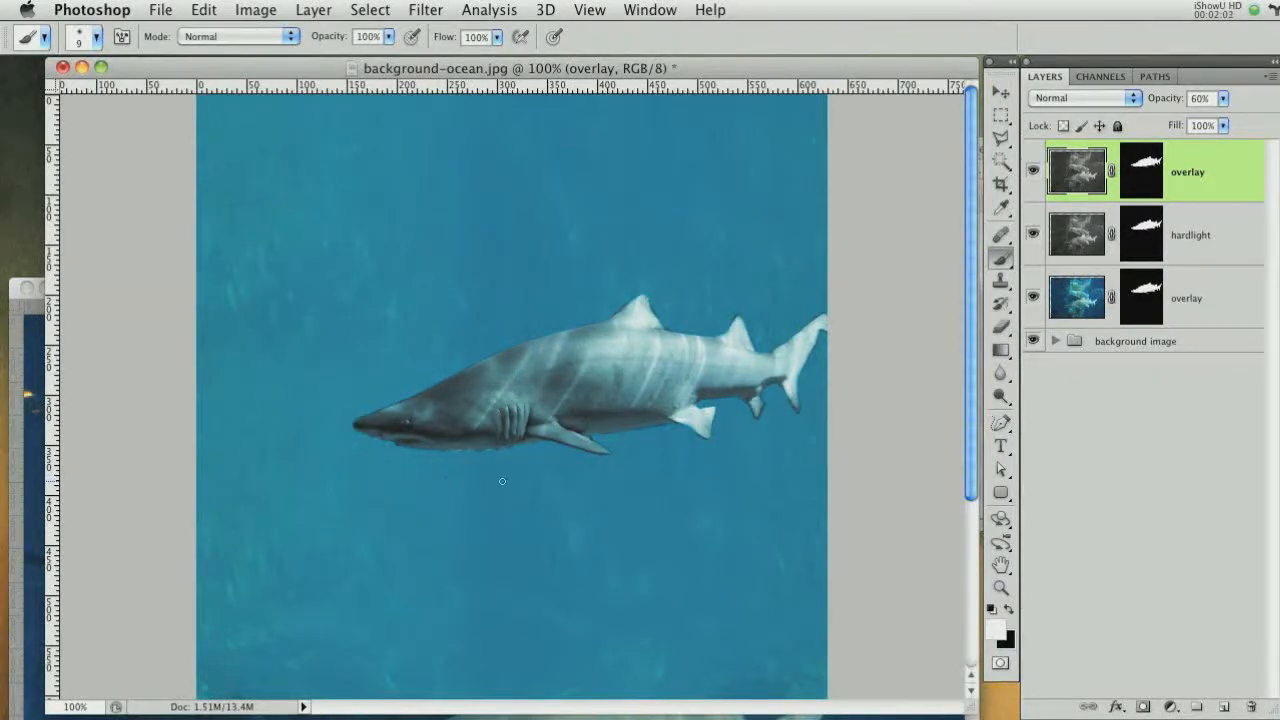
click(1141, 176)
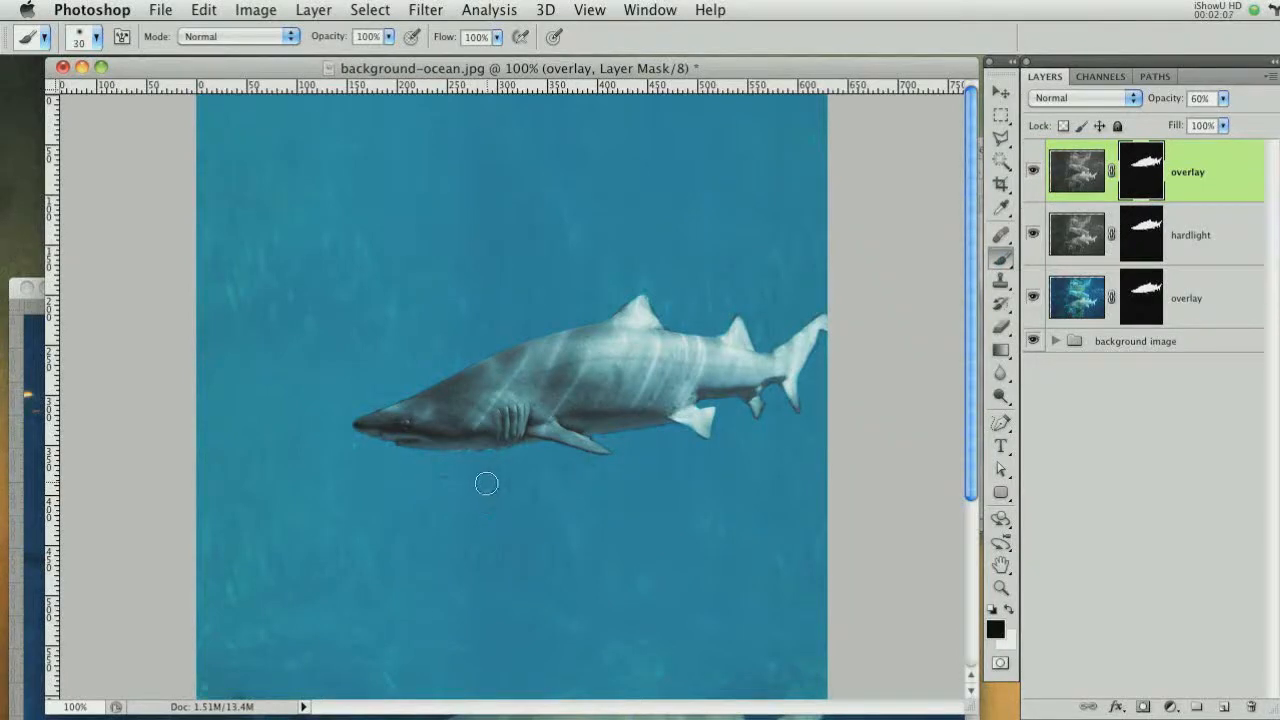
Select the three shark layers, group them, and name the group Shark
key(bracketright)
drag(1141, 170, 1146, 306)
click(996, 353)
click(990, 350)
click(1213, 306)
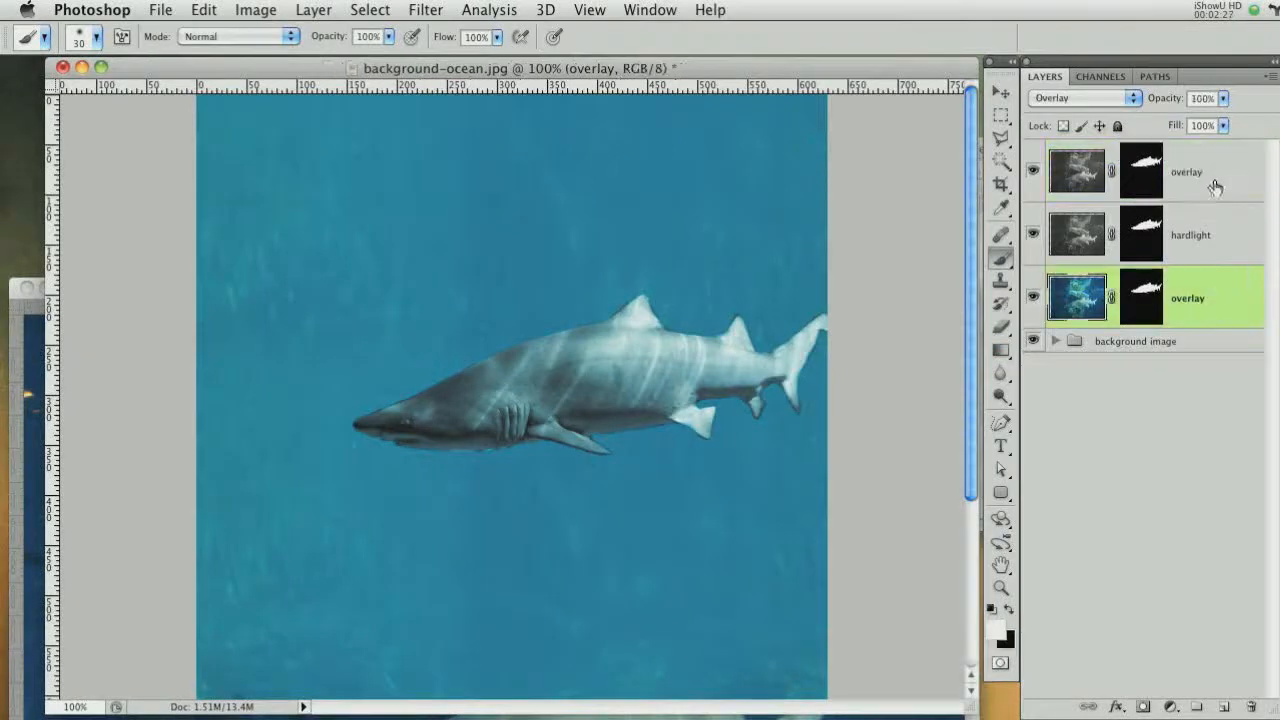
shift+click(1211, 186)
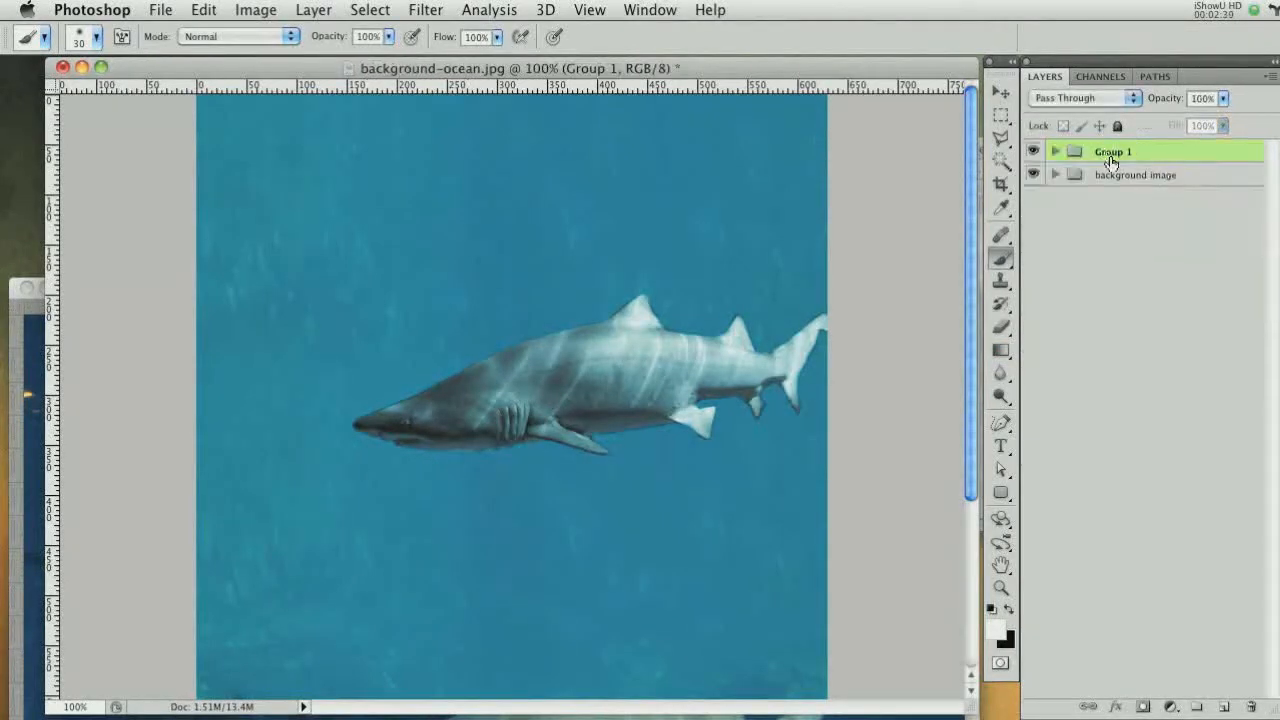
alt+double_click(1110, 160)
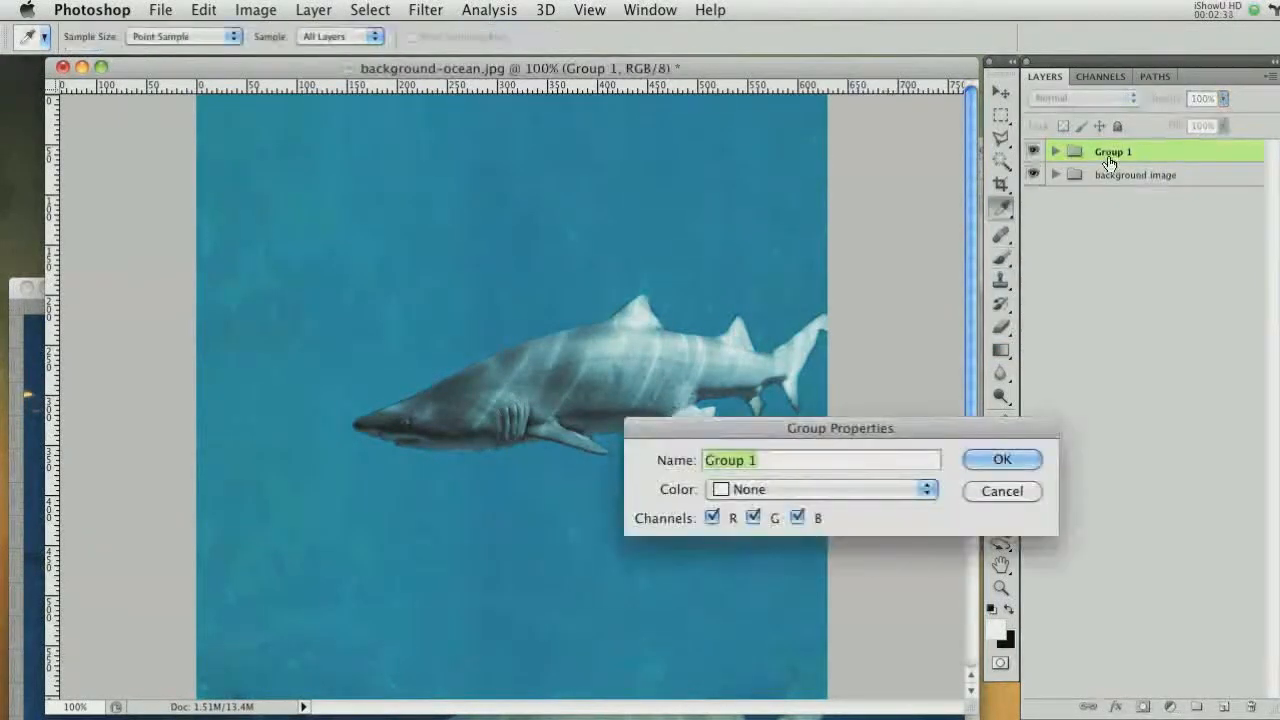
text(Shark)
key(Return)
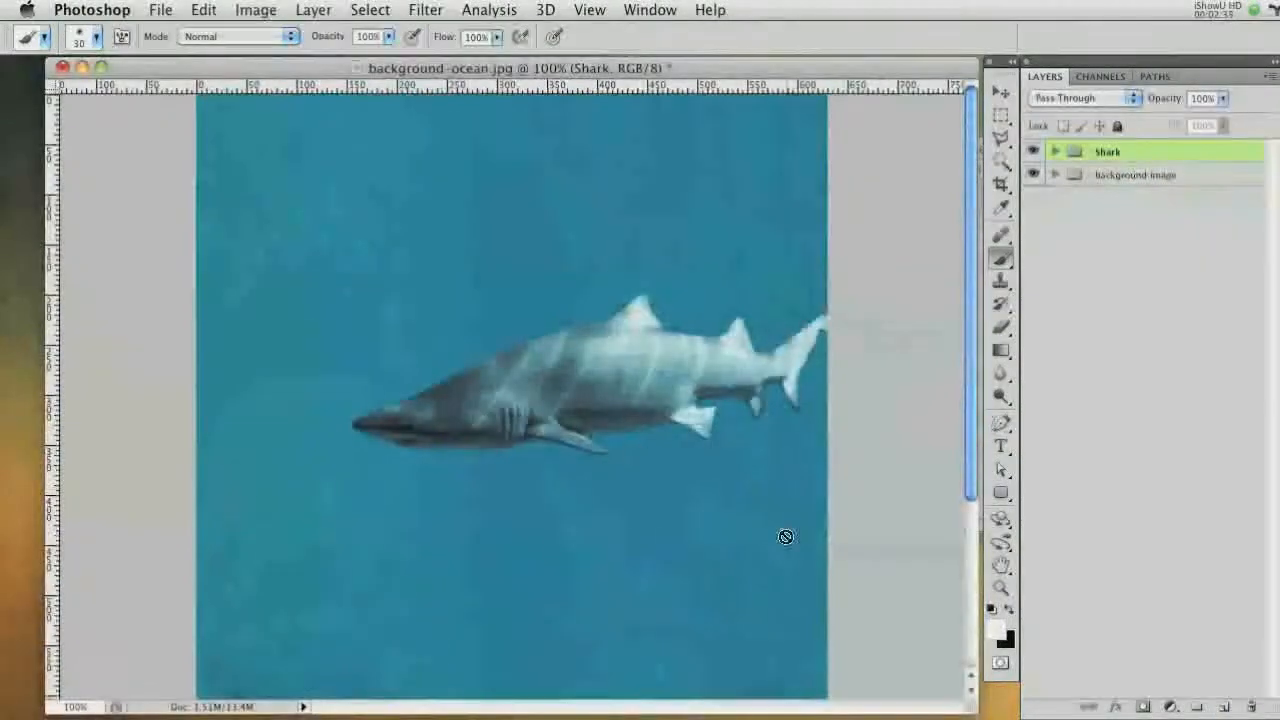
Open turtle.jpg and bring the turtle image into the composite as a new layer
key(super+Tab)
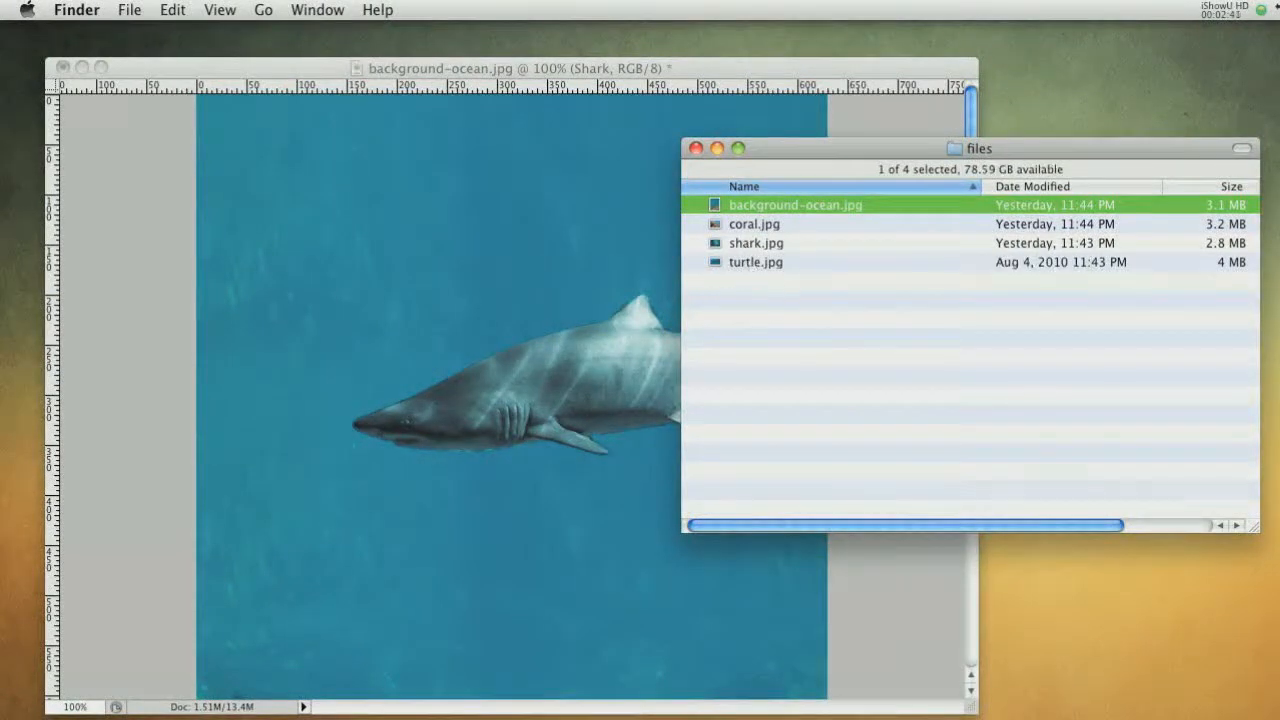
key(super+Tab)
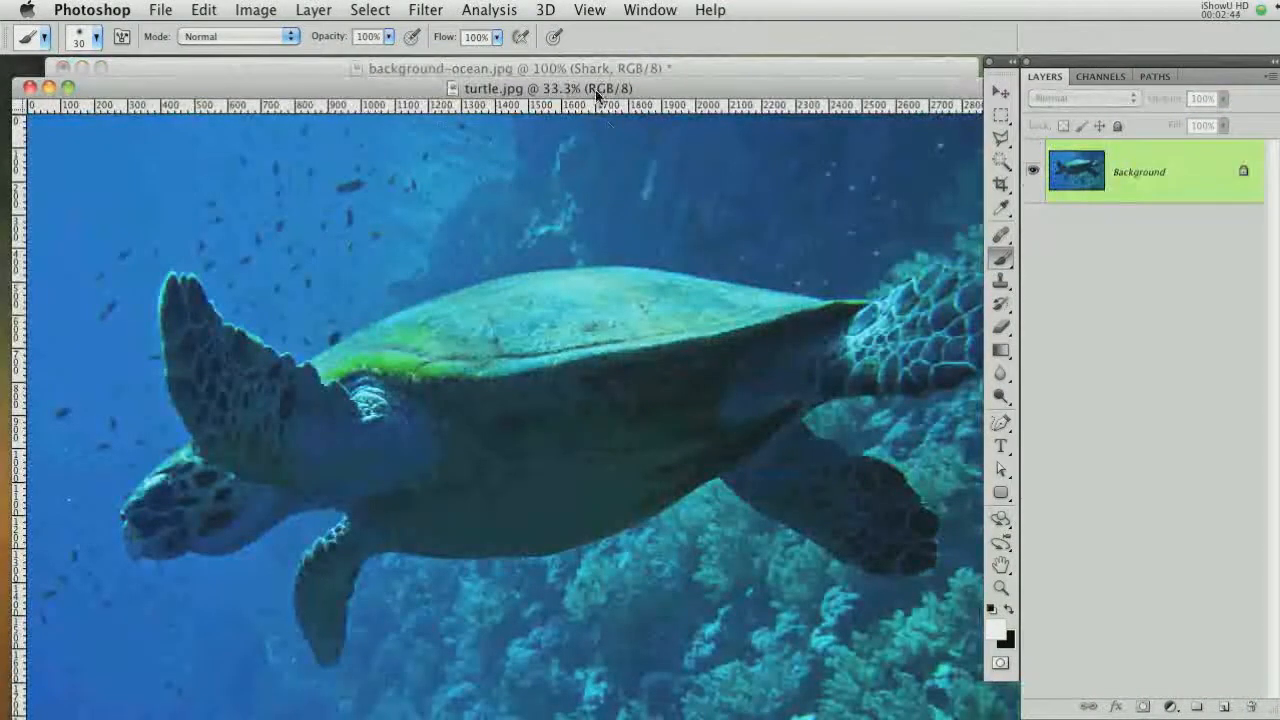
drag(597, 93, 653, 270)
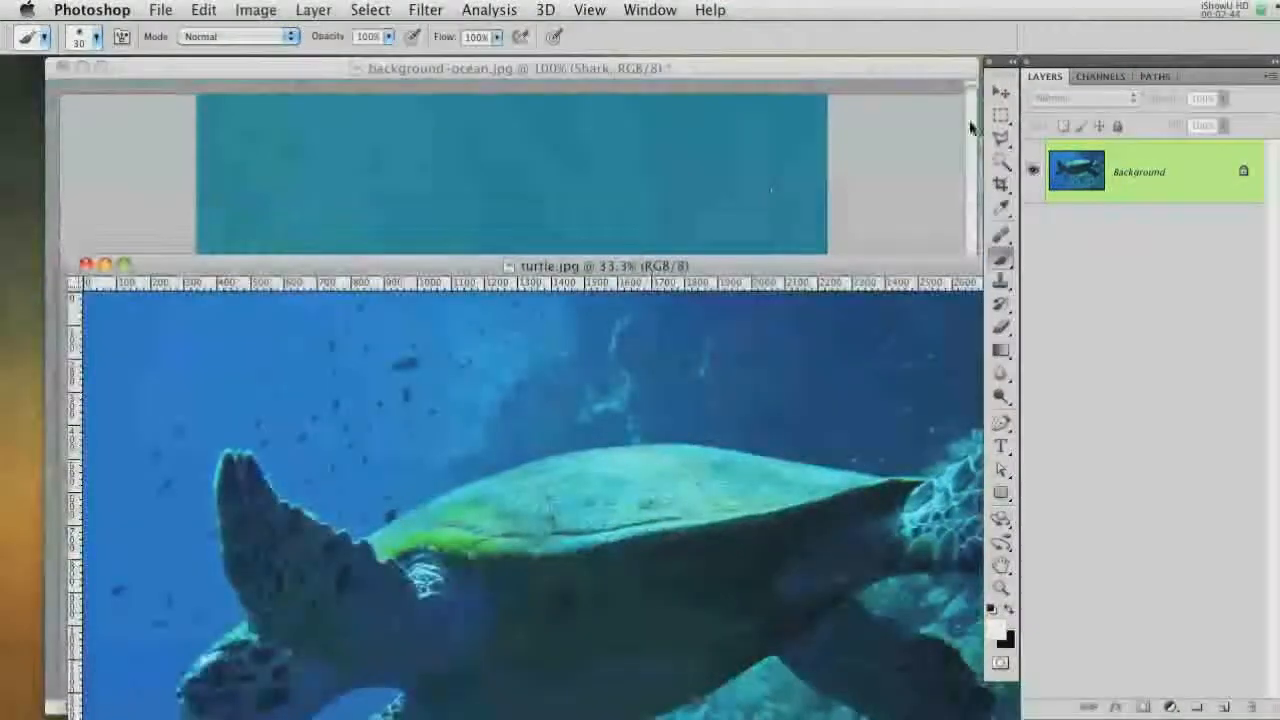
key(v)
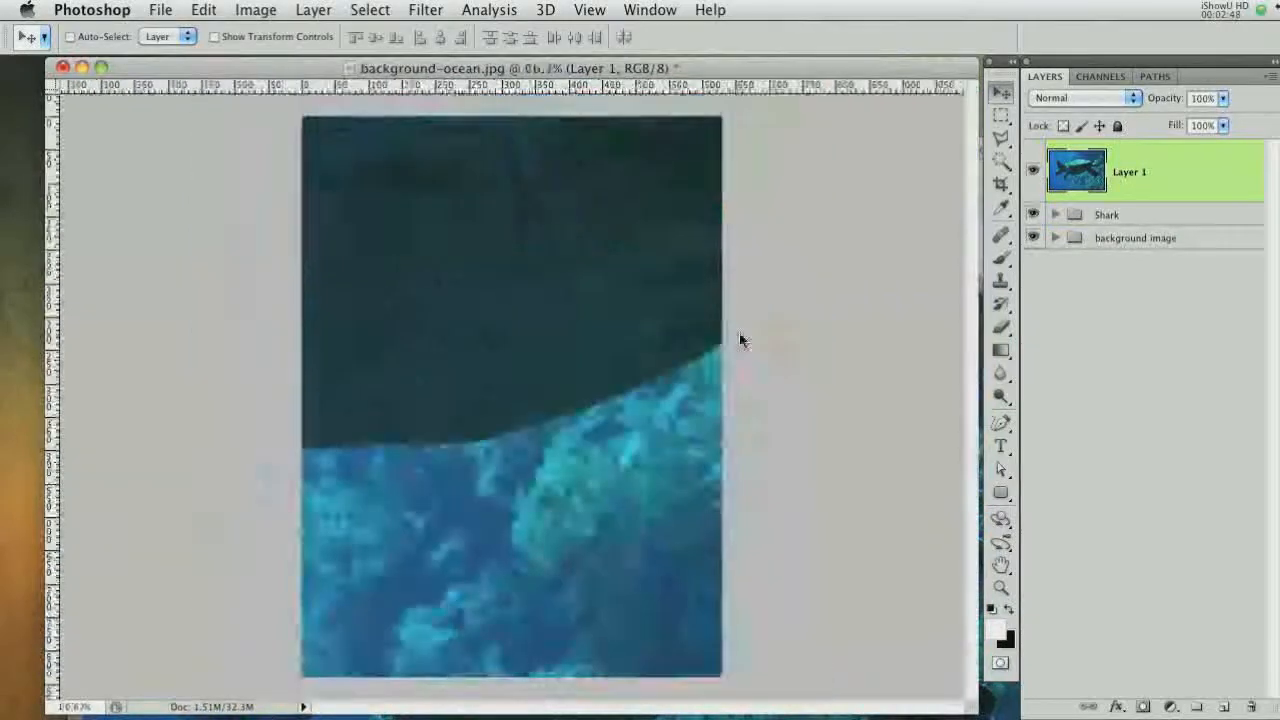
key(super+minus)
key(super+minus)
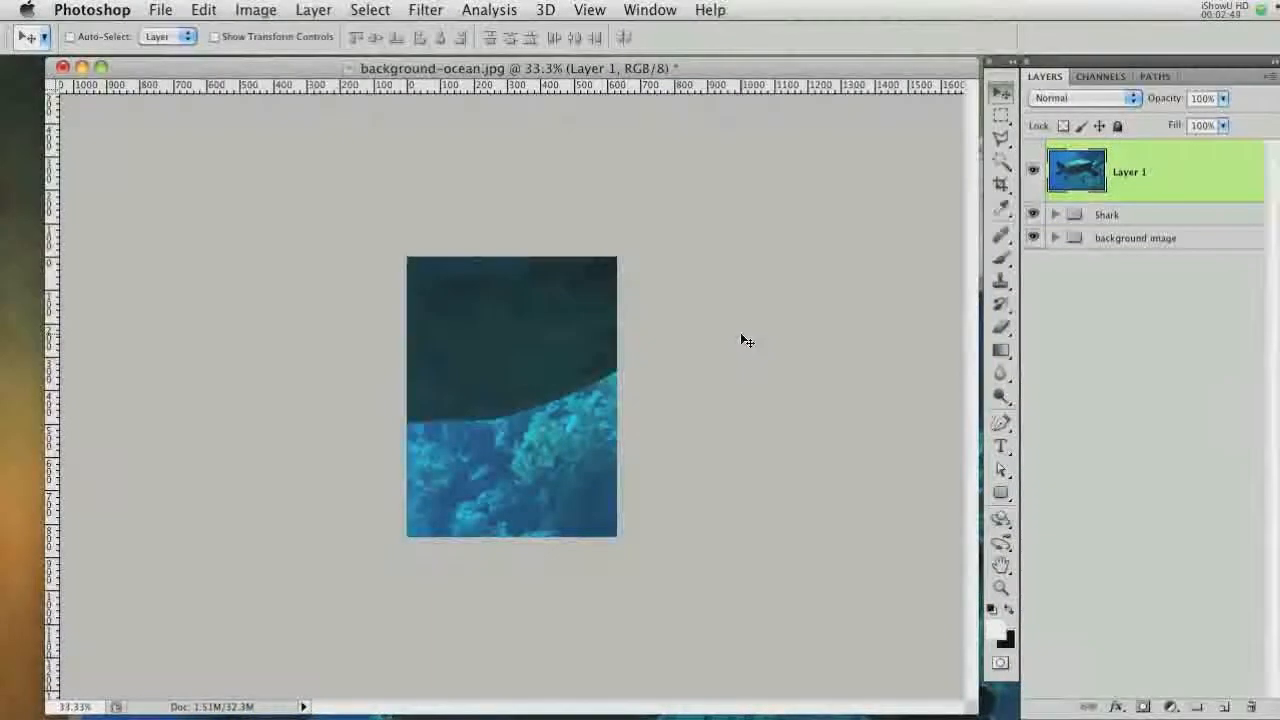
Scale the turtle layer down to about 20%, flip it horizontally, rotate it and place it left of the shark
key(super+t)
key(super+minus)
key(super+minus)
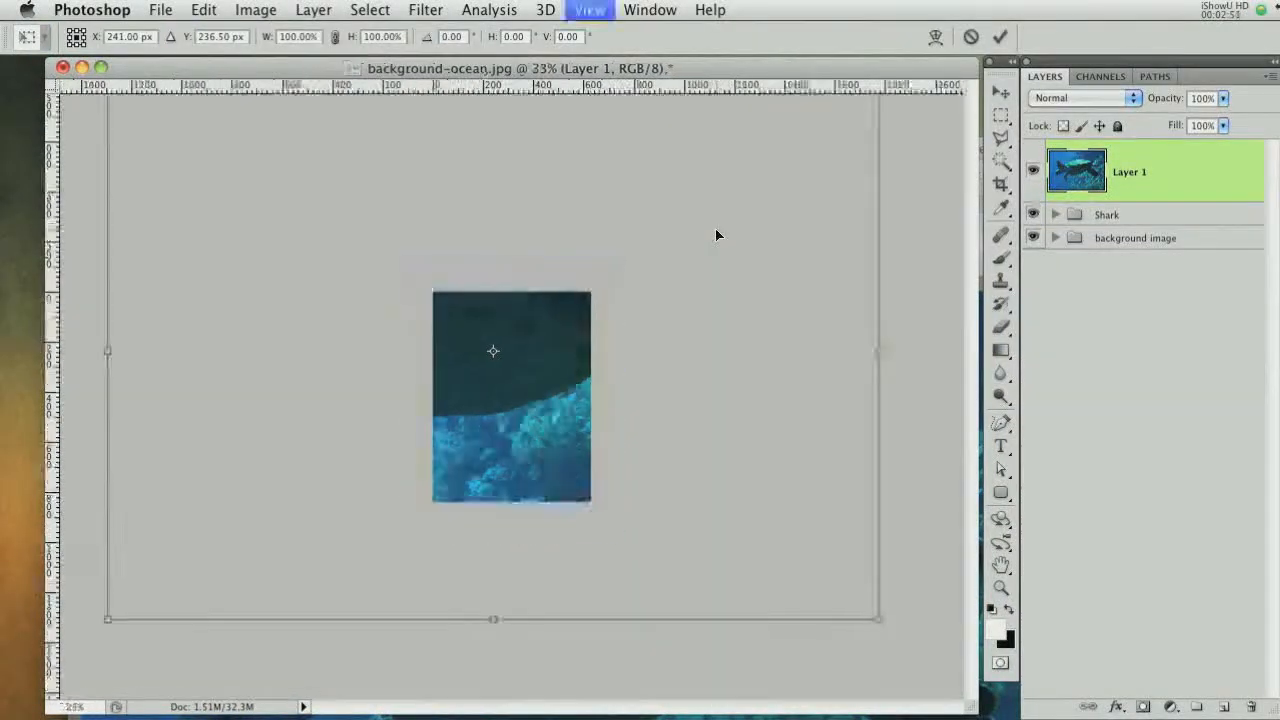
drag(754, 528, 560, 452)
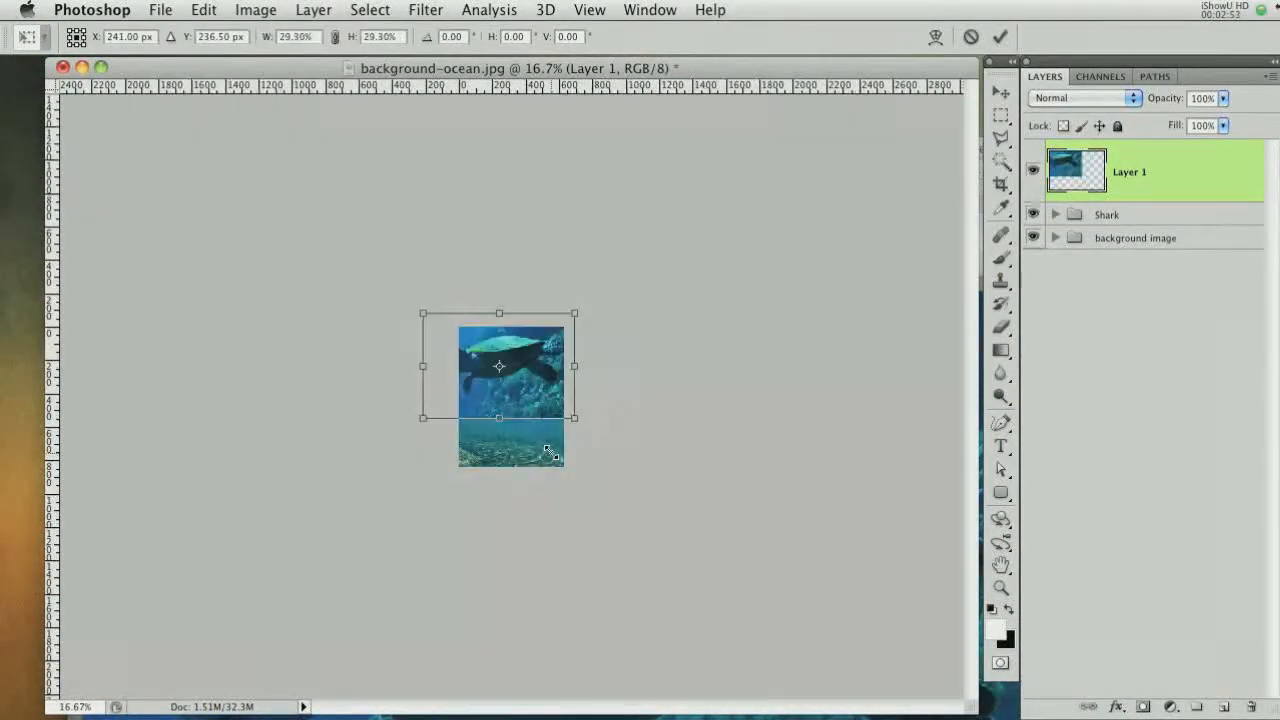
key(super+plus)
key(super+plus)
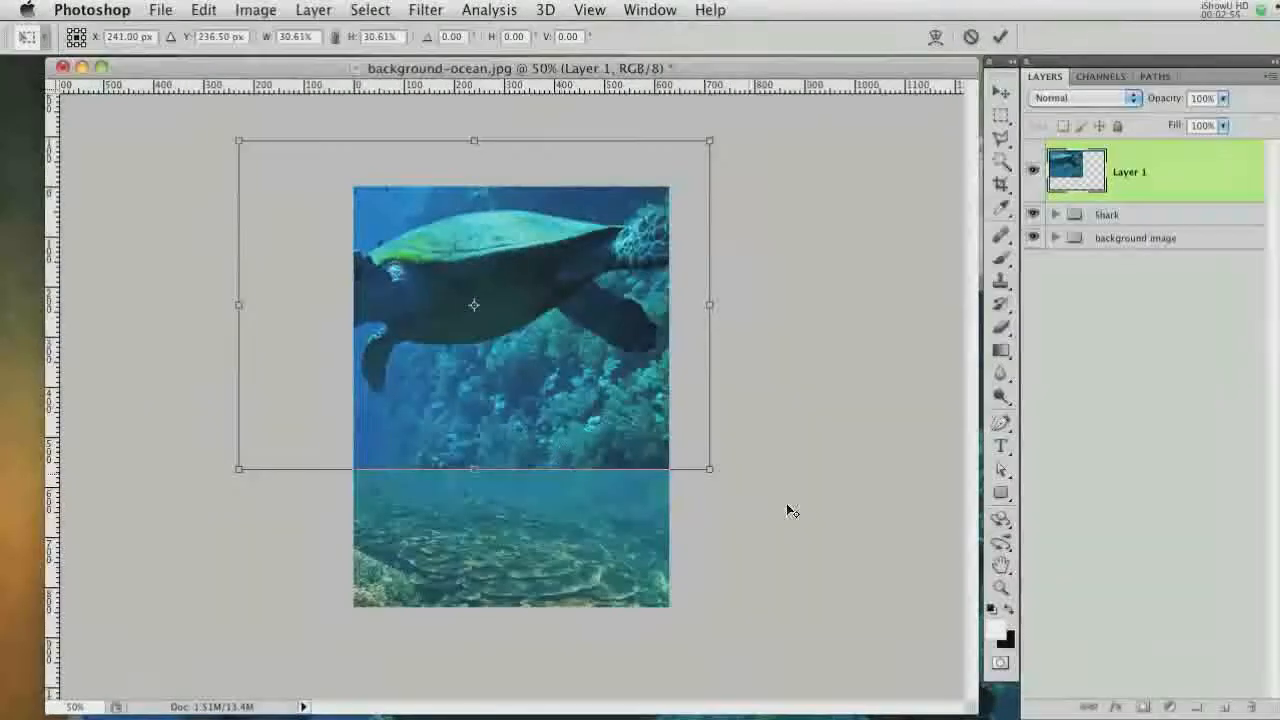
drag(710, 468, 631, 413)
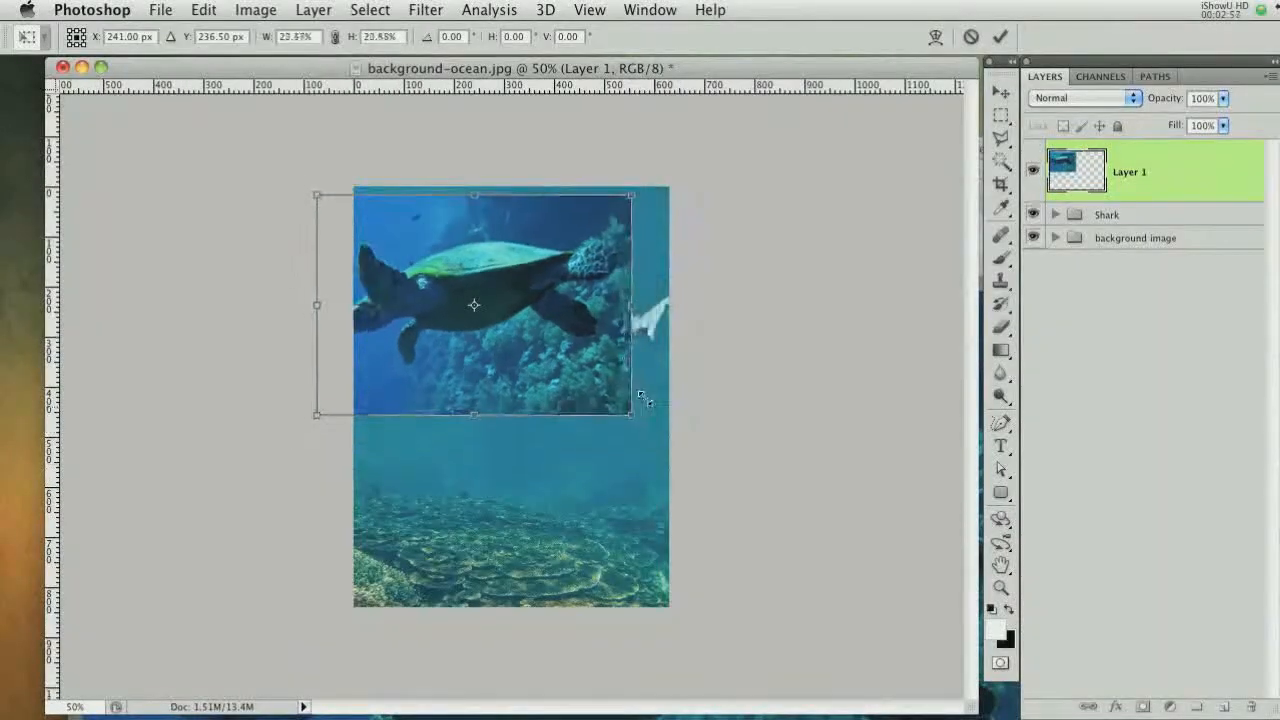
right_click(543, 302)
click(652, 556)
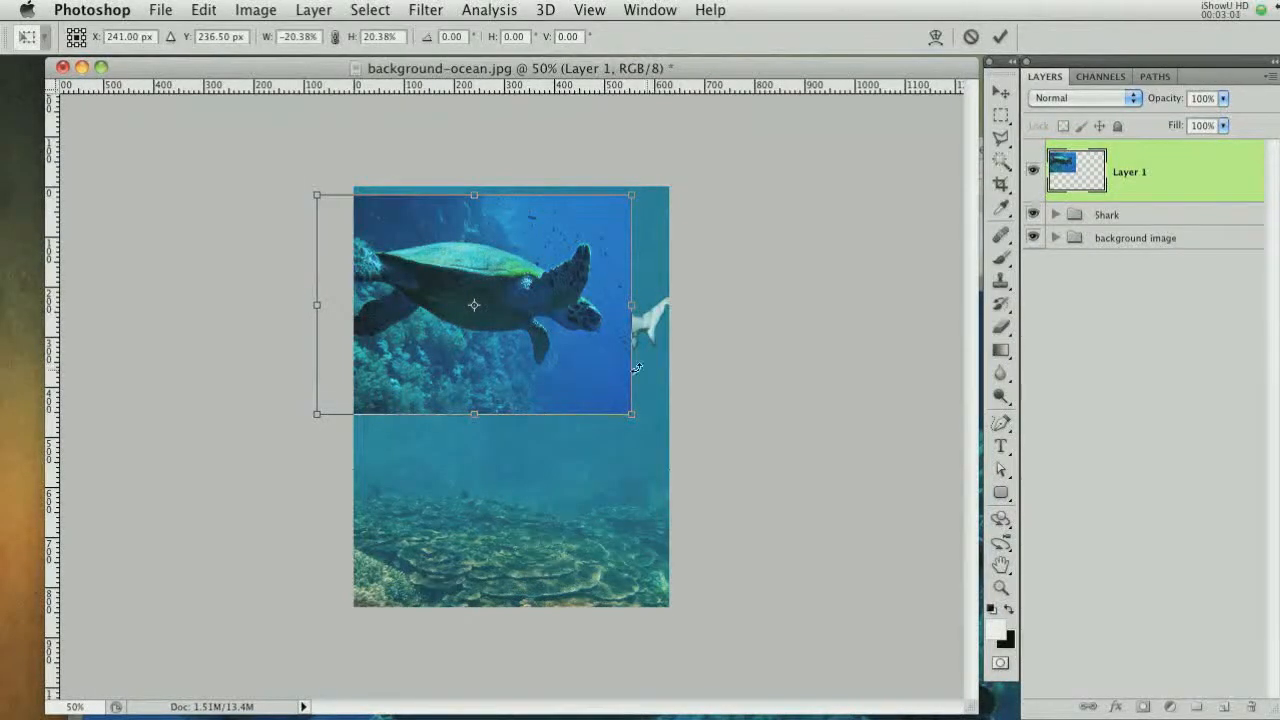
drag(631, 418, 607, 375)
key(super+plus)
drag(650, 282, 638, 235)
drag(454, 347, 447, 436)
key(Return)
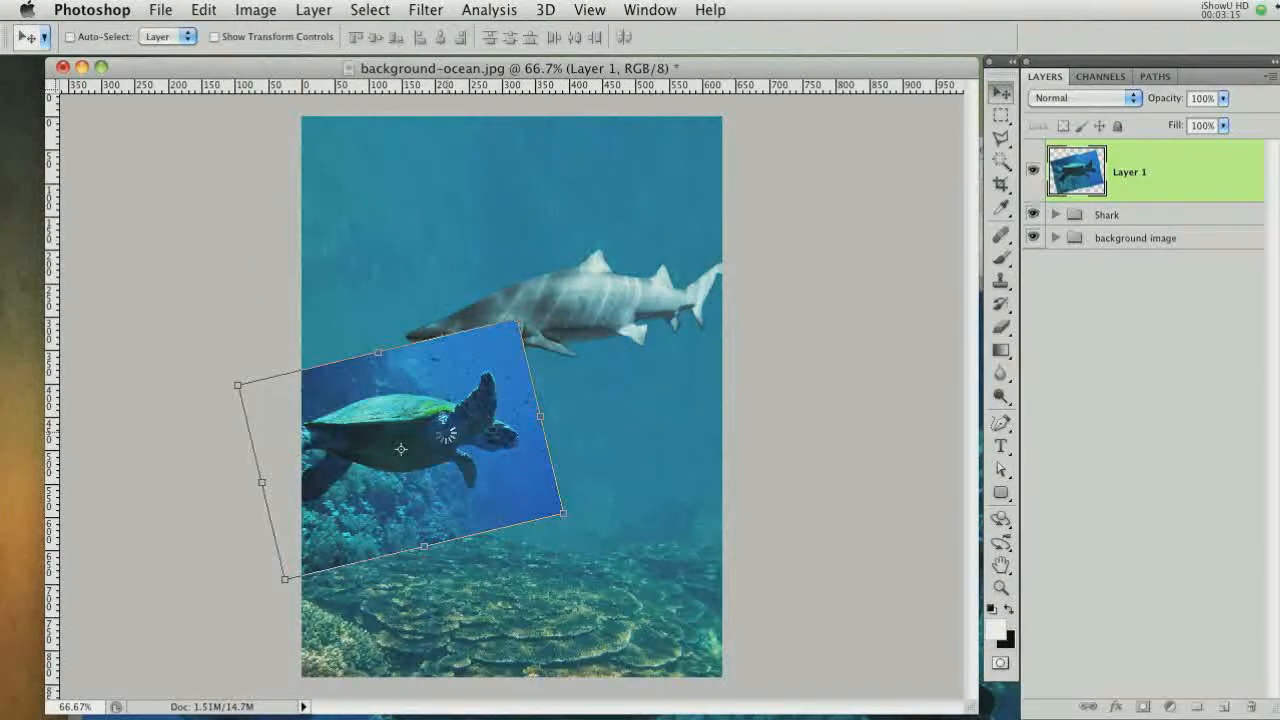
Hide the turtle layer and add a new layer above the background image group filled with black
click(1140, 237)
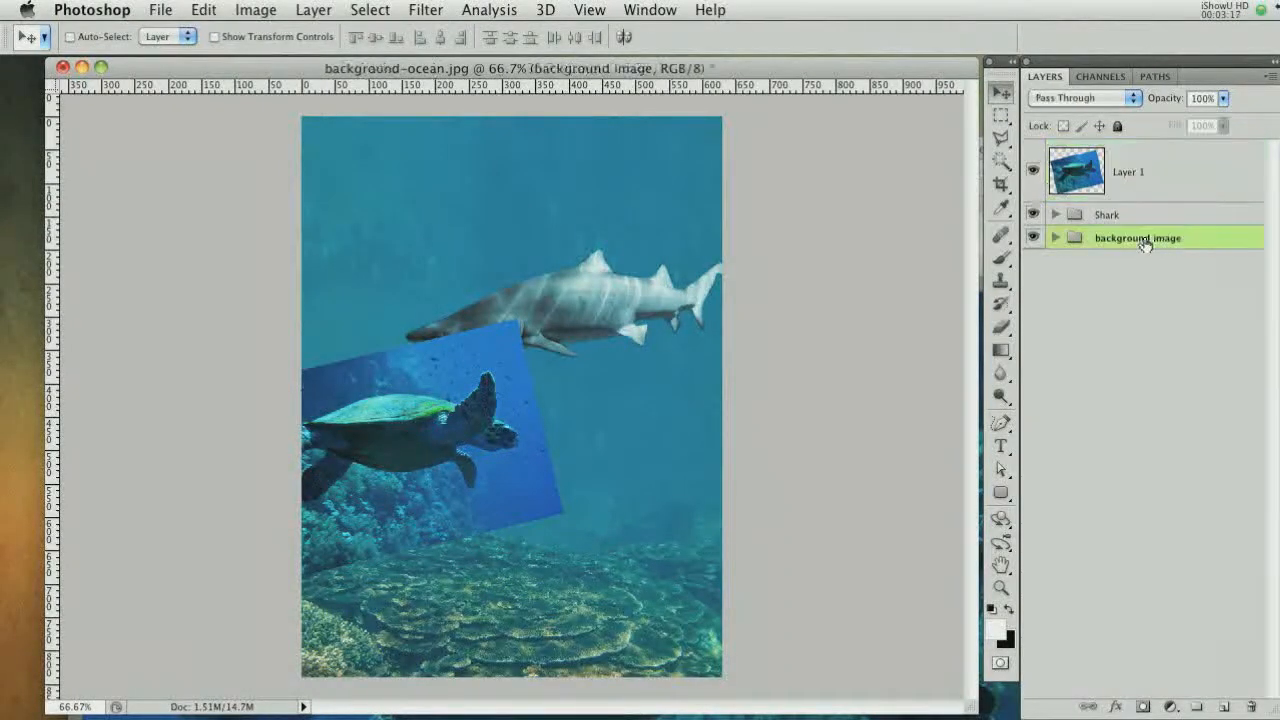
click(1034, 174)
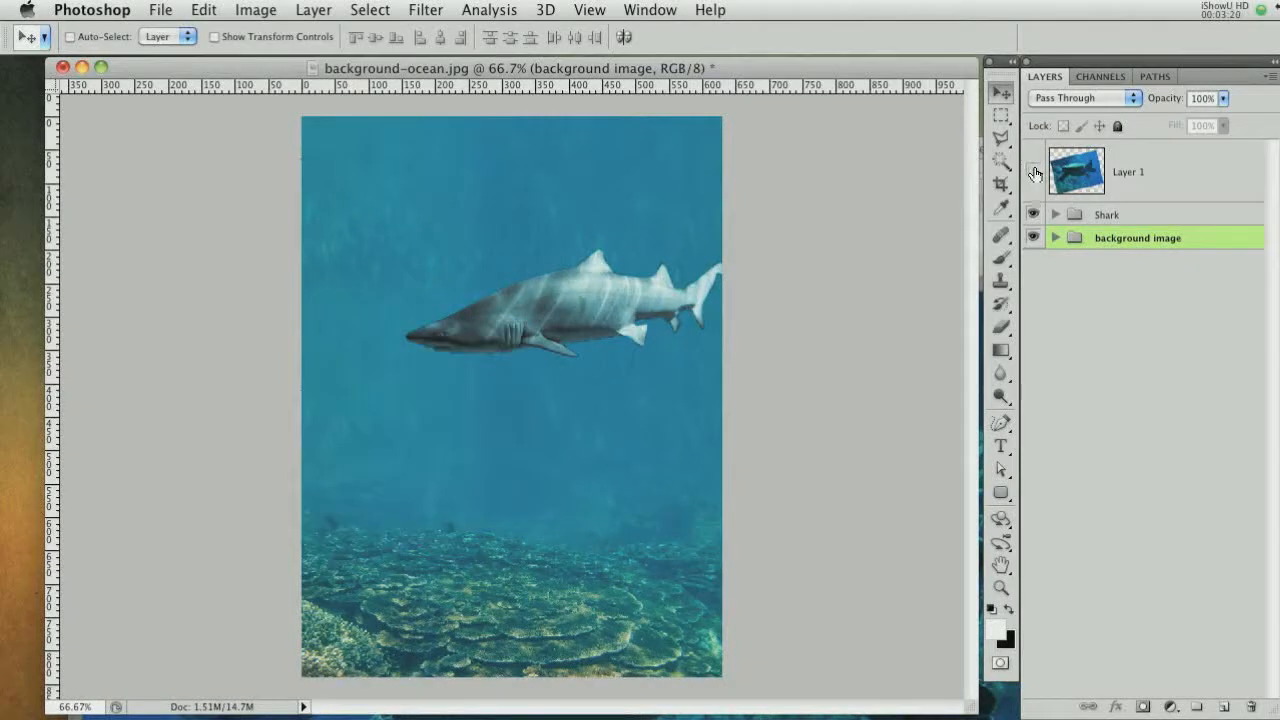
click(1222, 707)
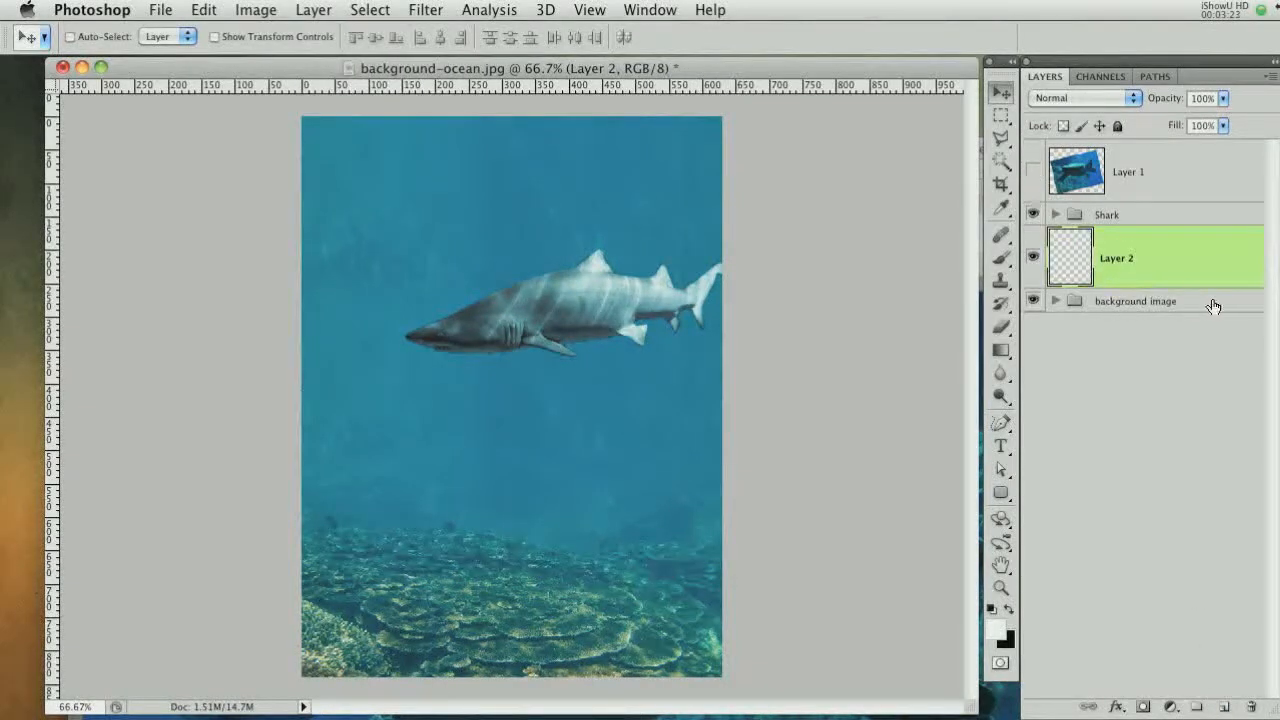
key(super+BackSpace)
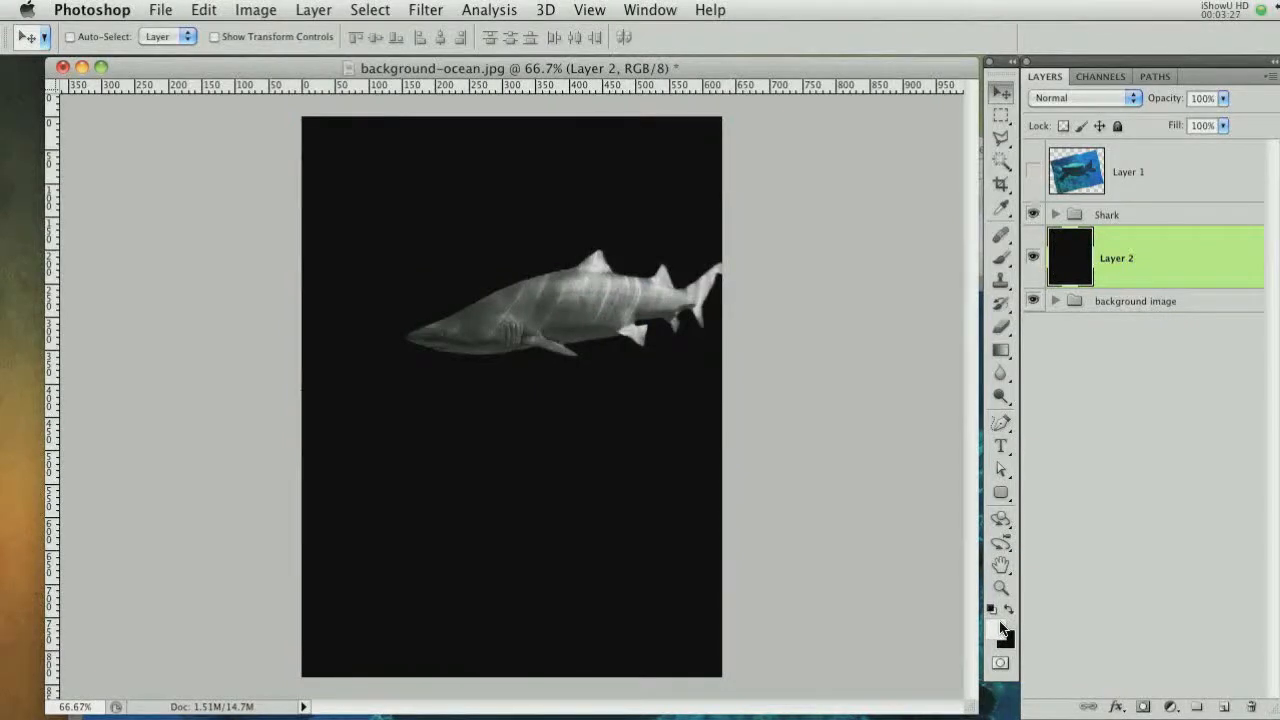
Erase a soft 1100 px spot from the black layer around the shark to create a vignette
click(1001, 327)
key(super+minus)
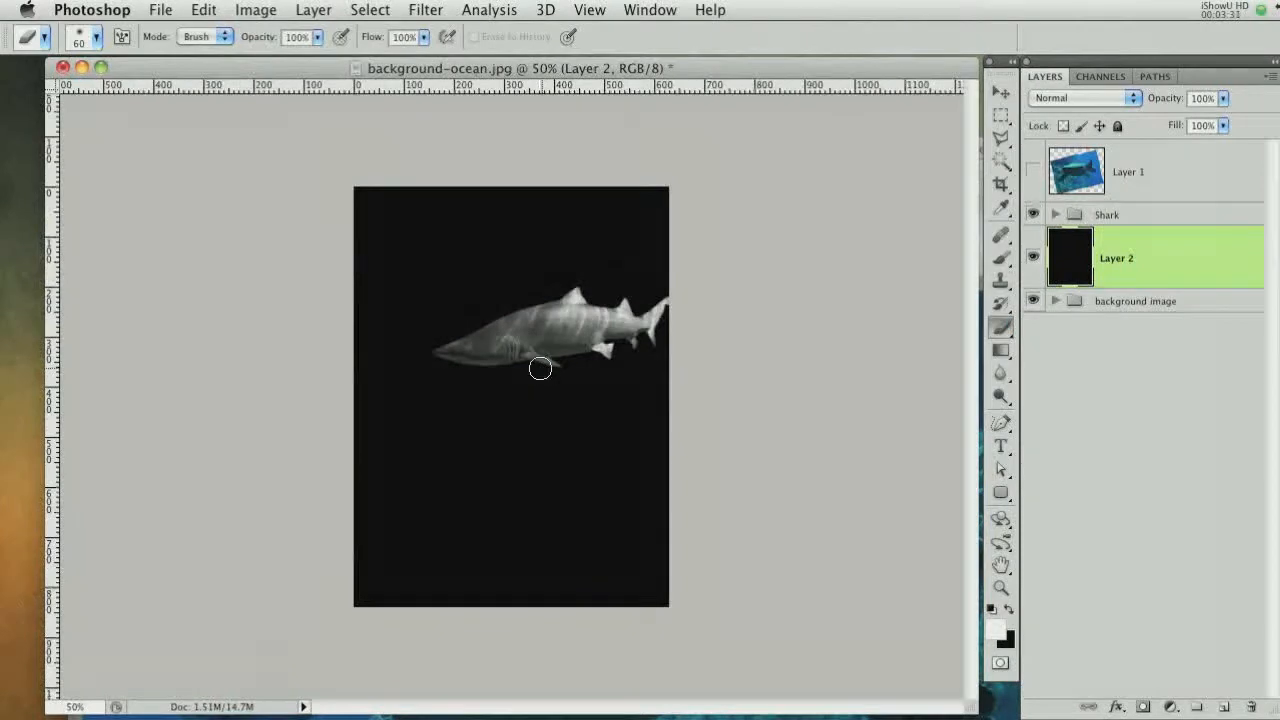
key(bracketright)
key(bracketright)
key(bracketright)
key(bracketright)
key(bracketright)
key(bracketright)
key(bracketright)
right_click(564, 297)
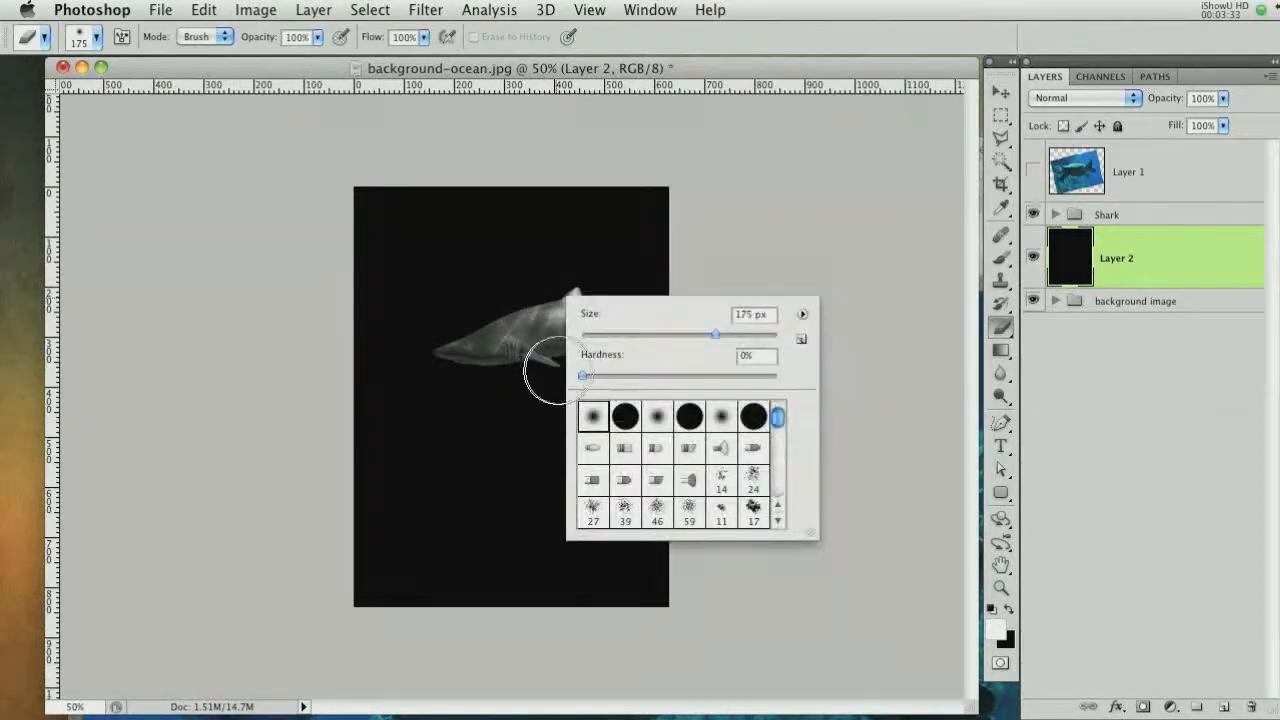
key(Escape)
key(bracketright)
key(bracketright)
key(bracketright)
key(bracketright)
key(bracketright)
key(bracketright)
key(bracketright)
key(bracketright)
key(bracketright)
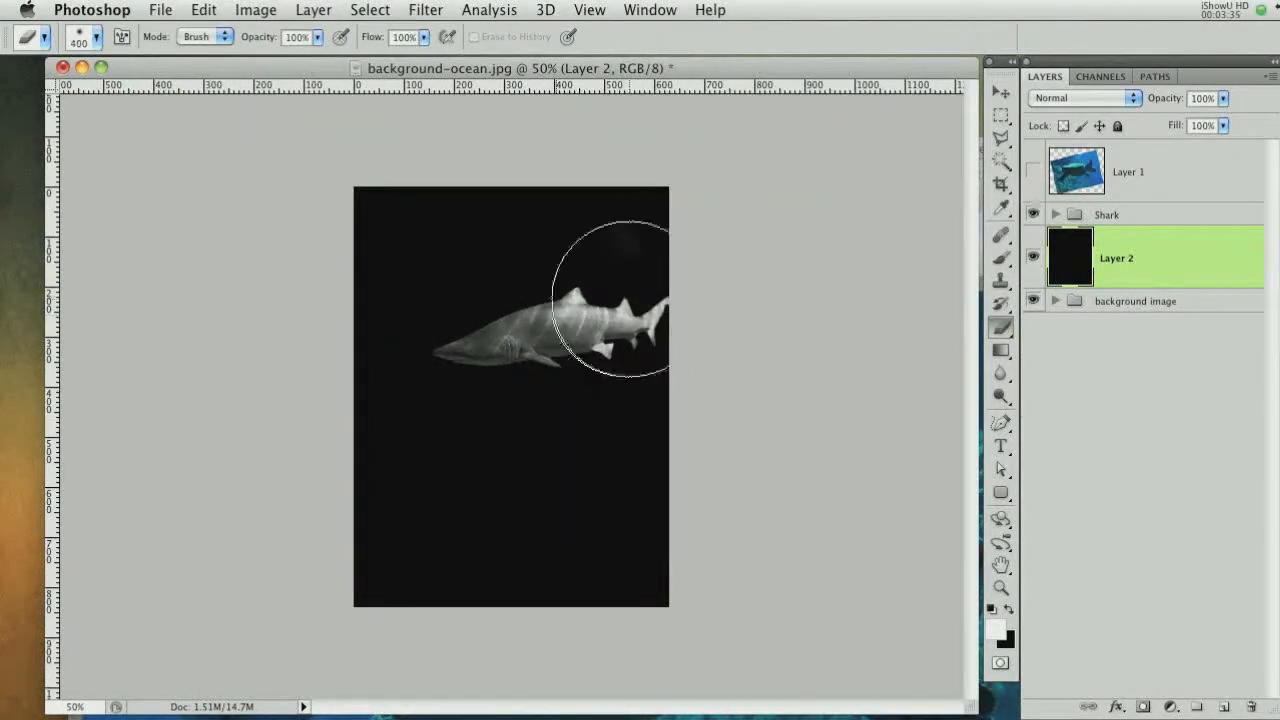
key(bracketright)
key(bracketright)
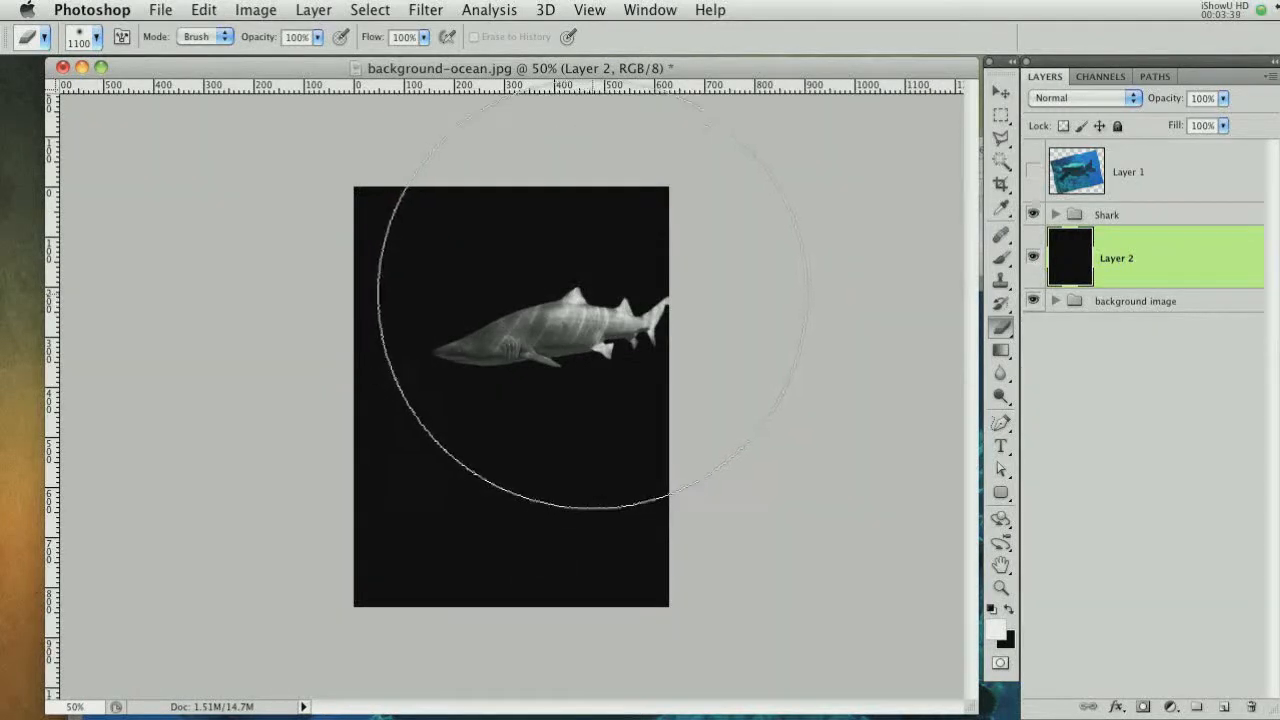
click(587, 305)
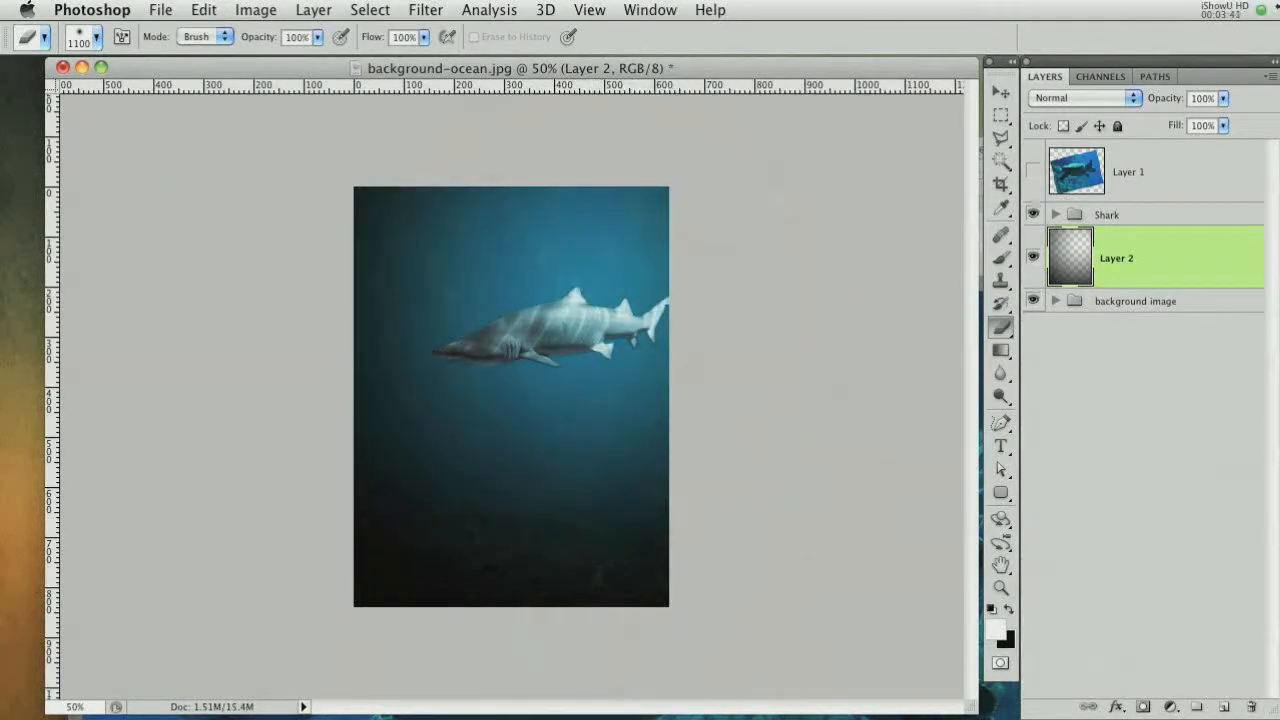
Add another black-filled layer and erase a soft 1200 px spot from it left of the shark
click(1224, 707)
key(super+BackSpace)
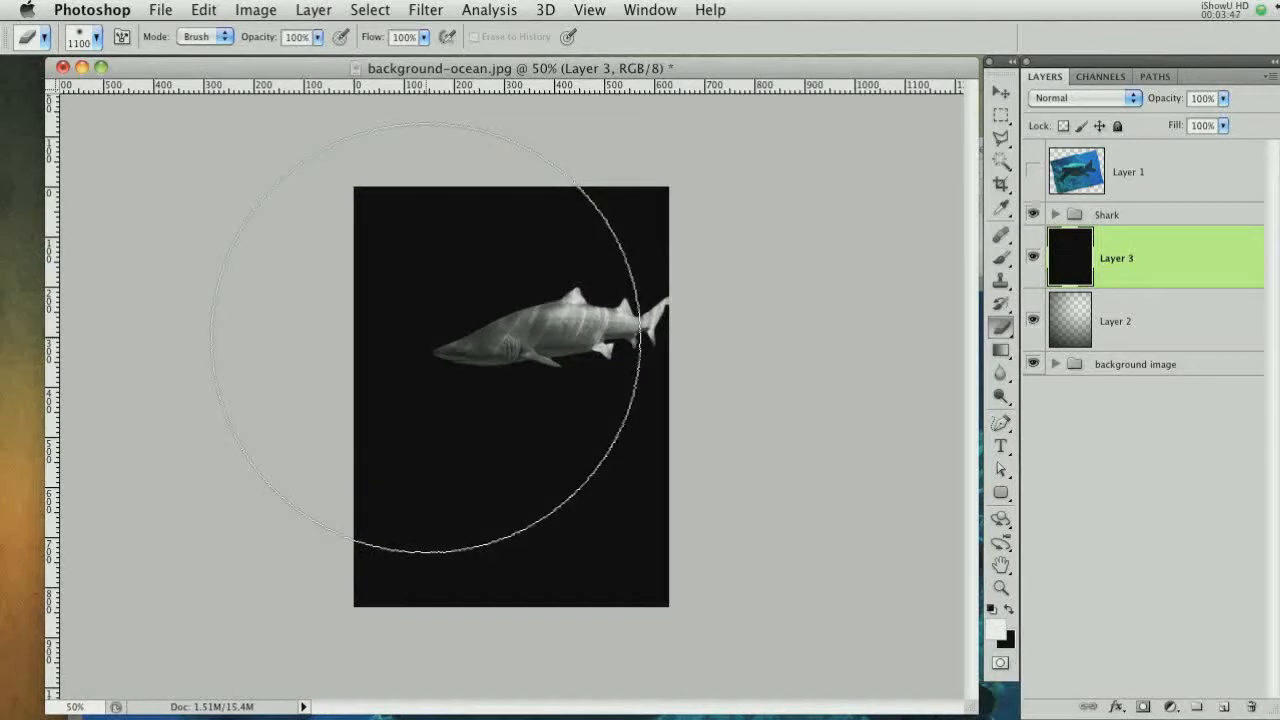
click(440, 355)
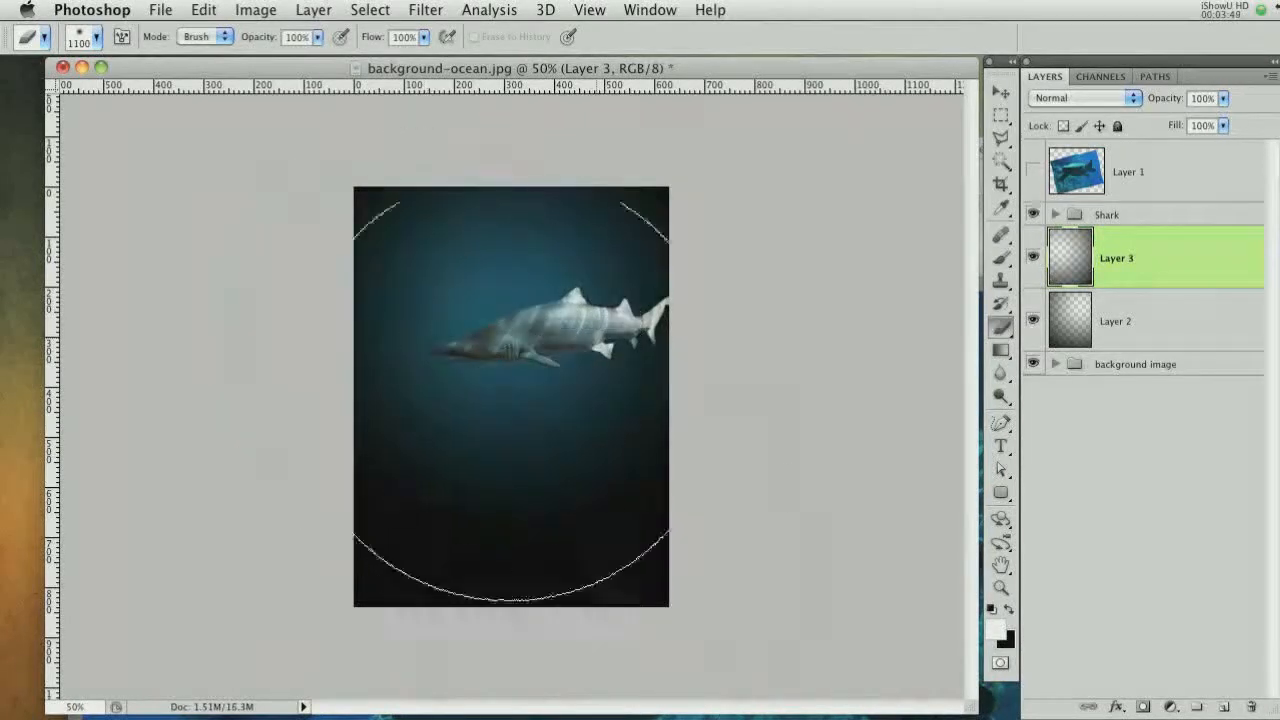
key(super+z)
key(bracketright)
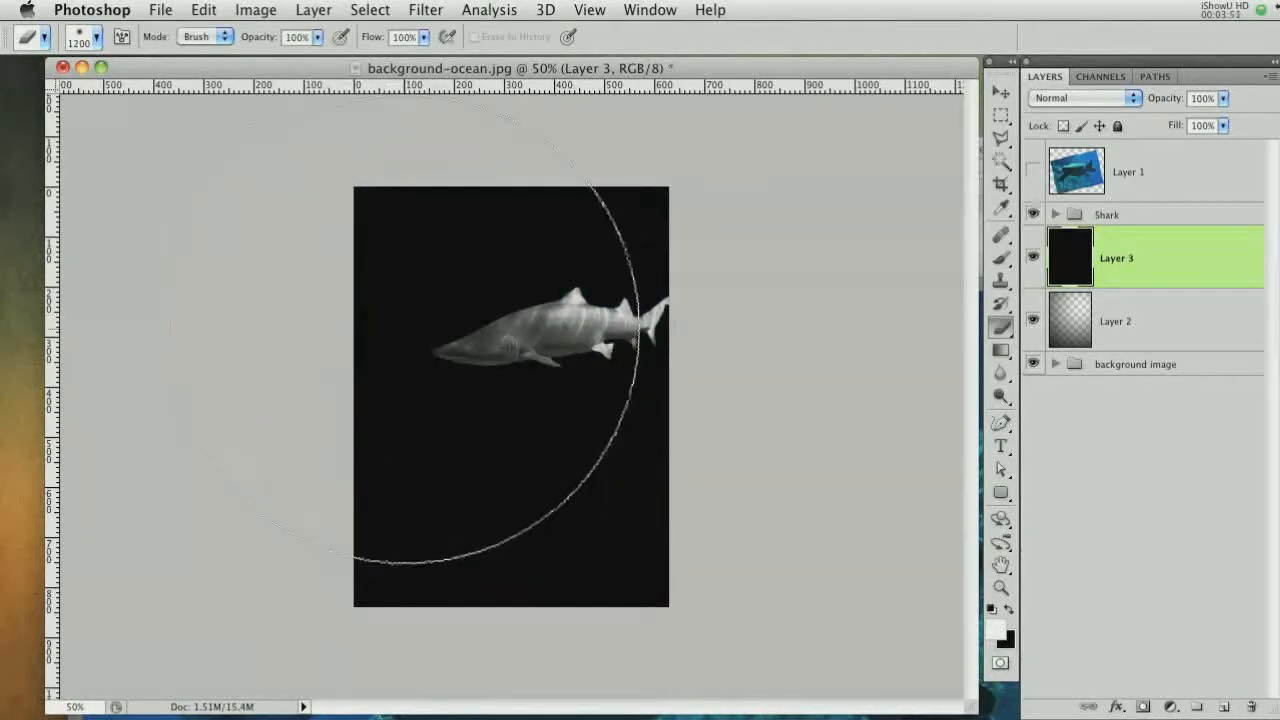
click(420, 345)
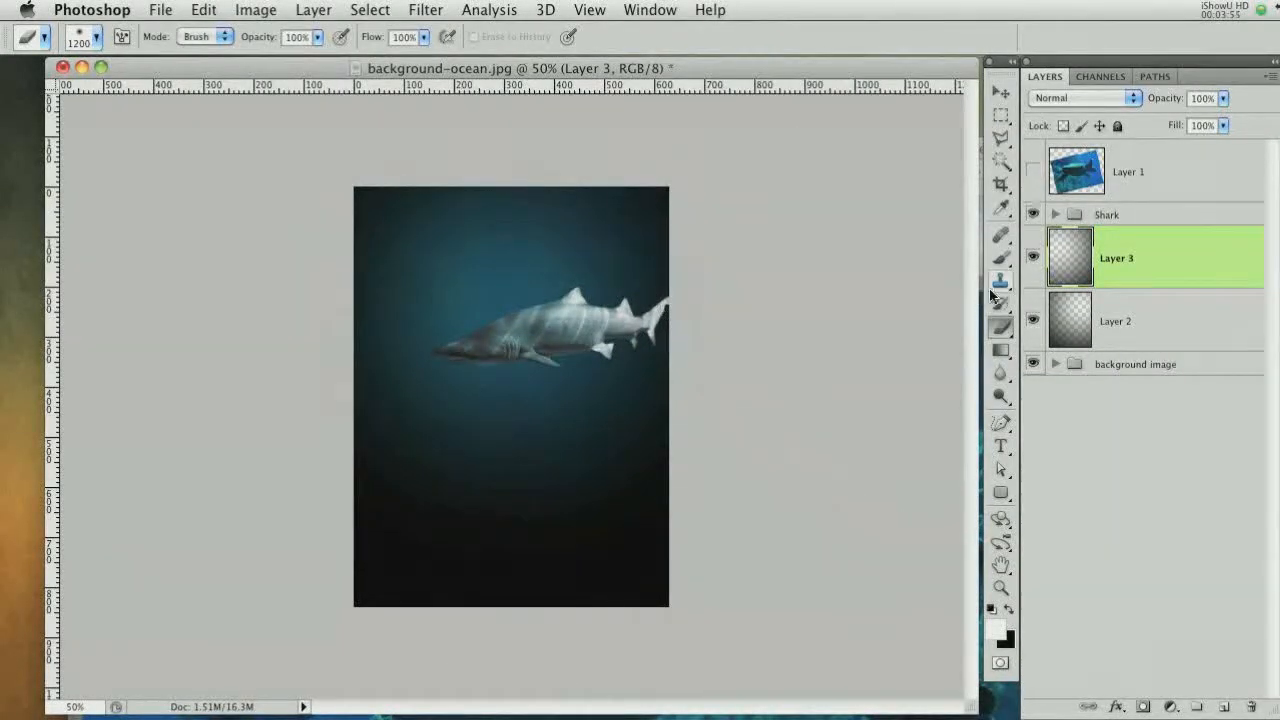
Set the upper vignette layer's opacity to 65%
click(1171, 337)
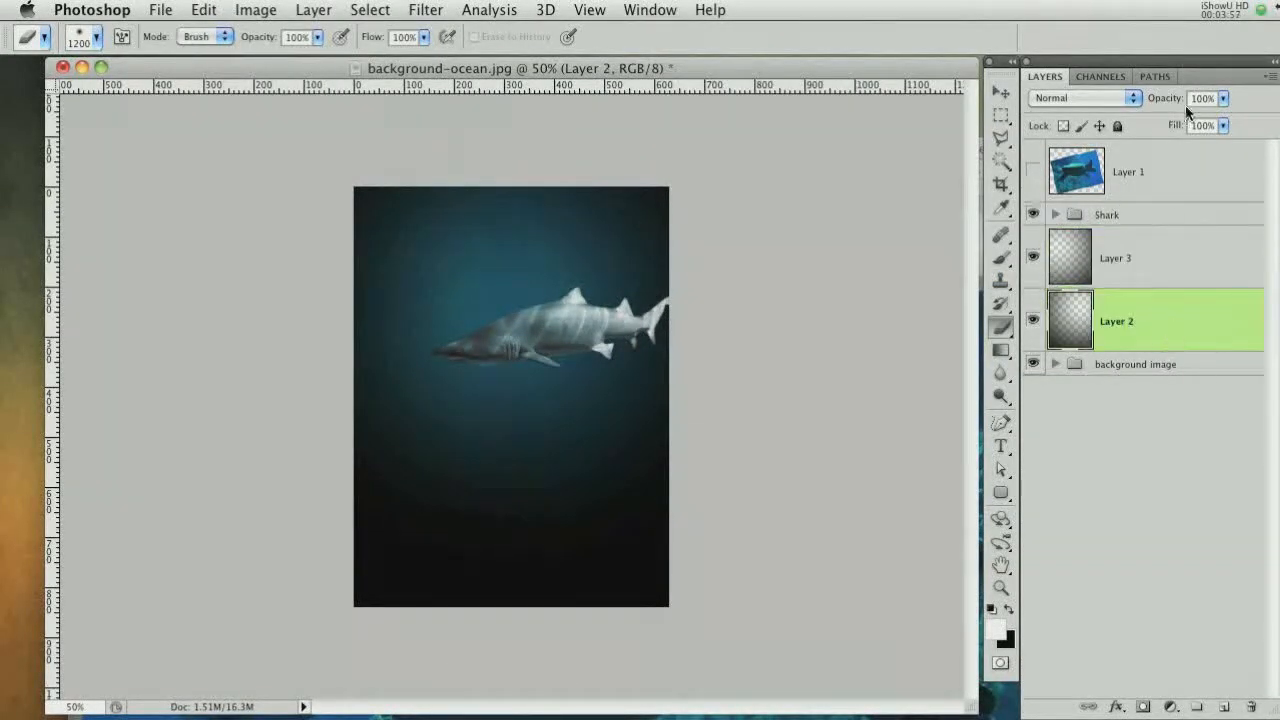
click(1187, 249)
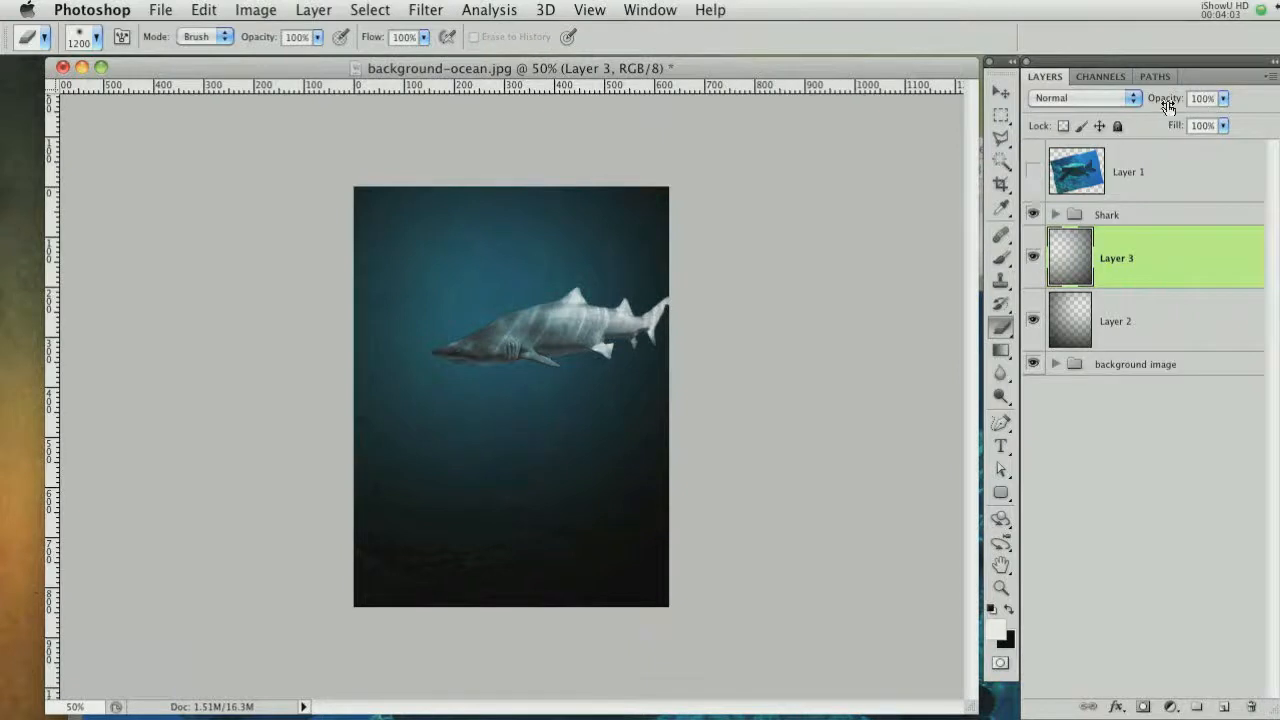
drag(1168, 107, 1129, 104)
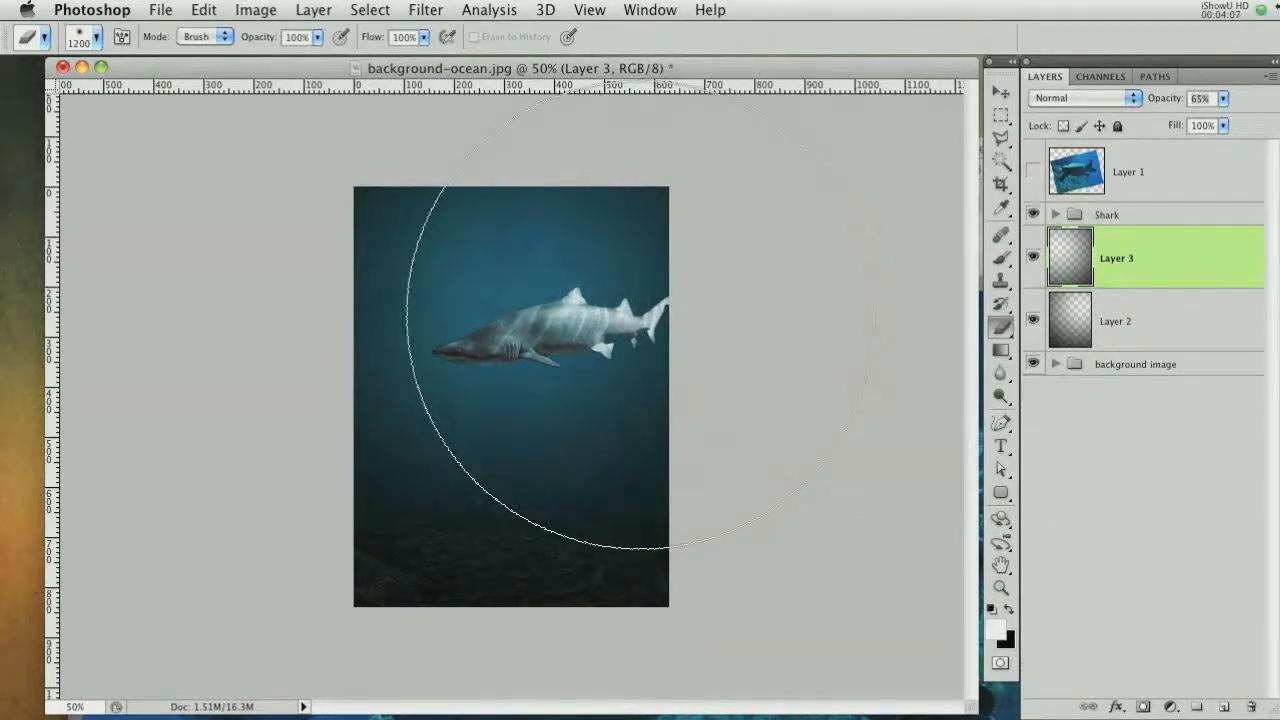
Erase a soft 500 px spot from the upper vignette layer above the shark's tail
key(super+plus)
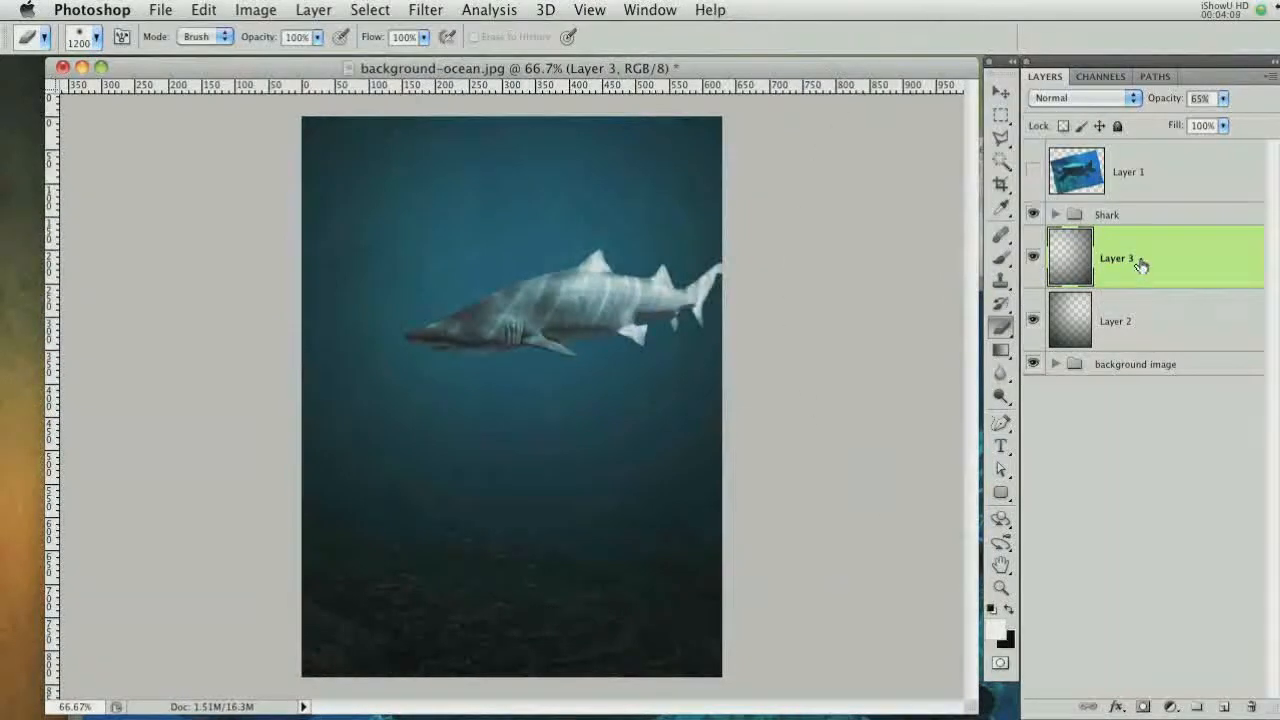
key(bracketleft)
key(bracketleft)
key(bracketleft)
key(bracketleft)
key(bracketleft)
key(bracketleft)
key(bracketleft)
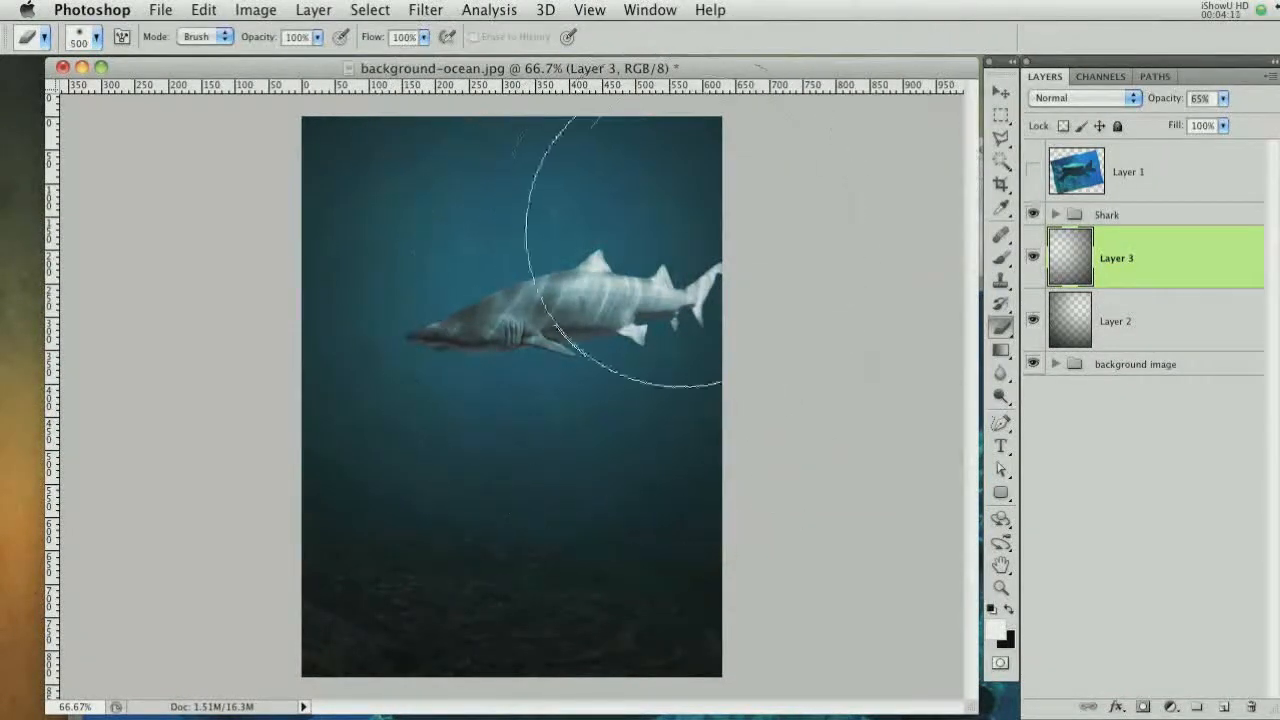
click(710, 165)
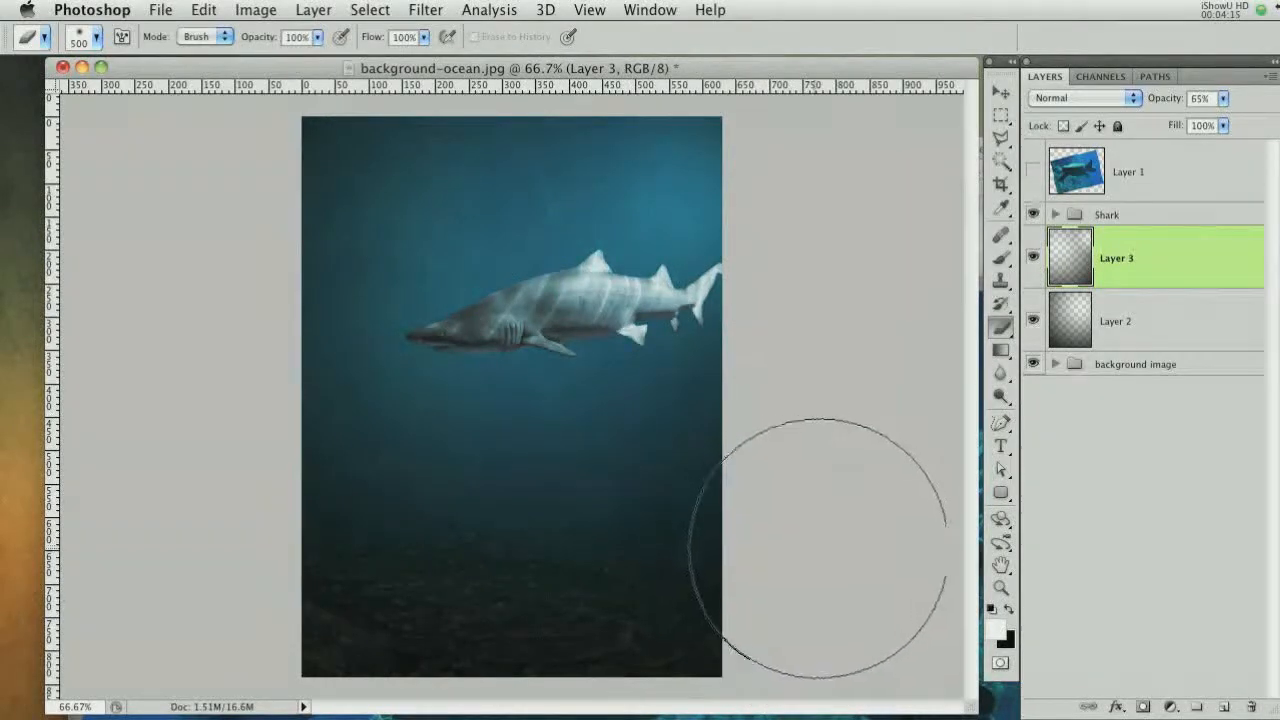
key(super+plus)
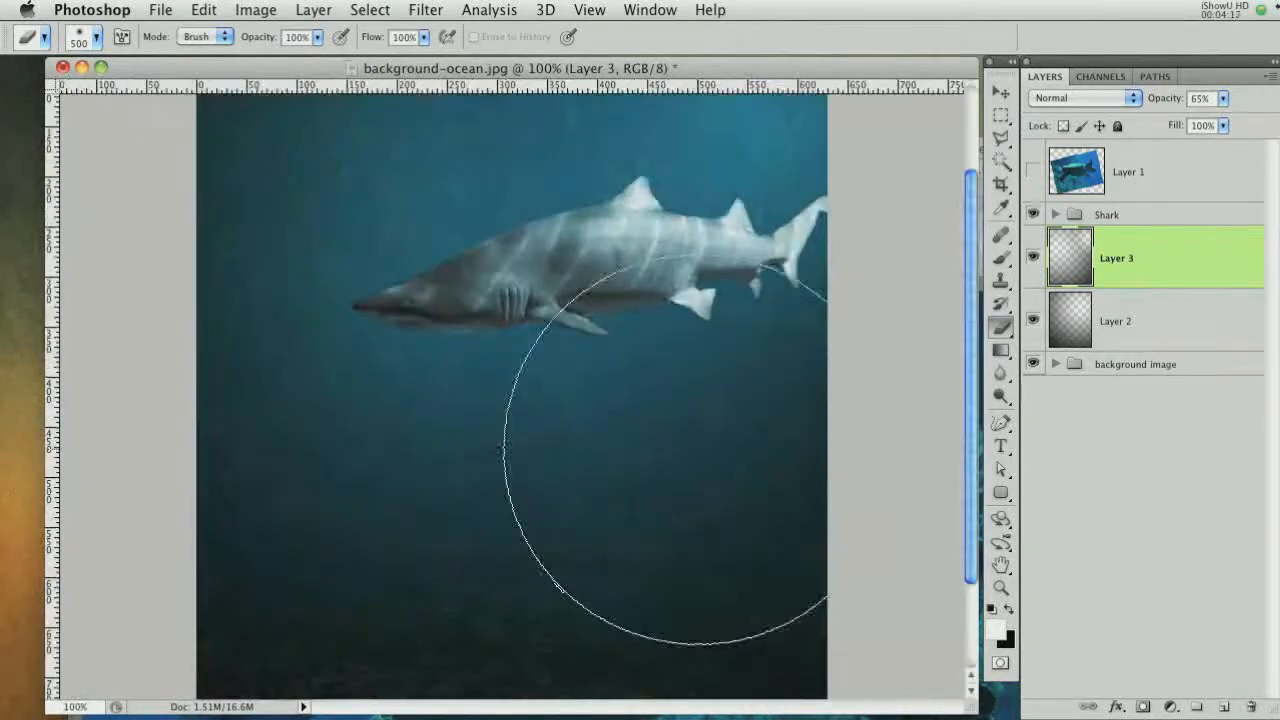
Erase another soft 500 px spot from the upper vignette layer below the shark
drag(424, 440, 487, 341)
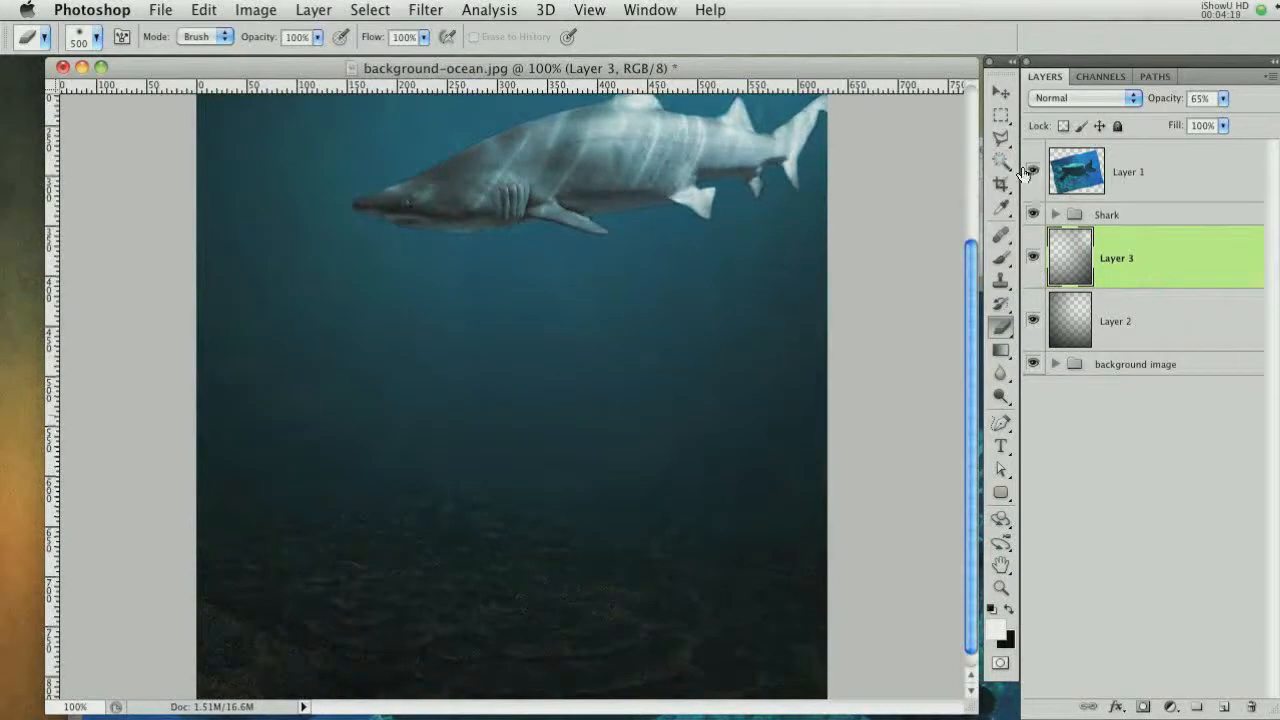
Show and select the turtle layer, add a layer mask to it, and switch to a black Brush
click(1031, 172)
click(1160, 188)
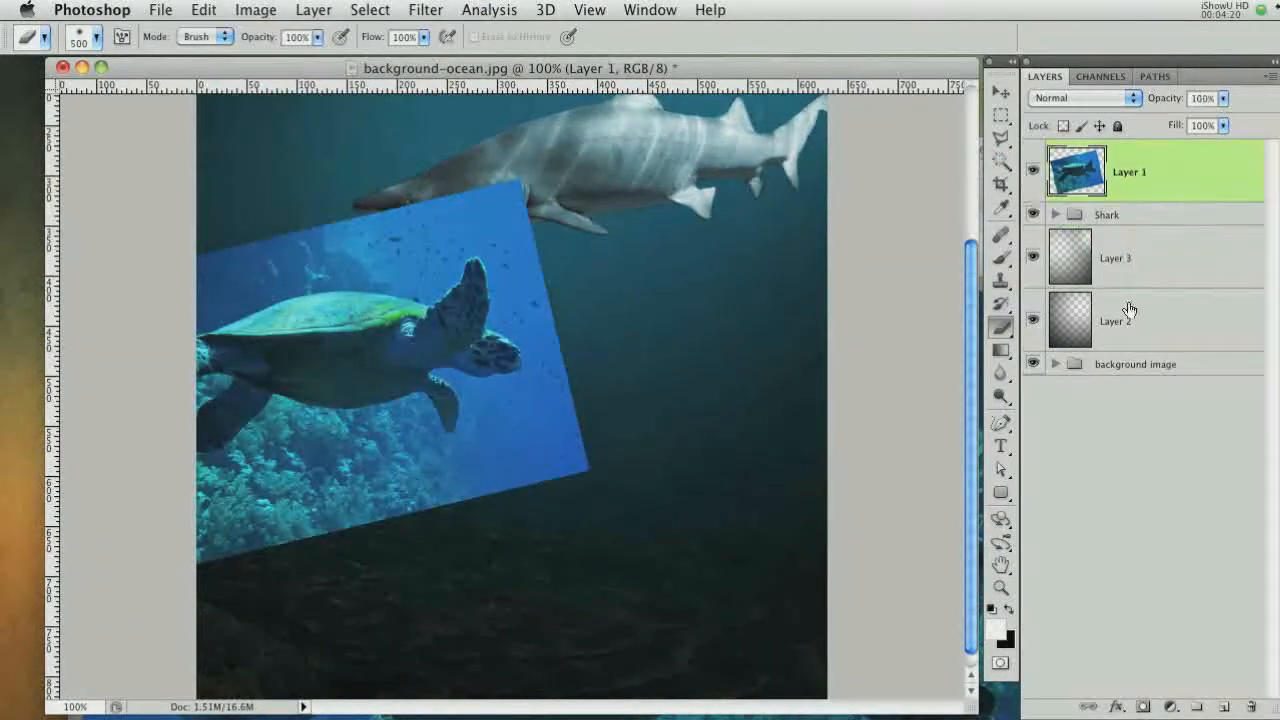
click(1143, 707)
key(x)
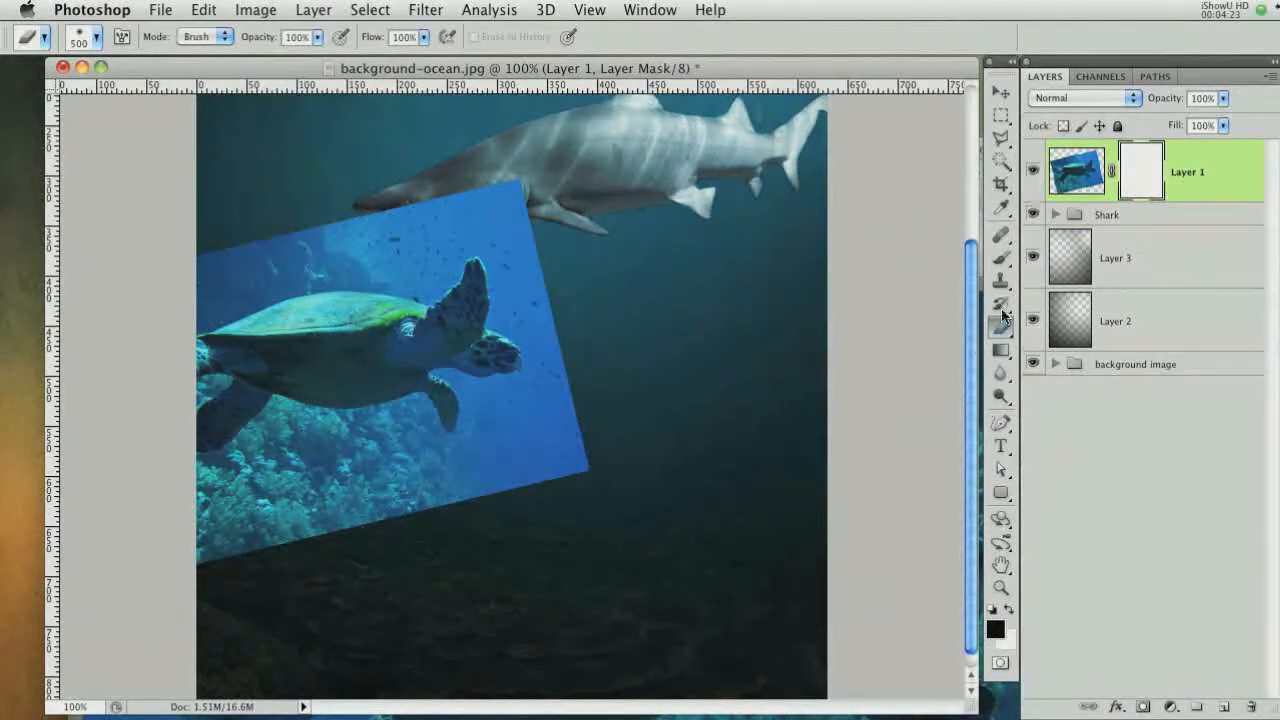
click(998, 259)
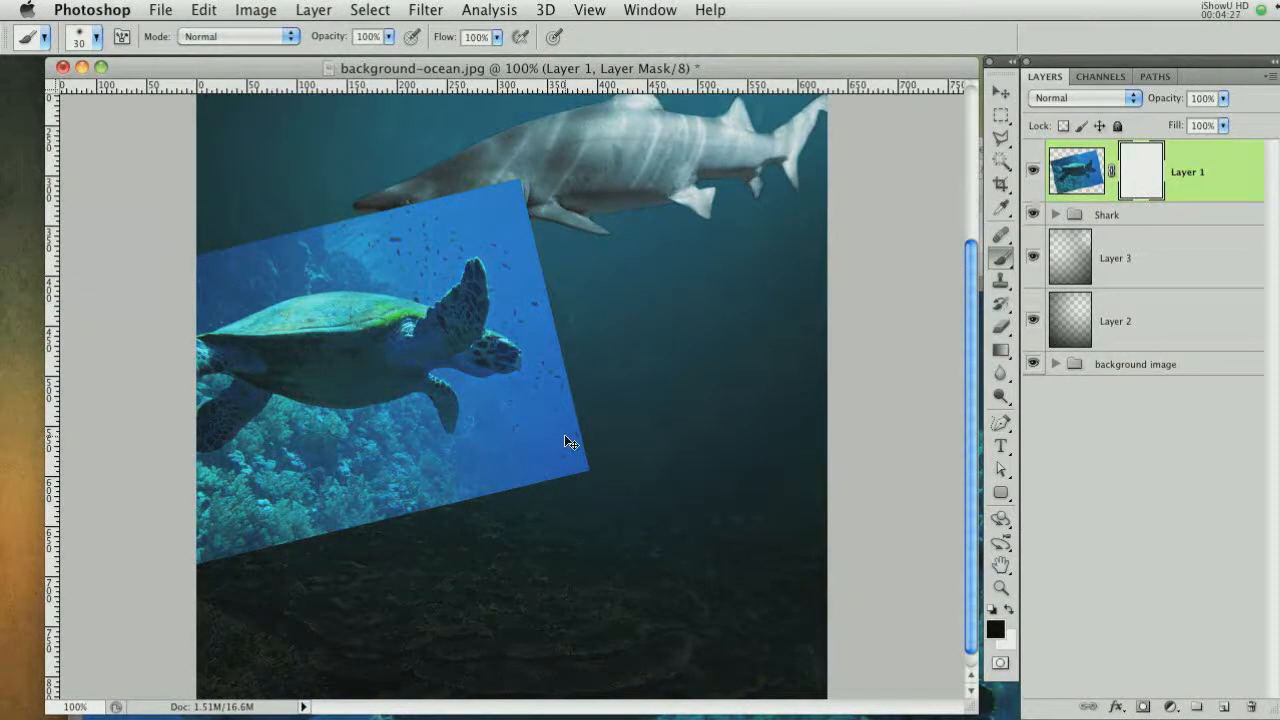
Paint black on the turtle layer's mask to hide the photo's lower right area under the turtle
key(super+plus)
drag(407, 317, 511, 370)
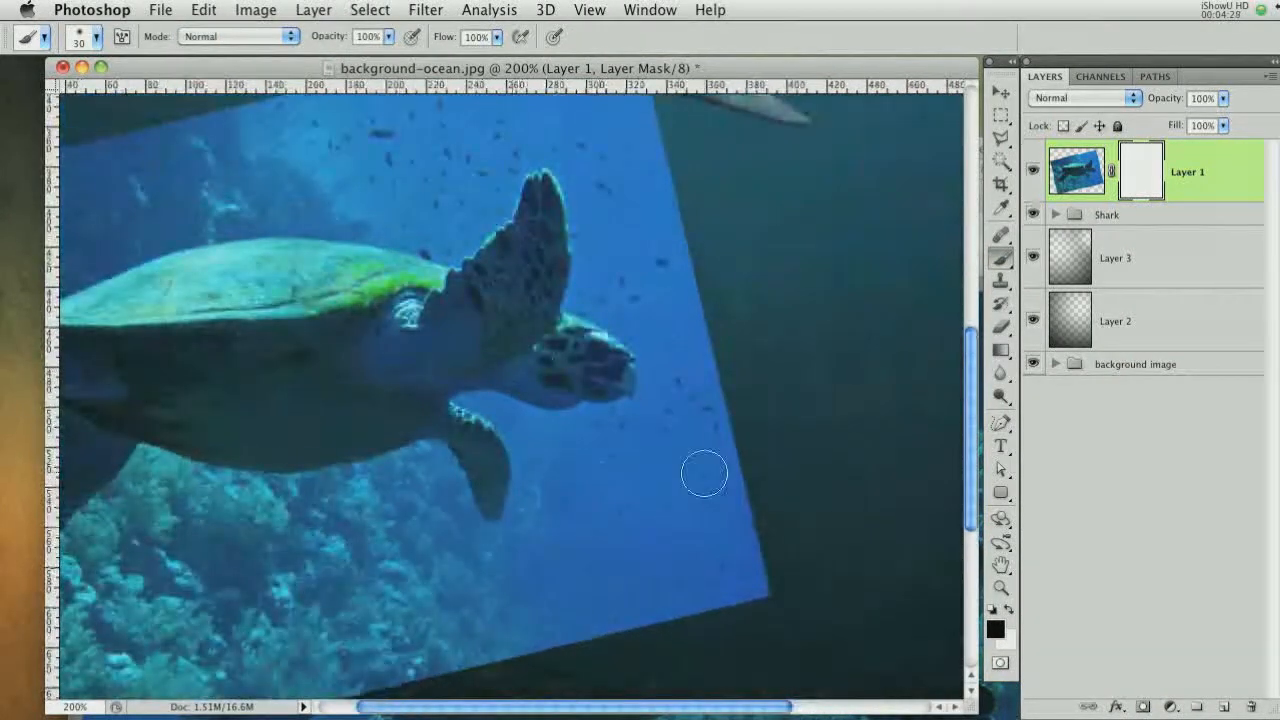
key(super+minus)
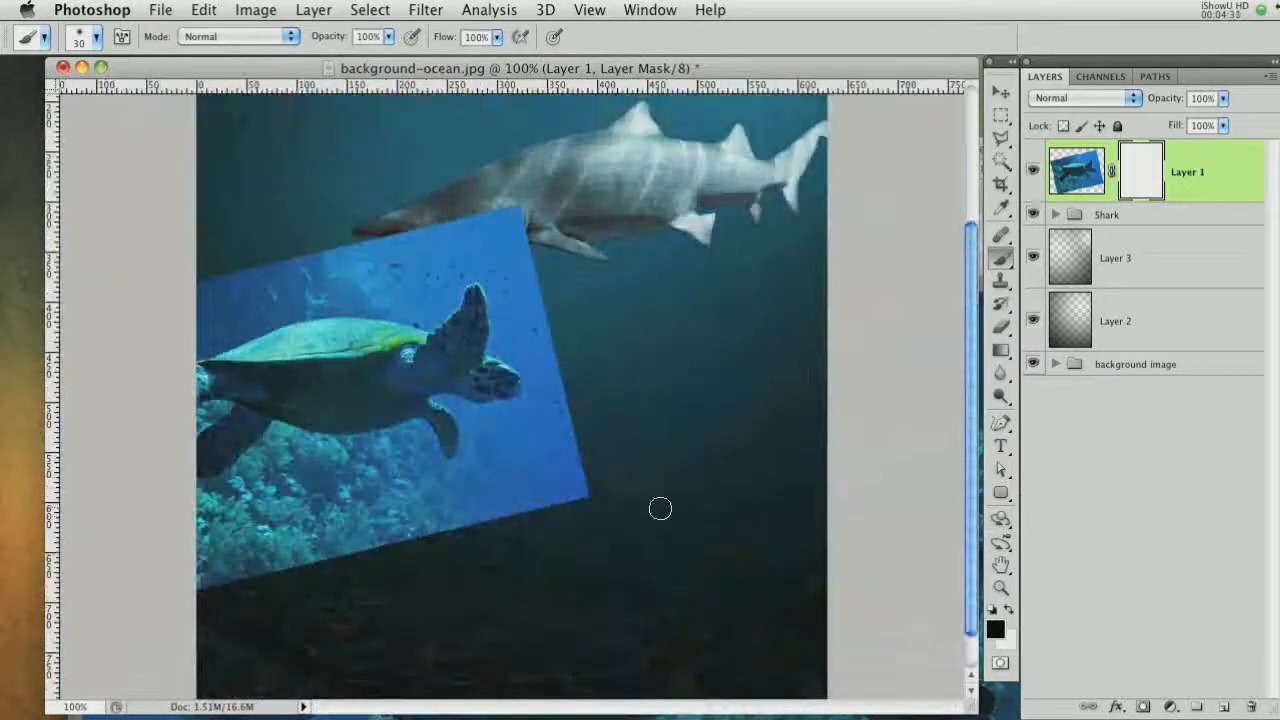
mouse_move(588, 501)
mouse_down()
mouse_move(568, 459)
mouse_move(581, 506)
mouse_move(689, 395)
mouse_up()
key(super+plus)
key(])
mouse_move(700, 470)
mouse_down()
mouse_move(626, 495)
mouse_move(672, 517)
mouse_move(660, 374)
mouse_move(593, 427)
mouse_move(606, 518)
mouse_move(568, 562)
mouse_move(585, 537)
mouse_move(480, 600)
mouse_move(494, 597)
mouse_move(418, 616)
mouse_move(300, 616)
mouse_move(180, 654)
mouse_up()
key(])
key(])
key(])
scroll(194, 528, down, 5)
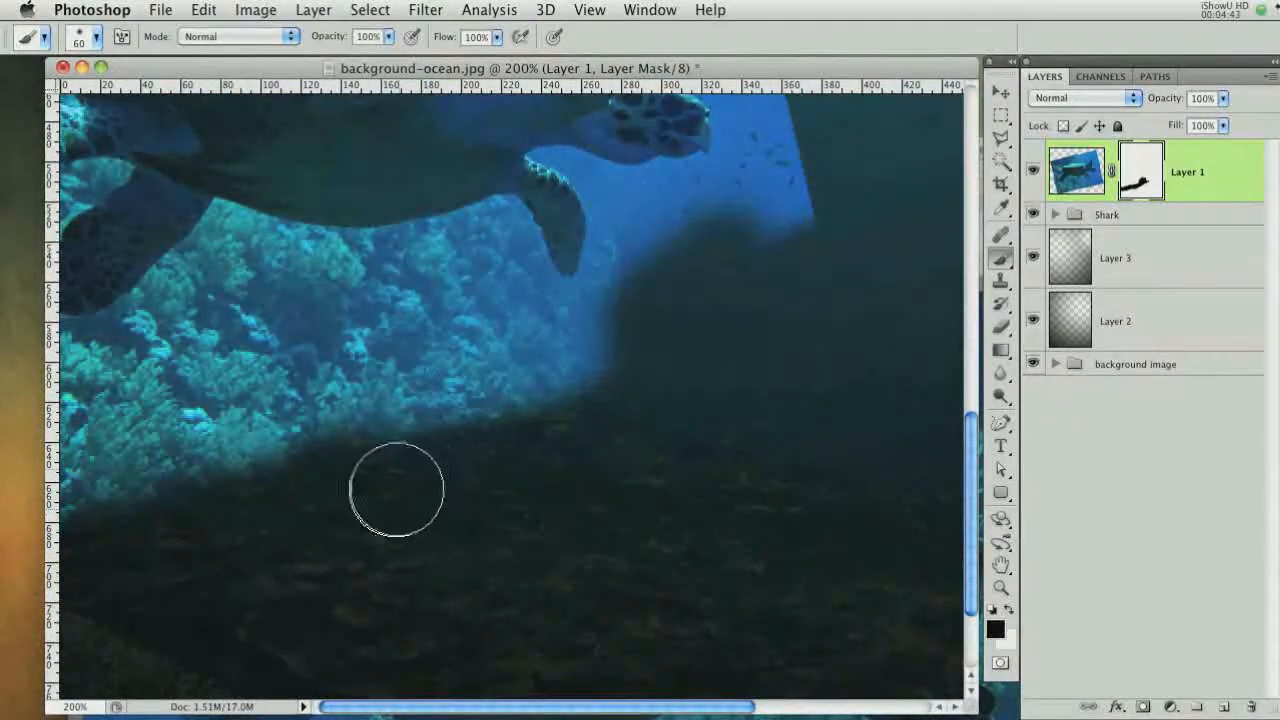
scroll(551, 570, up, 5)
mouse_move(580, 541)
mouse_down()
mouse_move(616, 525)
mouse_move(603, 536)
mouse_move(594, 448)
mouse_up()
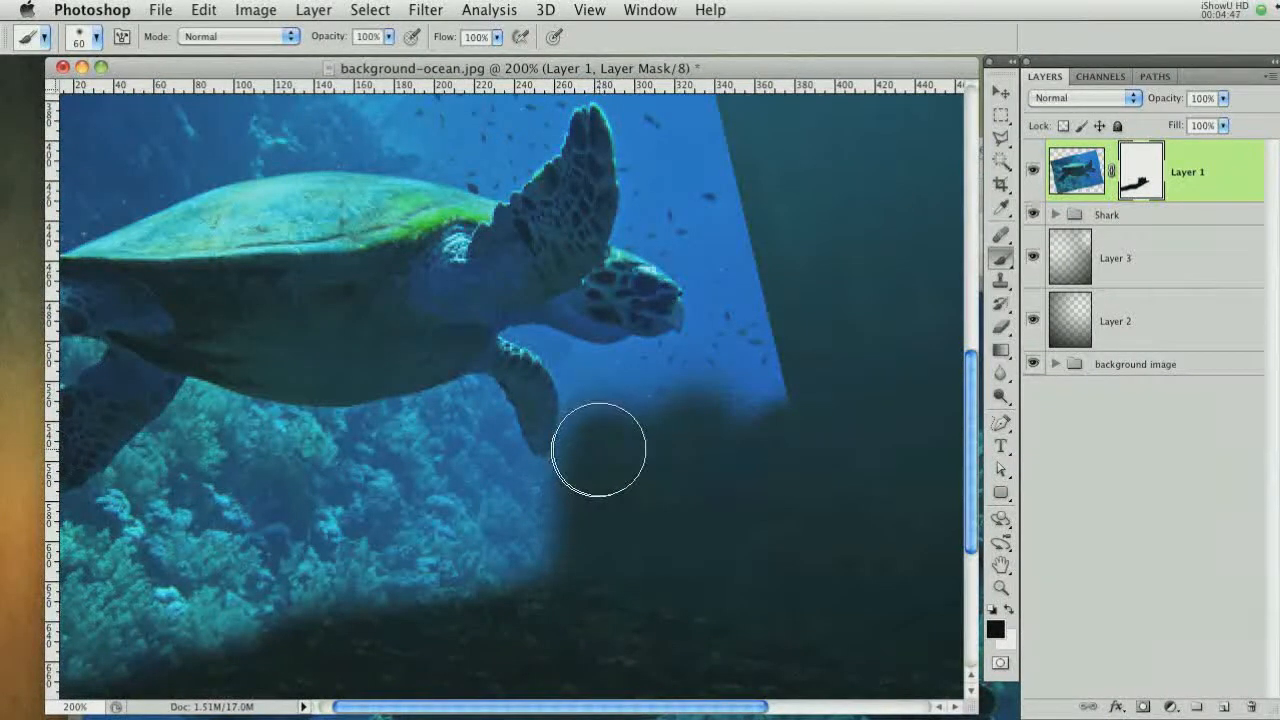
key([)
drag(565, 498, 582, 472)
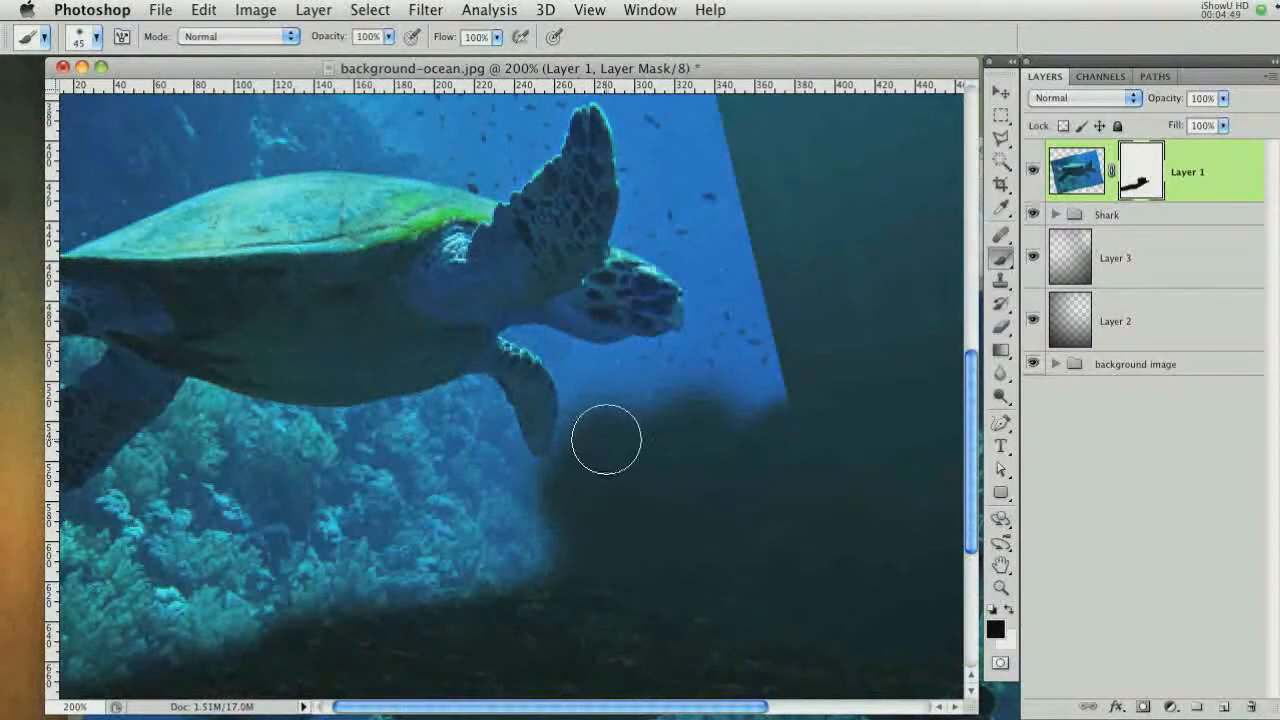
key([)
drag(589, 420, 569, 468)
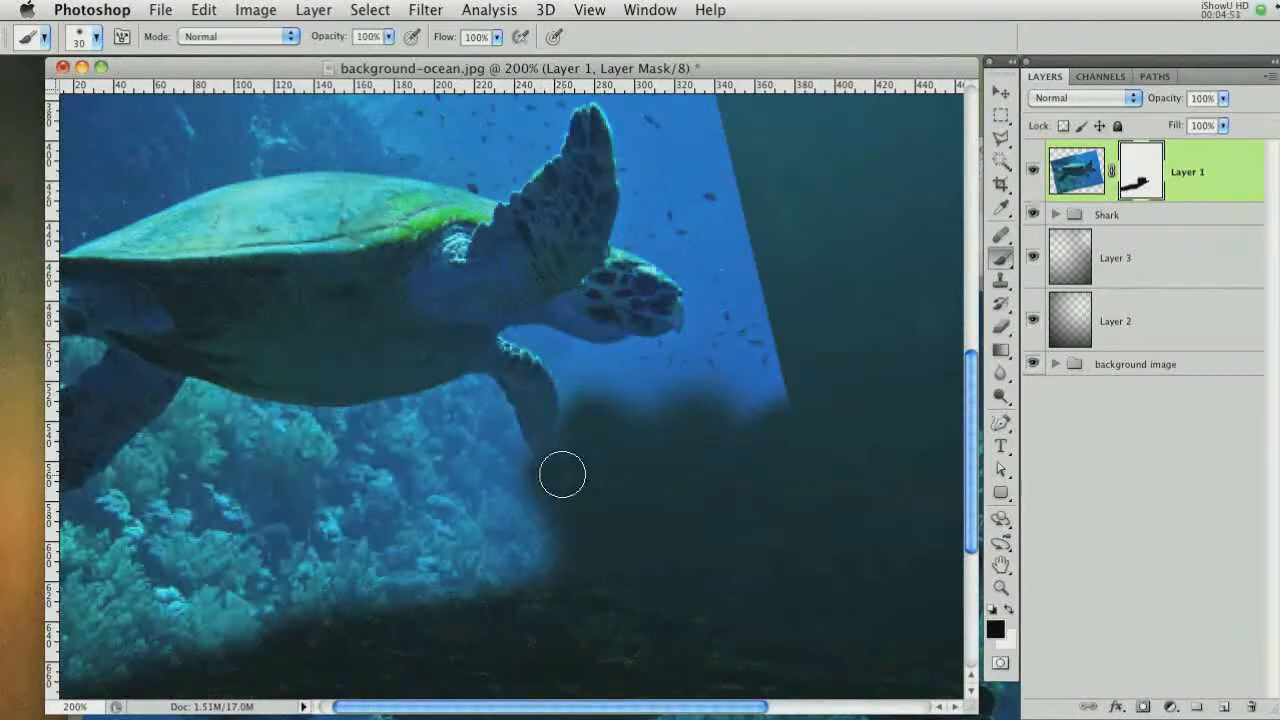
scroll(612, 402, up, 3)
scroll(612, 402, left, 1)
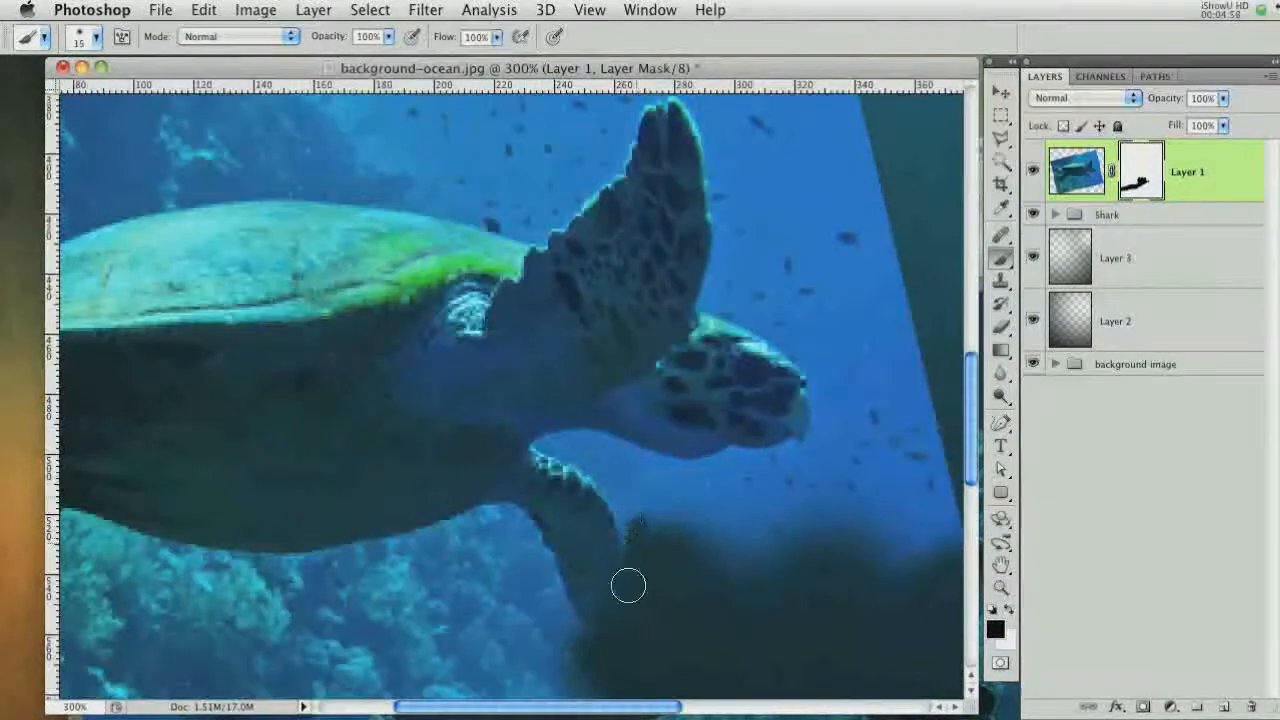
Continue masking the photo background around the turtle's front flipper and along the photo's right edge
mouse_move(629, 583)
mouse_down()
mouse_move(632, 518)
mouse_move(589, 466)
mouse_move(540, 440)
mouse_up()
key(bracketright)
mouse_move(672, 455)
mouse_down()
mouse_move(638, 464)
mouse_move(684, 515)
mouse_move(892, 557)
mouse_move(716, 476)
mouse_move(740, 491)
mouse_move(786, 467)
mouse_move(826, 404)
mouse_up()
key(bracketright)
key(bracketright)
mouse_move(872, 432)
mouse_down()
mouse_move(906, 397)
mouse_move(860, 389)
mouse_move(838, 348)
mouse_move(740, 297)
mouse_move(872, 290)
mouse_up()
key(bracketleft)
key(bracketleft)
key(bracketleft)
key(bracketleft)
key(bracketleft)
key(bracketleft)
key(bracketright)
key(bracketright)
drag(865, 290, 849, 455)
key(bracketright)
key(bracketright)
drag(848, 263, 735, 400)
key(bracketleft)
key(bracketleft)
key(bracketleft)
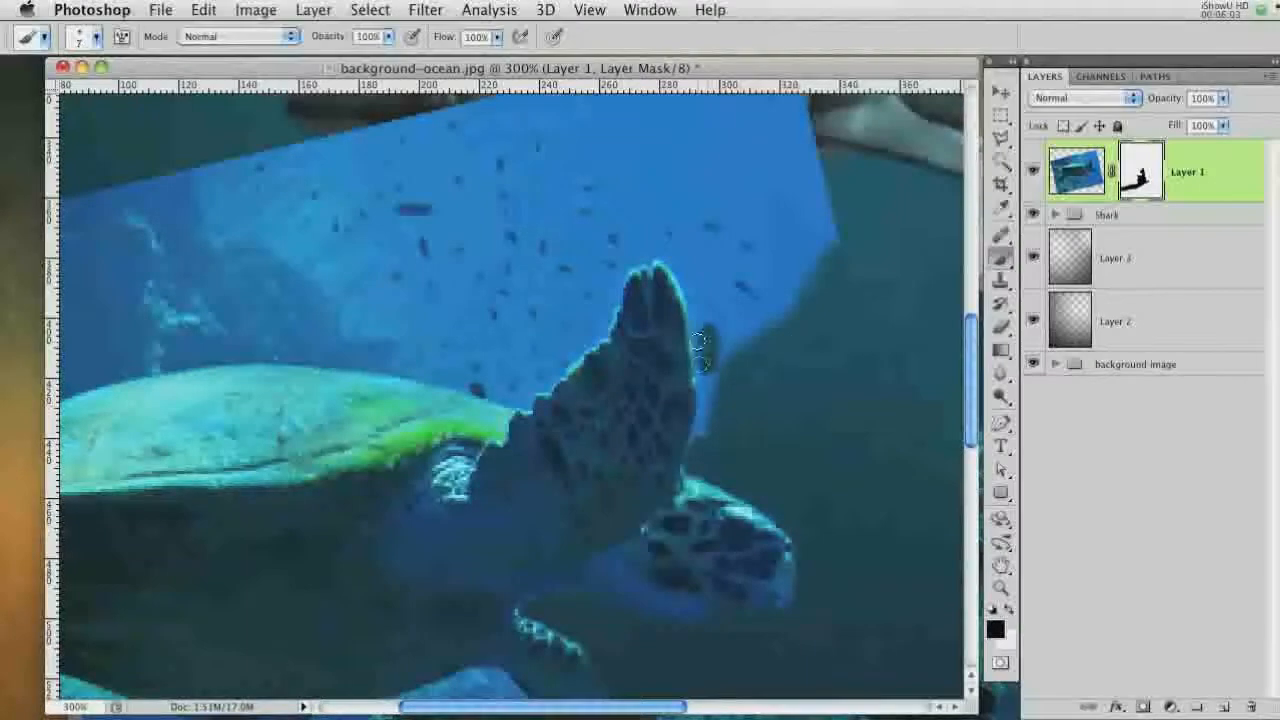
Mask out the photo background above the turtle's raised flipper and along the photo's upper edge
mouse_move(706, 348)
mouse_down()
mouse_move(693, 441)
mouse_move(697, 315)
mouse_move(657, 244)
mouse_move(559, 361)
mouse_move(501, 394)
mouse_move(496, 384)
mouse_move(622, 256)
mouse_up()
key(bracketright)
key(bracketright)
mouse_move(735, 265)
mouse_down()
mouse_move(748, 377)
mouse_move(740, 200)
mouse_up()
key(bracketright)
drag(740, 200, 600, 300)
drag(760, 294, 798, 407)
mouse_move(770, 240)
mouse_down()
mouse_move(567, 422)
mouse_move(770, 345)
mouse_up()
key(bracketleft)
key(bracketleft)
mouse_move(592, 205)
mouse_down()
mouse_move(566, 169)
mouse_move(386, 294)
mouse_move(234, 267)
mouse_move(80, 335)
mouse_up()
key(bracketright)
mouse_move(80, 335)
mouse_down()
mouse_move(522, 267)
mouse_move(642, 332)
mouse_up()
scroll(642, 332, down, 3)
key(bracketleft)
key(bracketleft)
mouse_move(740, 266)
mouse_down()
mouse_move(508, 235)
mouse_move(602, 222)
mouse_move(648, 180)
mouse_move(602, 133)
mouse_move(470, 218)
mouse_up()
scroll(602, 133, down, 1)
key(x)
key(x)
mouse_move(526, 150)
mouse_down()
mouse_move(456, 161)
mouse_move(452, 193)
mouse_move(402, 174)
mouse_move(300, 174)
mouse_move(62, 288)
mouse_move(77, 317)
mouse_move(336, 213)
mouse_move(132, 252)
mouse_move(740, 200)
mouse_up()
key(bracketleft)
key(bracketleft)
key(bracketright)
key(bracketright)
key(bracketright)
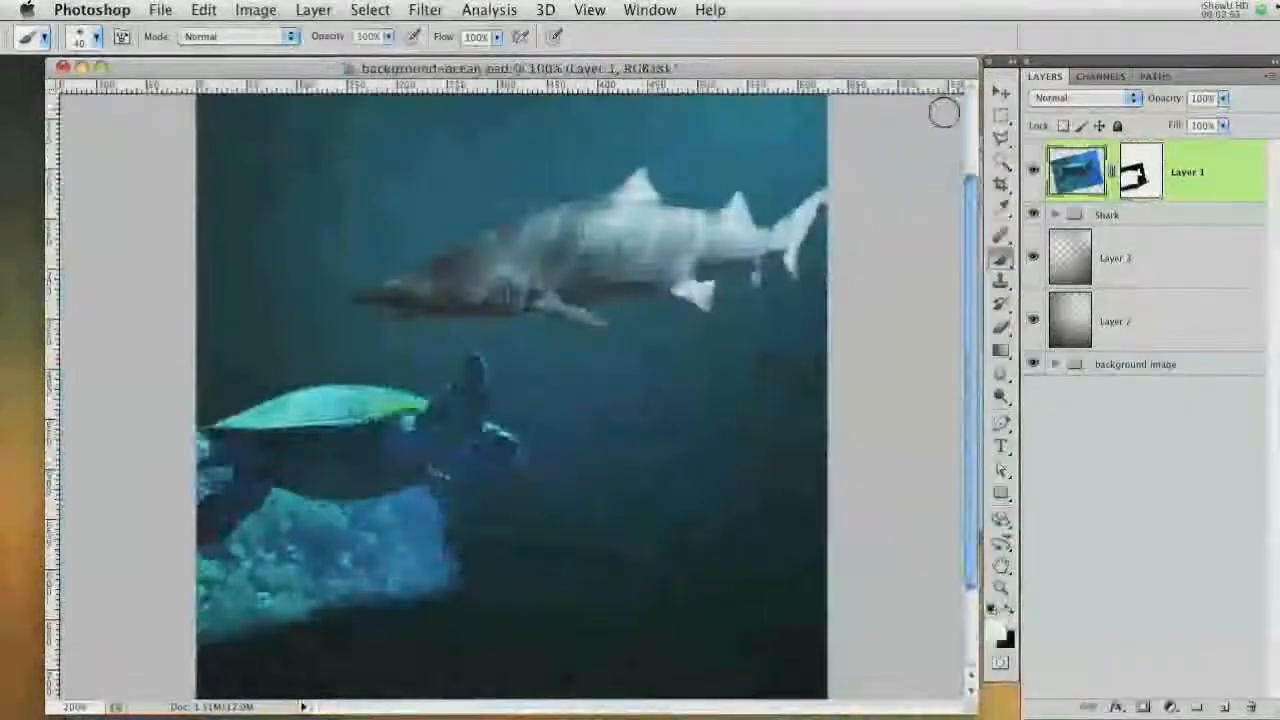
Set the turtle layer's blend mode to Overlay and its opacity to 60%
click(1090, 98)
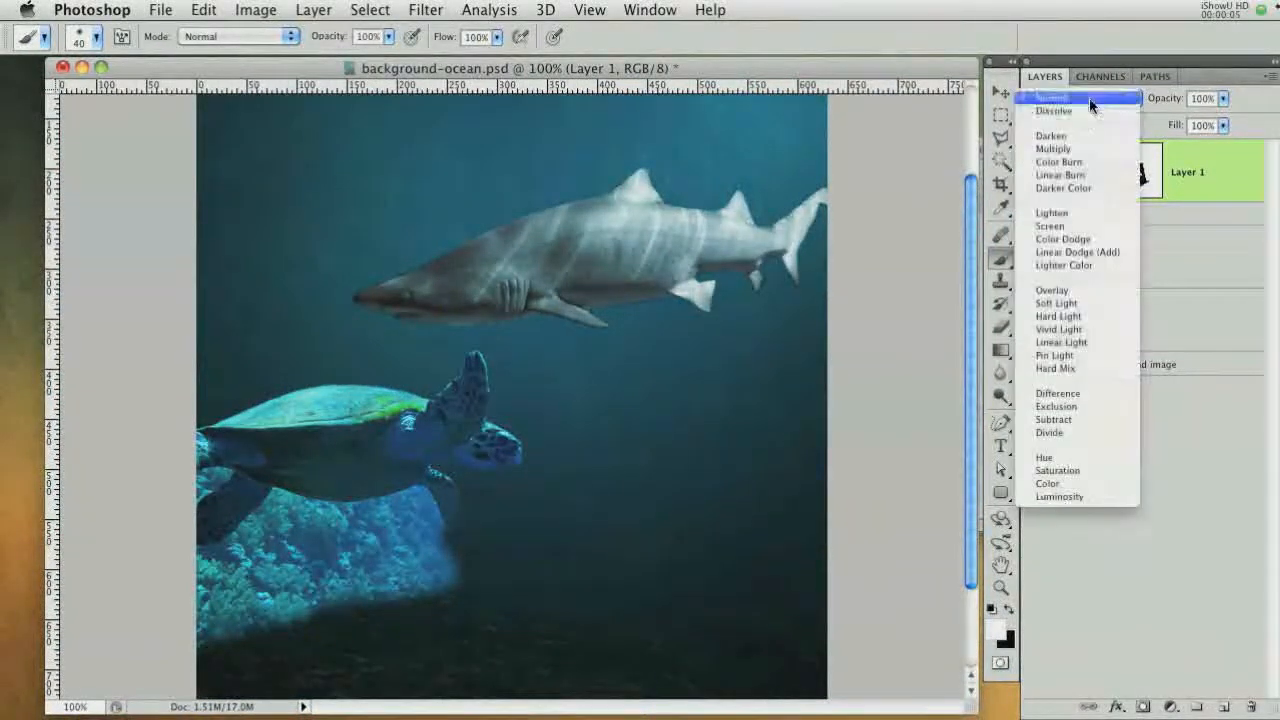
click(1079, 290)
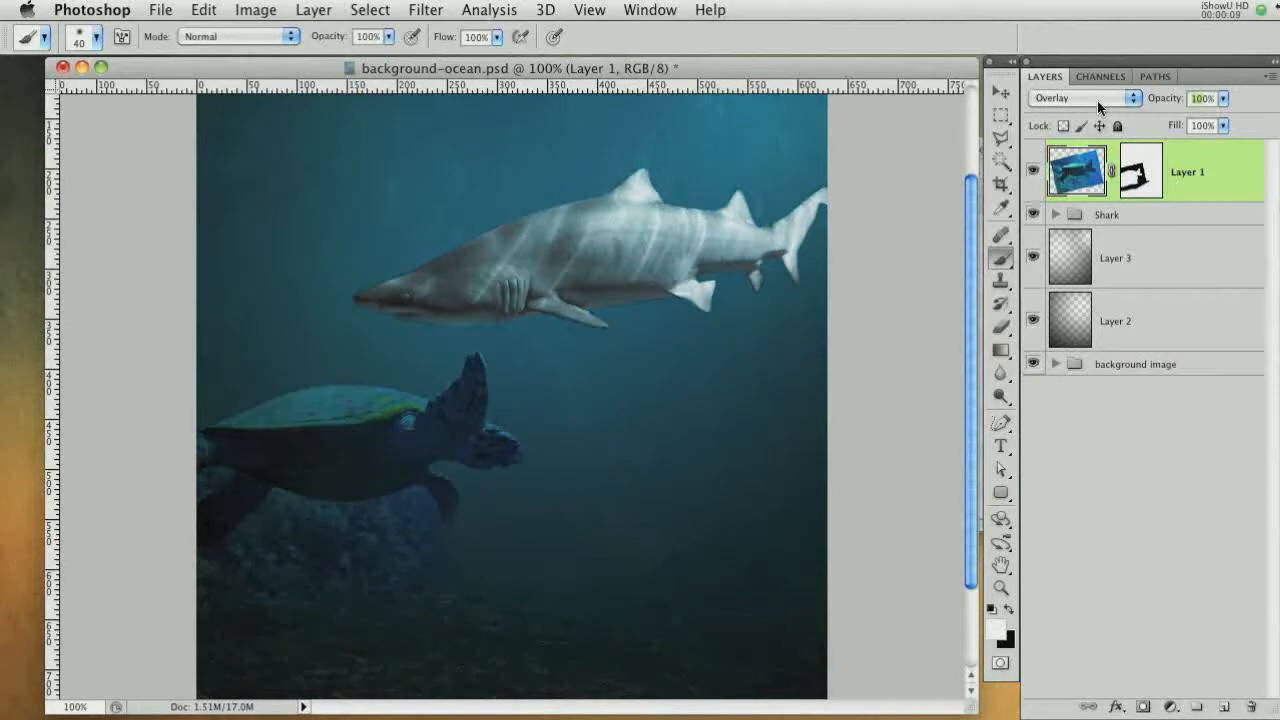
text(60)
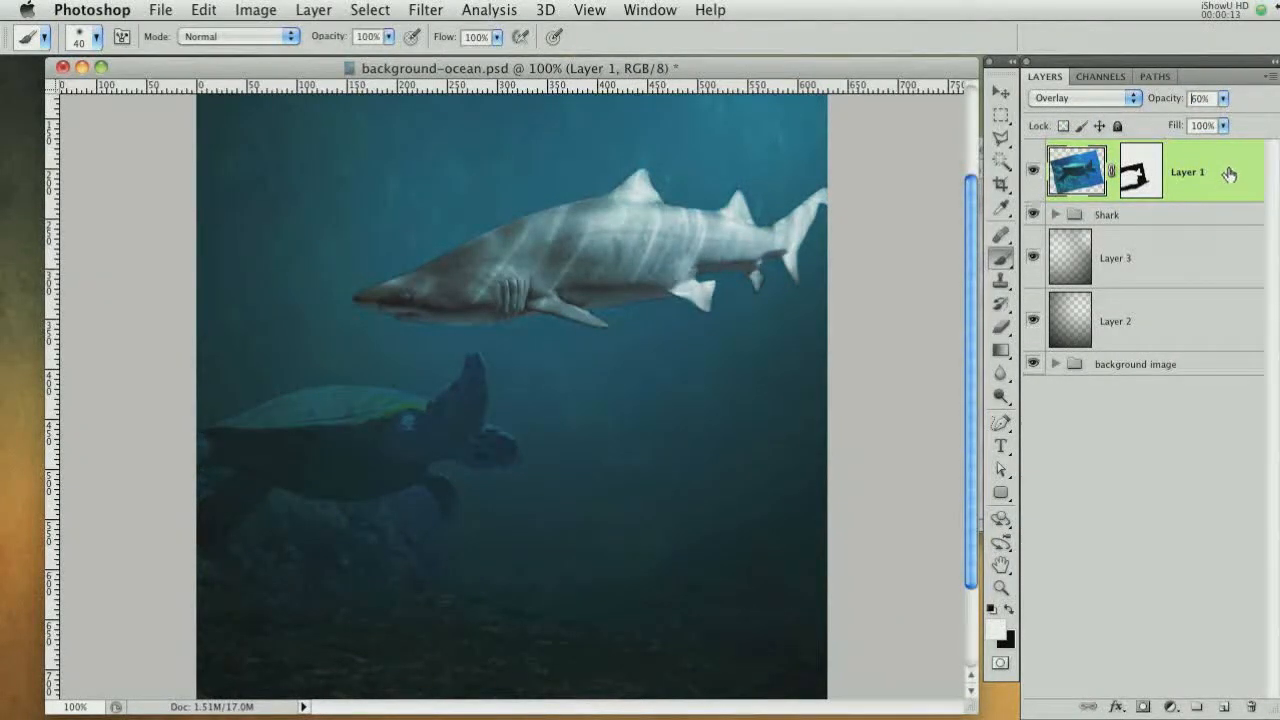
Duplicate the turtle layer and desaturate the copy
drag(1229, 172, 1225, 710)
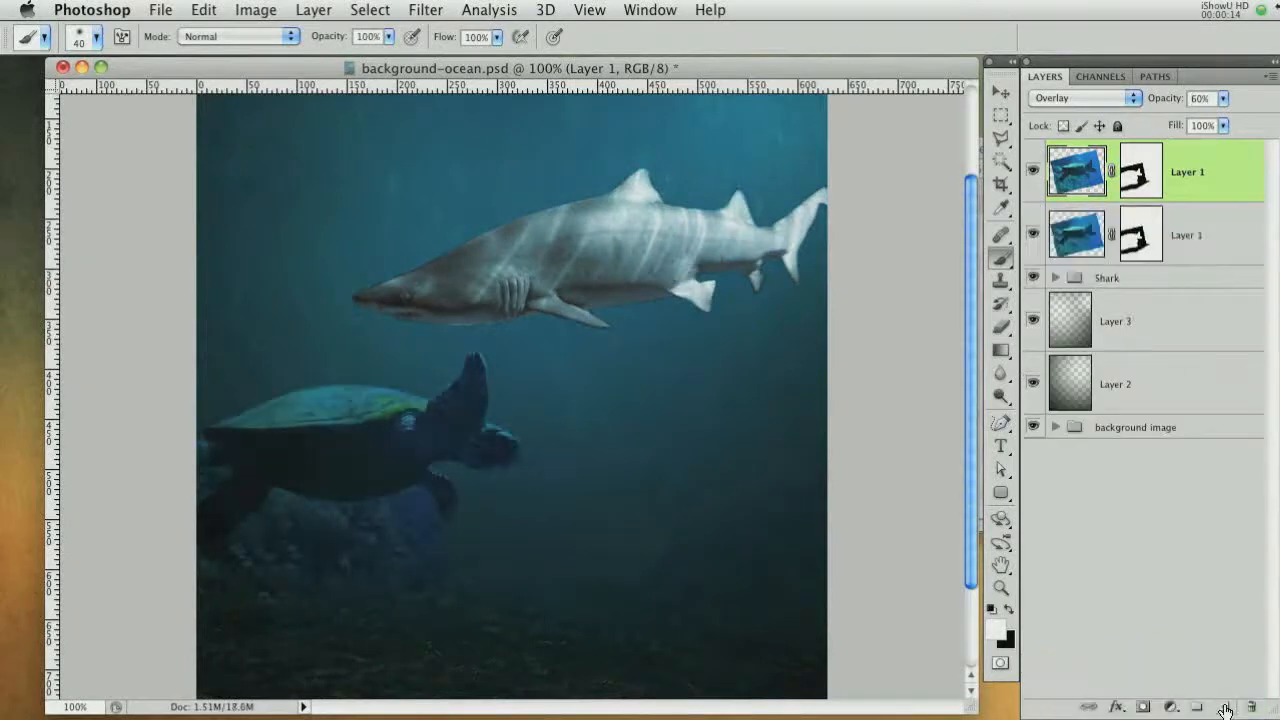
click(245, 9)
mouse_move(300, 72)
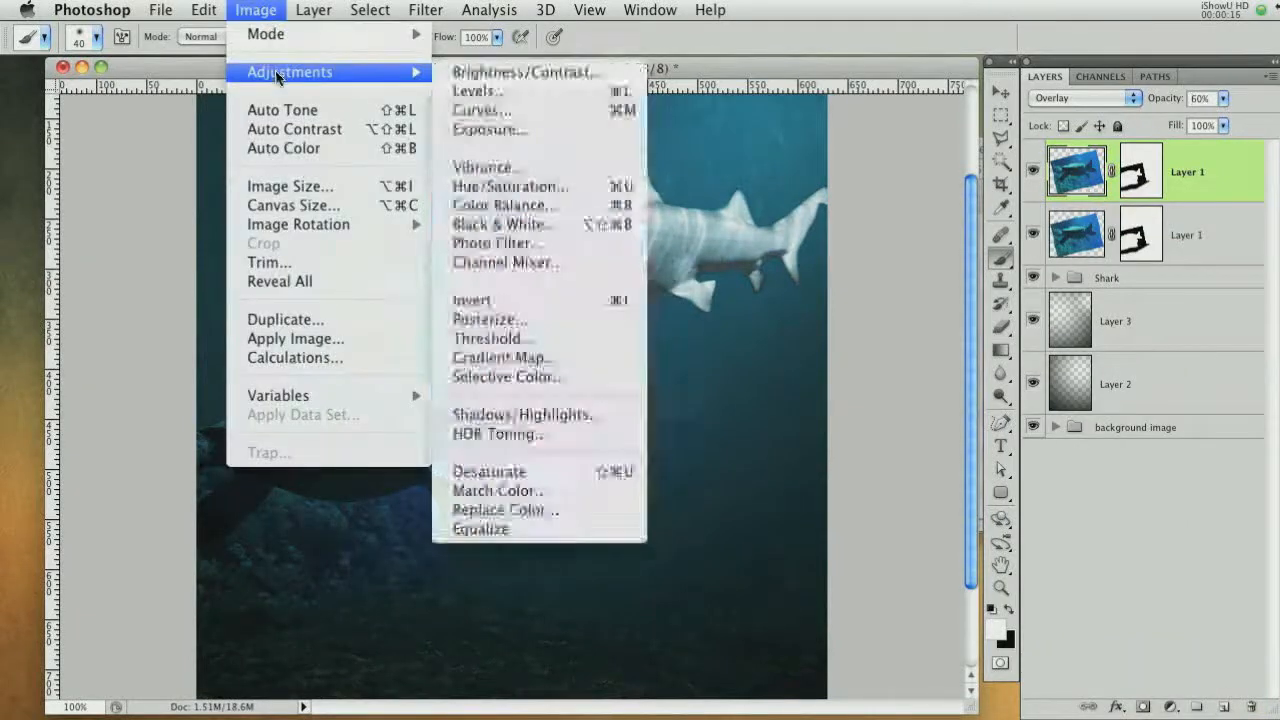
click(480, 472)
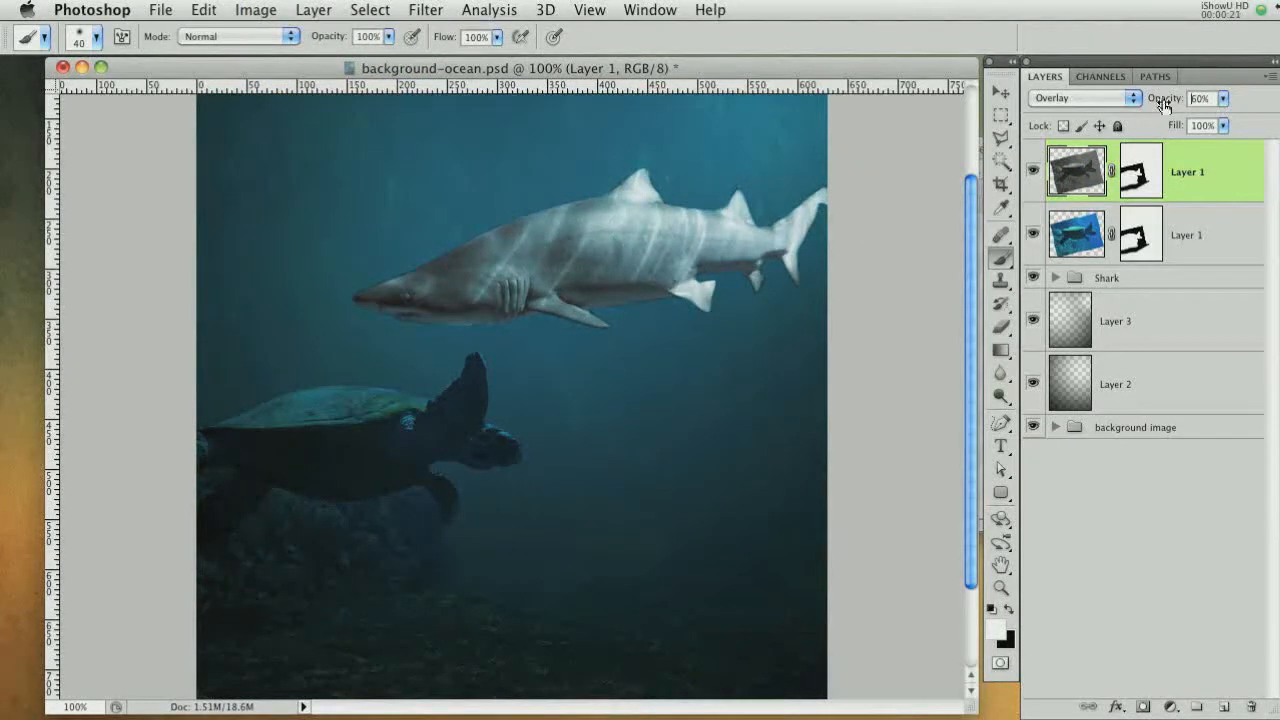
Set the desaturated copy's blend mode to Hard Light and paint its mask black below the turtle with a 100 px brush
click(1085, 97)
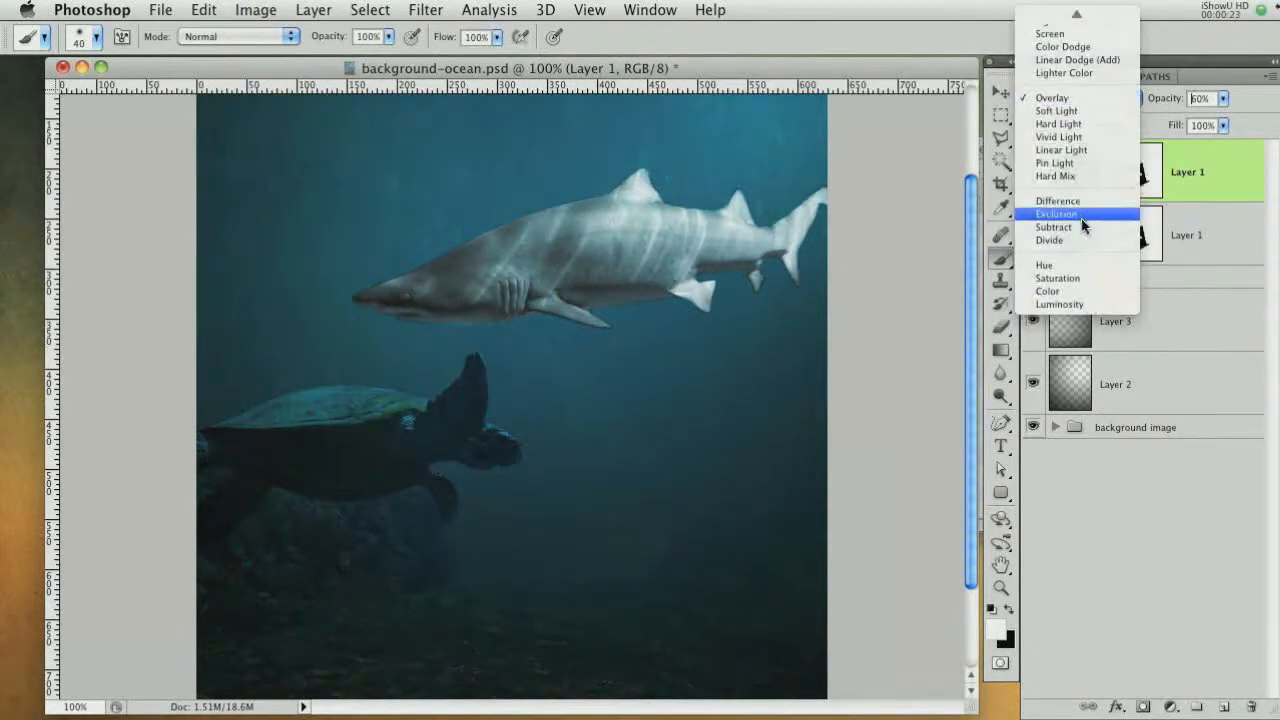
click(1057, 123)
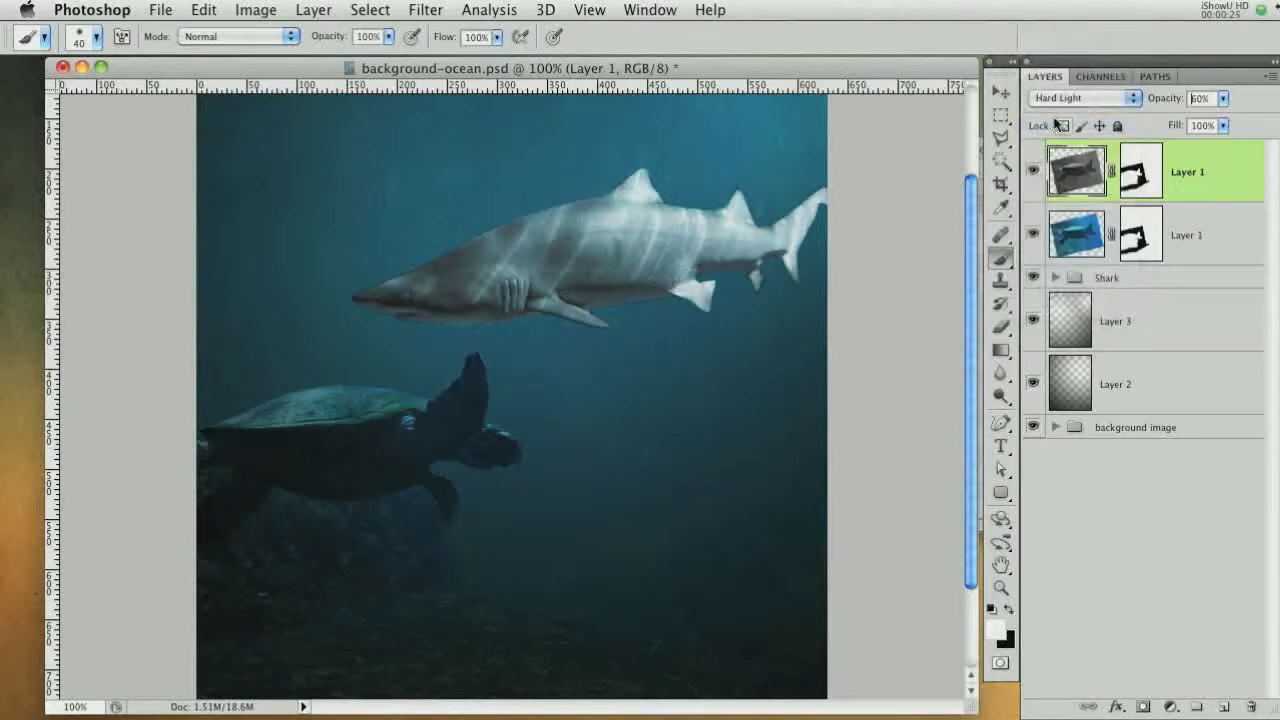
click(1150, 176)
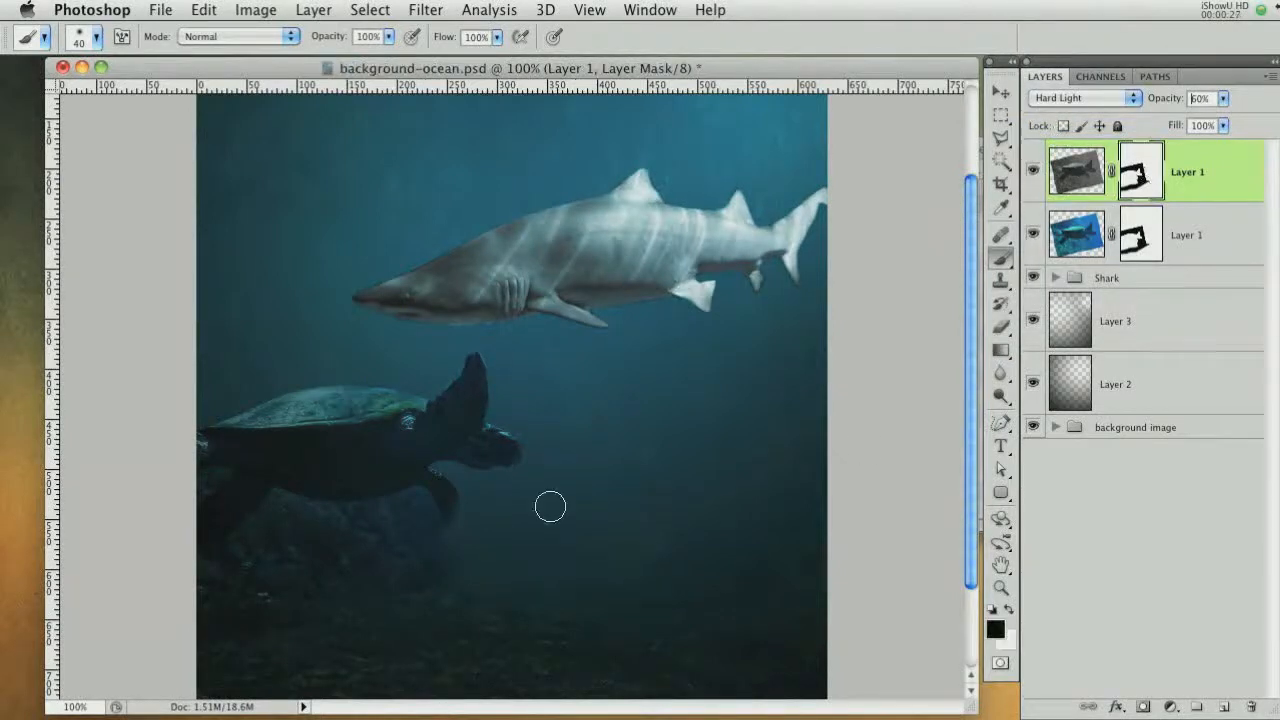
key(bracketright)
key(bracketright)
key(bracketright)
drag(380, 514, 240, 518)
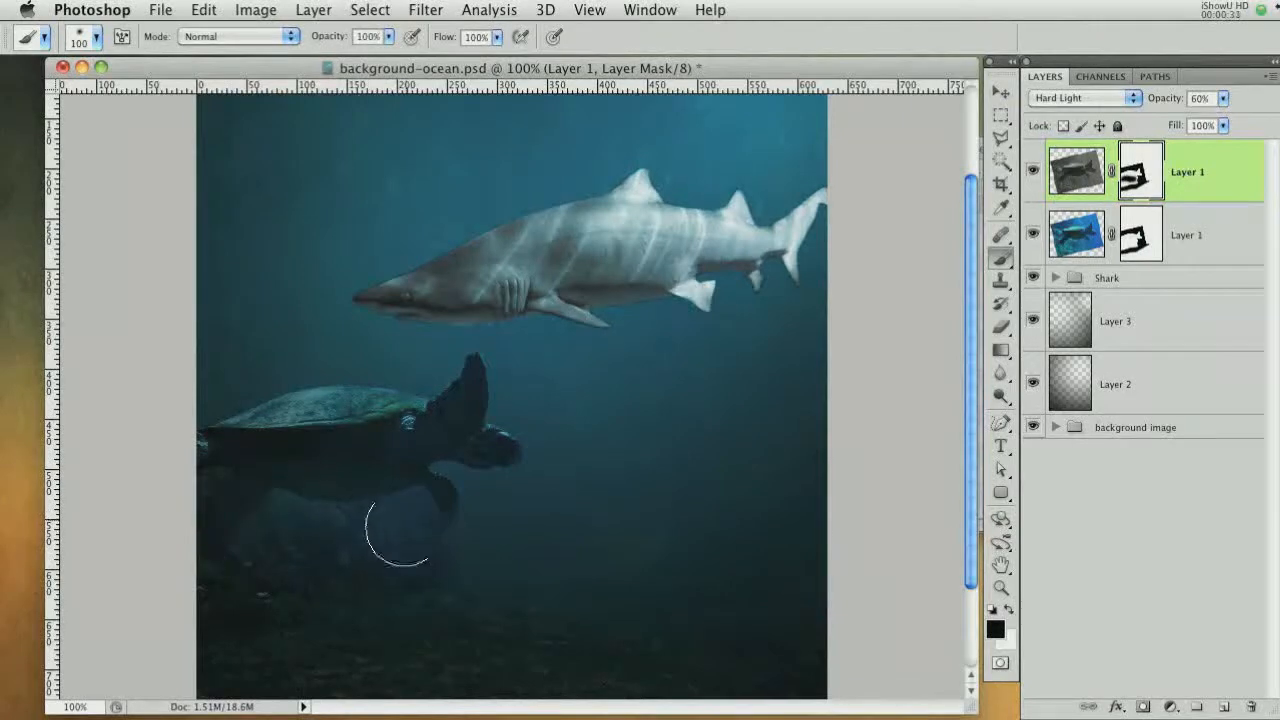
mouse_move(370, 529)
mouse_down()
mouse_move(234, 491)
mouse_move(417, 480)
mouse_up()
Duplicate the Shark group and move the copy up and to the right
click(1141, 287)
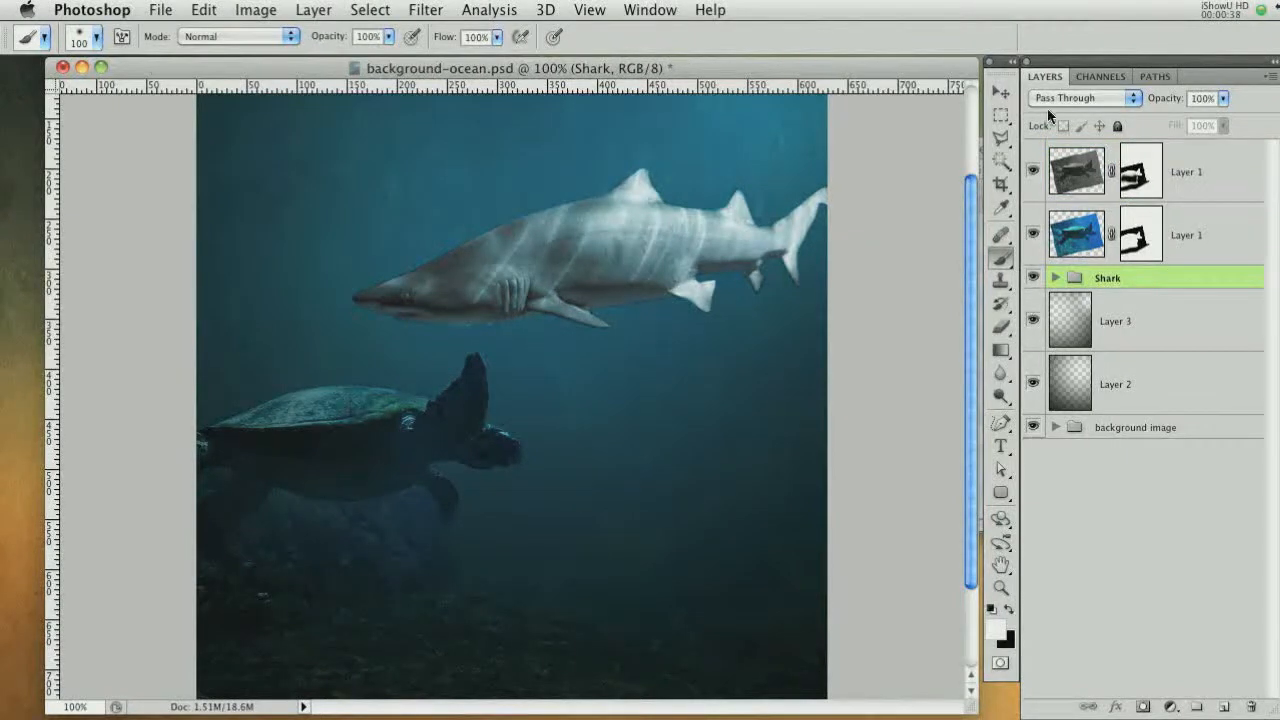
click(1001, 96)
scroll(745, 400, up, 5)
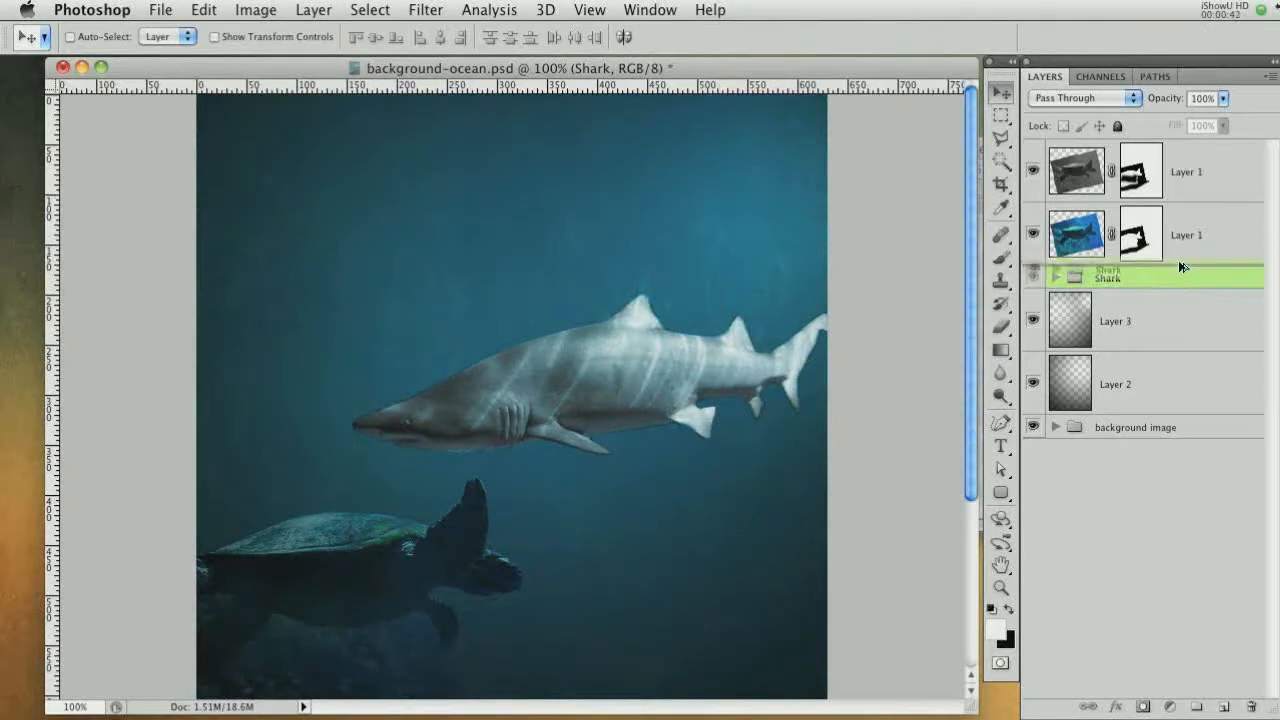
key(super+j)
drag(654, 373, 764, 250)
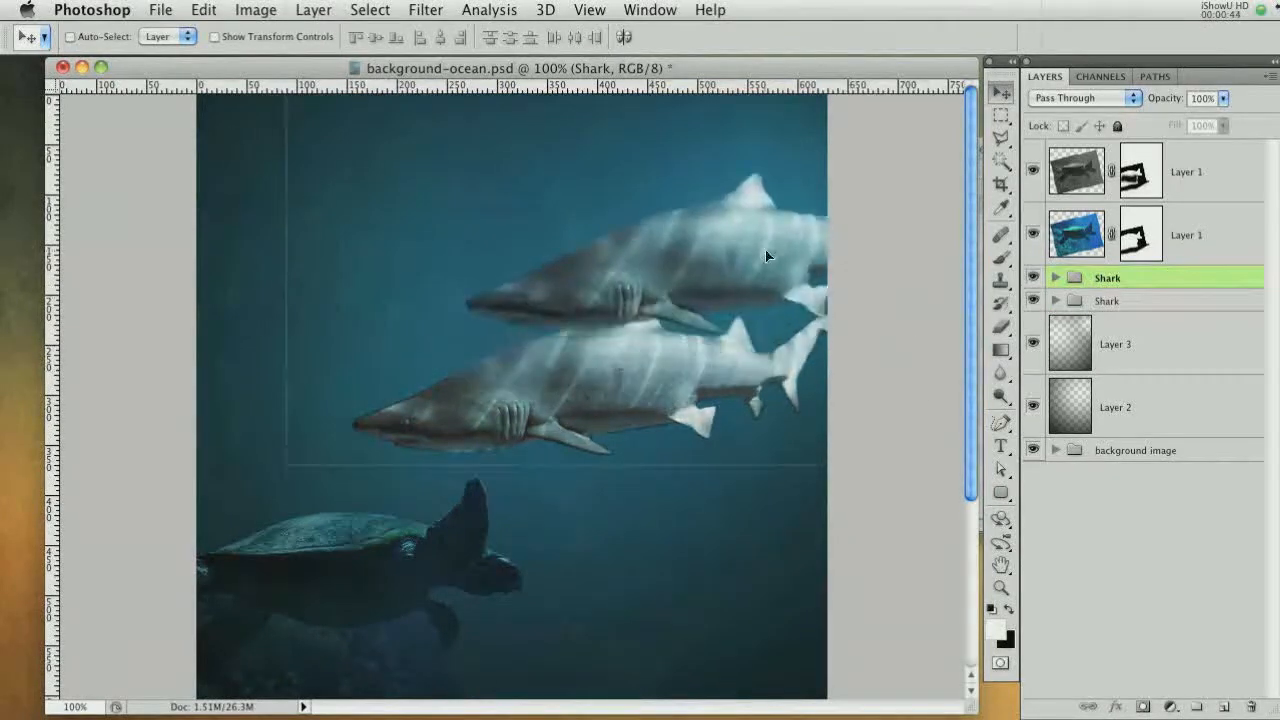
Transform the duplicate shark group to 53.63% scale and 20.51° rotation at the upper right, then set its opacity to 62%
key(super+t)
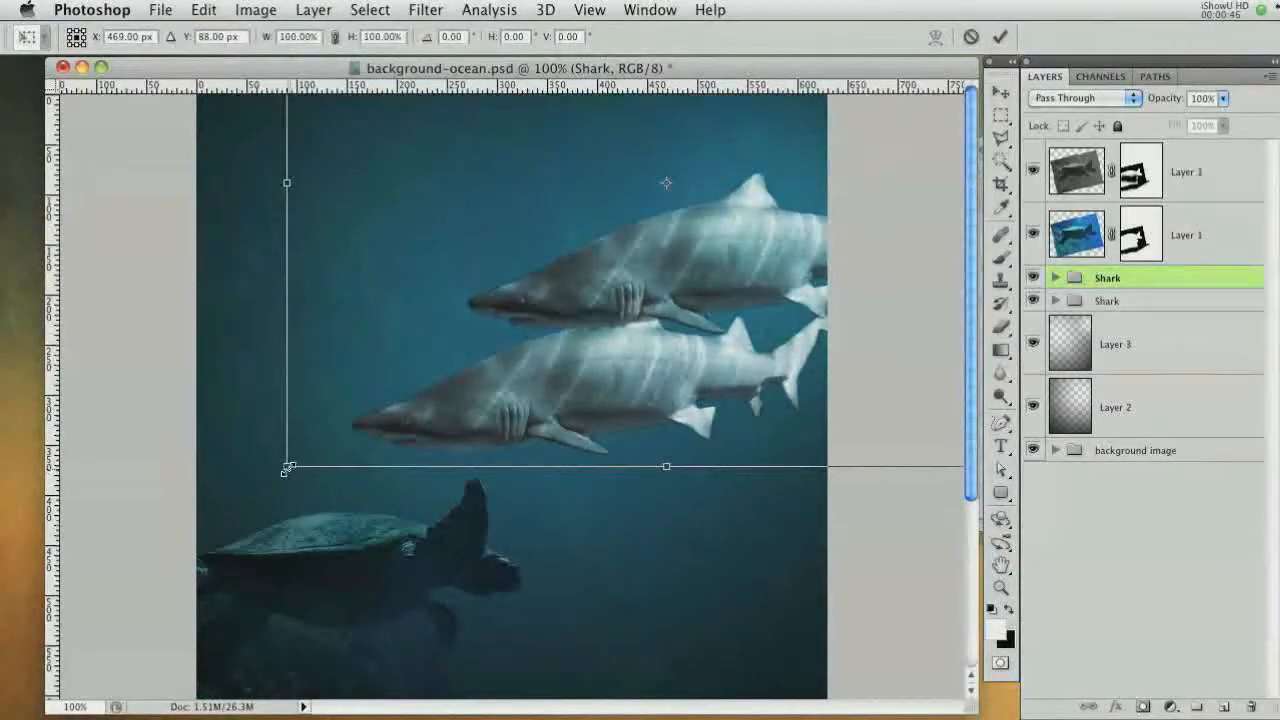
drag(287, 469, 464, 332)
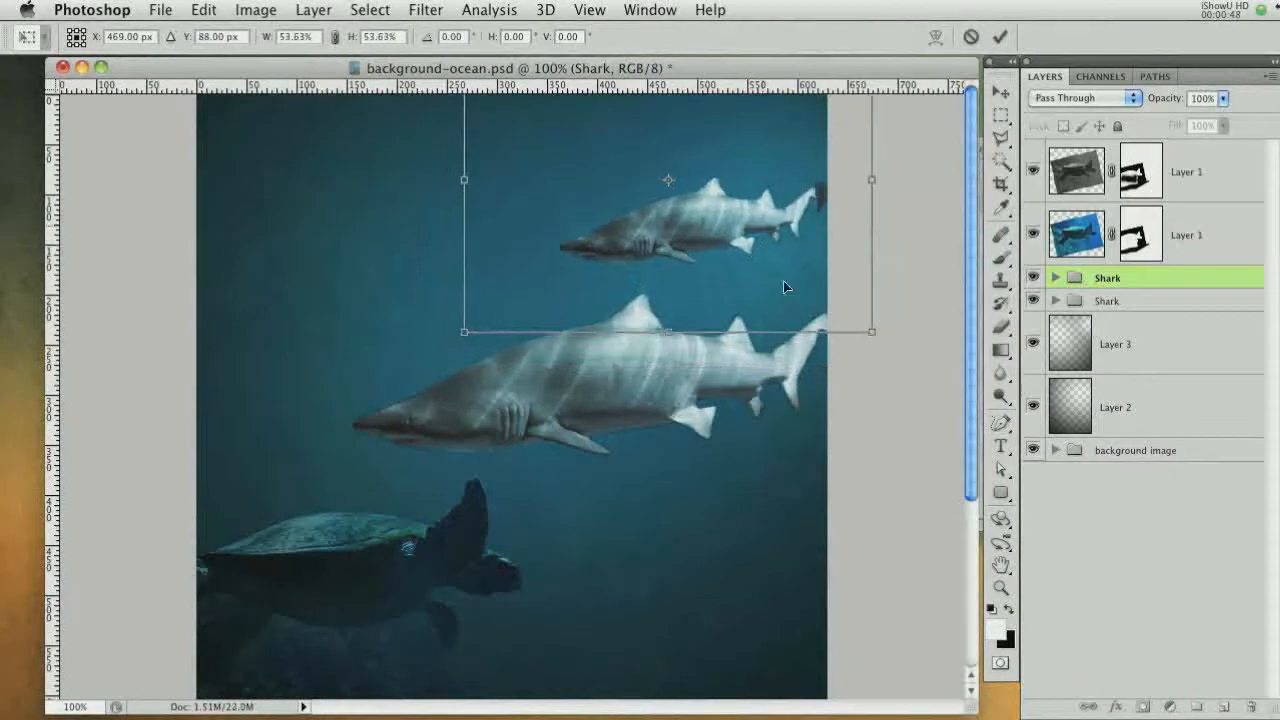
drag(785, 287, 804, 352)
drag(936, 290, 880, 410)
drag(842, 331, 895, 379)
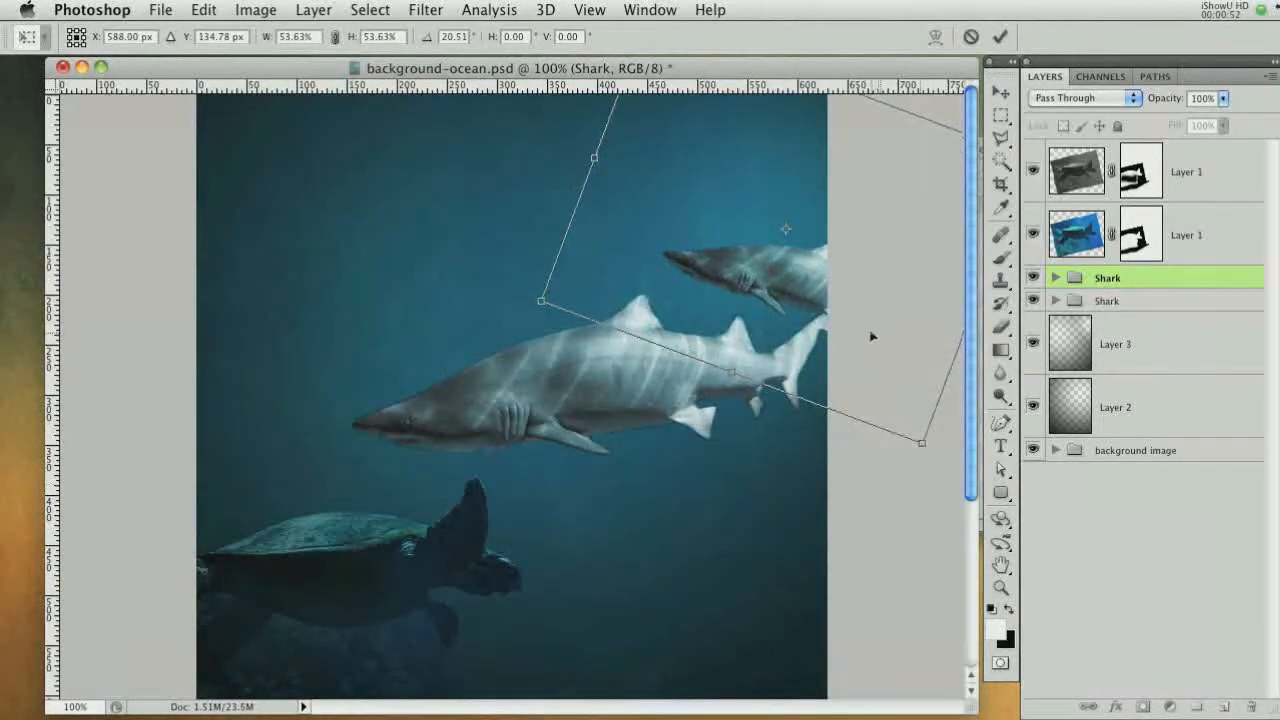
drag(872, 335, 877, 305)
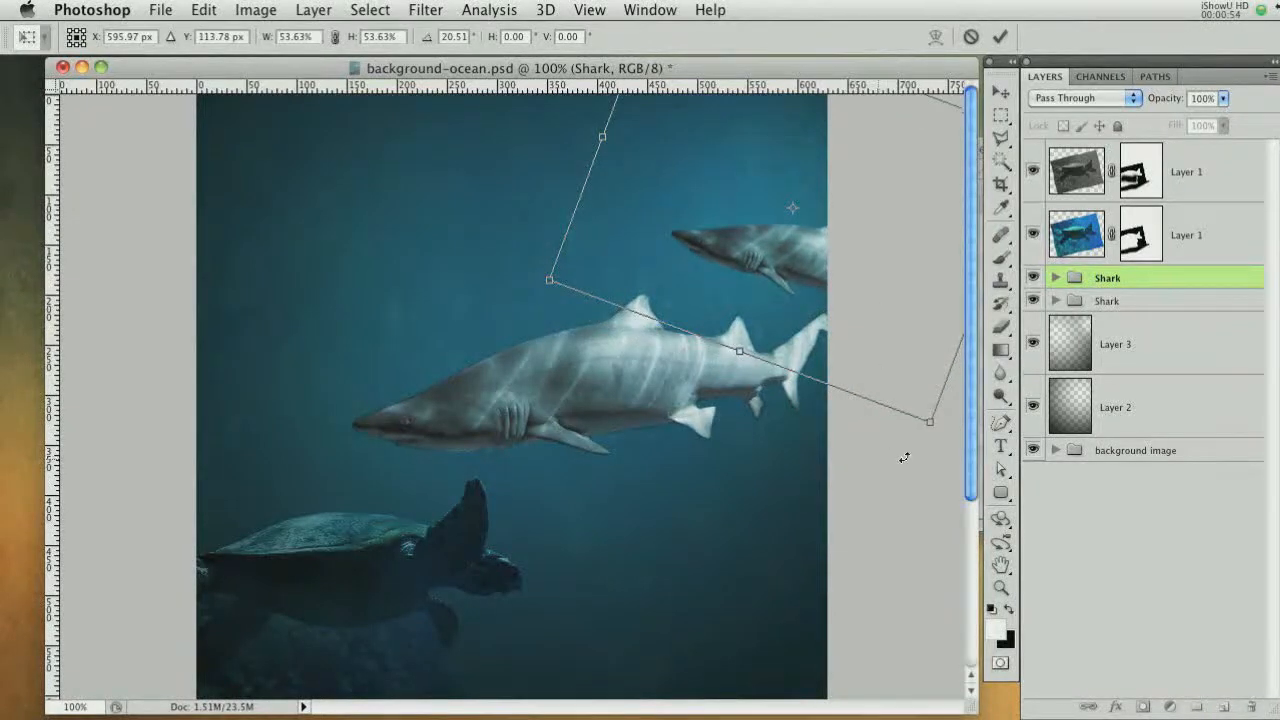
drag(926, 456, 938, 448)
drag(835, 282, 787, 272)
key(Return)
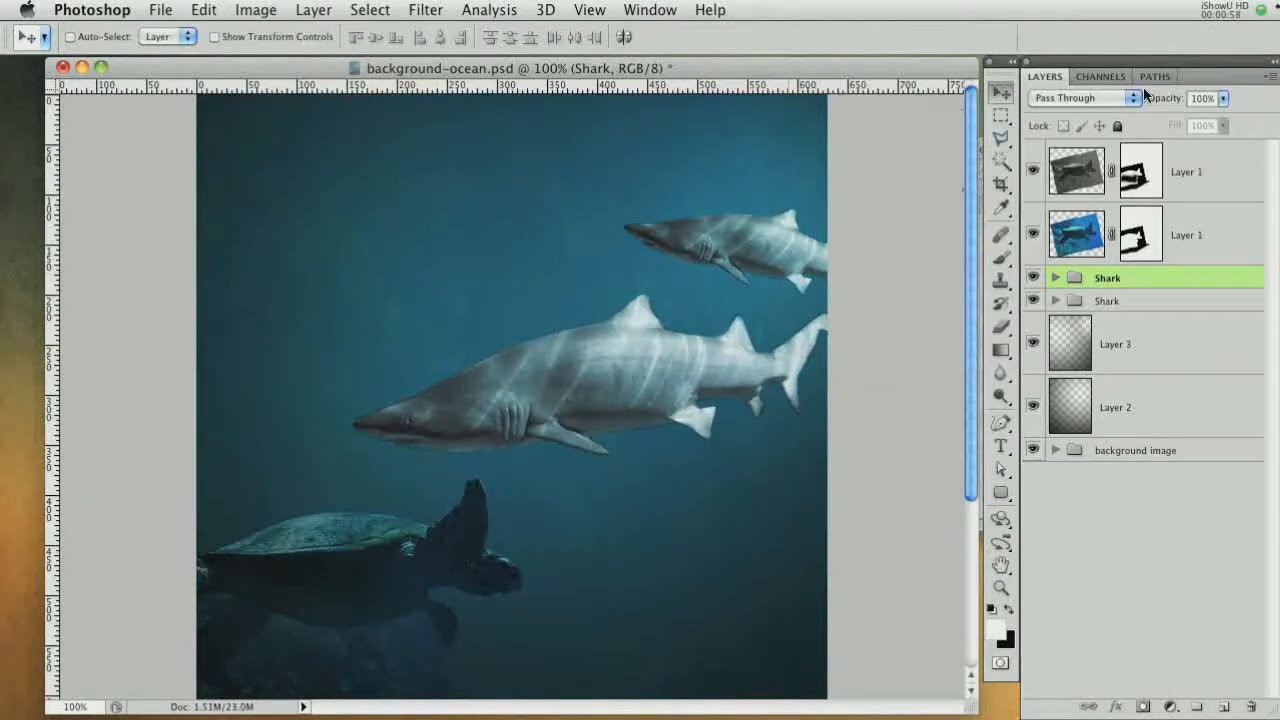
drag(1166, 100, 1128, 100)
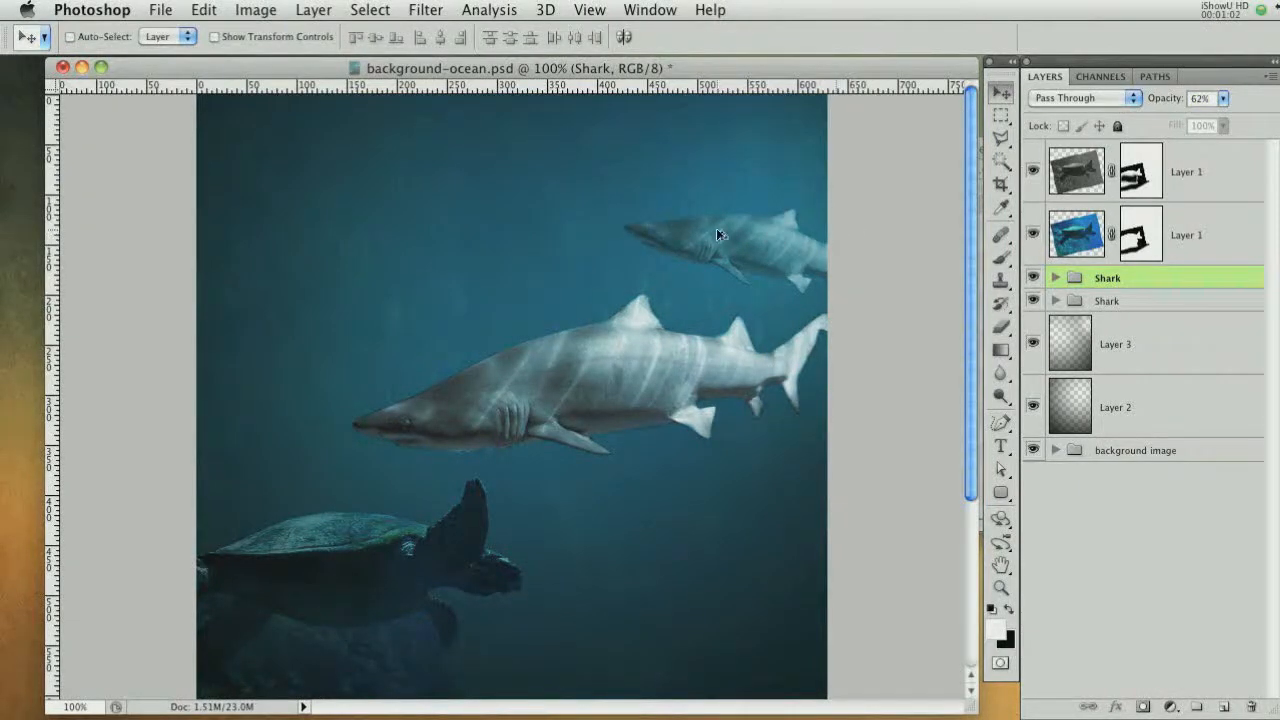
Duplicate the small shark group toward the left side of the canvas and flip the copy horizontally
drag(716, 234, 311, 296)
key(ctrl+t)
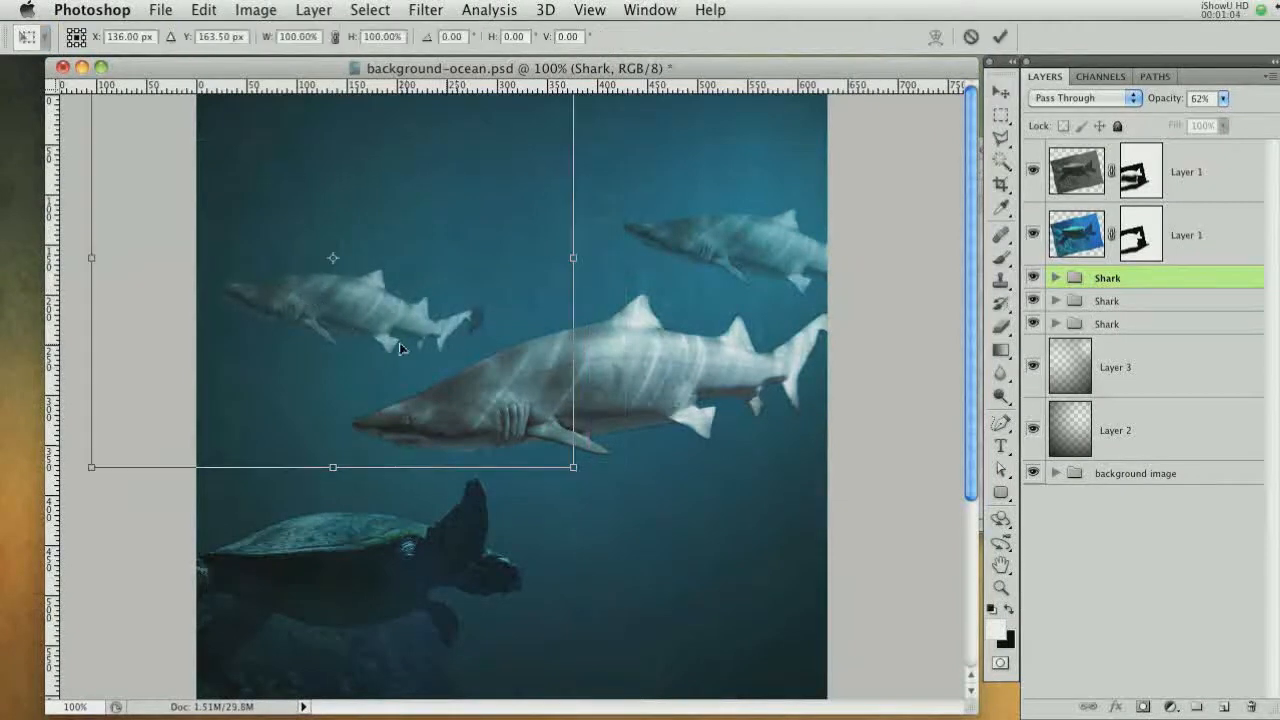
right_click(399, 348)
click(476, 598)
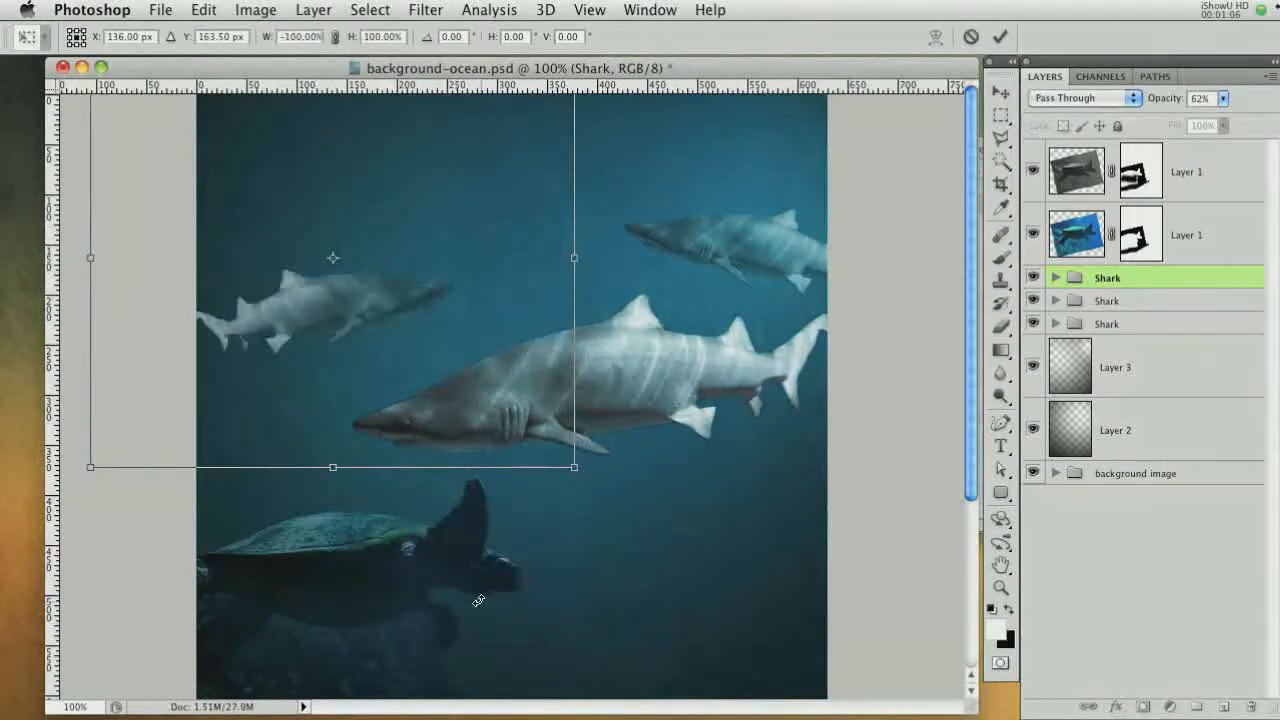
Move the flipped shark copy to the canvas's left edge, rotating it slightly and scaling it down
drag(596, 504, 598, 487)
drag(388, 306, 305, 386)
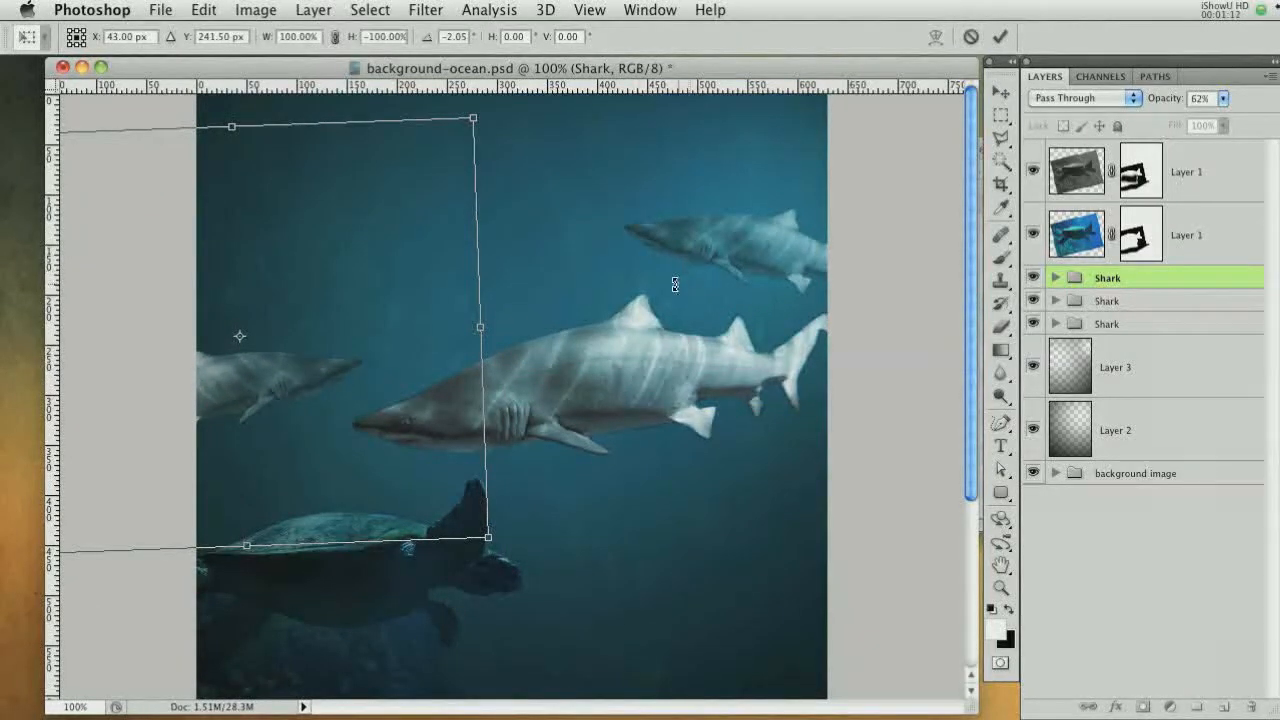
drag(675, 285, 545, 354)
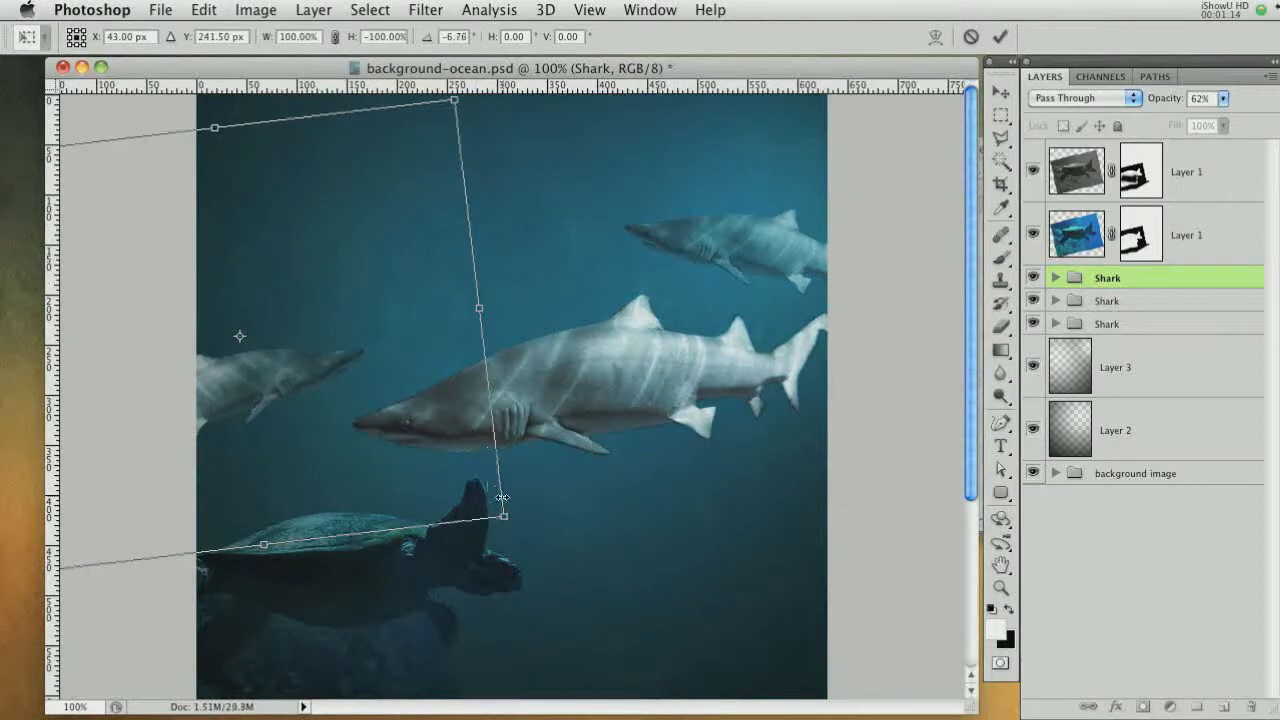
drag(504, 515, 488, 497)
key(Return)
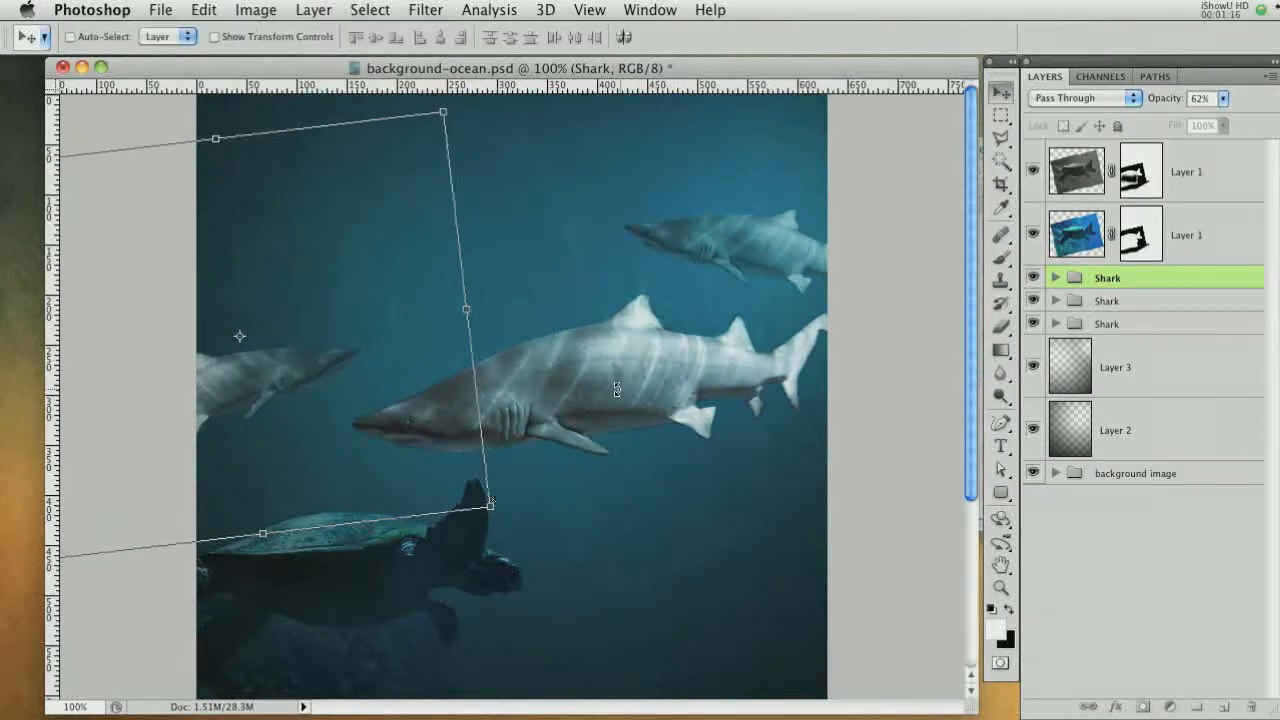
Set the new shark group's opacity to 36%
drag(1174, 108, 1141, 106)
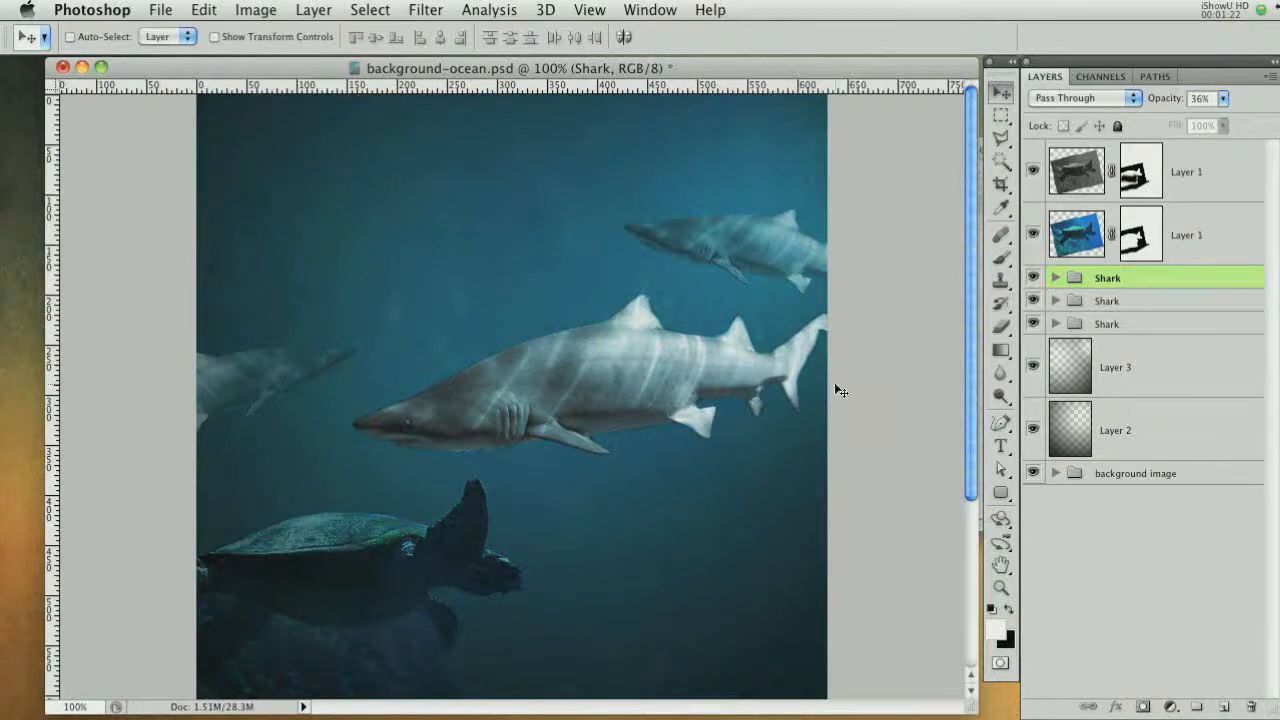
key(i)
double_click(1125, 321)
click(996, 492)
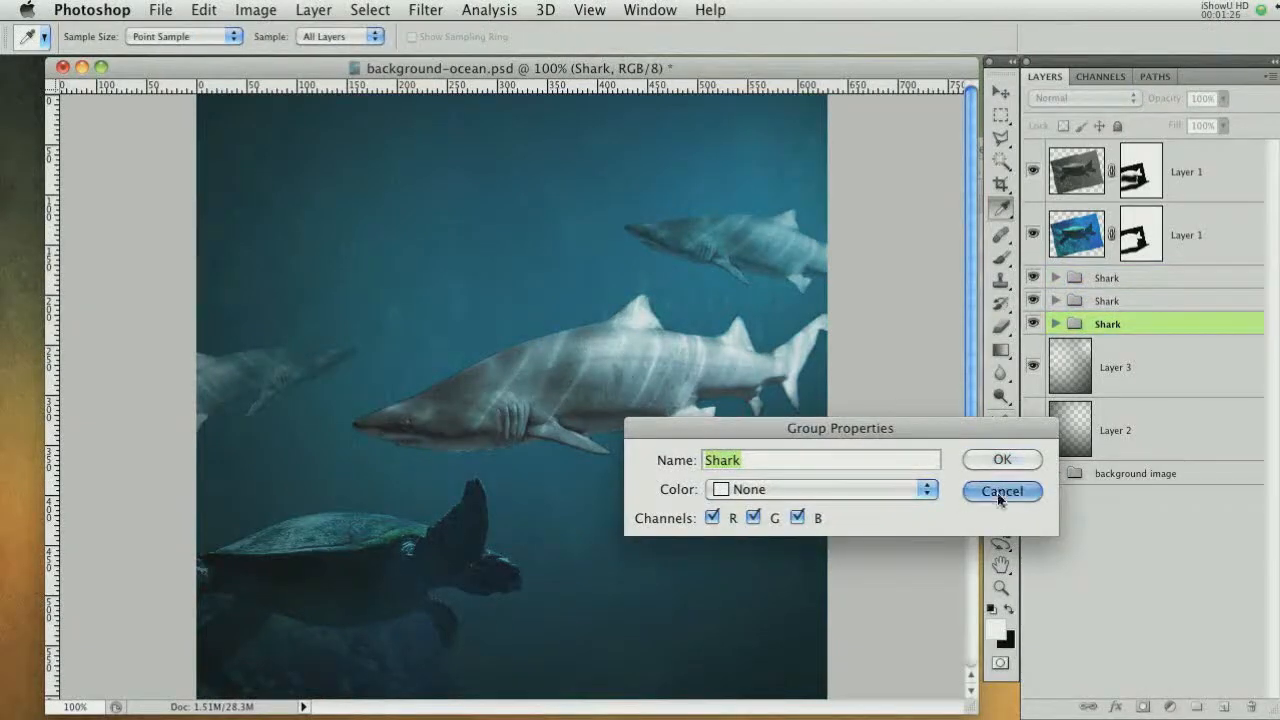
Nudge the two lower Shark groups upward, then move the middle Shark group up further
shift+click(1146, 302)
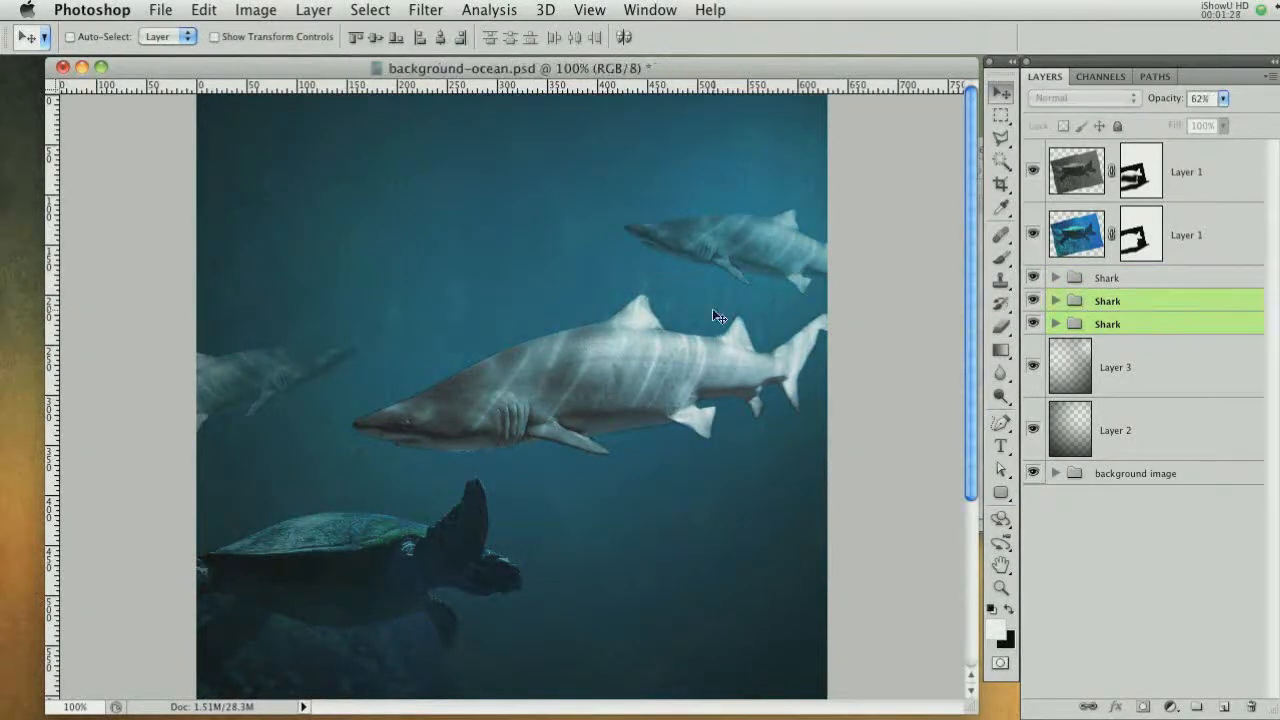
key(shift+Up)
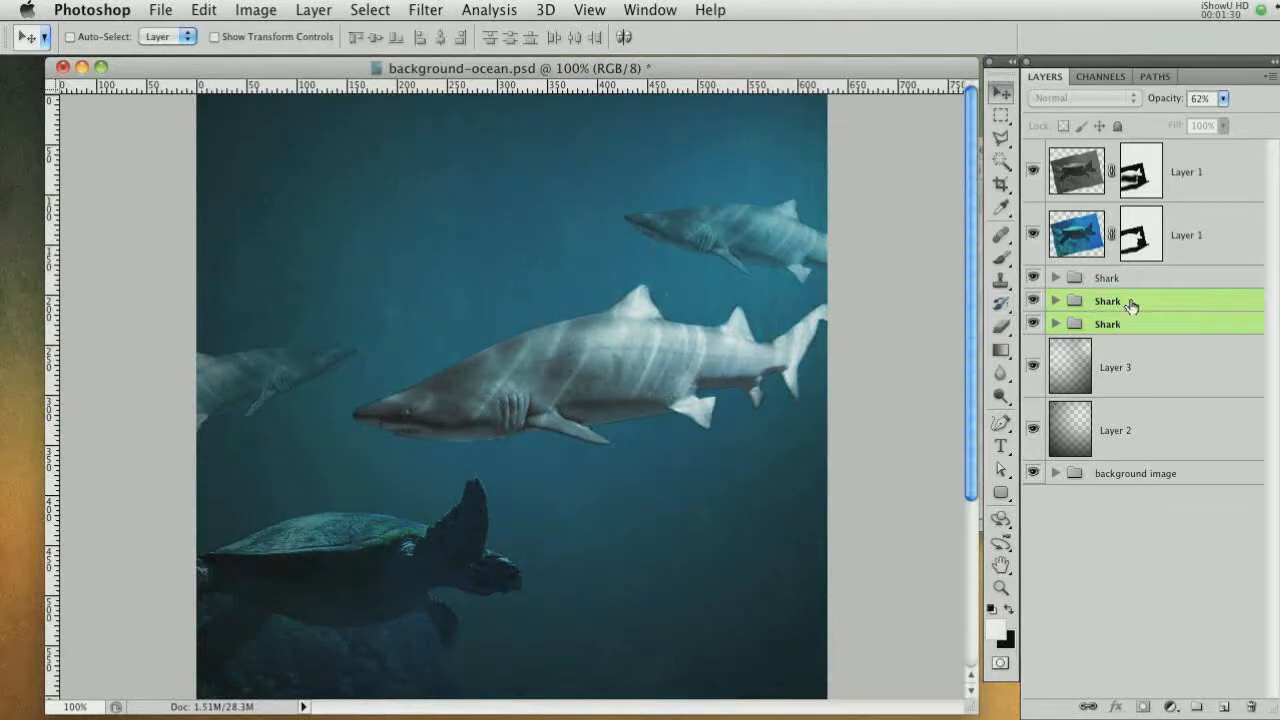
click(1130, 304)
key(shift+Up)
drag(702, 569, 717, 523)
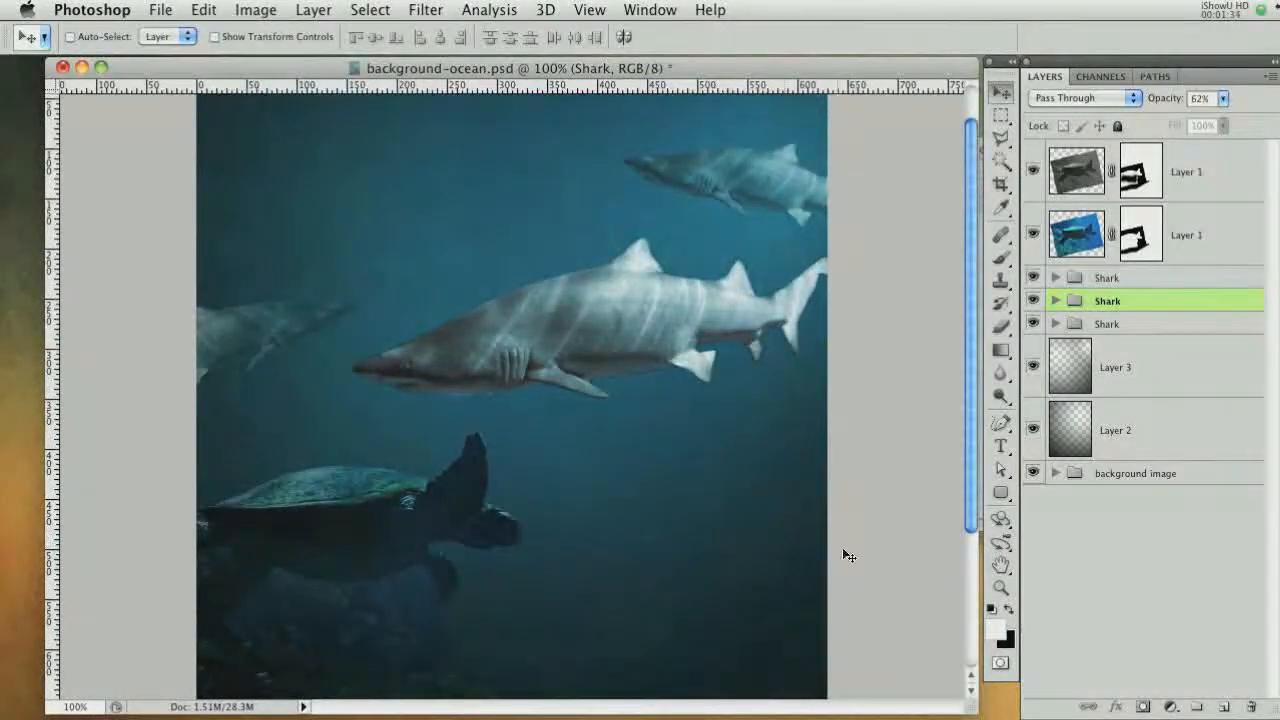
Switch to Finder and drag coral.jpg into the document as a placed image
key(super+Tab)
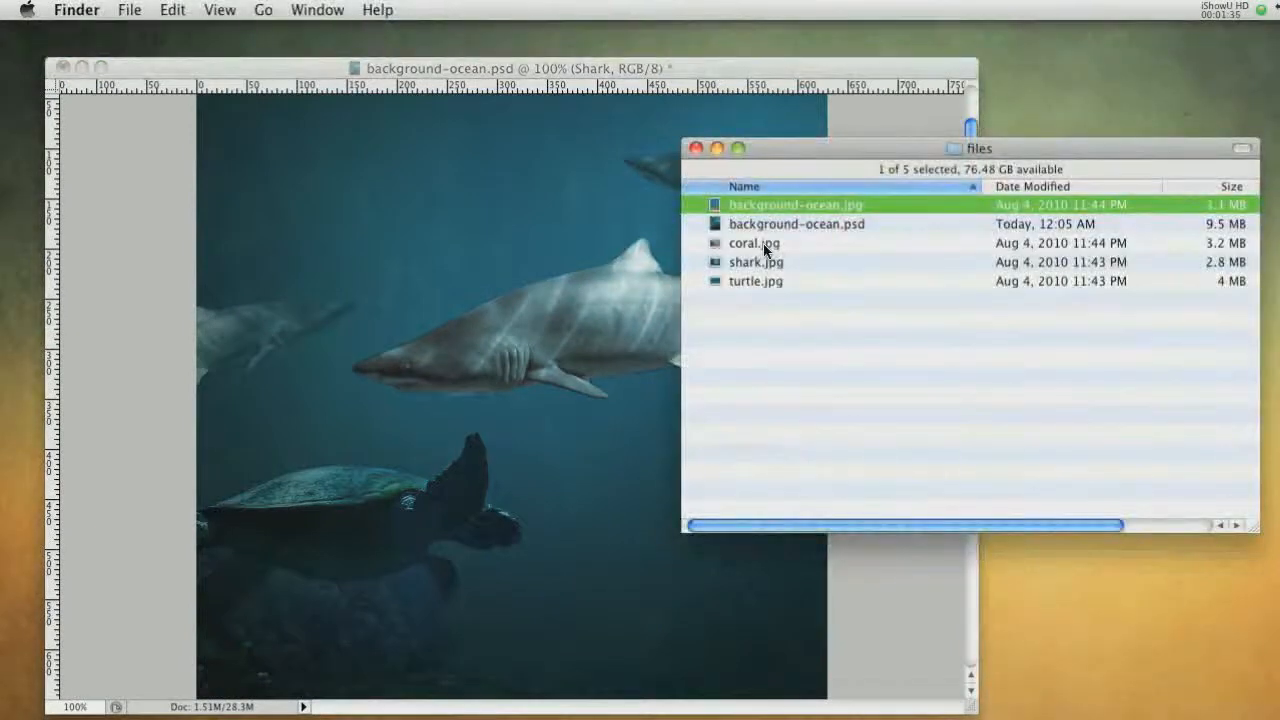
click(770, 246)
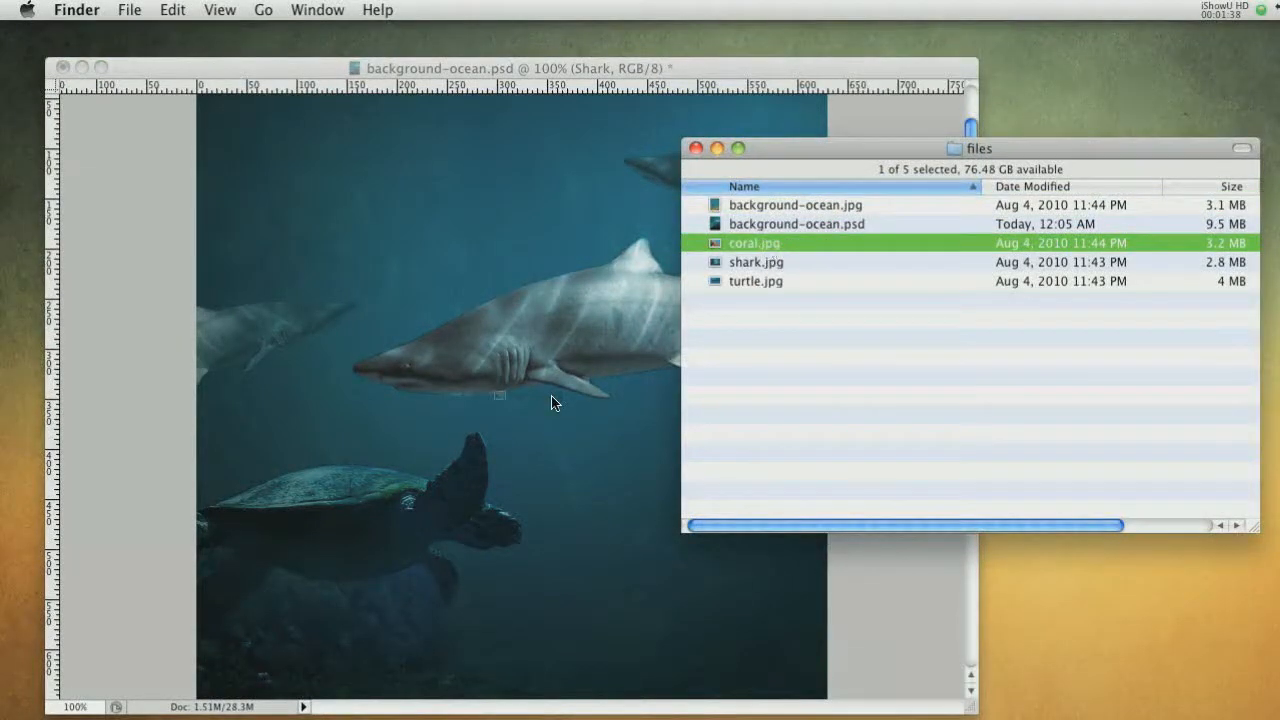
drag(555, 403, 555, 403)
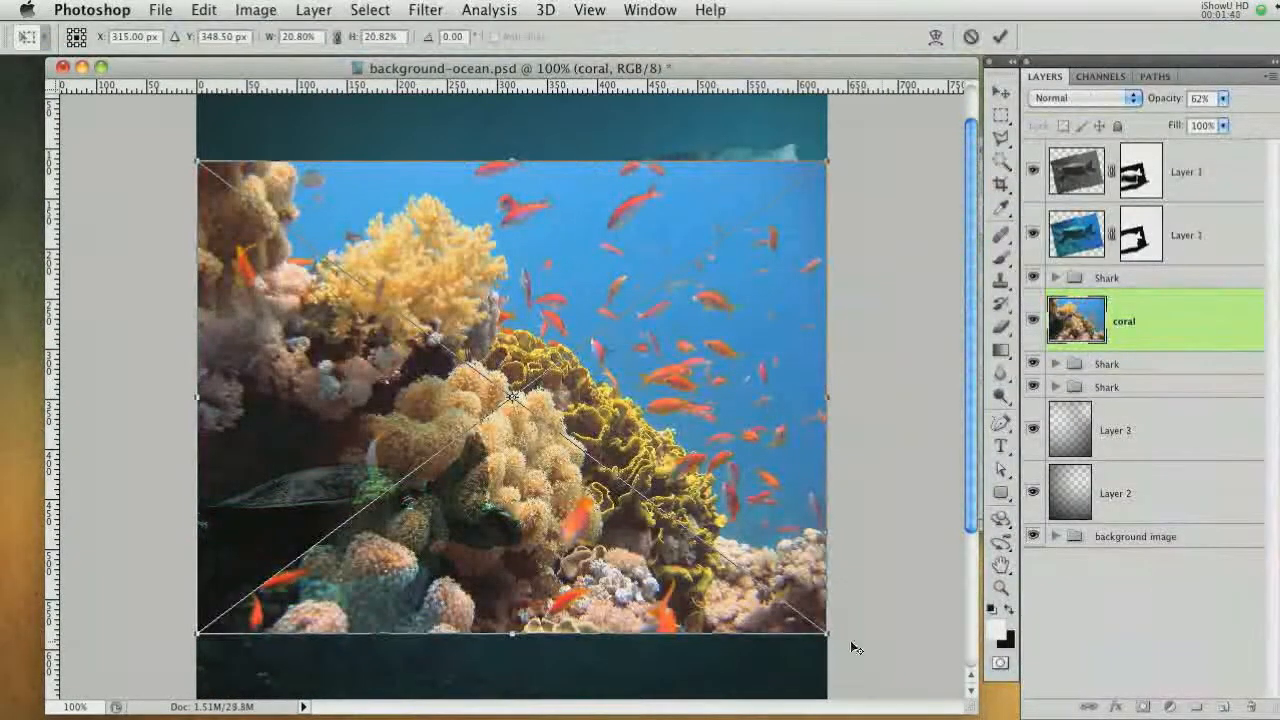
Scale the placed coral image down and flip it horizontally
drag(827, 633, 708, 549)
right_click(651, 392)
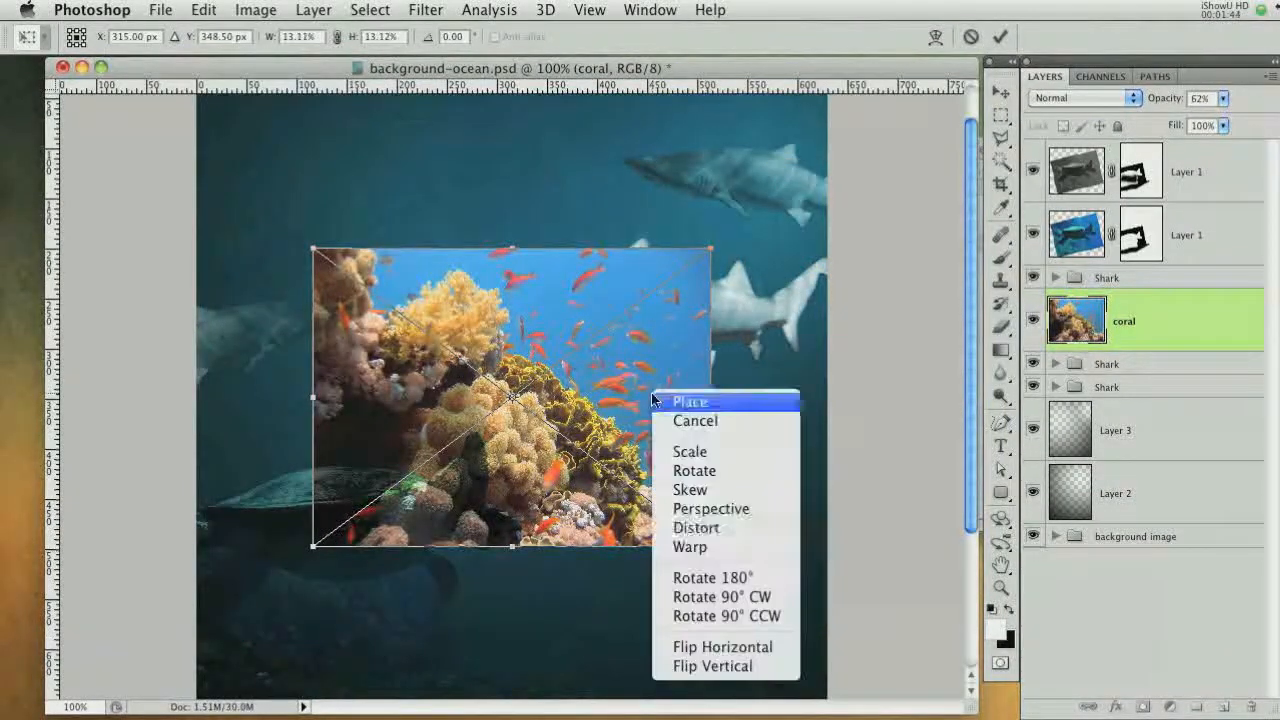
click(711, 648)
Position the coral image at the lower right of the canvas at about 9% scale and commit the placement
drag(620, 470, 736, 523)
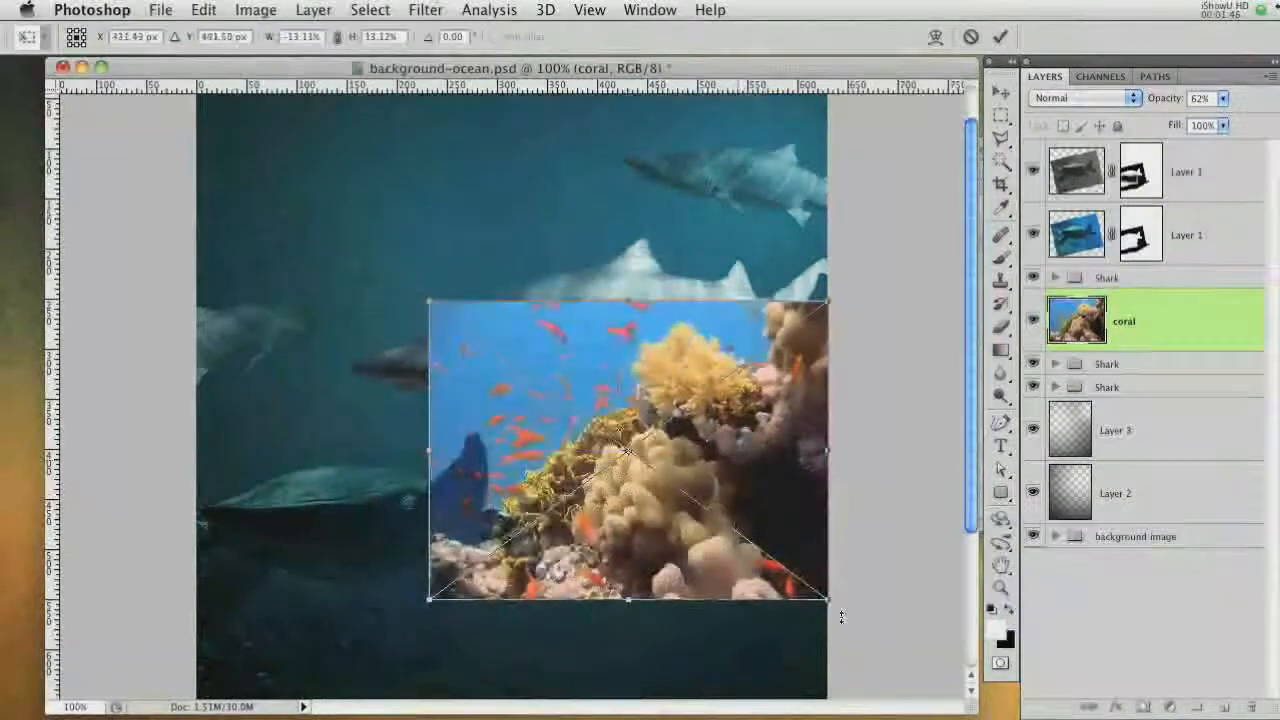
drag(829, 601, 786, 563)
scroll(860, 486, down, 3)
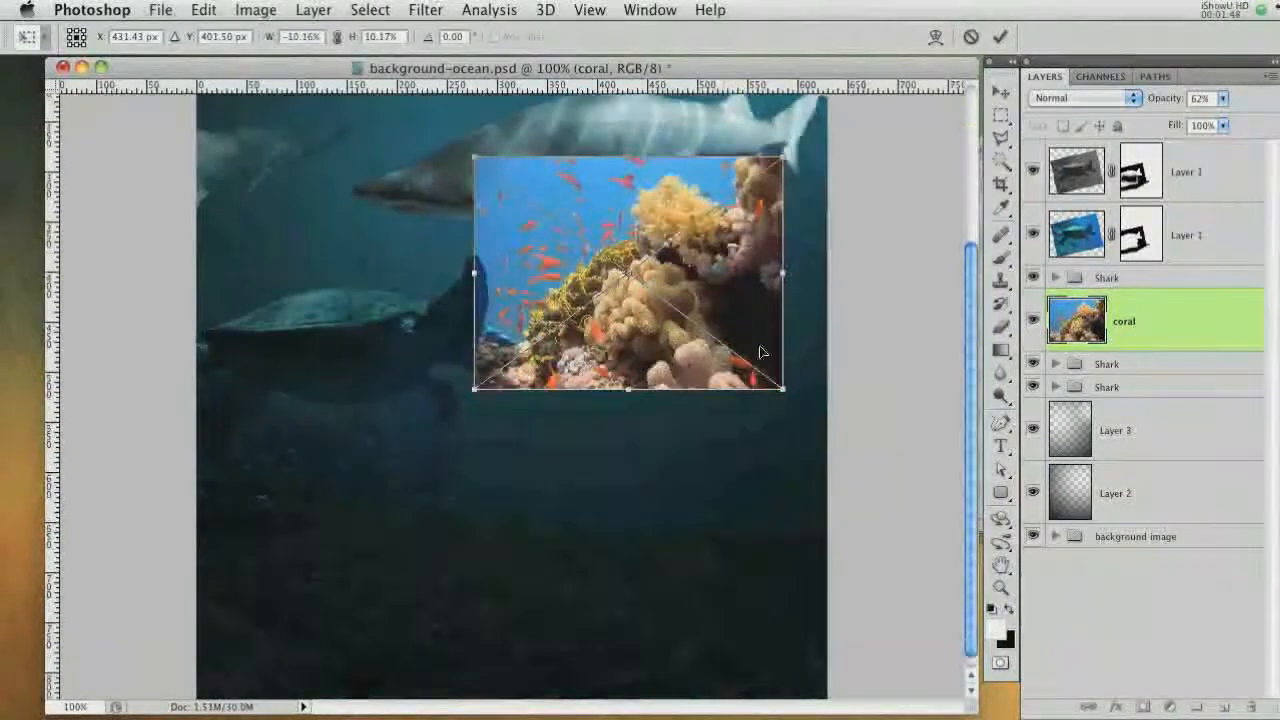
drag(815, 375, 836, 416)
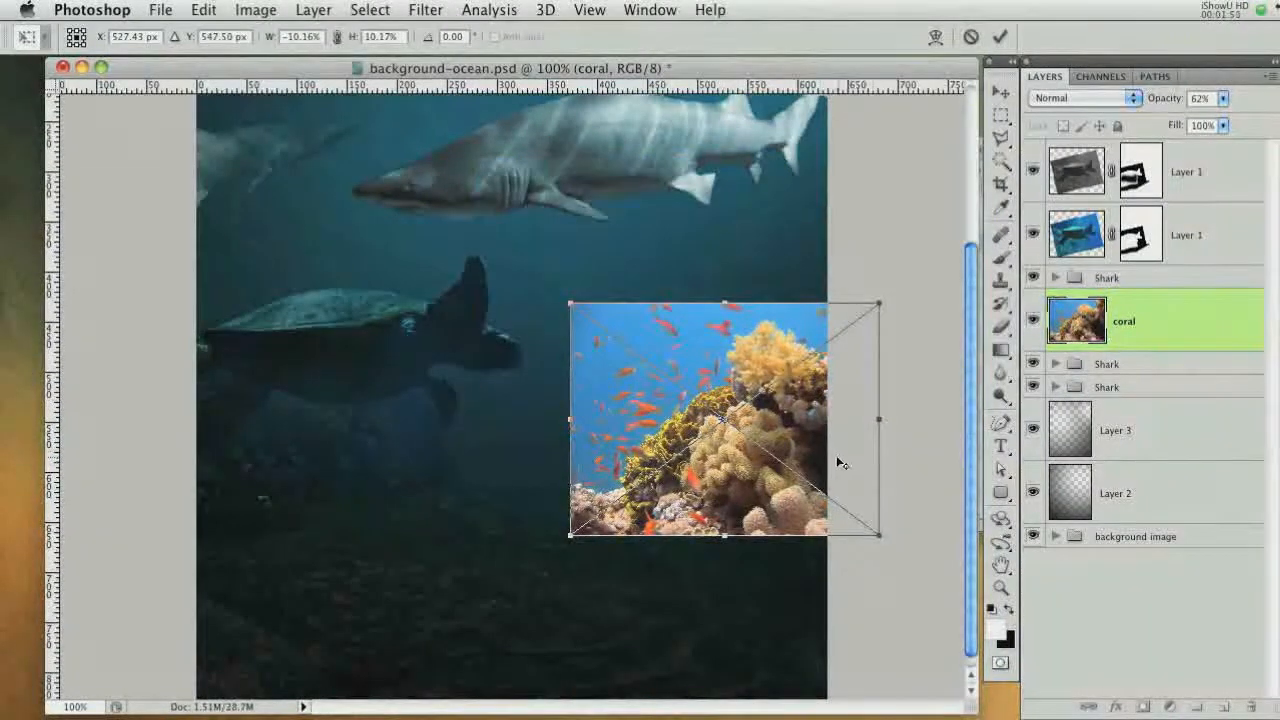
drag(872, 530, 857, 518)
drag(764, 448, 785, 460)
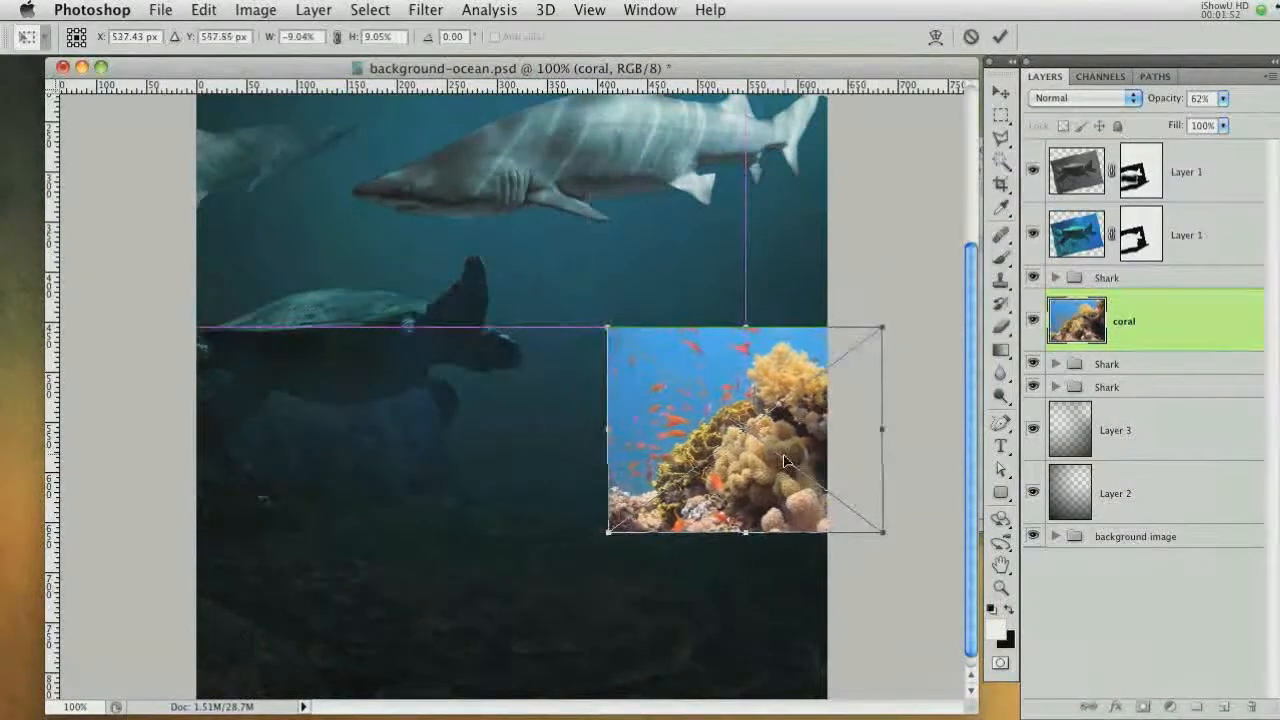
key(Return)
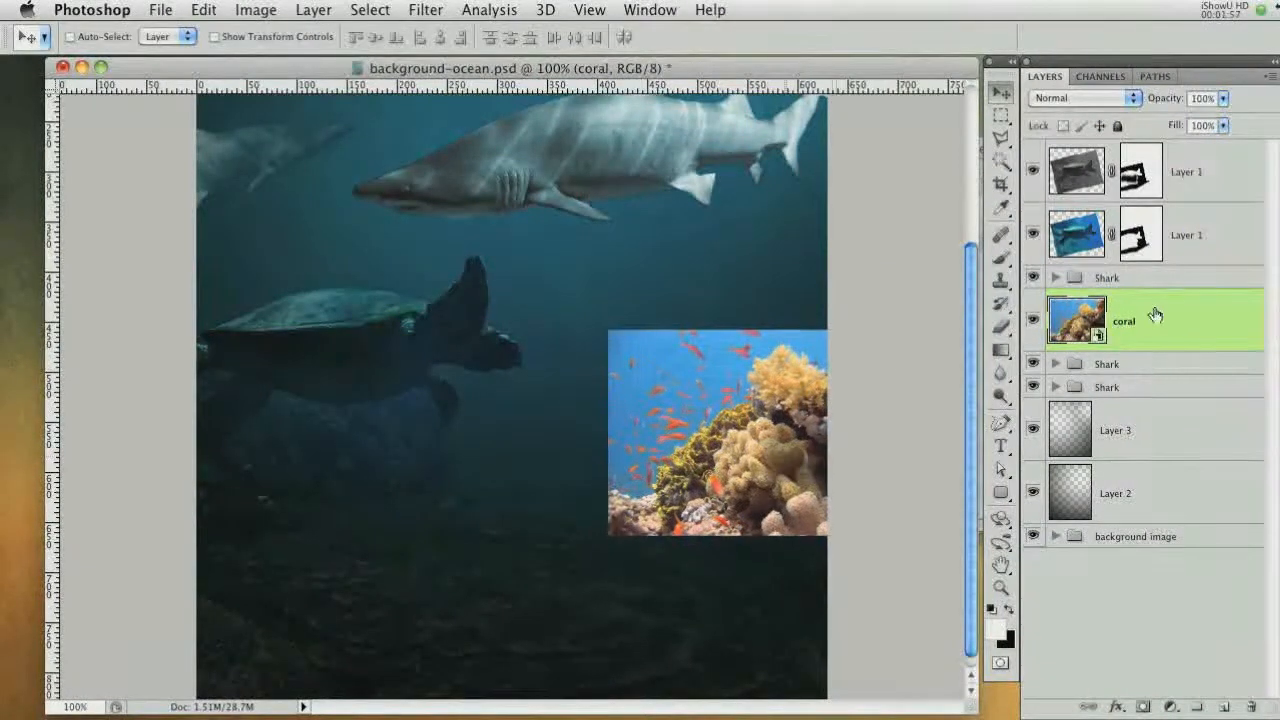
Rasterize the coral layer and add a layer mask to it
right_click(1174, 323)
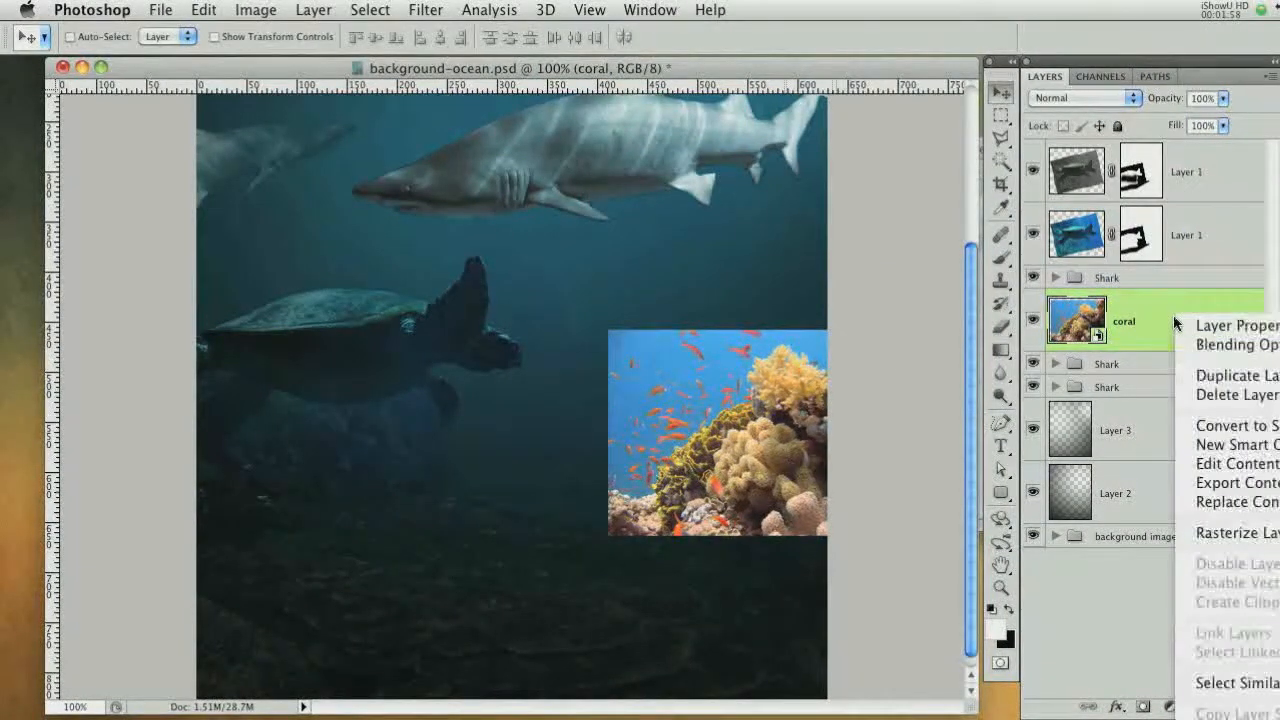
click(1221, 532)
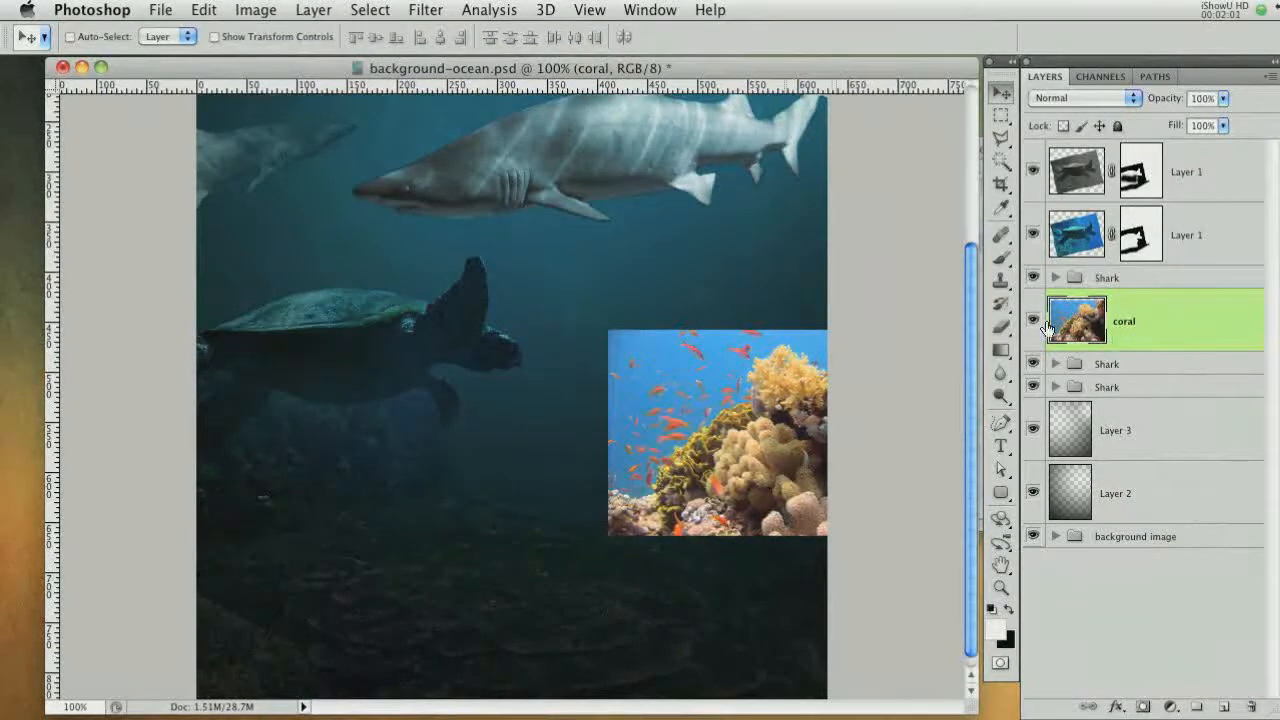
click(1143, 706)
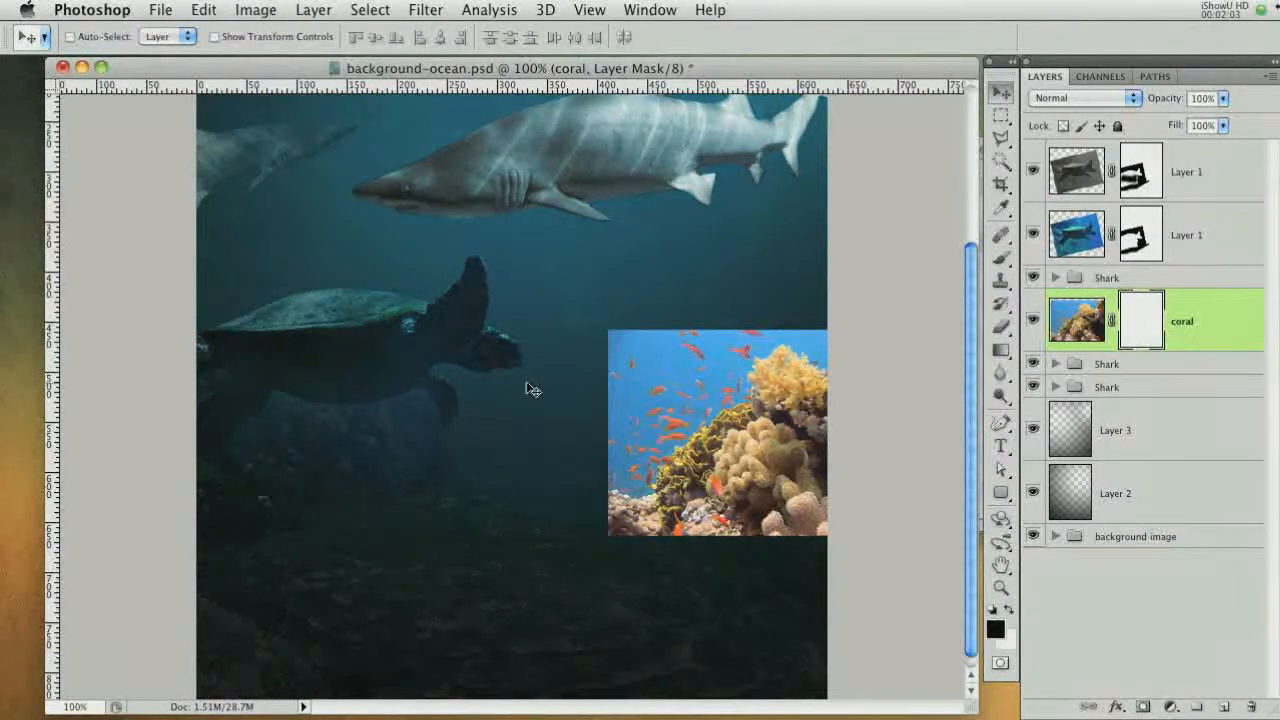
Paint the coral mask black along the image's bottom edge with an 80 px brush
key(ctrl+plus)
drag(642, 406, 462, 359)
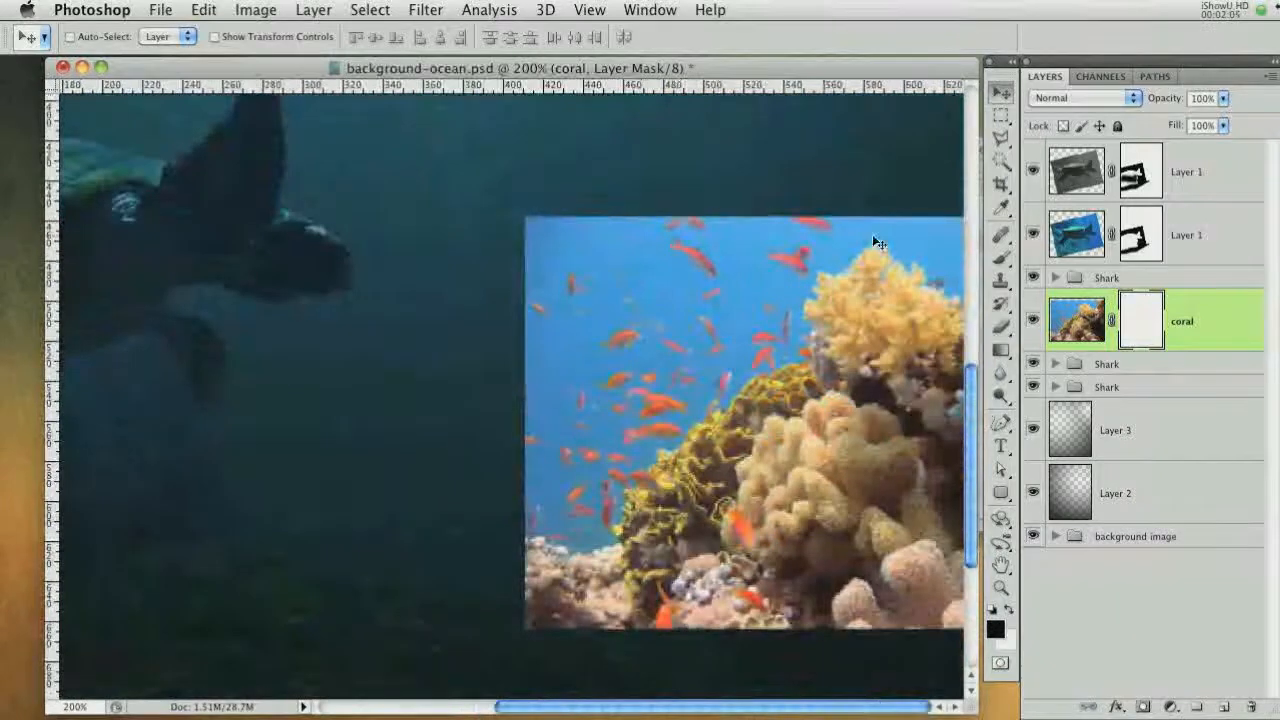
click(1000, 260)
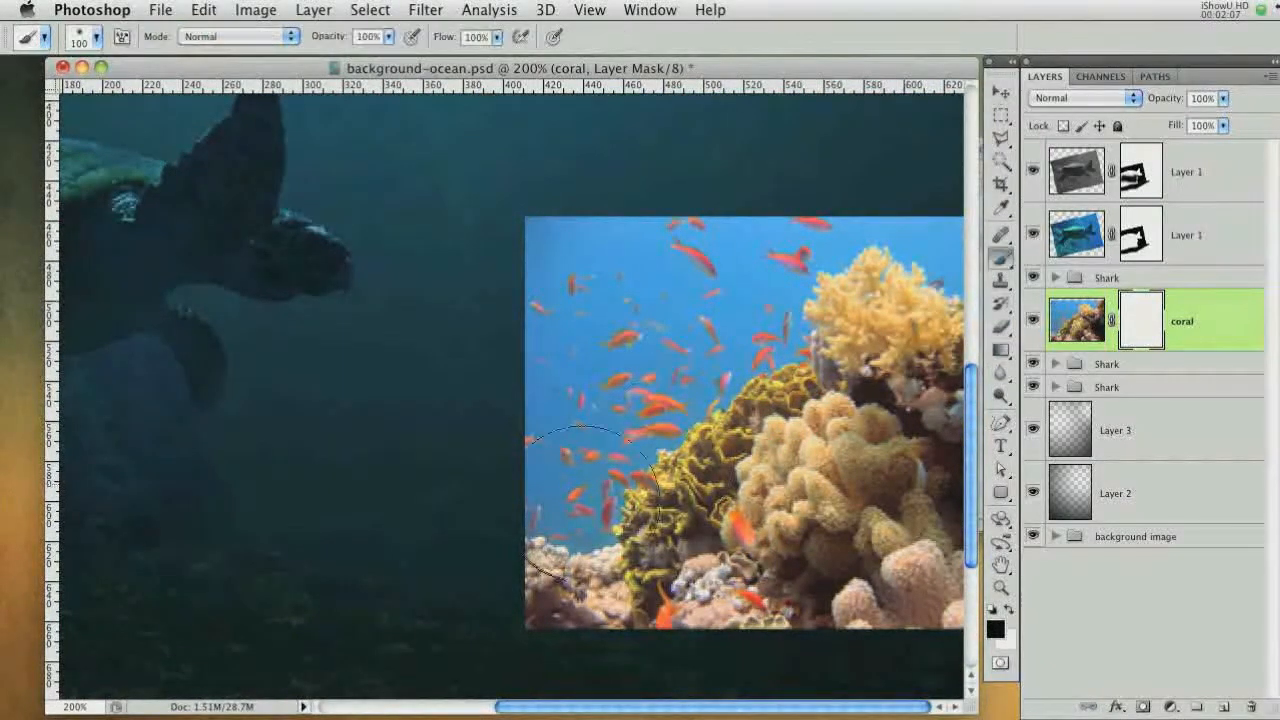
key(bracketleft)
key(bracketleft)
key(bracketleft)
key(bracketleft)
key(bracketleft)
key(bracketleft)
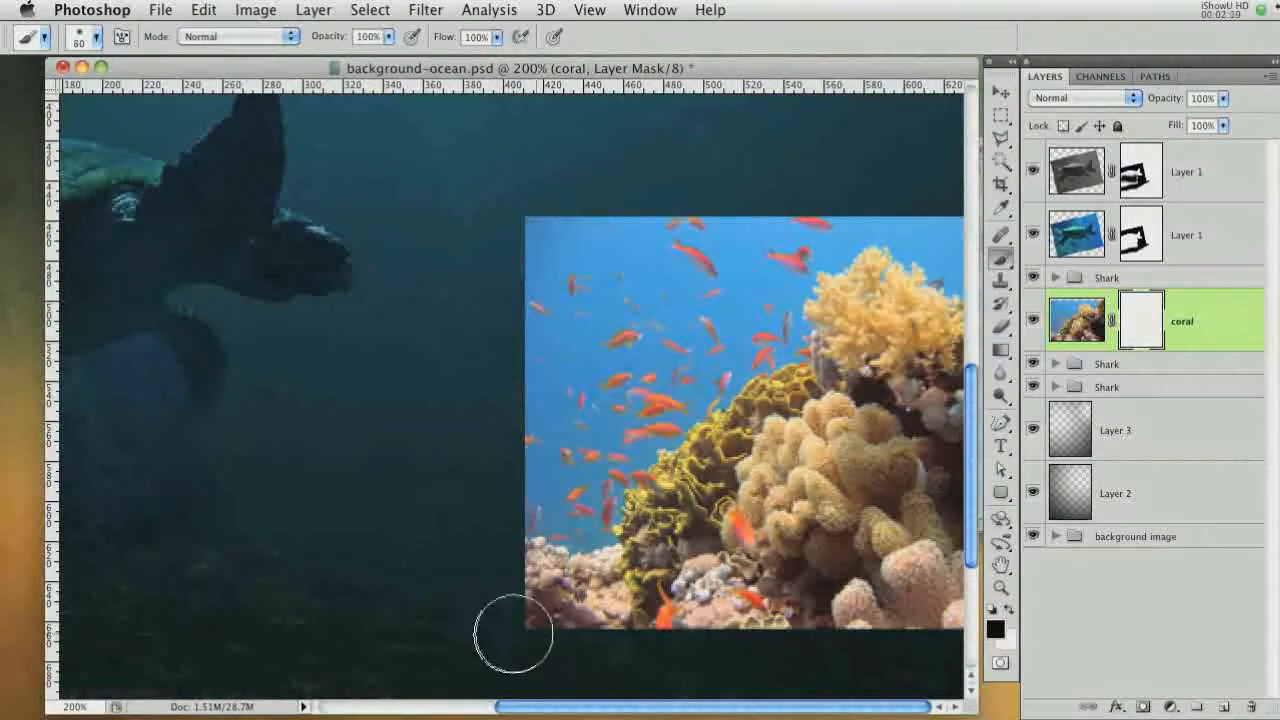
mouse_move(493, 600)
mouse_down()
mouse_move(486, 591)
mouse_move(615, 658)
mouse_move(706, 671)
mouse_move(751, 666)
mouse_move(700, 657)
mouse_move(870, 668)
mouse_move(960, 651)
mouse_move(850, 678)
mouse_up()
mouse_move(936, 662)
mouse_down()
mouse_move(920, 651)
mouse_move(837, 680)
mouse_move(812, 640)
mouse_up()
Paint out the coral's left side and blue water background in the mask with smaller brushes
key(bracketleft)
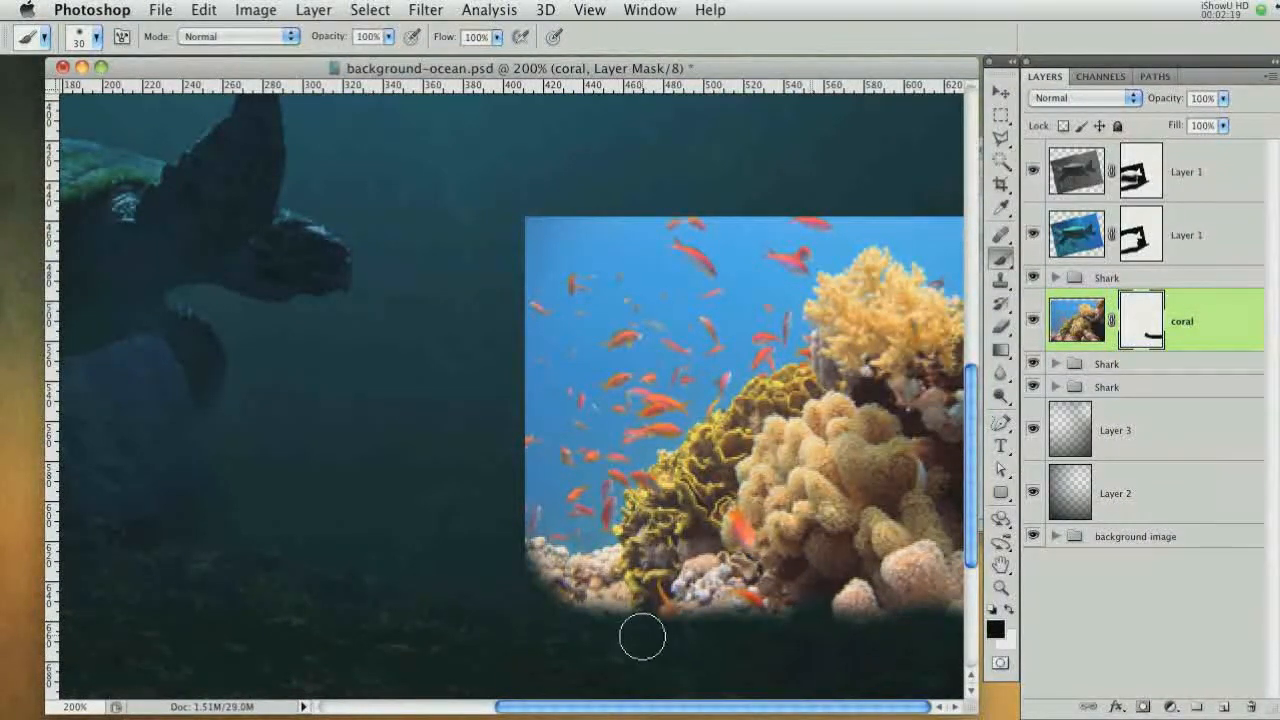
mouse_move(503, 525)
mouse_down()
mouse_move(503, 543)
mouse_move(534, 486)
mouse_move(518, 512)
mouse_move(570, 522)
mouse_move(615, 470)
mouse_up()
key(bracketleft)
key(bracketright)
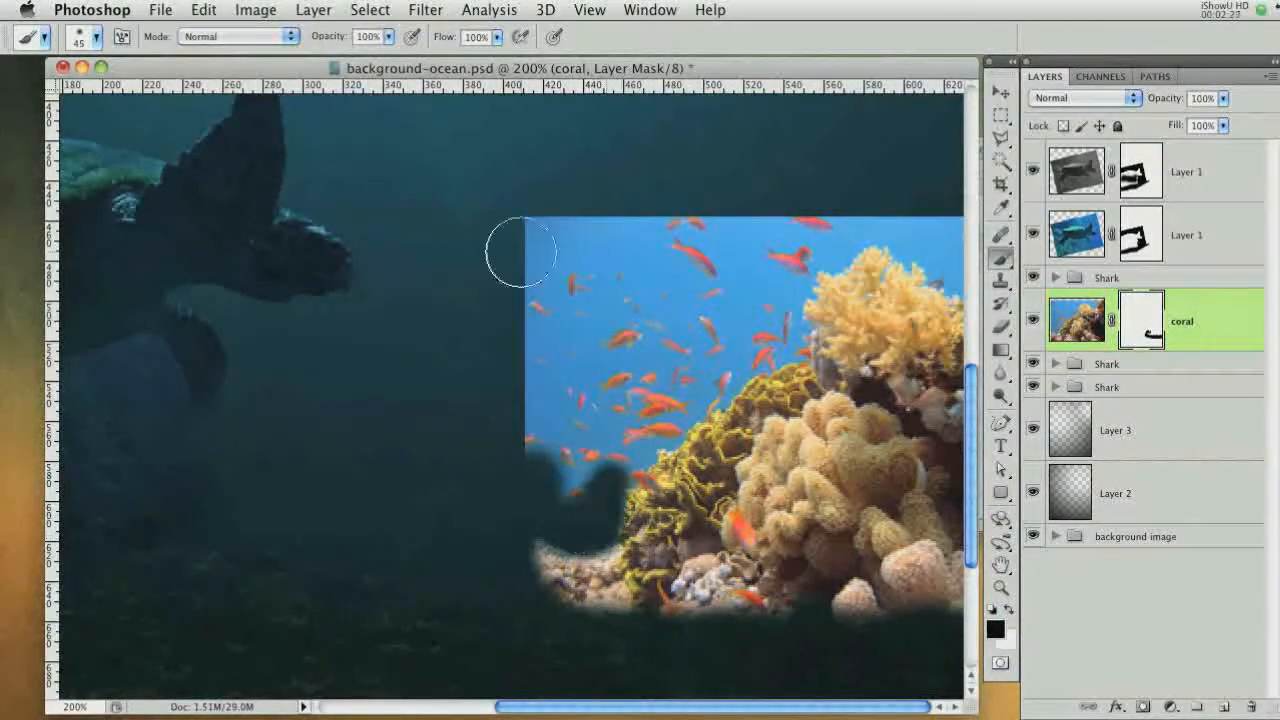
mouse_move(506, 251)
mouse_down()
mouse_move(620, 449)
mouse_move(712, 387)
mouse_up()
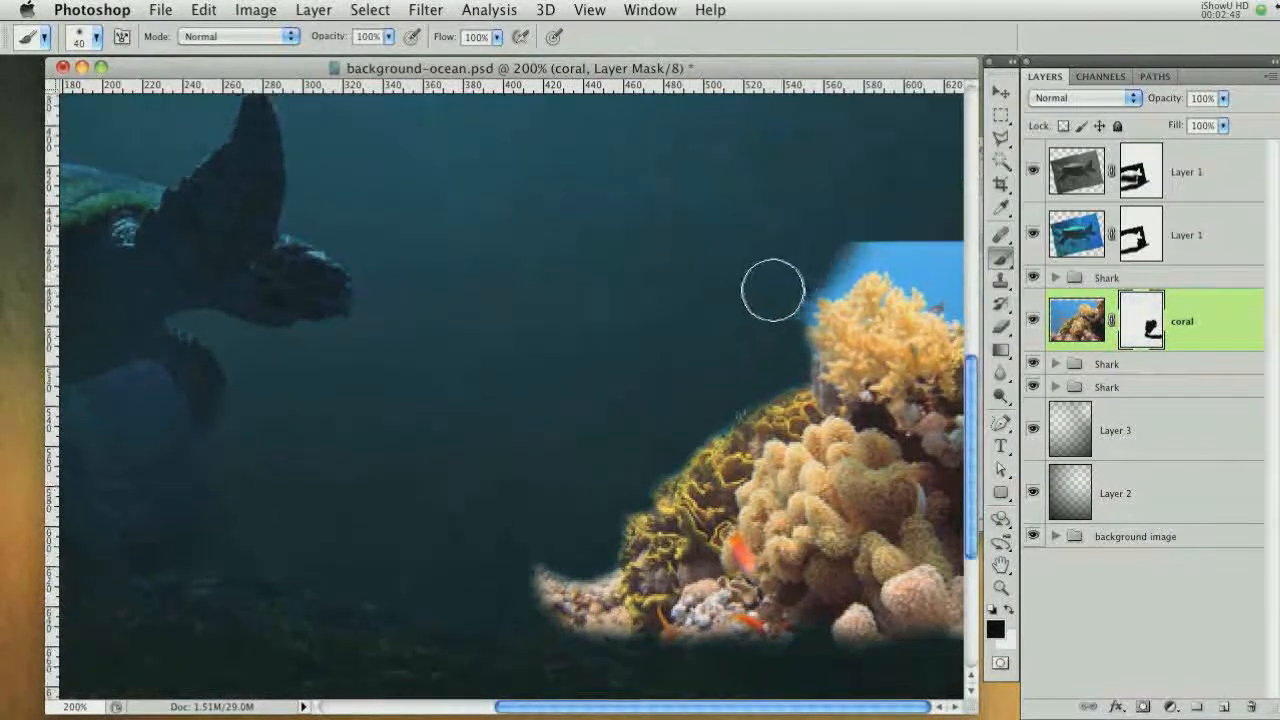
drag(771, 286, 843, 262)
mouse_move(945, 280)
mouse_down()
mouse_move(783, 314)
mouse_move(509, 571)
mouse_move(560, 620)
mouse_up()
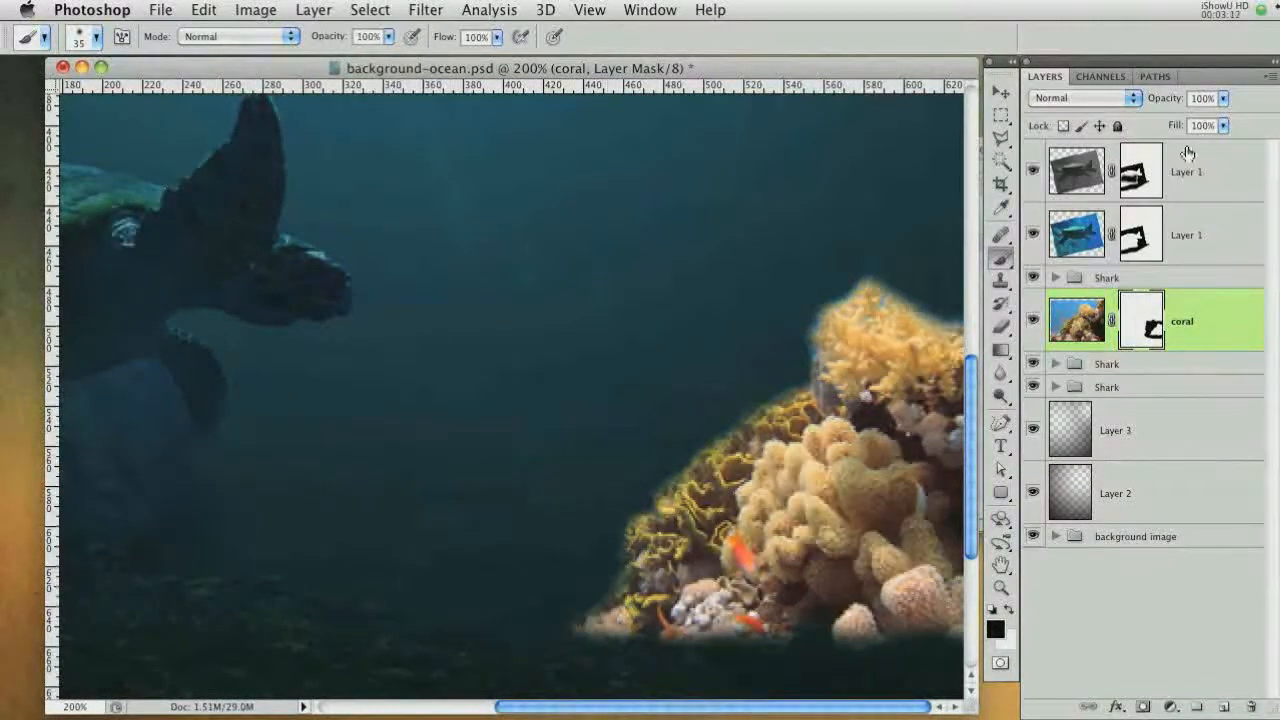
Set the coral layer's blend mode to Overlay and its opacity to 40%
click(1083, 95)
click(1062, 292)
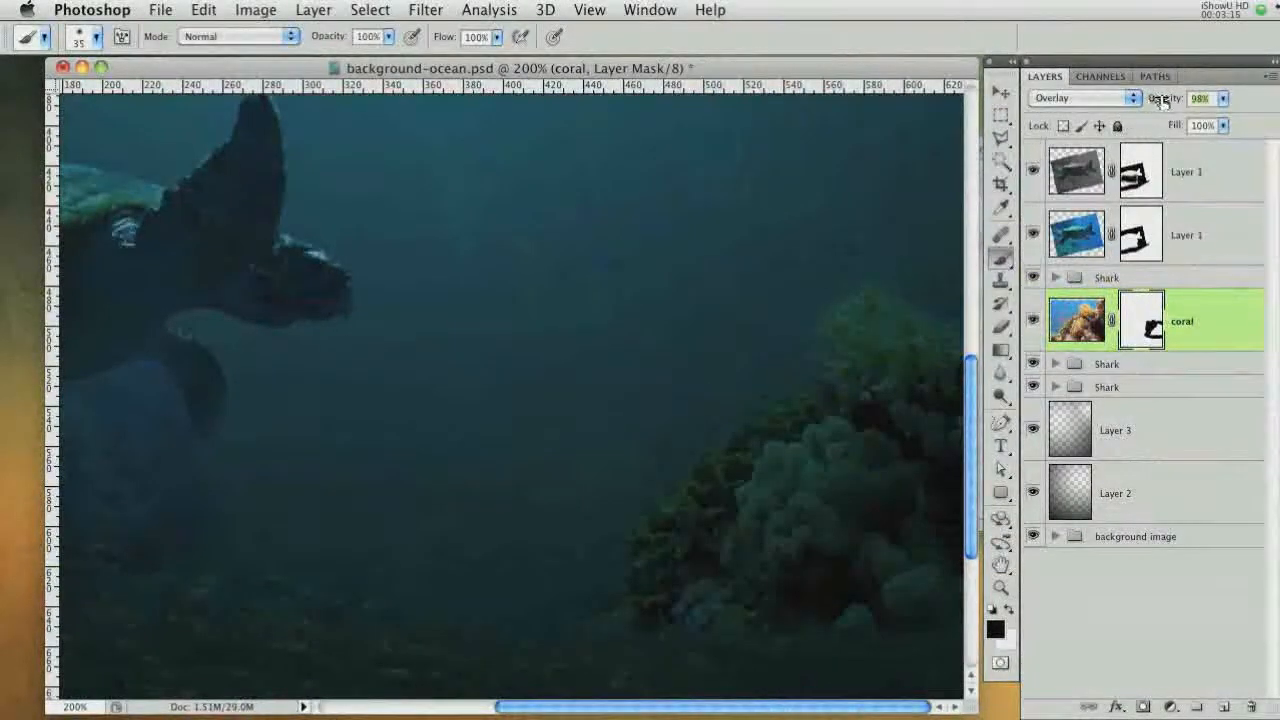
drag(1156, 100, 1102, 100)
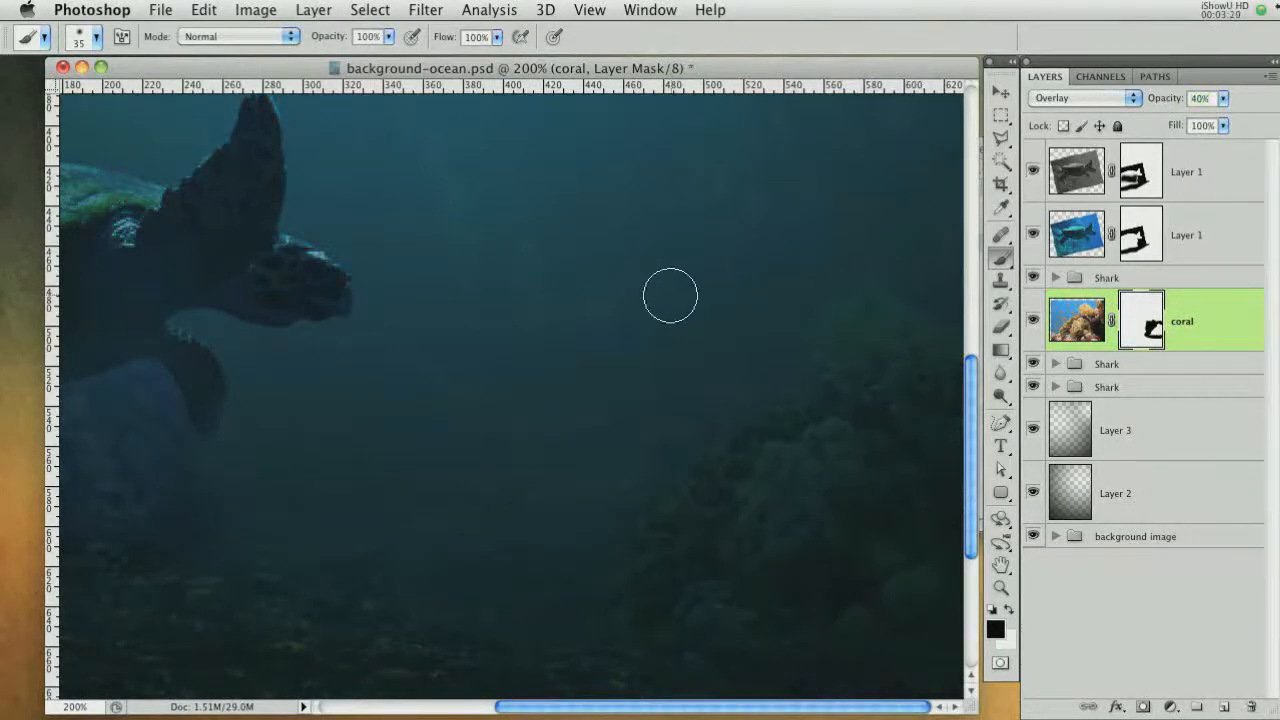
Paint the coral mask near the canvas's right edge with an 80 px brush
key(super+minus)
key(super+minus)
key(super+equal)
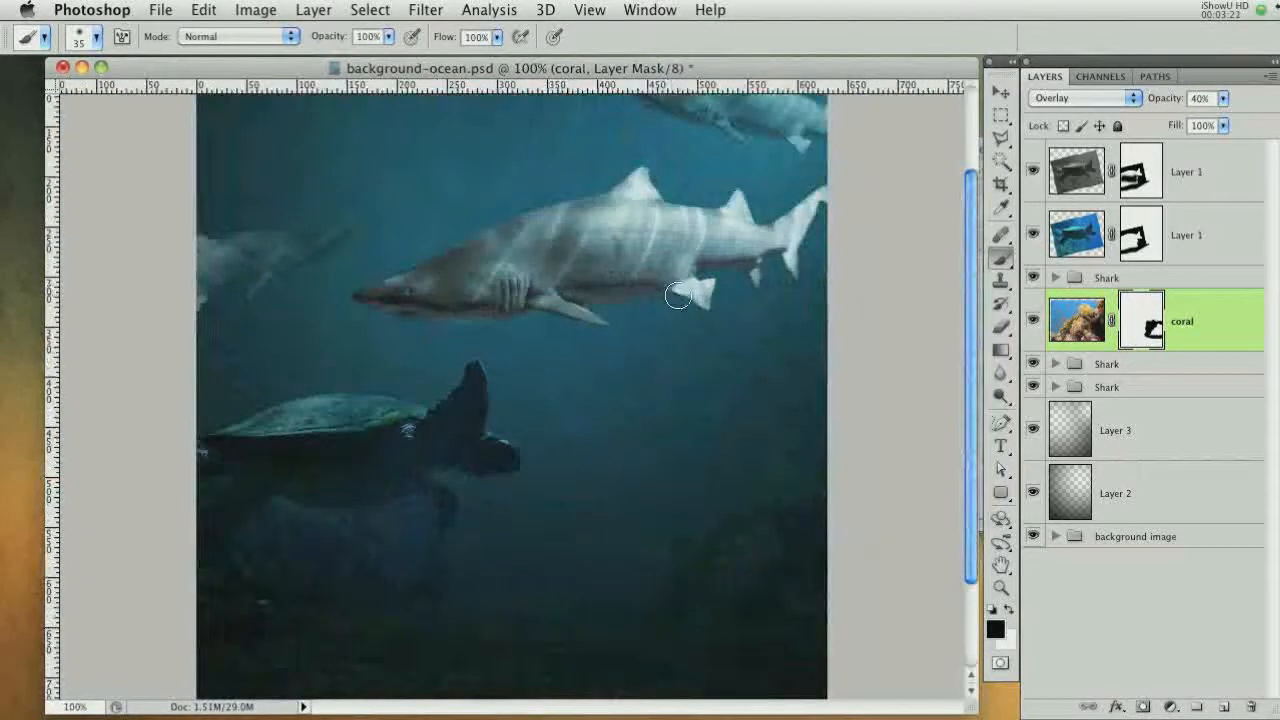
key(bracketright)
key(bracketright)
key(bracketright)
key(bracketright)
key(bracketright)
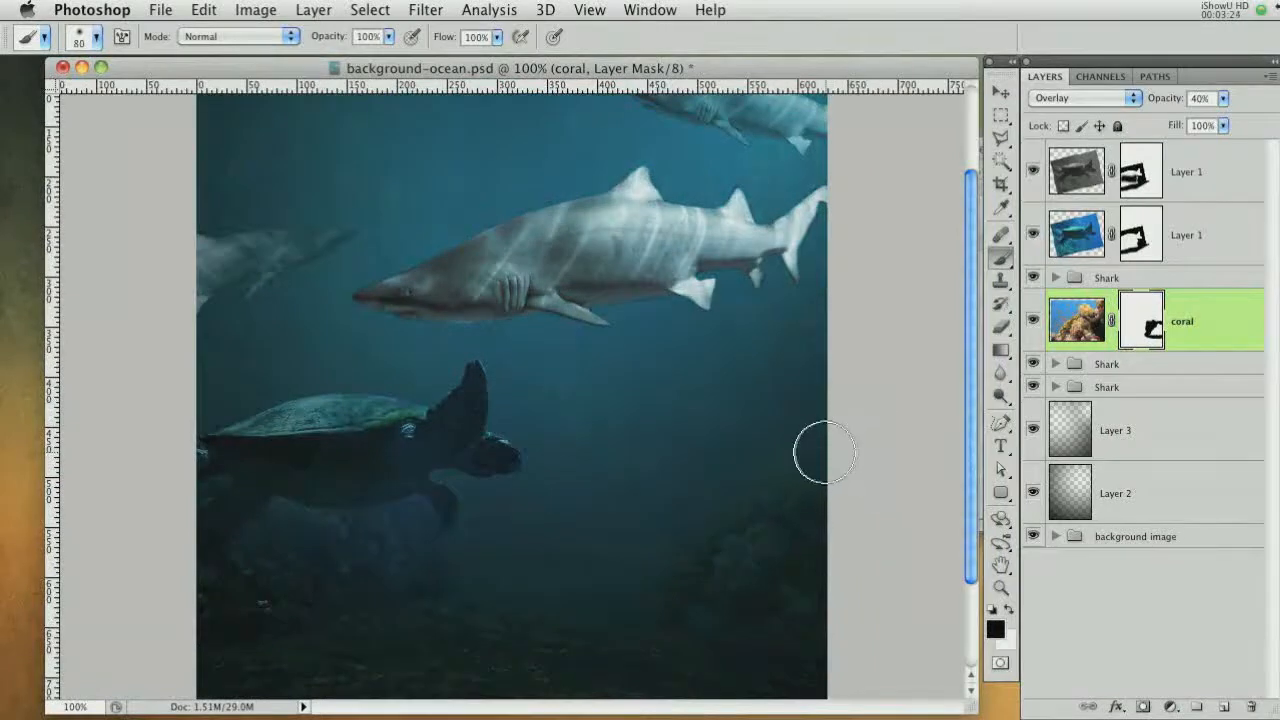
drag(824, 451, 767, 428)
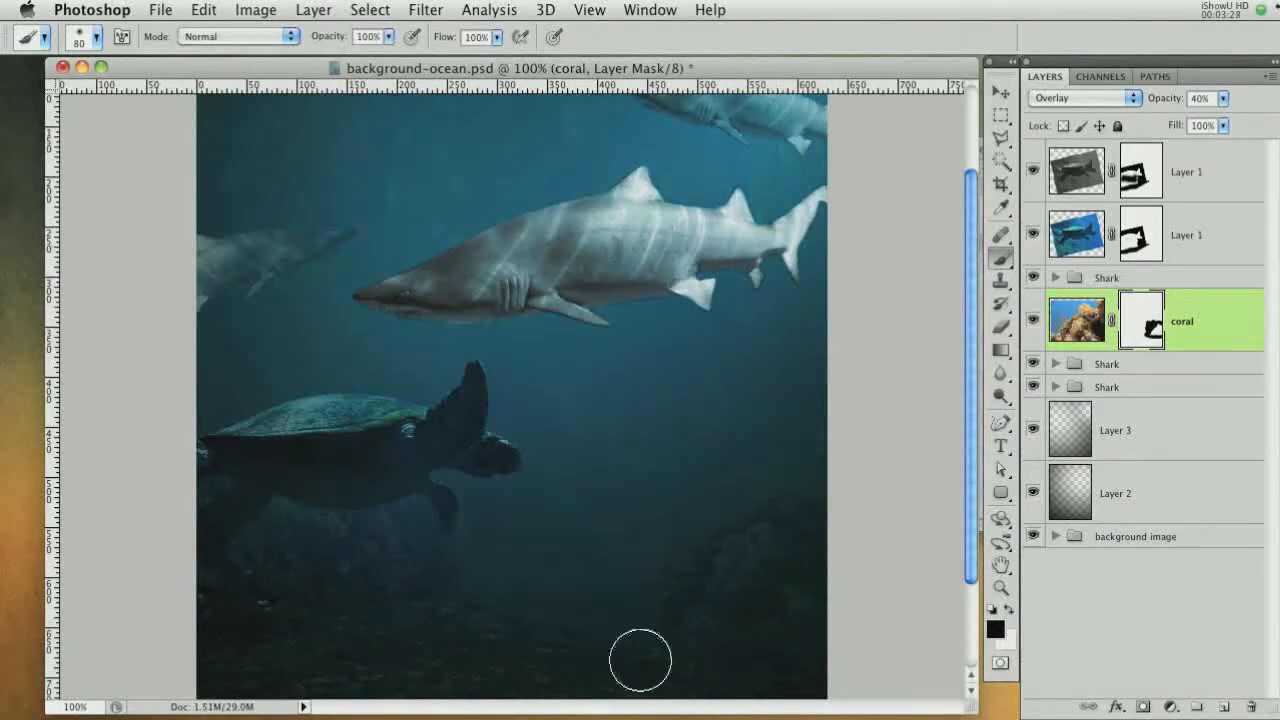
Group the two turtle layers and name the new group Turtle
click(1103, 240)
shift+click(1216, 182)
key(super+g)
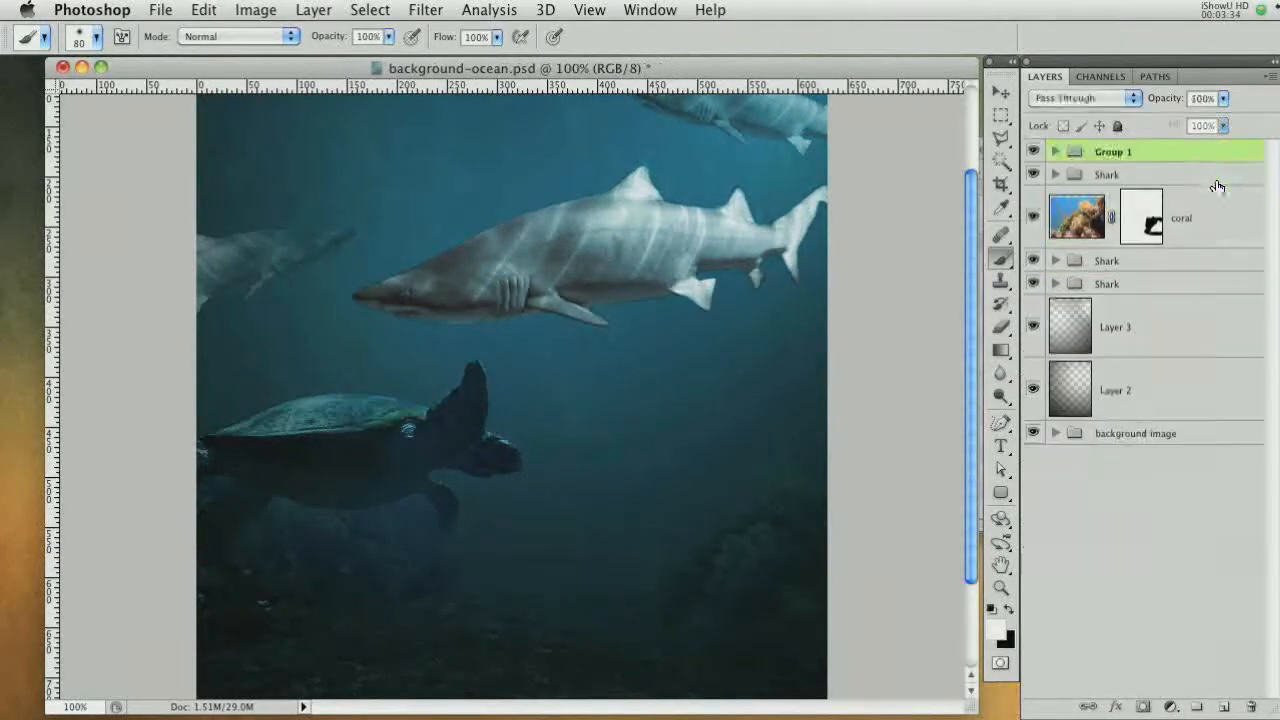
double_click(1124, 156)
text(Tu)
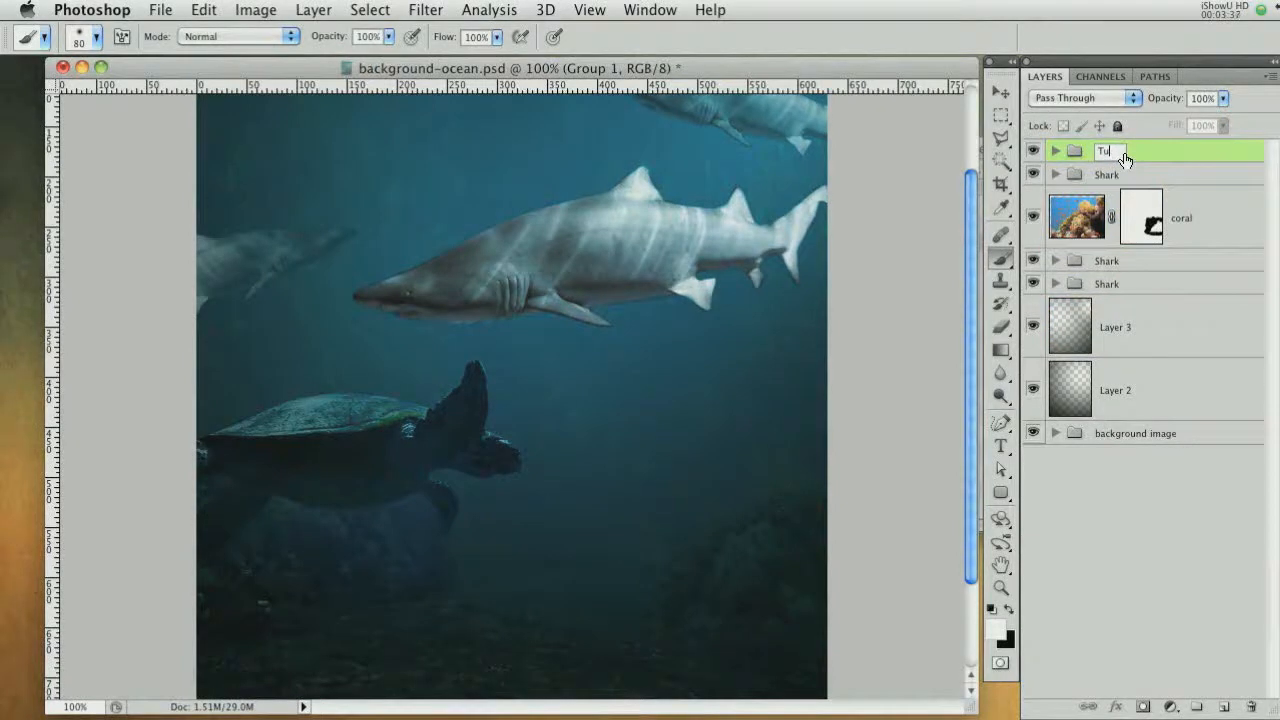
text(trlrtle)
key(Return)
Move the Turtle group slightly down and duplicate it with a copy placed near the canvas's upper left
click(1001, 92)
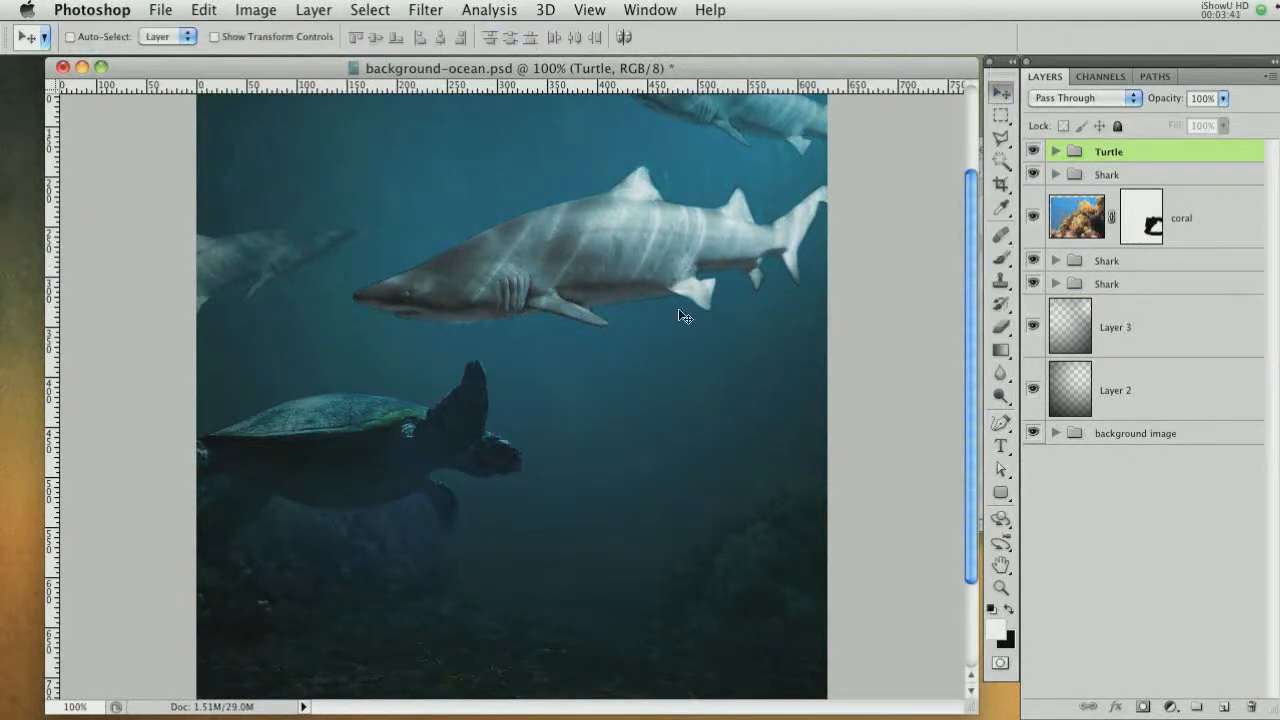
drag(521, 317, 530, 394)
drag(457, 552, 412, 226)
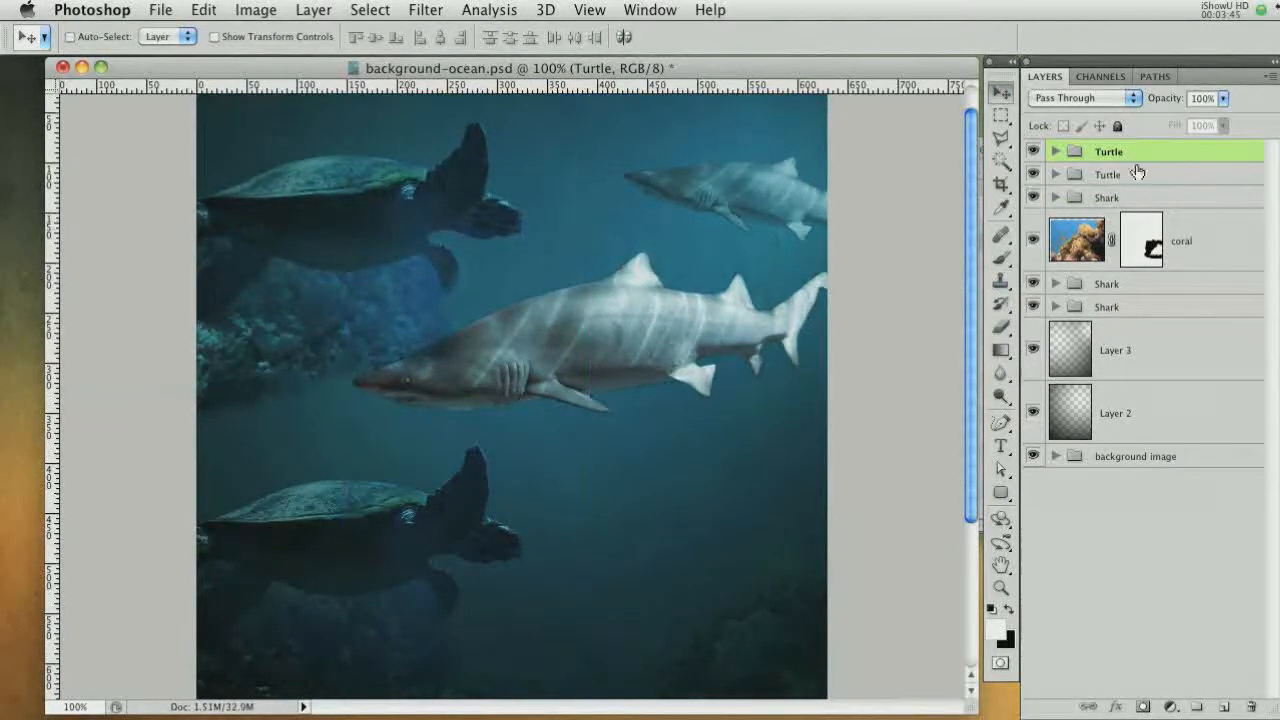
Add a layer mask to the copied Turtle group and paint out the coral beneath the turtle with an 80 px brush
click(1143, 706)
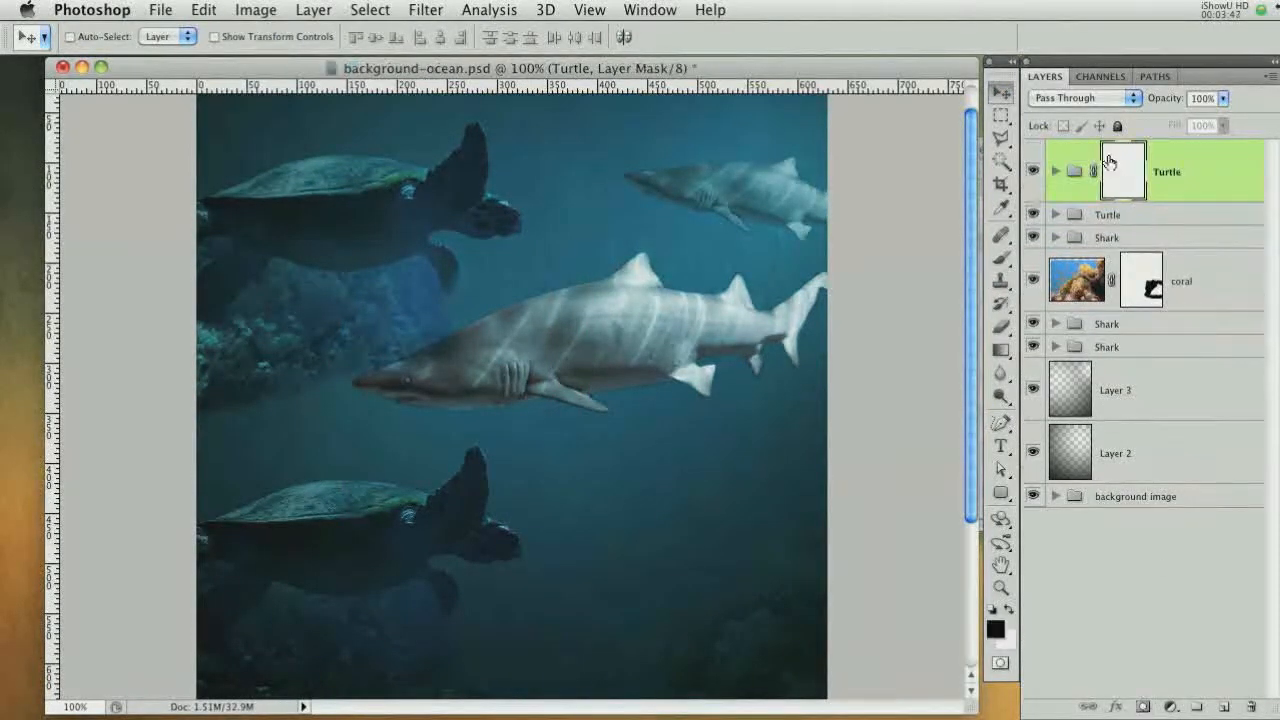
click(1000, 258)
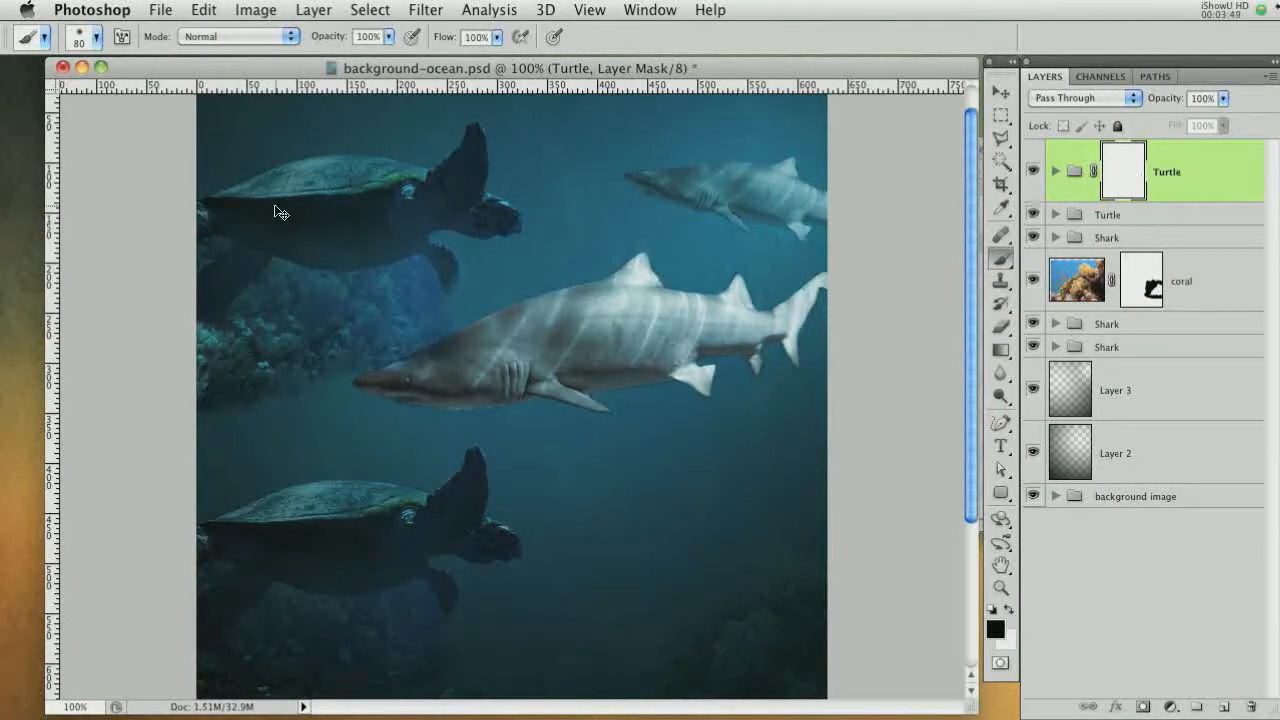
key(super+plus)
drag(284, 214, 746, 386)
drag(574, 409, 508, 409)
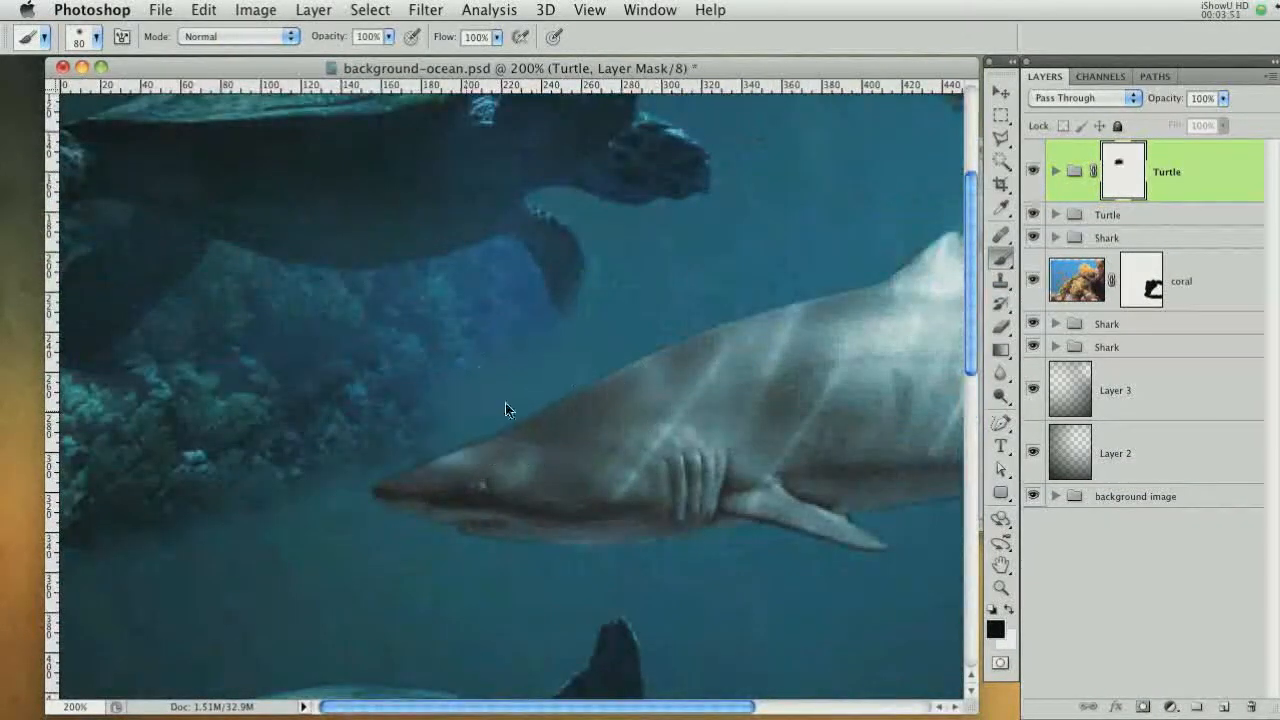
Reduce the brush to 25 px and continue masking out the area below and behind the upper turtle
key([)
key(bracketleft)
key(bracketleft)
key(bracketleft)
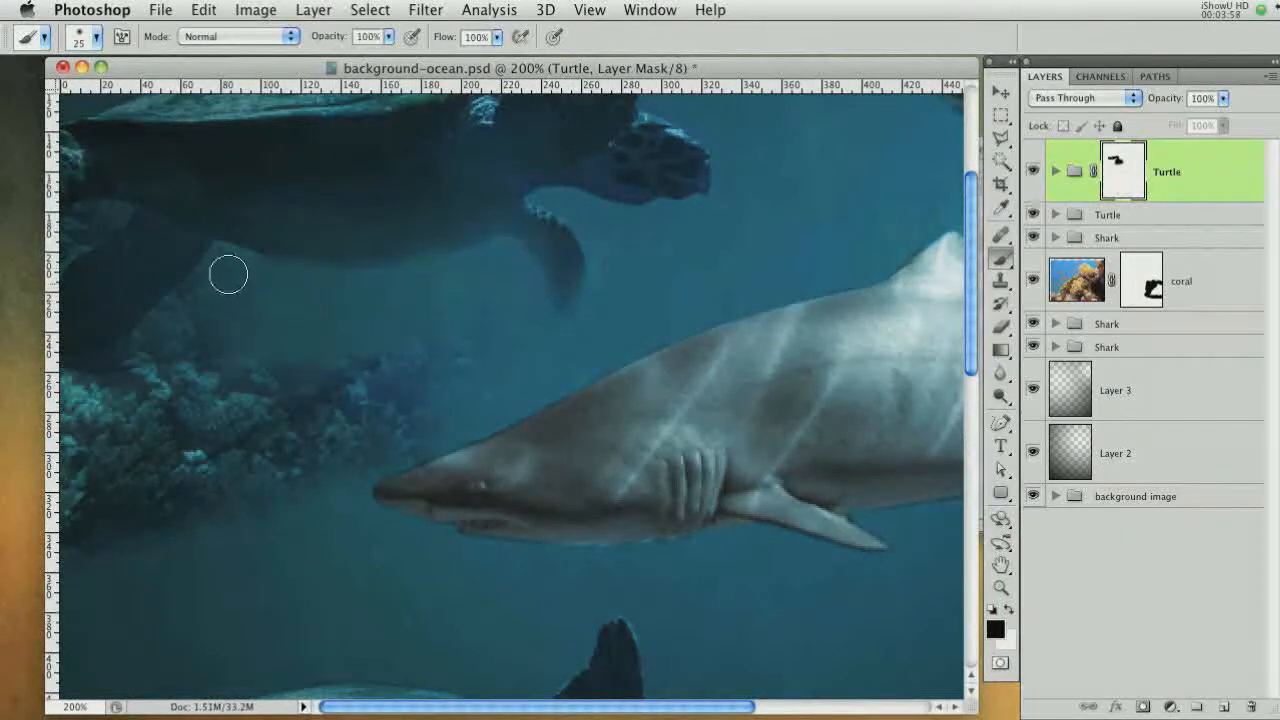
mouse_move(435, 458)
mouse_down()
mouse_move(324, 354)
mouse_move(76, 537)
mouse_move(151, 366)
mouse_up()
key(bracketleft)
key(bracketleft)
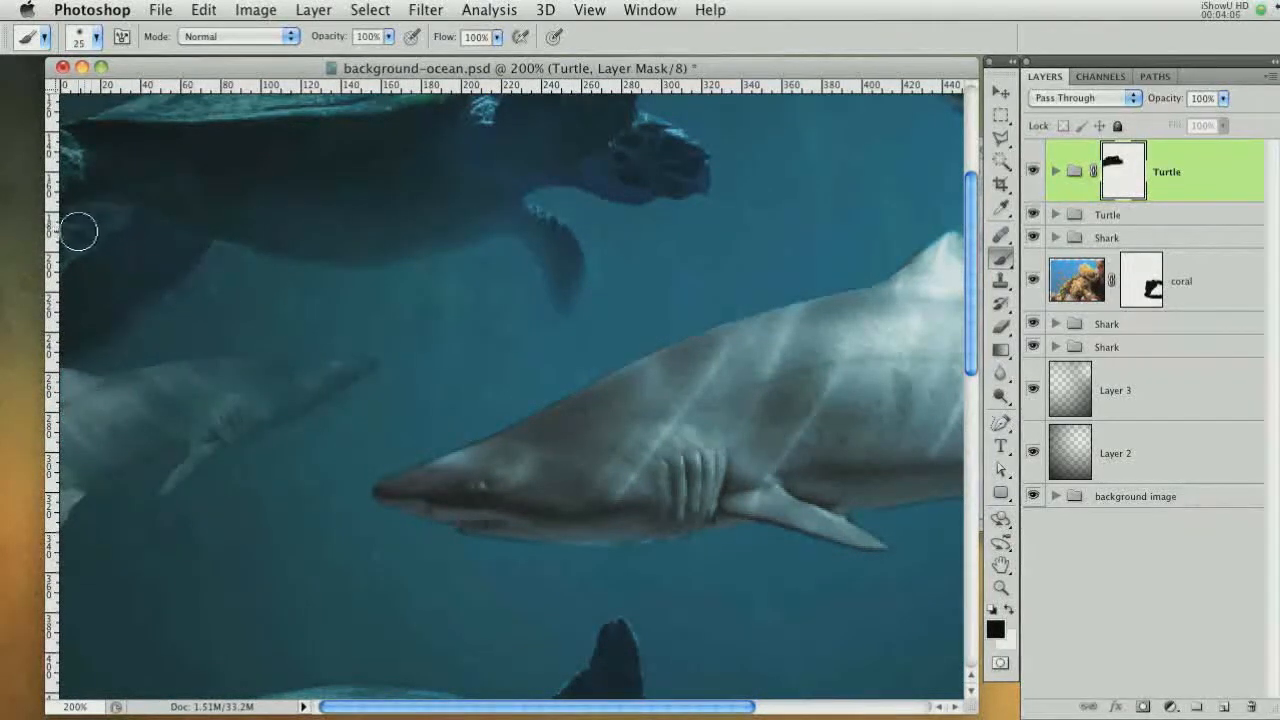
drag(80, 234, 72, 222)
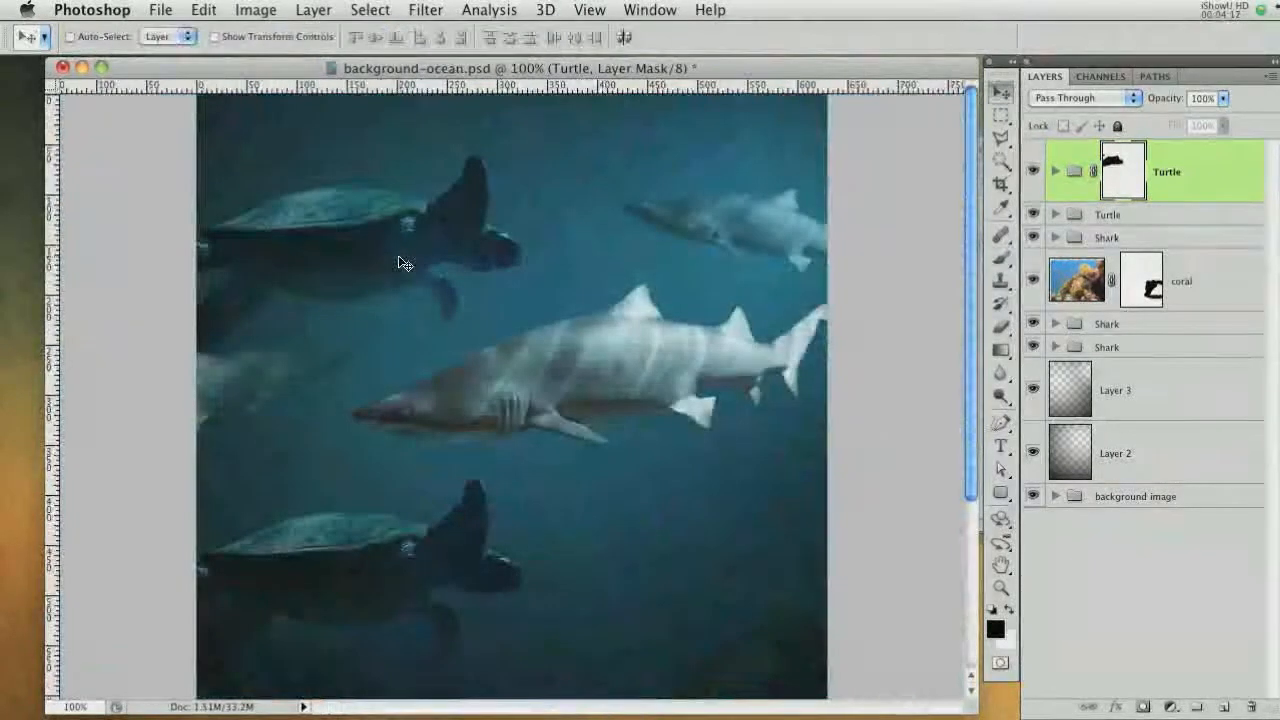
Scale the upper Turtle group down to about 69% and move it toward the upper left corner
key(ctrl+t)
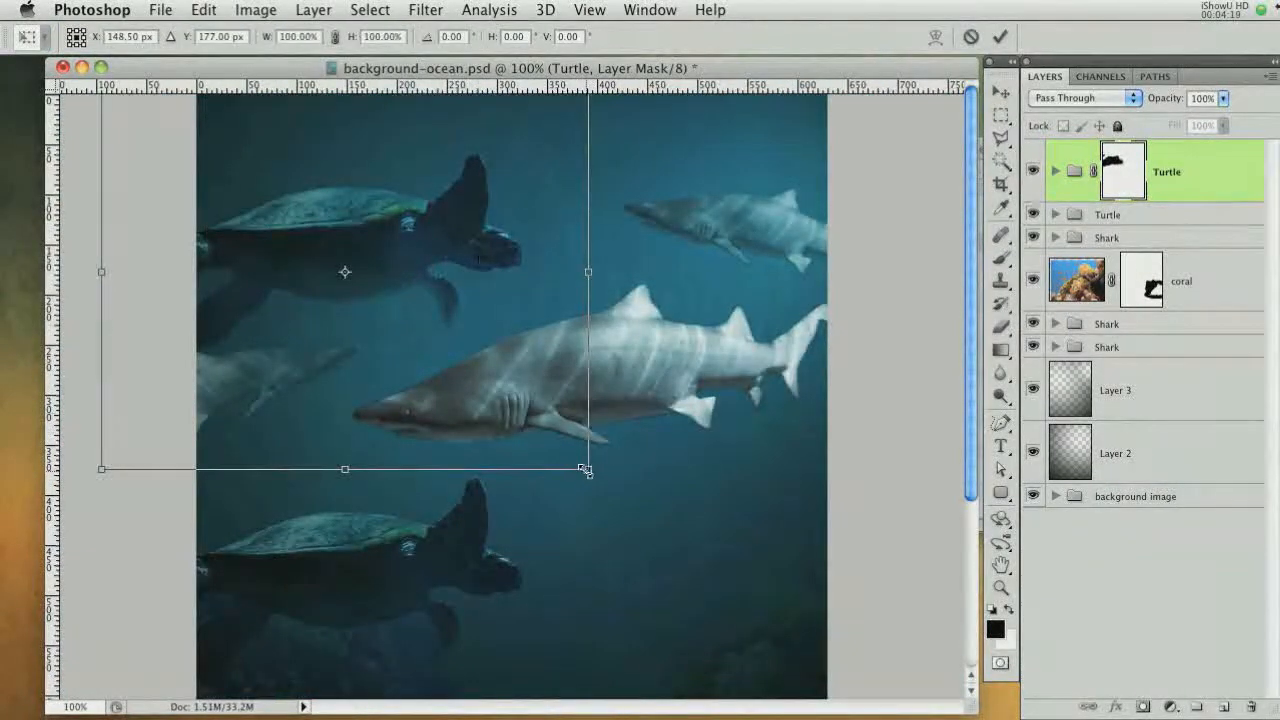
drag(591, 469, 513, 408)
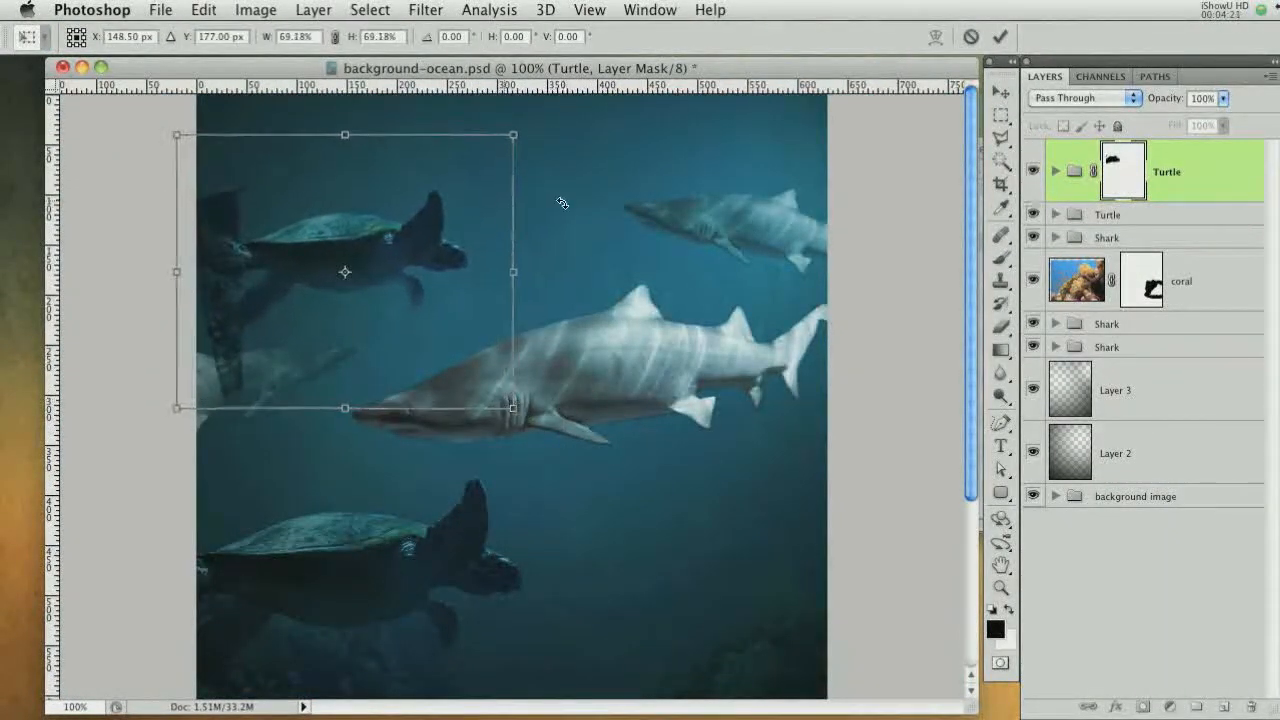
drag(566, 245, 561, 219)
drag(339, 232, 280, 226)
key(Return)
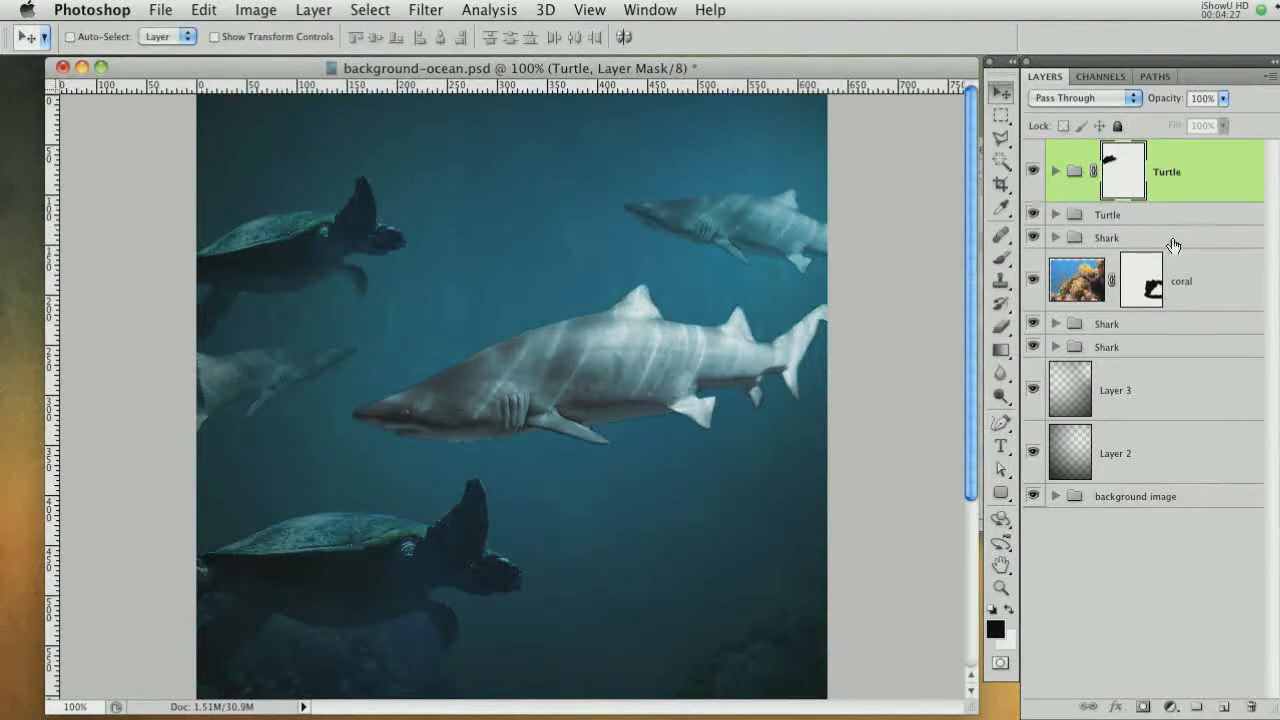
Enlarge the brush and paint the Turtle mask below the smaller turtle
click(1000, 258)
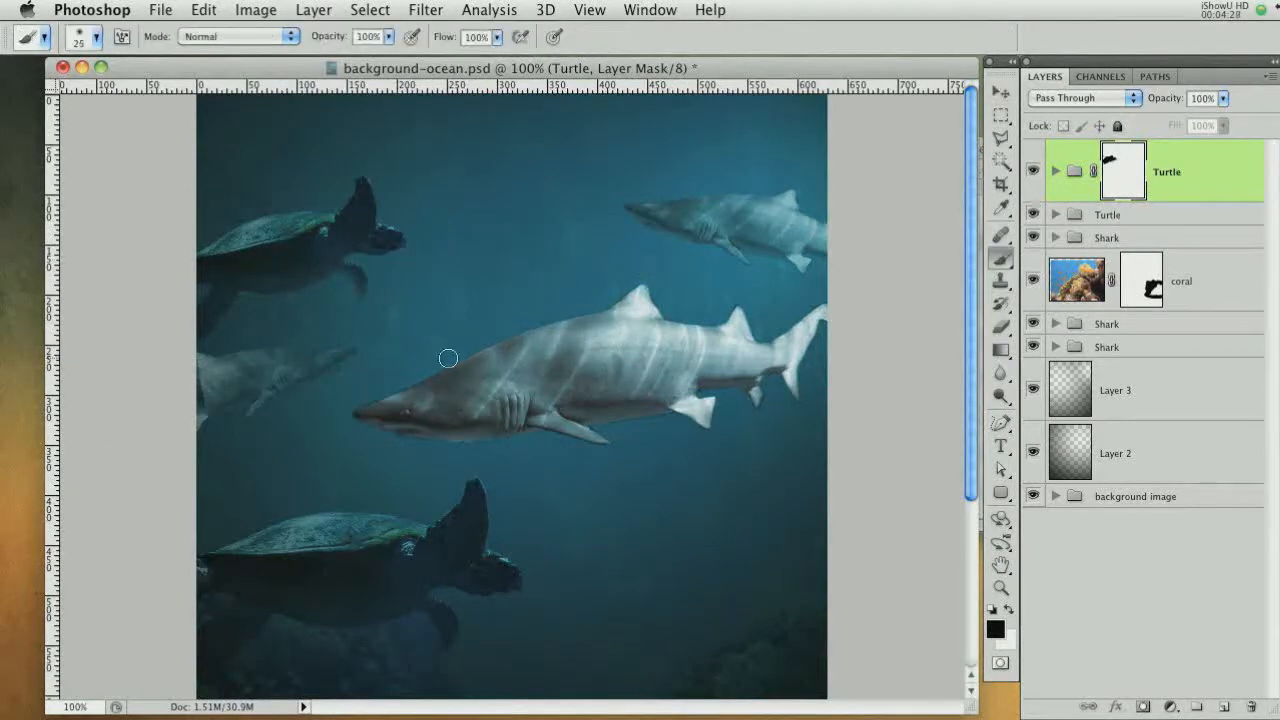
key(bracketright)
key(bracketright)
key(bracketright)
key(bracketright)
key(bracketright)
key(bracketright)
mouse_move(211, 379)
mouse_down()
mouse_move(200, 391)
mouse_move(223, 423)
mouse_move(251, 429)
mouse_up()
Set the upper Turtle group's opacity to 81%
drag(1158, 106, 1143, 108)
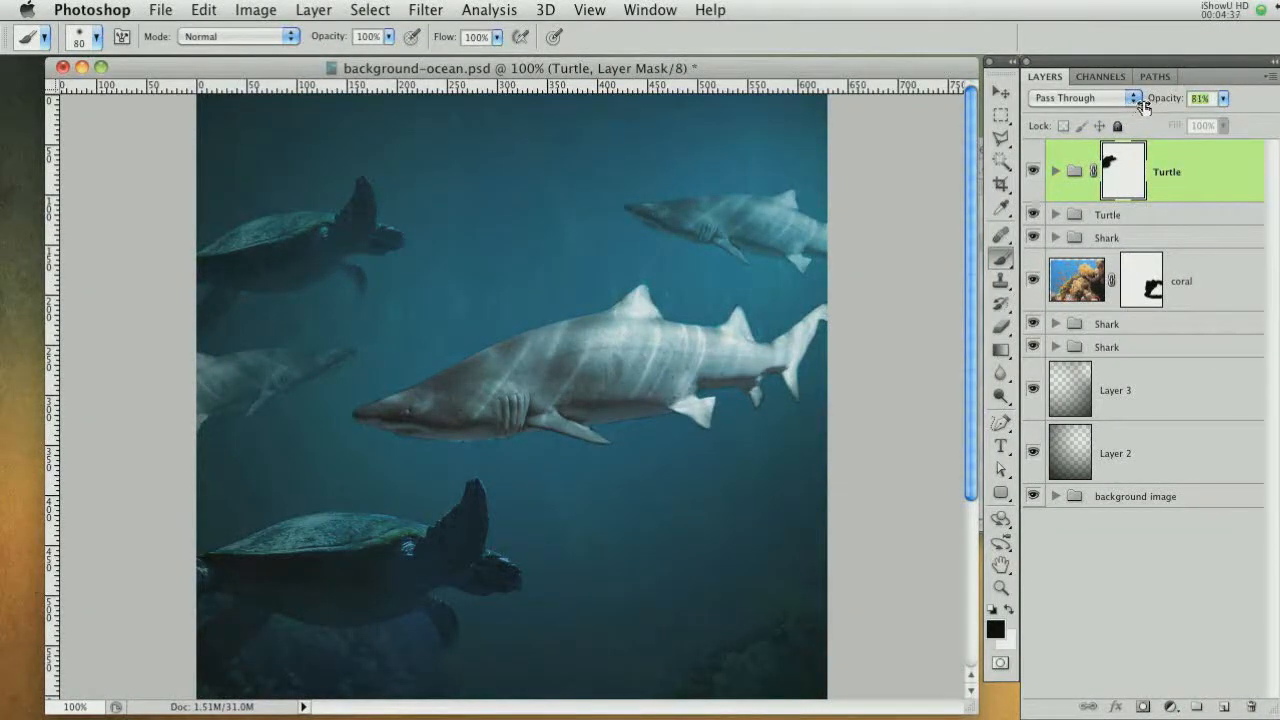
drag(512, 545, 521, 375)
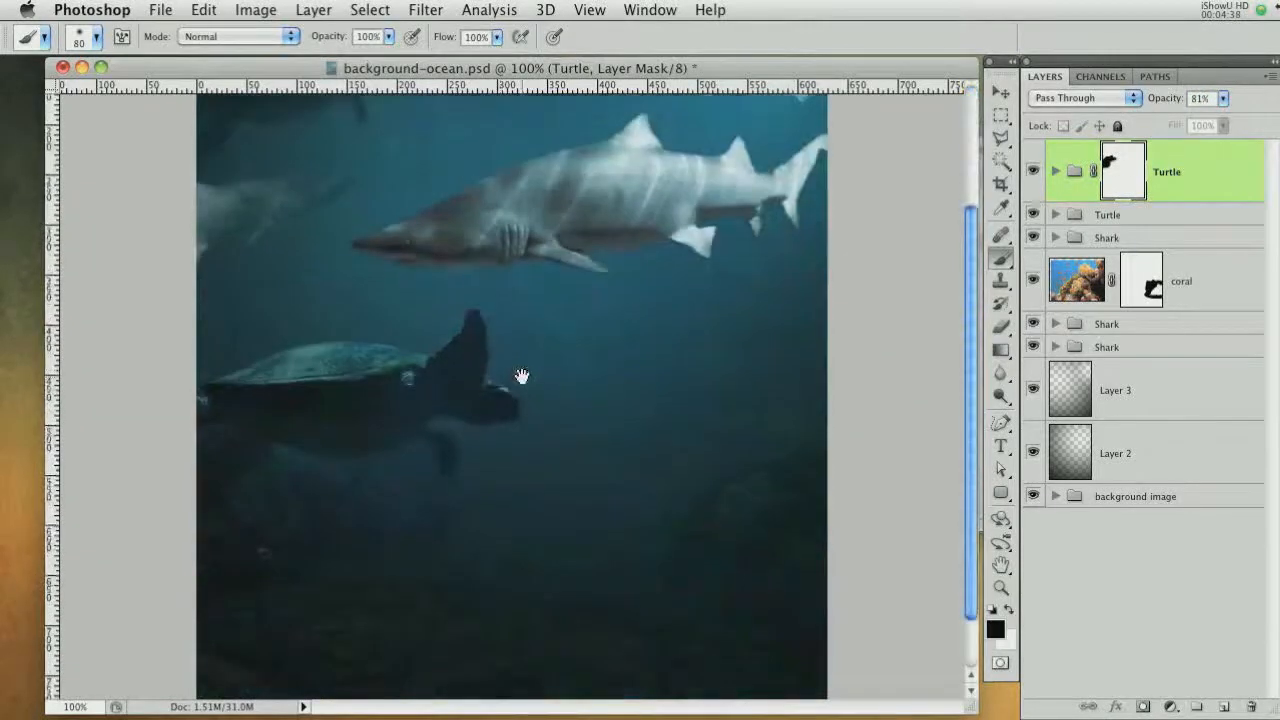
alt+click(706, 594)
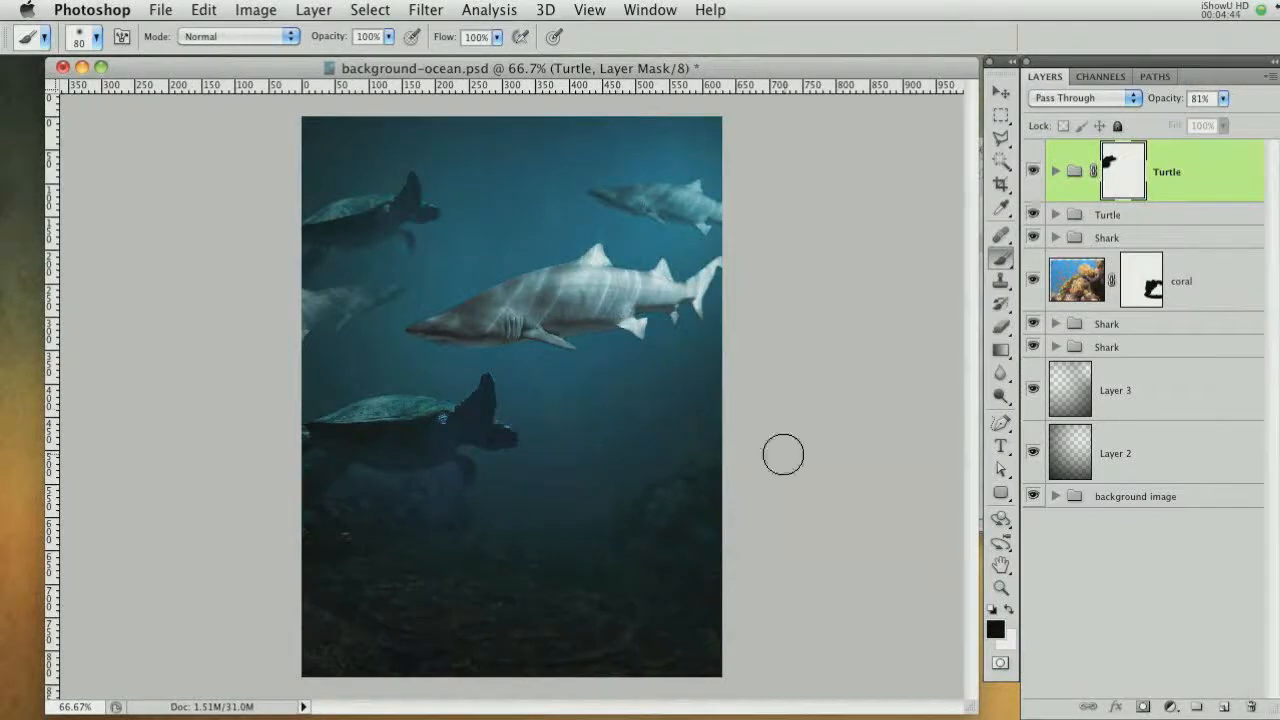
Create a new empty layer above the Turtle group and make white the foreground color
click(1201, 179)
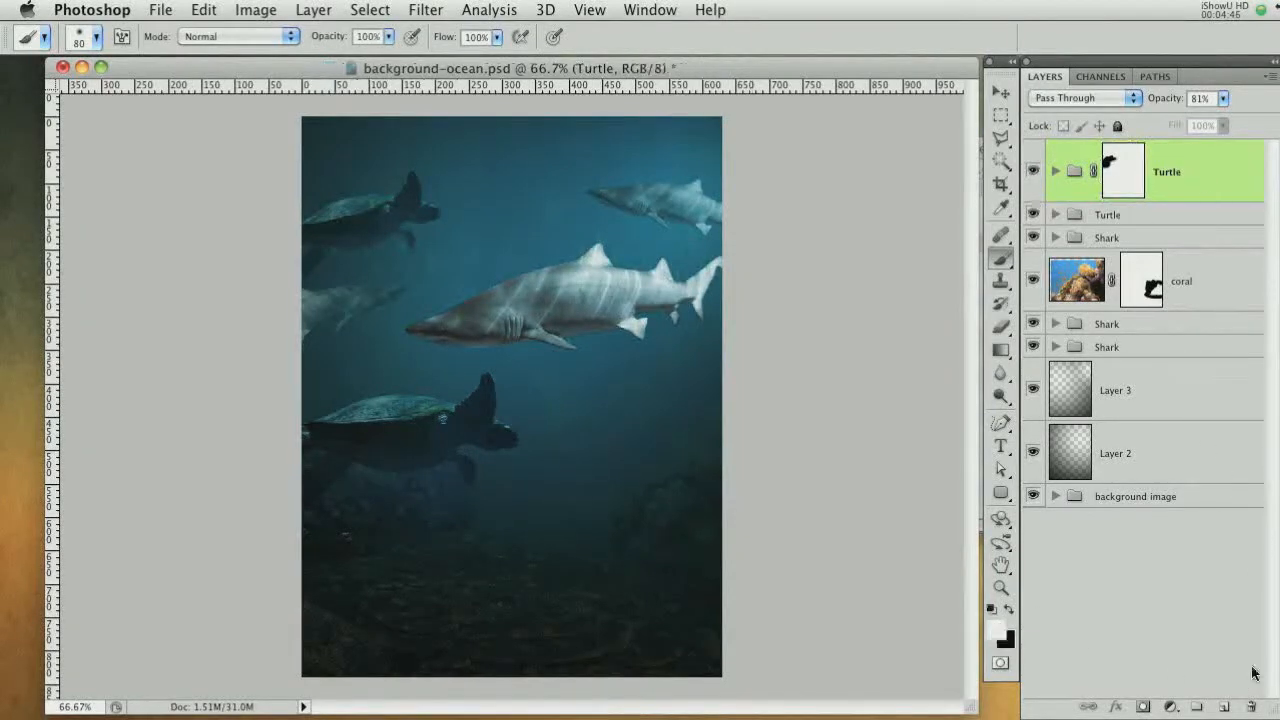
click(1224, 706)
key(x)
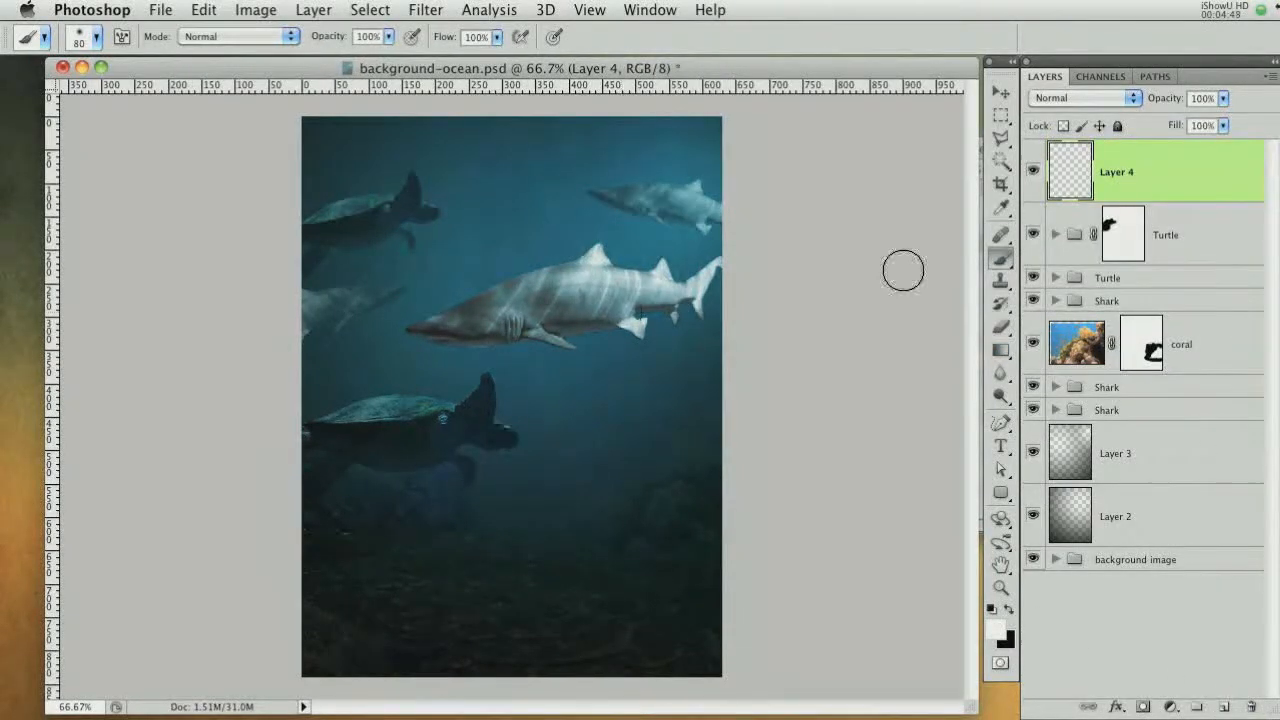
Pick the 690 brush tip and open and close the brush Preset Manager
right_click(581, 259)
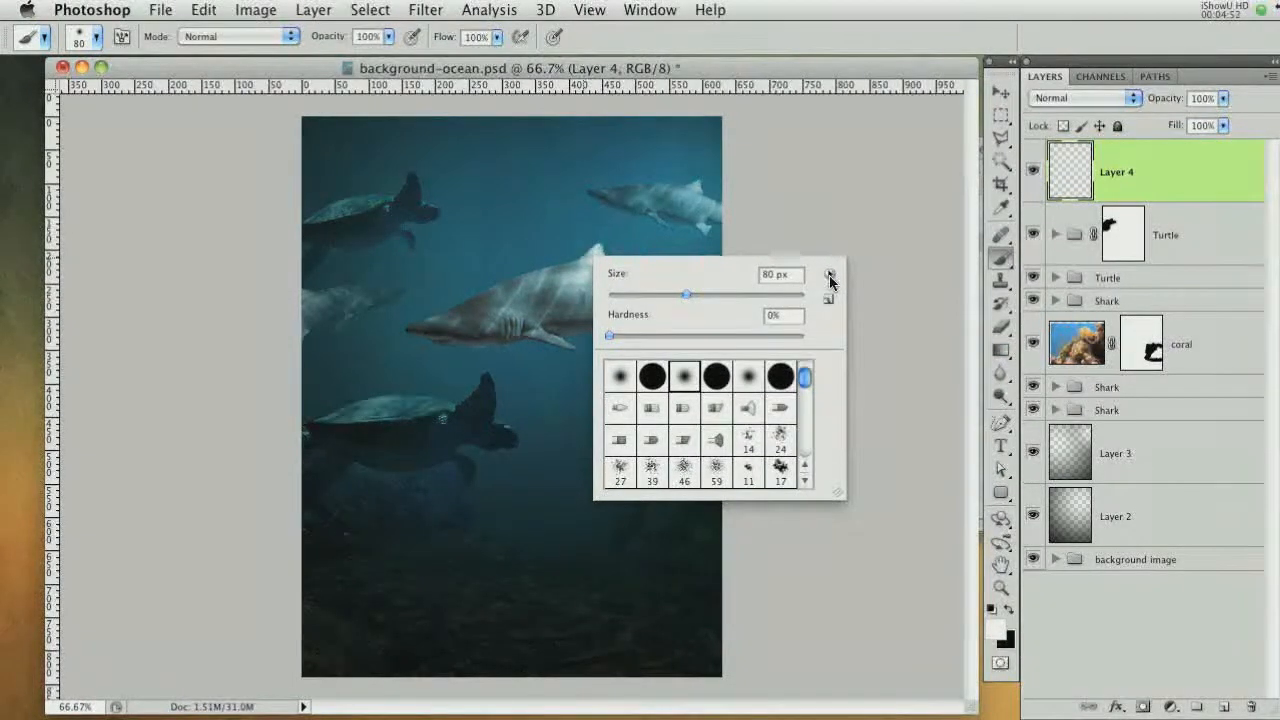
drag(806, 376, 792, 498)
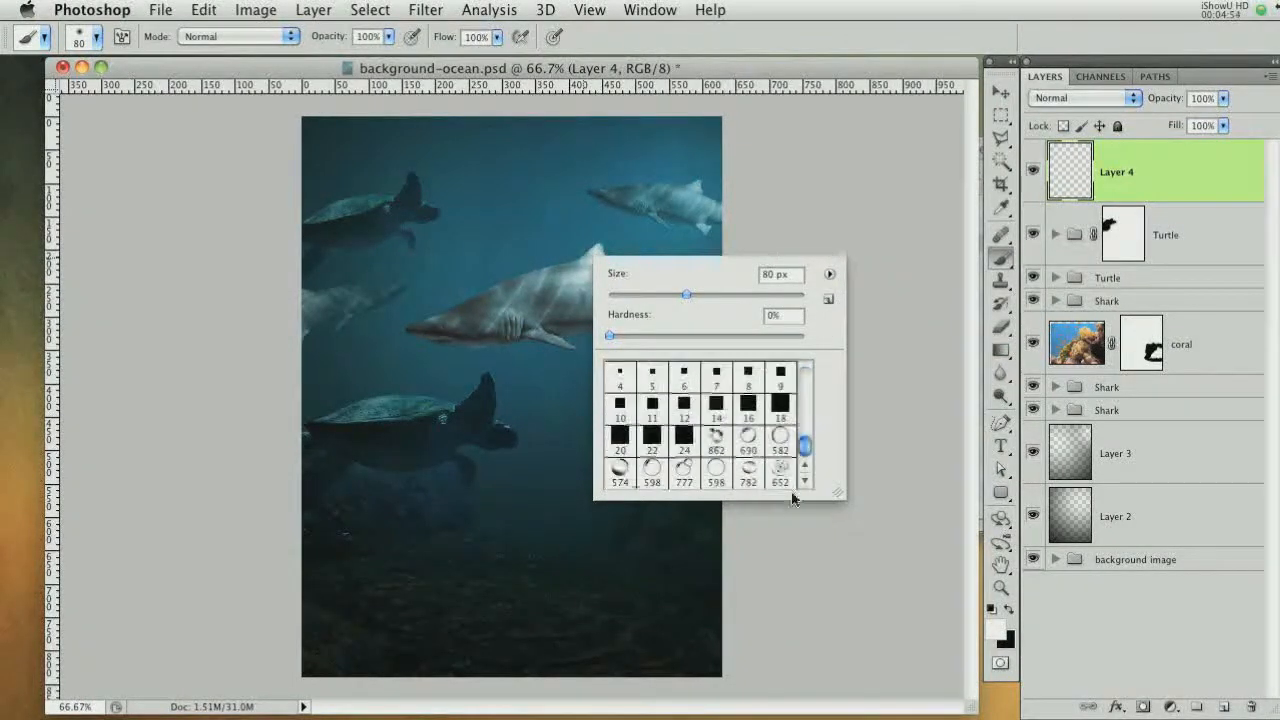
click(748, 440)
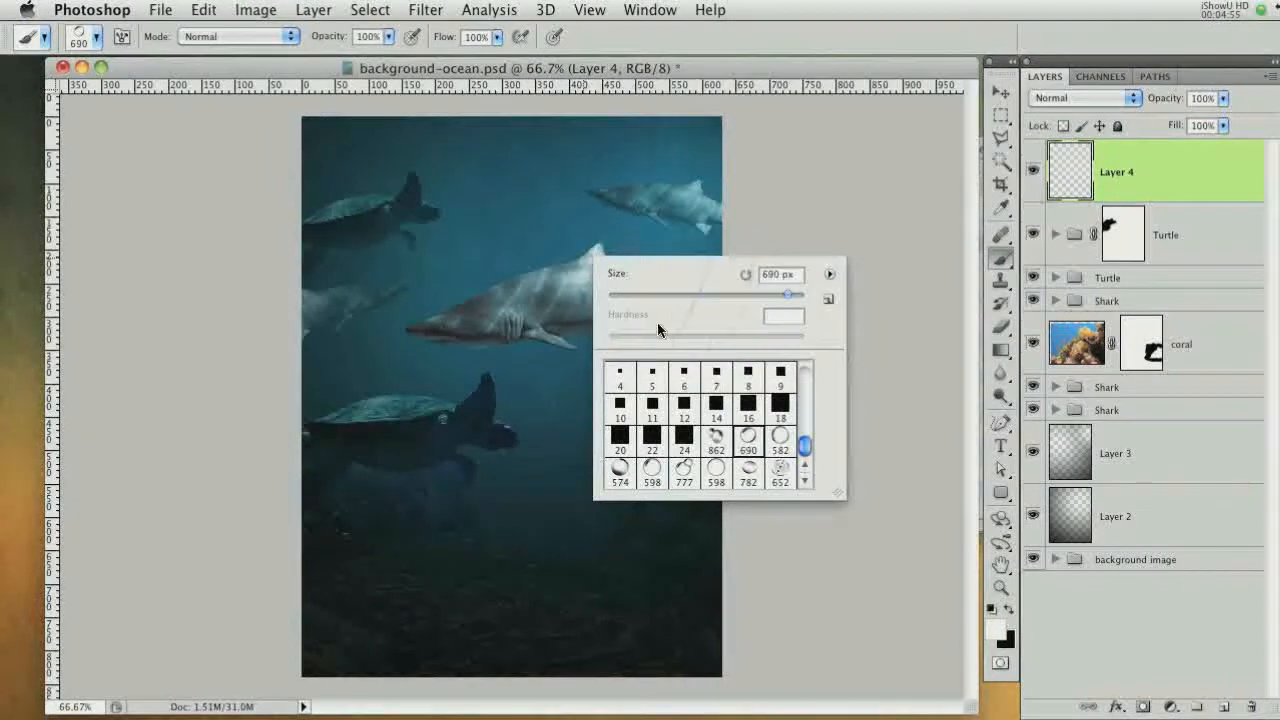
click(829, 276)
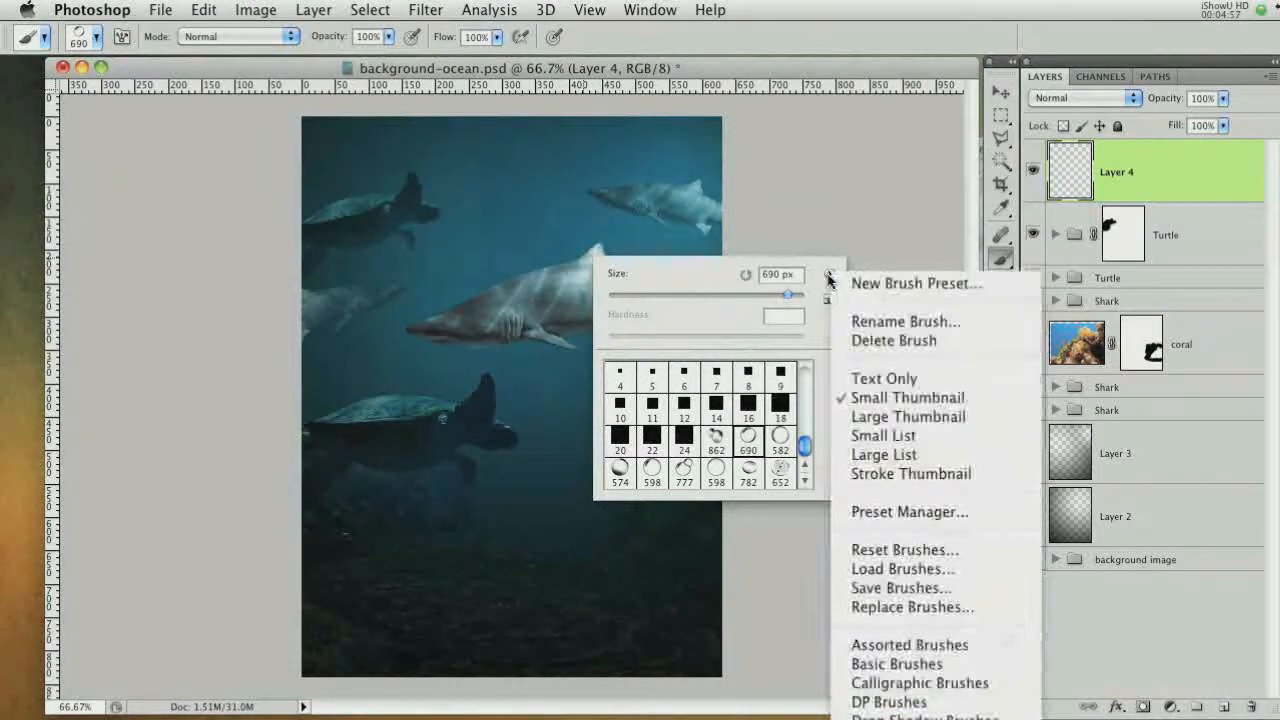
click(901, 511)
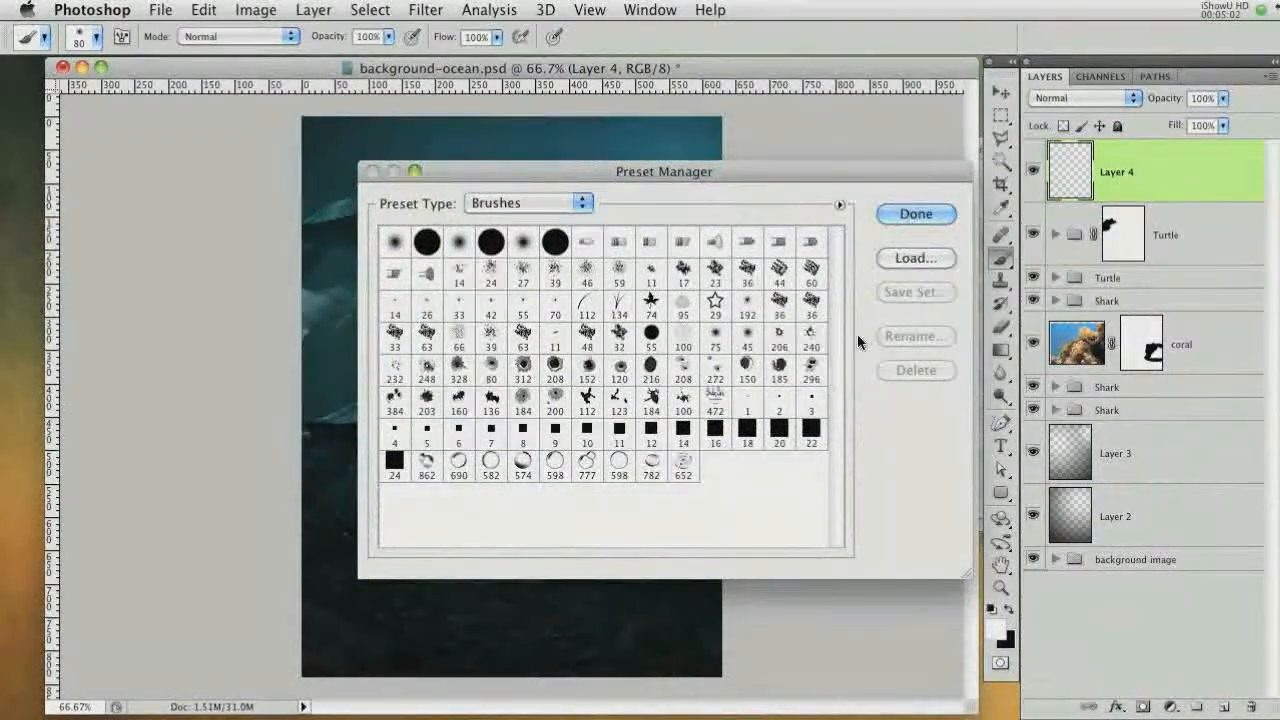
click(917, 215)
Select the 690 brush tip and set its size to 6 px
right_click(746, 278)
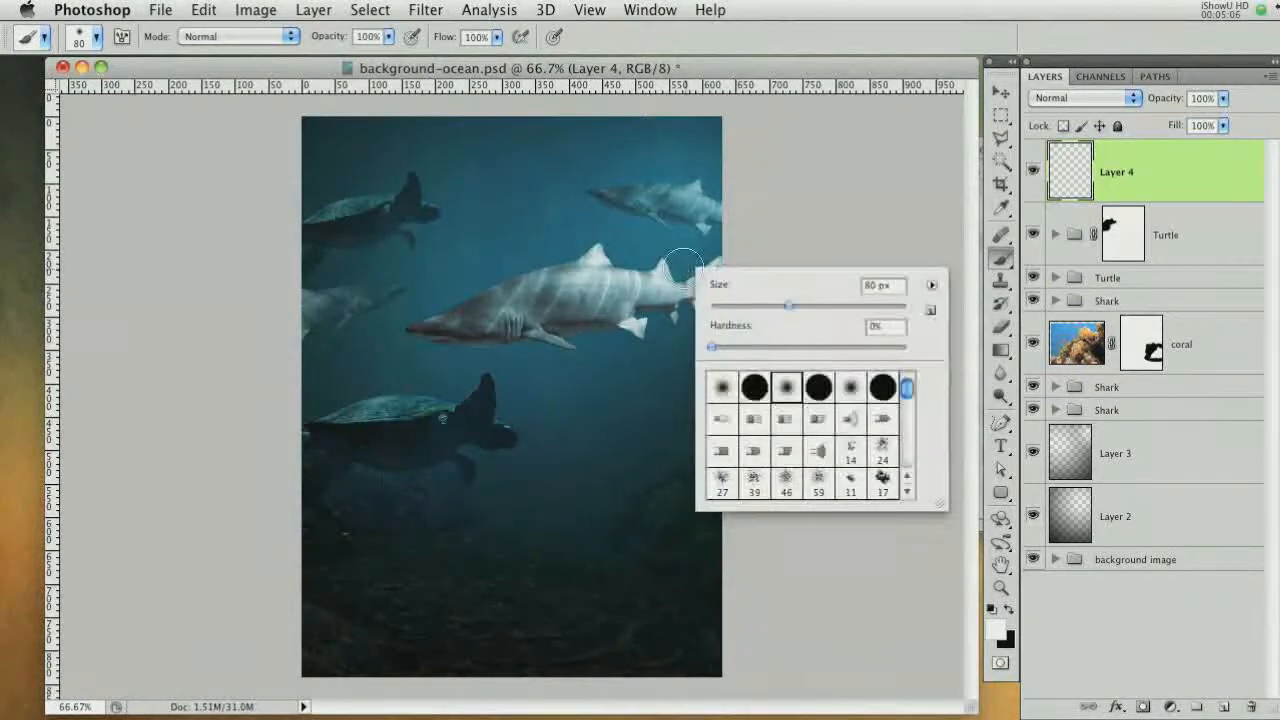
drag(907, 386, 906, 457)
click(850, 450)
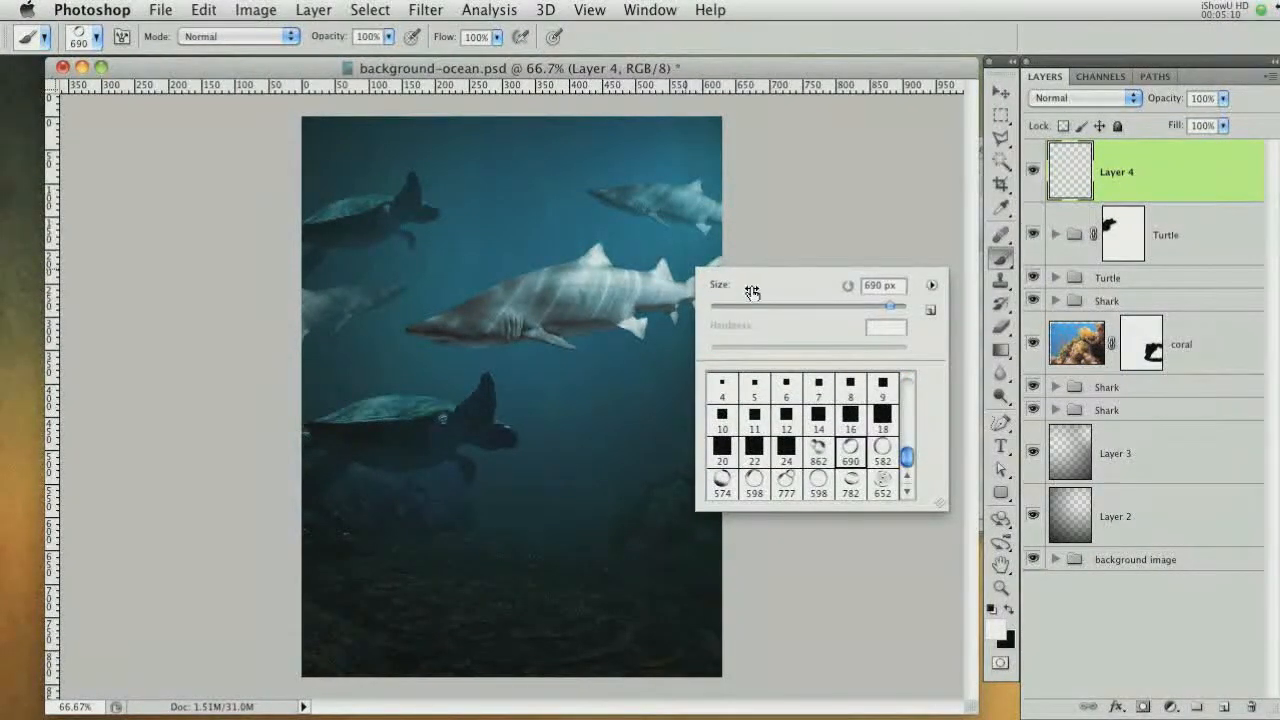
click(880, 289)
text(6)
key(Return)
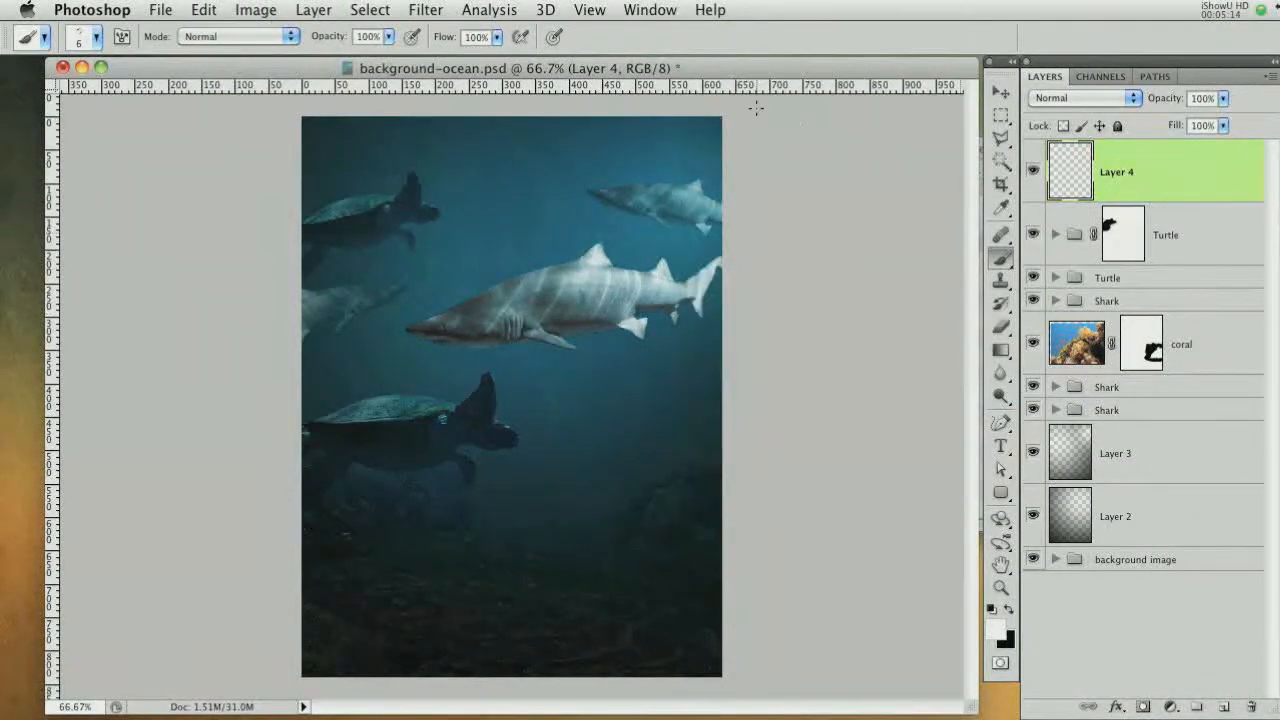
Open the Brush panel and set the brush tip spacing to 210%
click(652, 12)
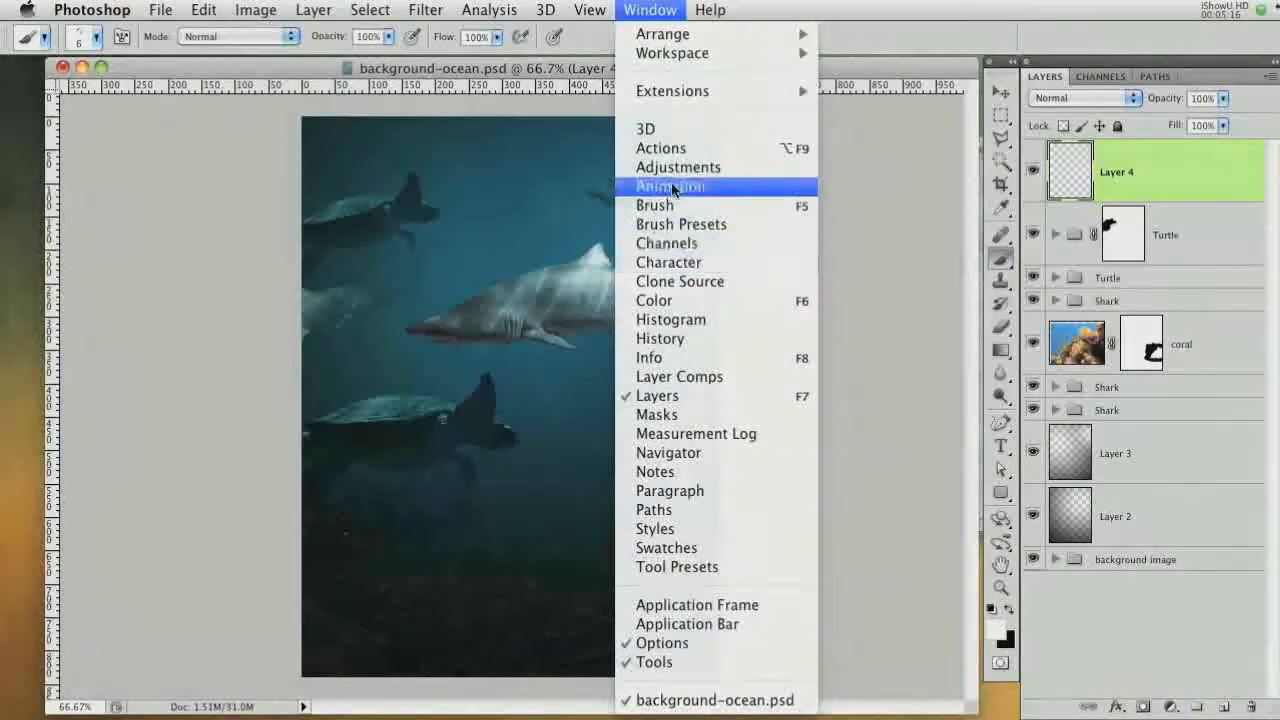
click(672, 207)
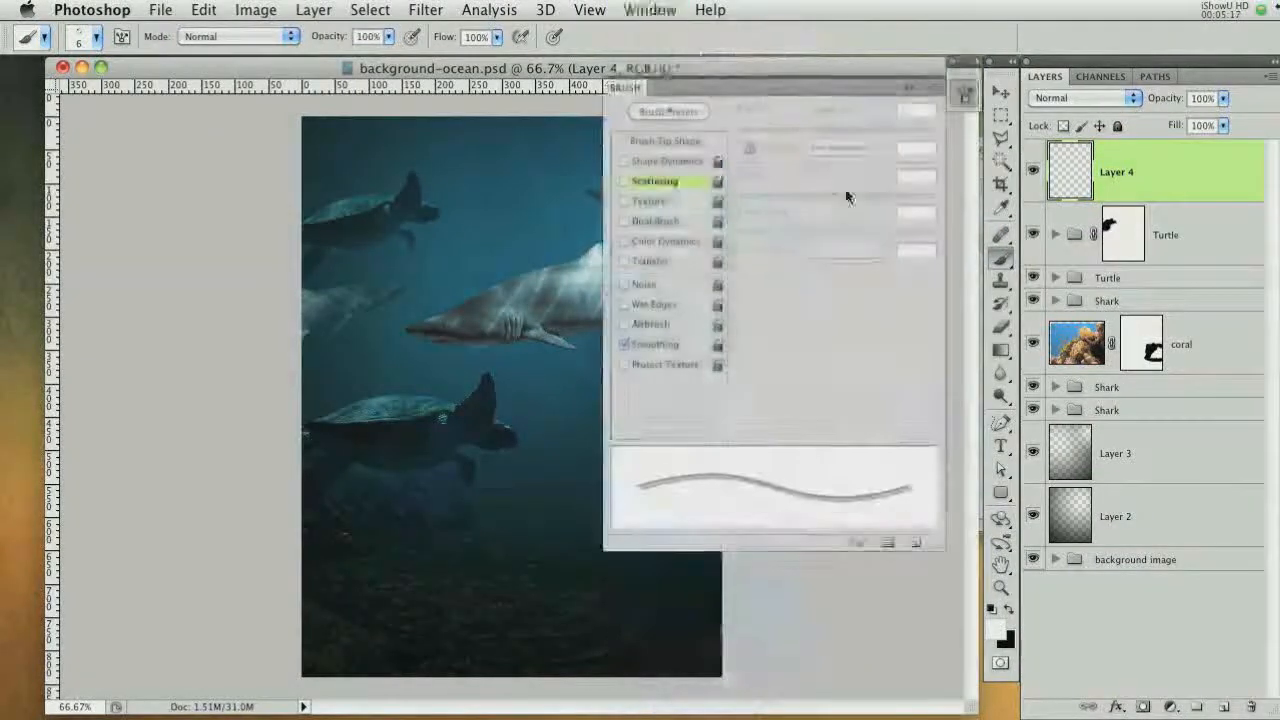
click(650, 141)
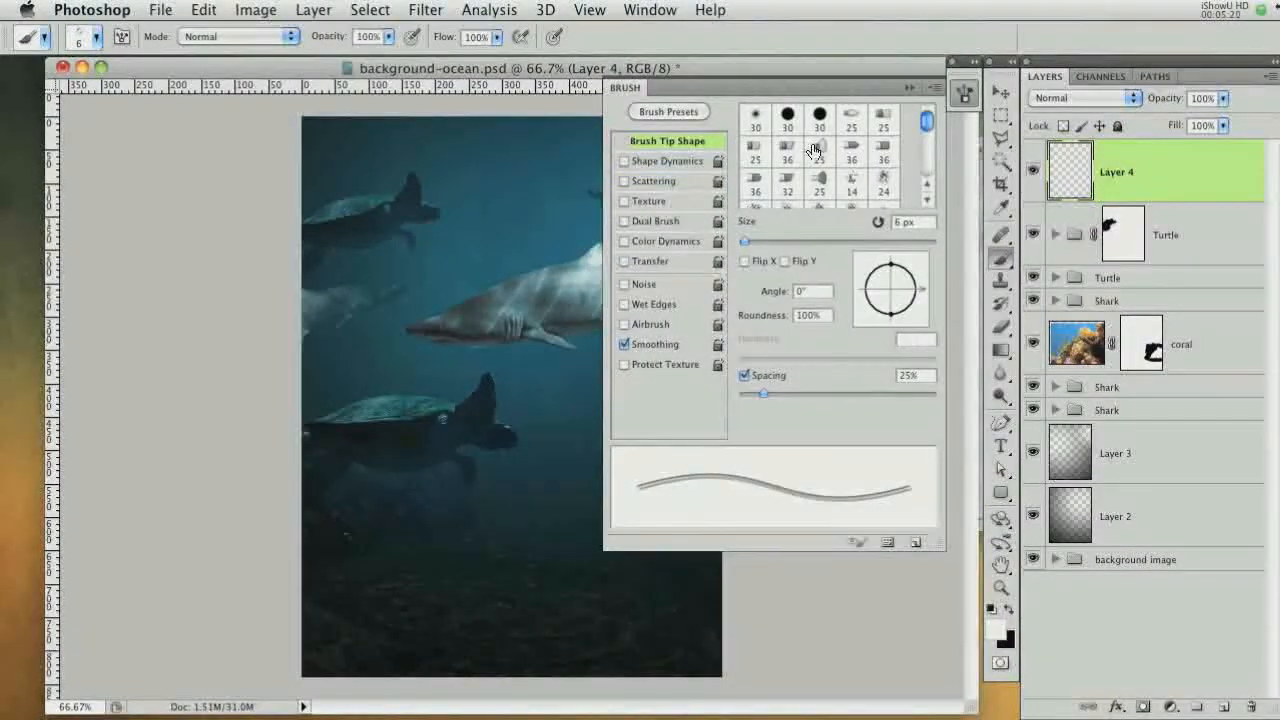
click(924, 152)
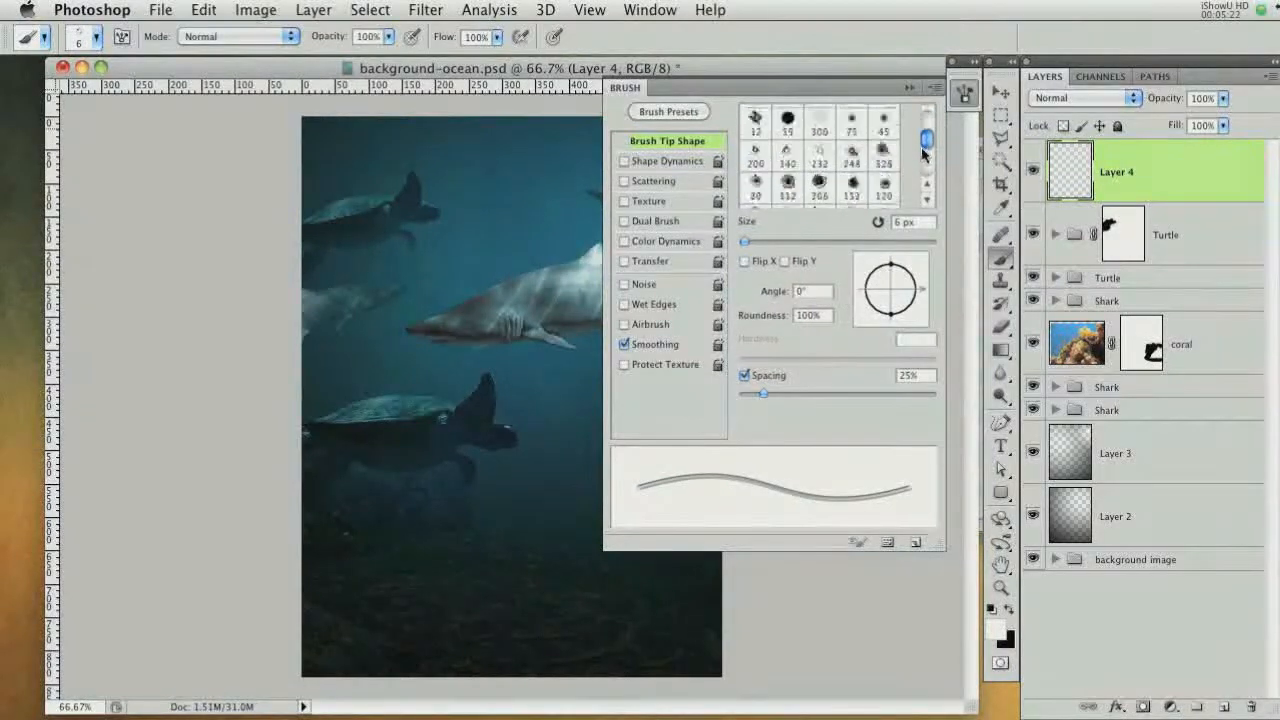
drag(924, 152, 915, 171)
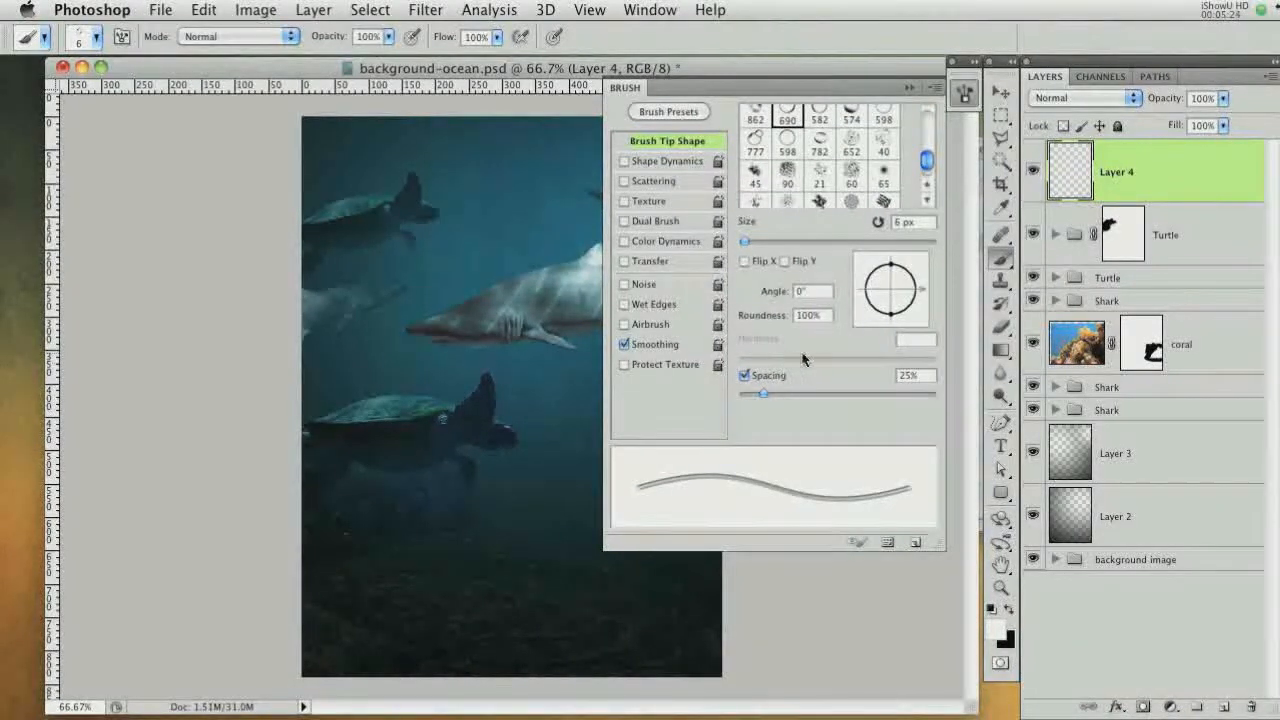
mouse_move(797, 395)
mouse_down()
mouse_move(901, 393)
mouse_move(869, 393)
mouse_up()
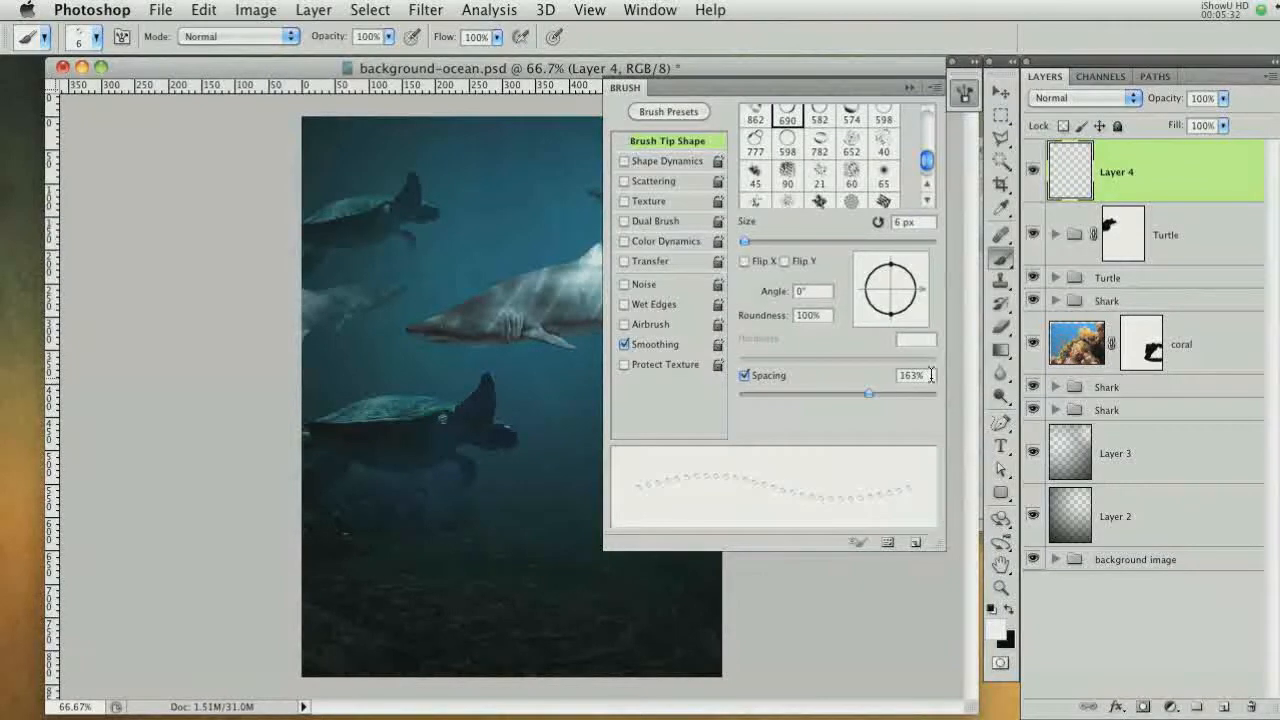
double_click(930, 375)
text(210)
Enable Shape Dynamics and set the Size Jitter to 30%
click(652, 162)
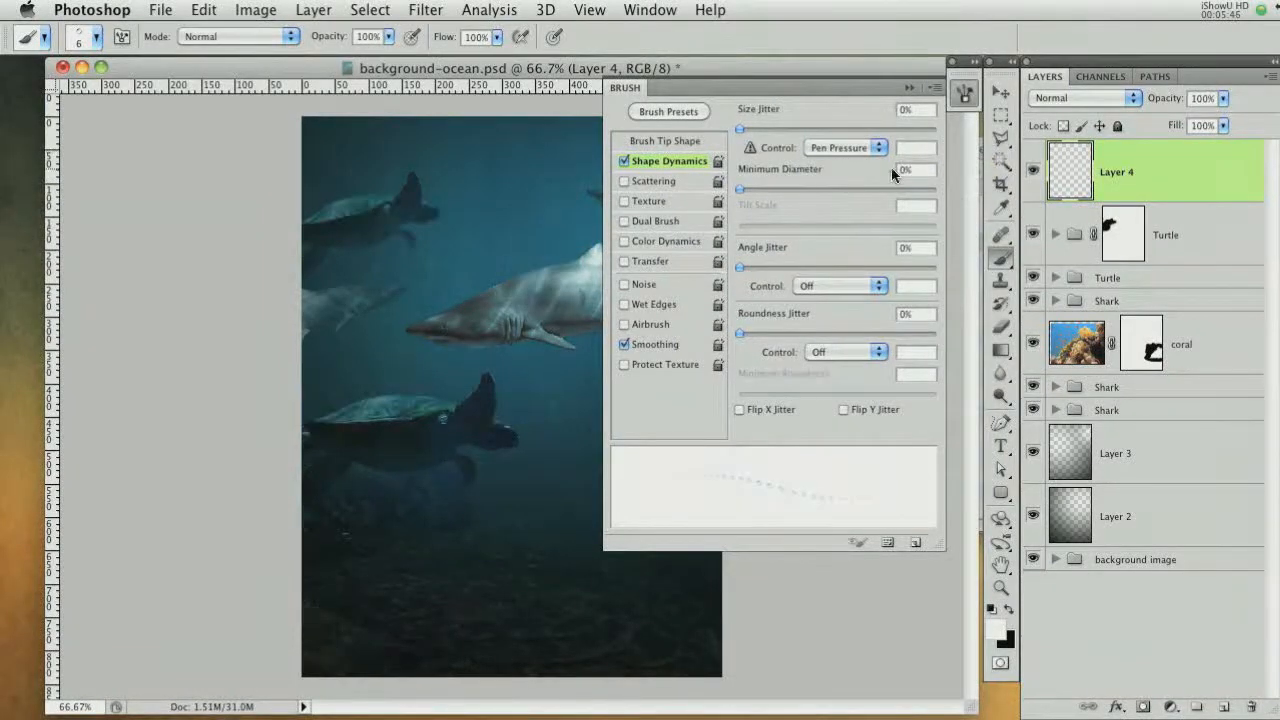
click(905, 110)
text(30)
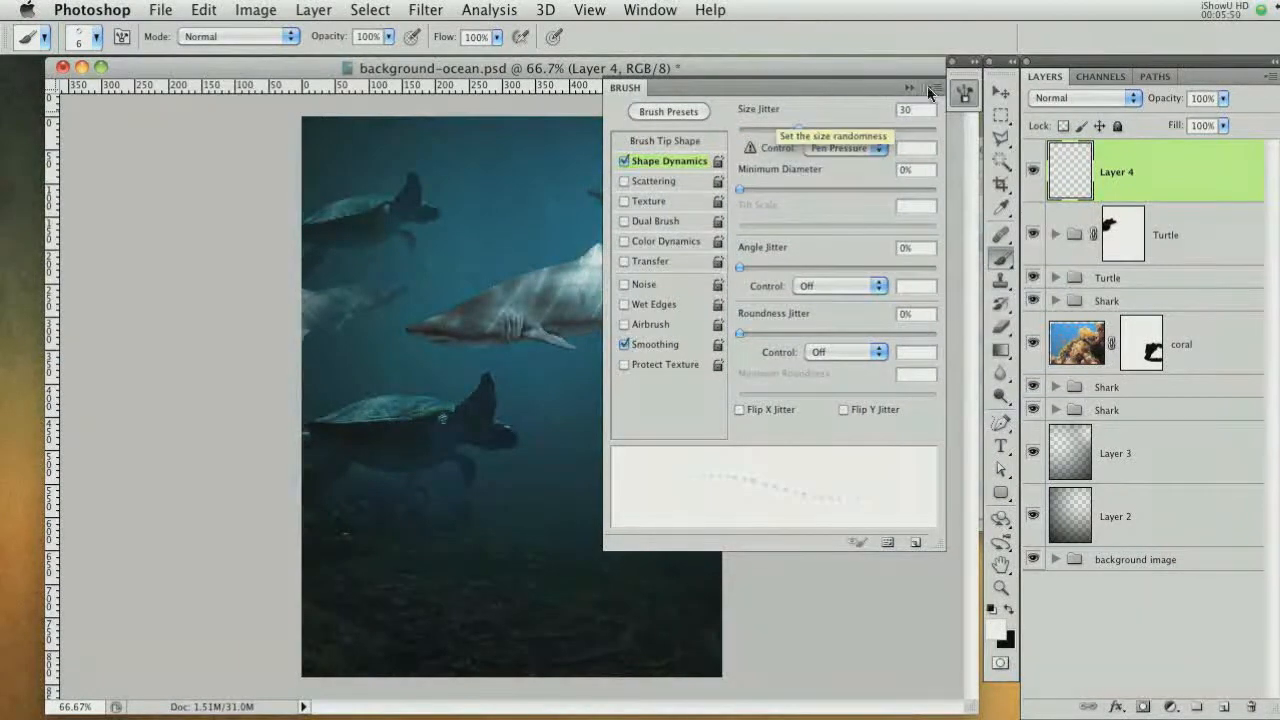
Set Shape Dynamics minimum diameter to 10%, angle jitter to 10%, roundness jitter to 20% and minimum roundness to 25%
key(Tab)
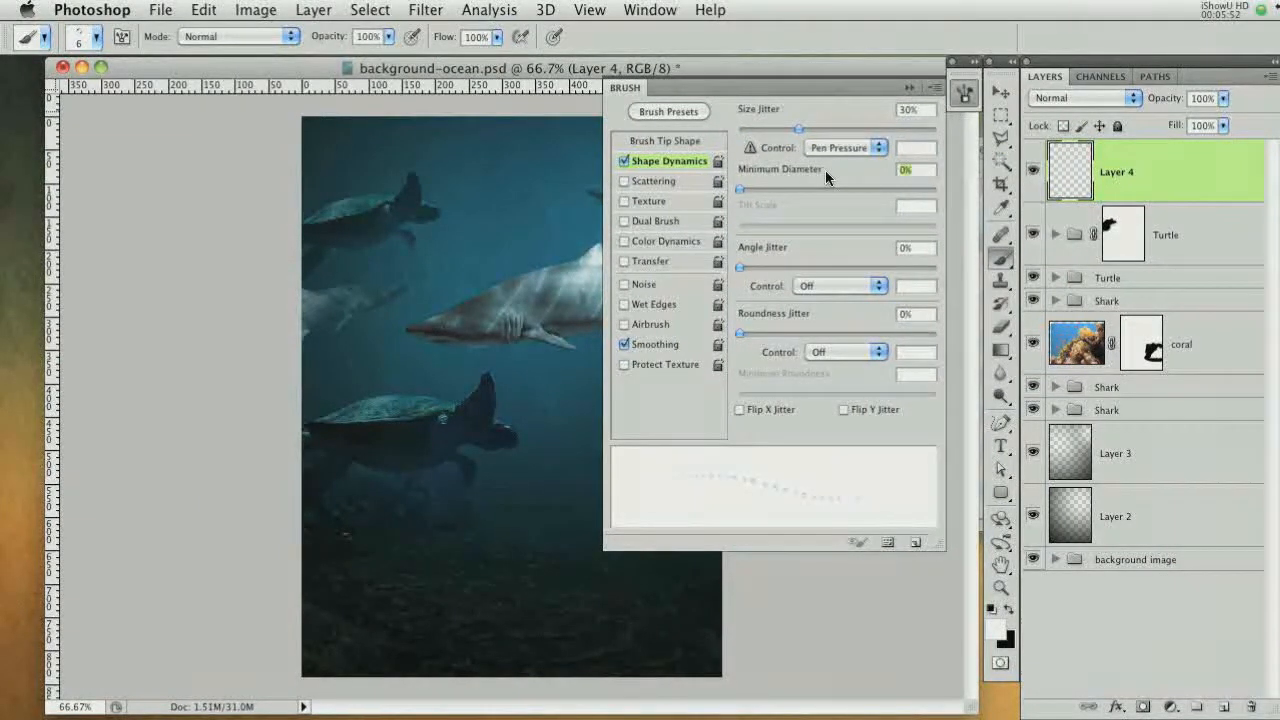
text(10)
click(916, 247)
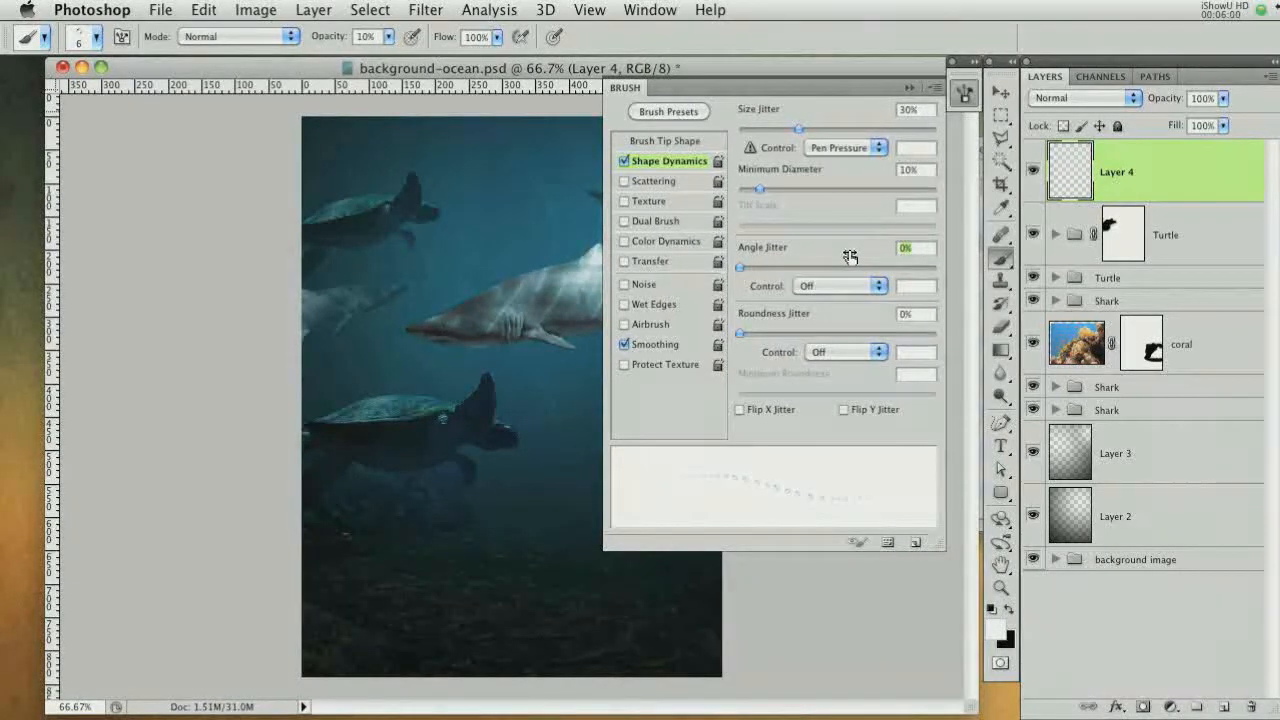
text(10)
click(930, 314)
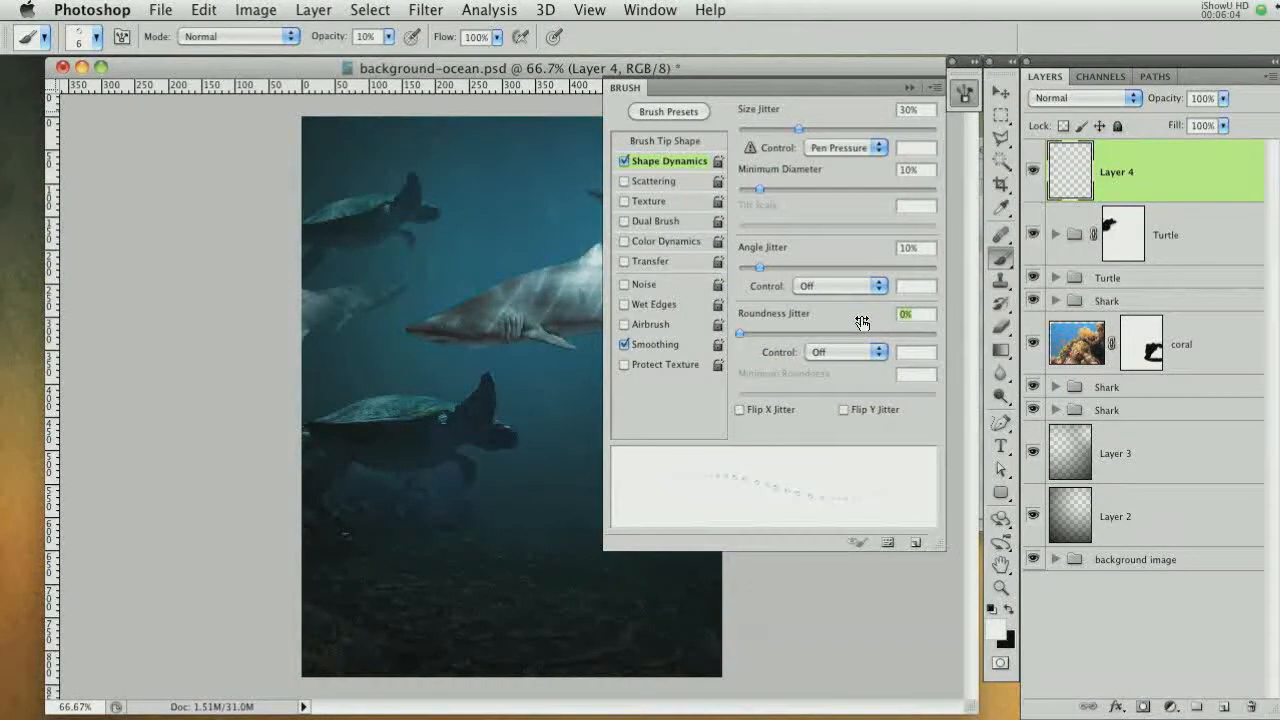
text(2)
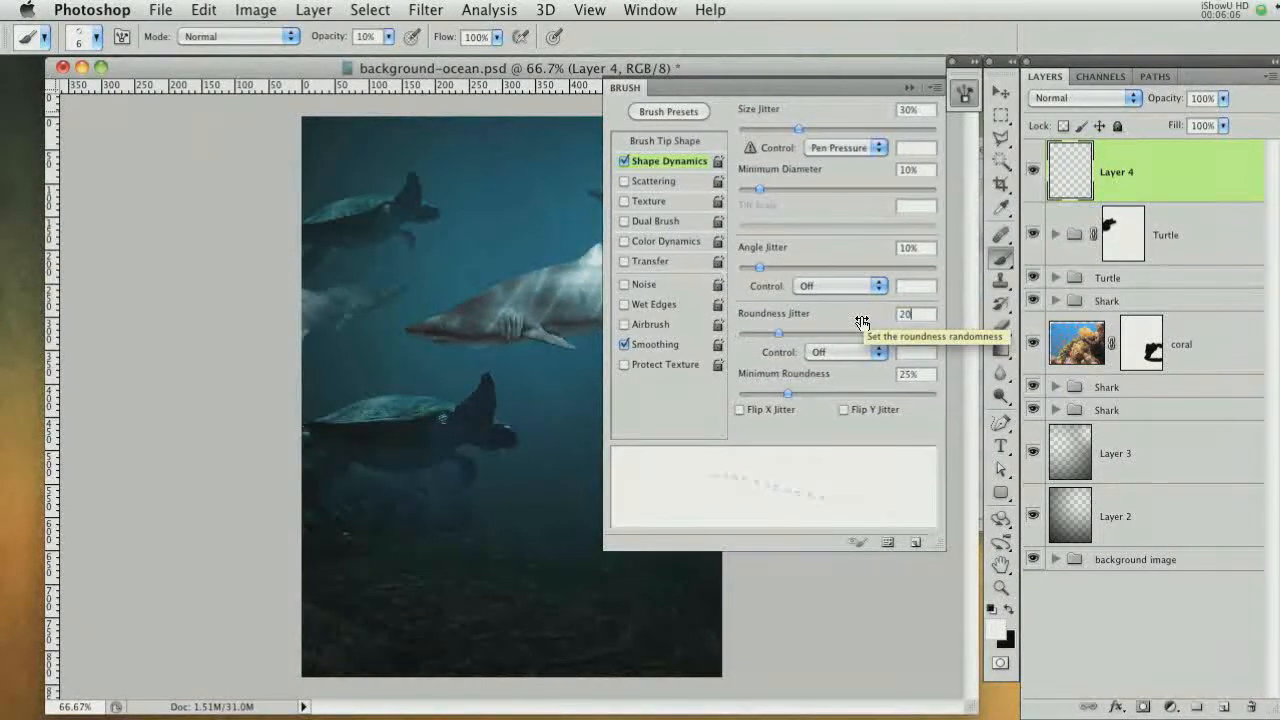
click(912, 375)
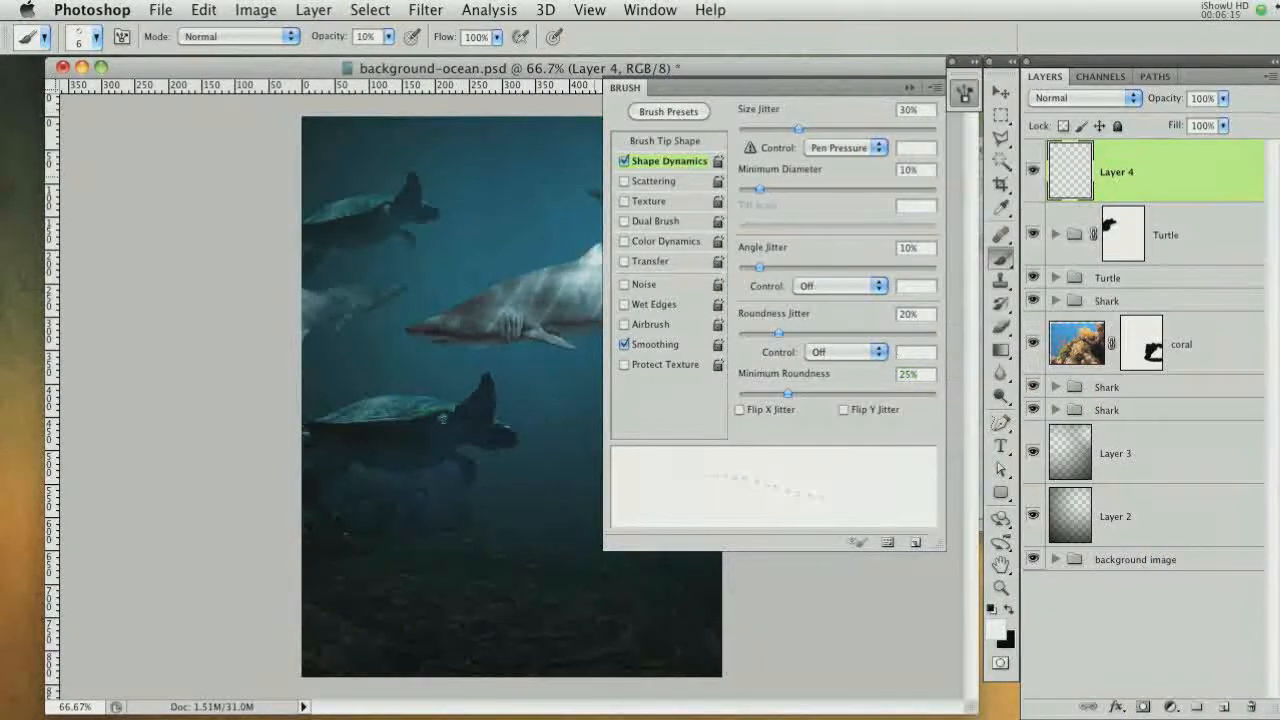
Enable Scattering with 1000% scatter and 18% count jitter, then close the Brush panel
click(636, 181)
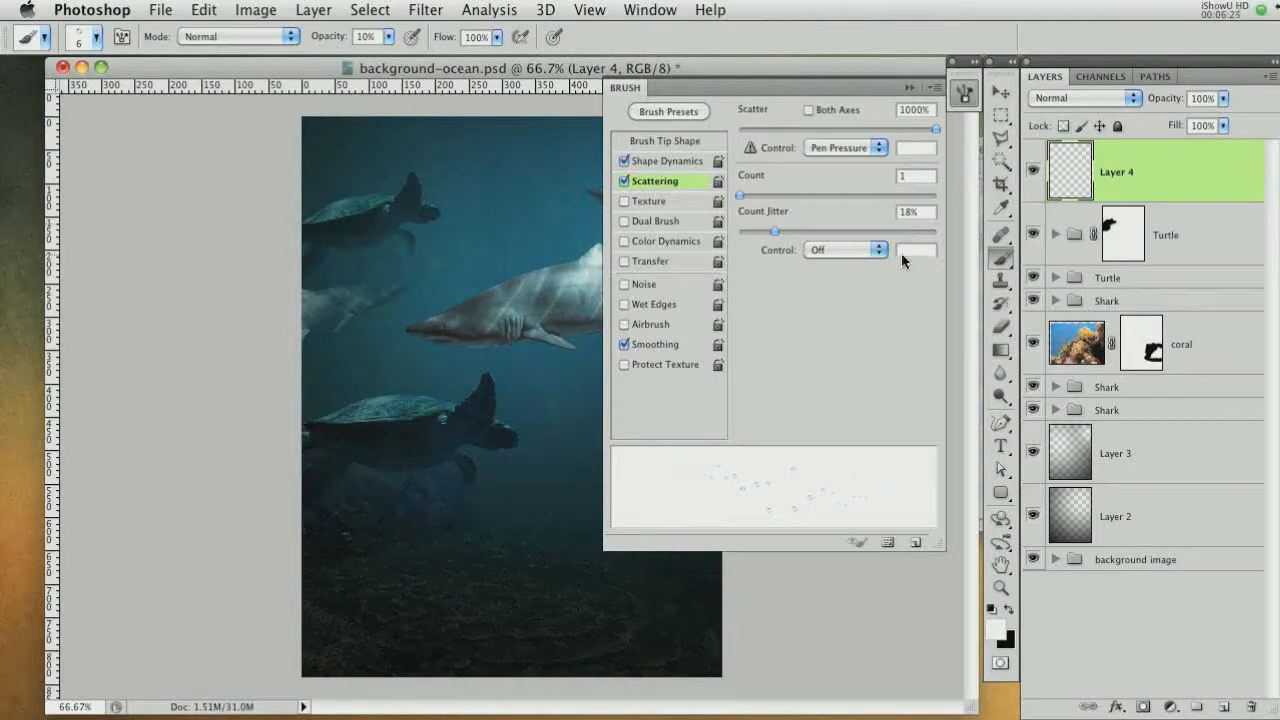
click(908, 90)
key(super+equal)
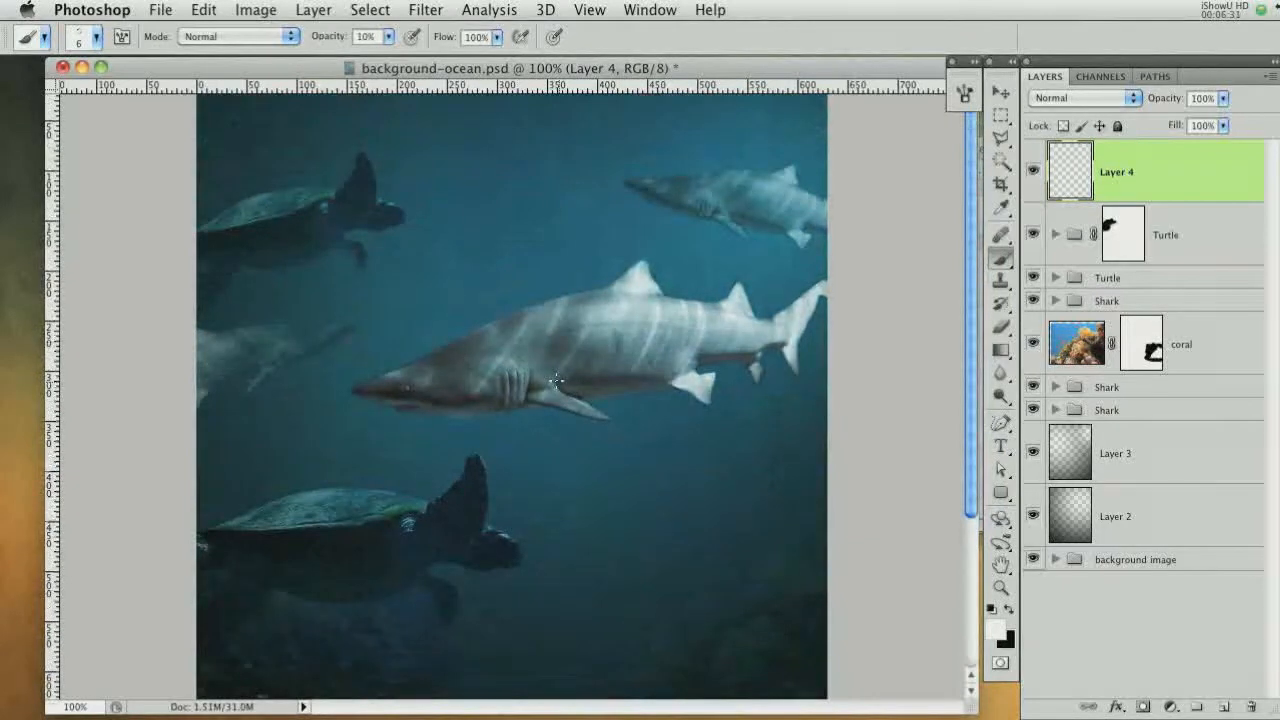
Set the brush opacity to 100% and paint bubble trails beside the sharks and turtles on Layer 4
click(391, 40)
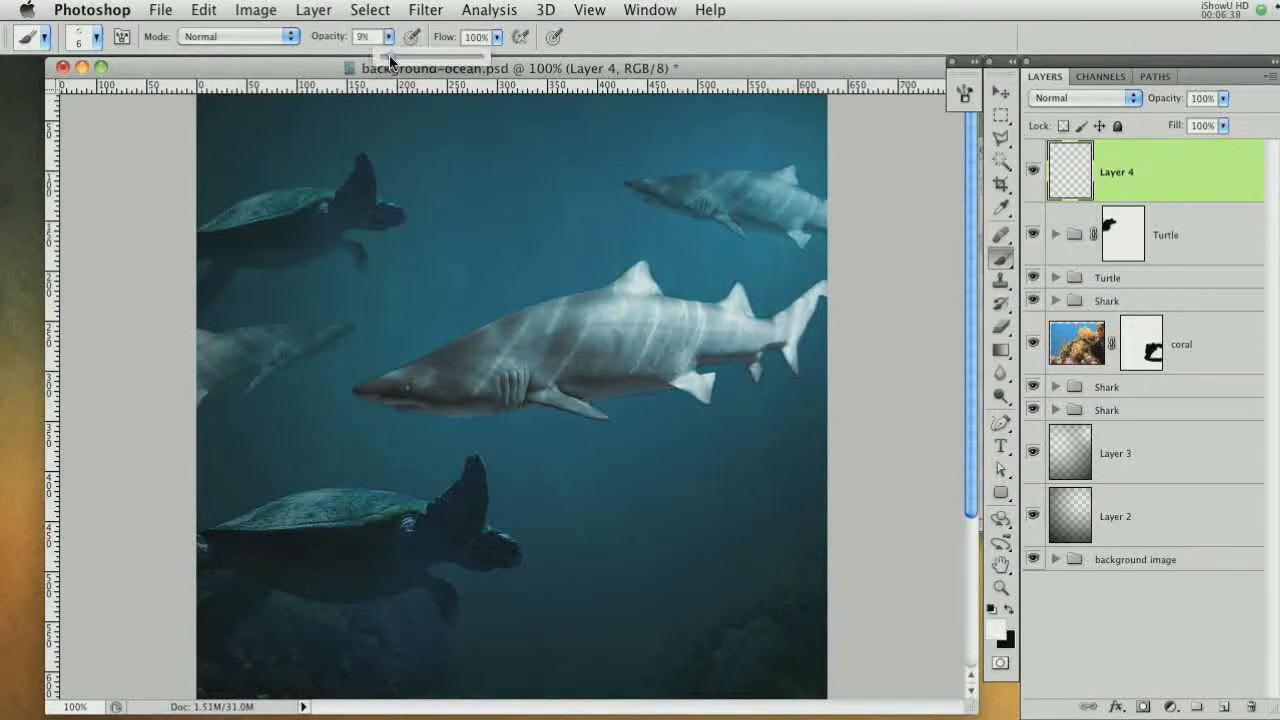
drag(391, 60, 513, 70)
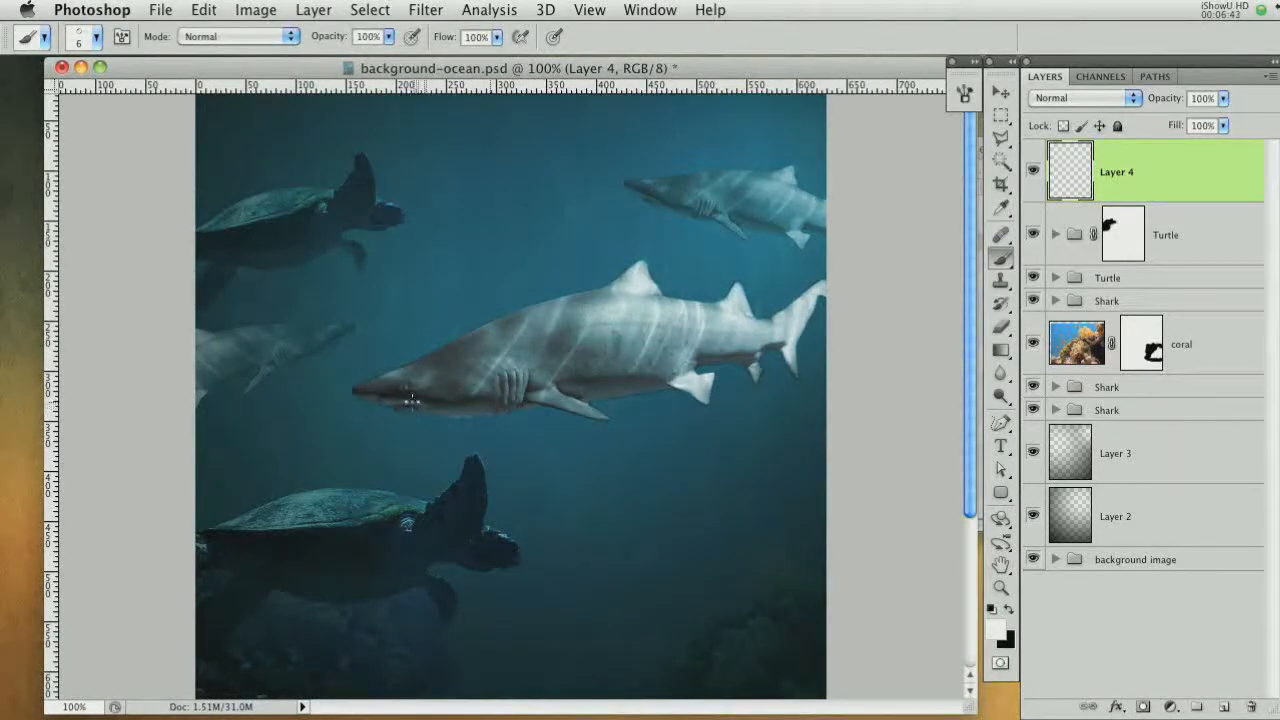
drag(414, 404, 480, 186)
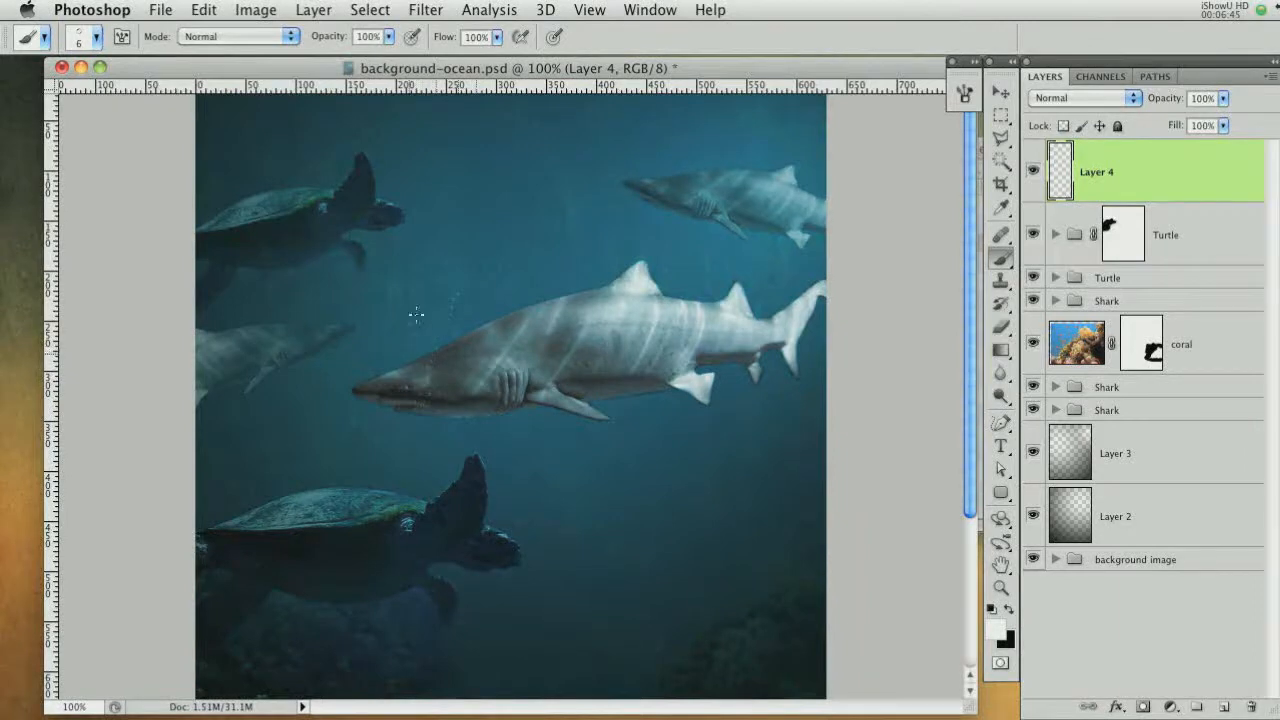
drag(648, 178, 704, 207)
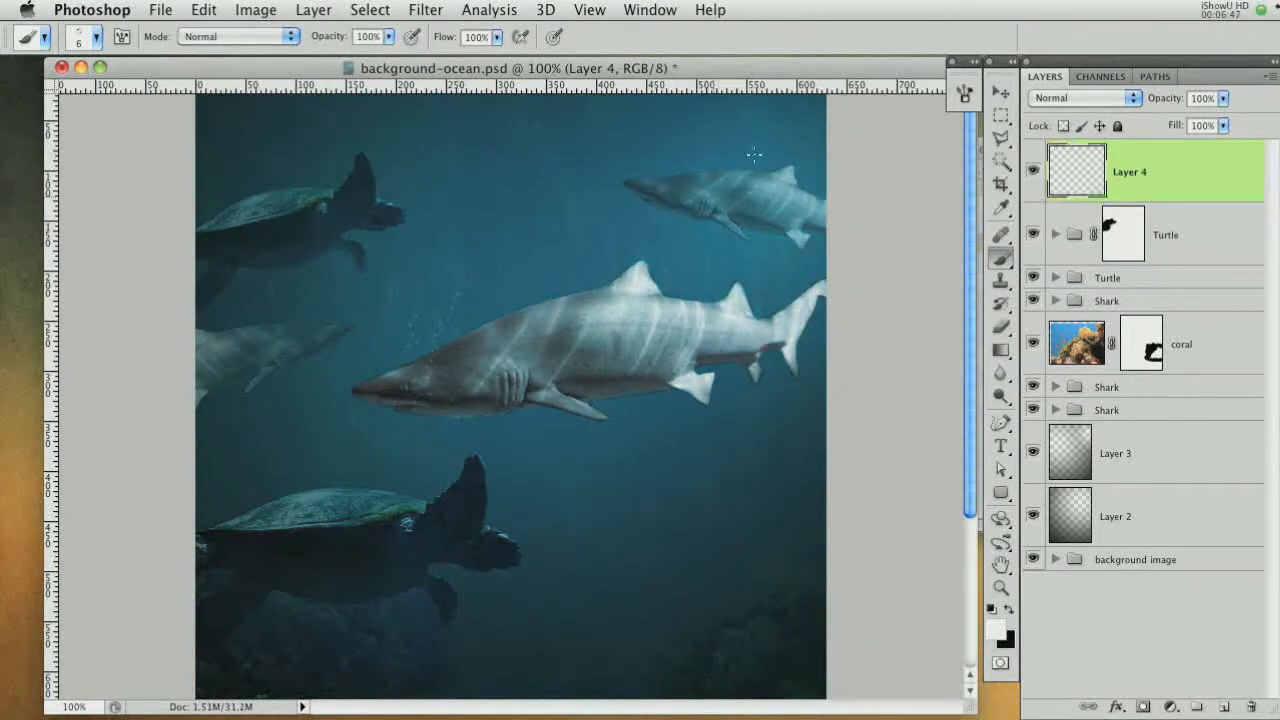
drag(754, 155, 749, 123)
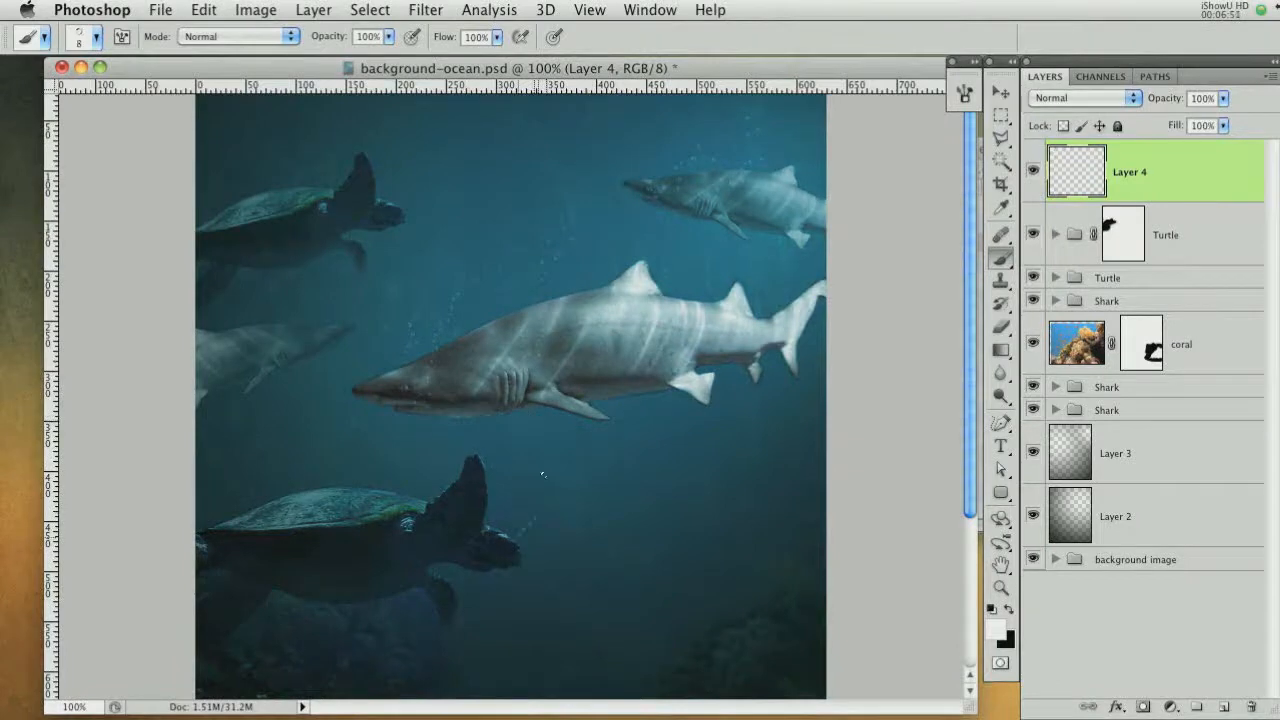
key(bracketleft)
drag(542, 474, 520, 530)
key(bracketleft)
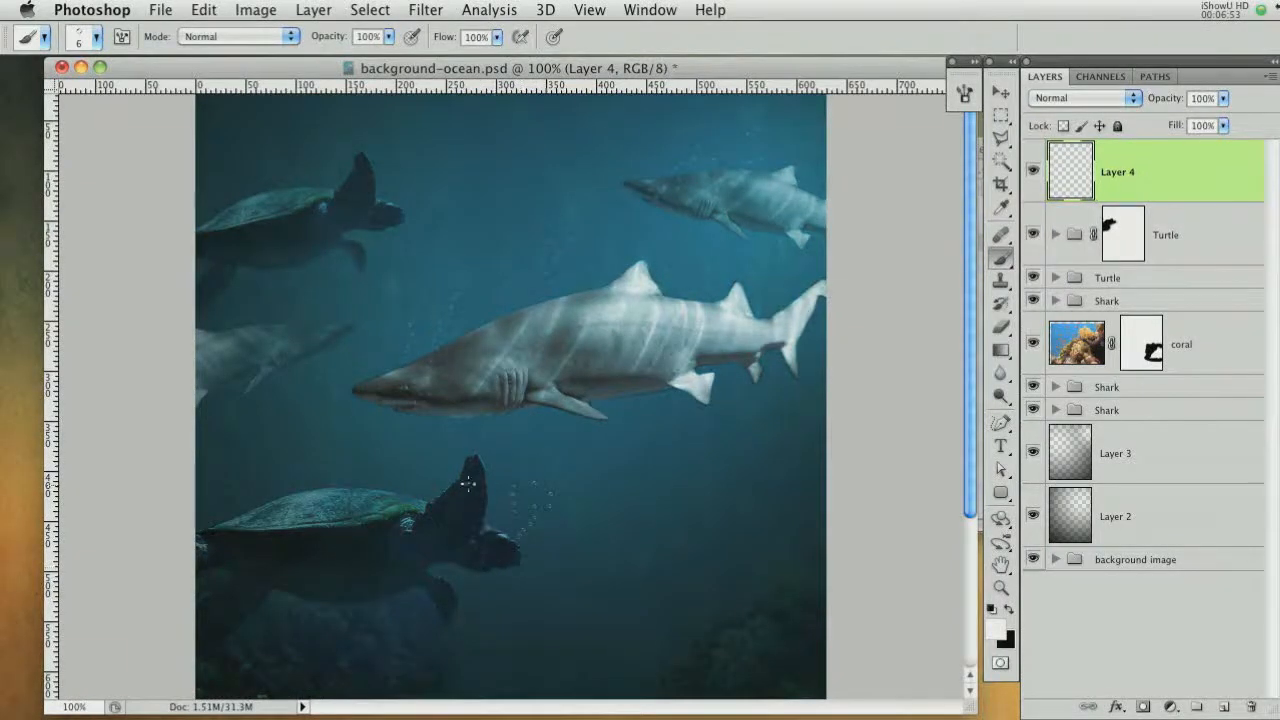
key(bracketright)
drag(282, 353, 289, 338)
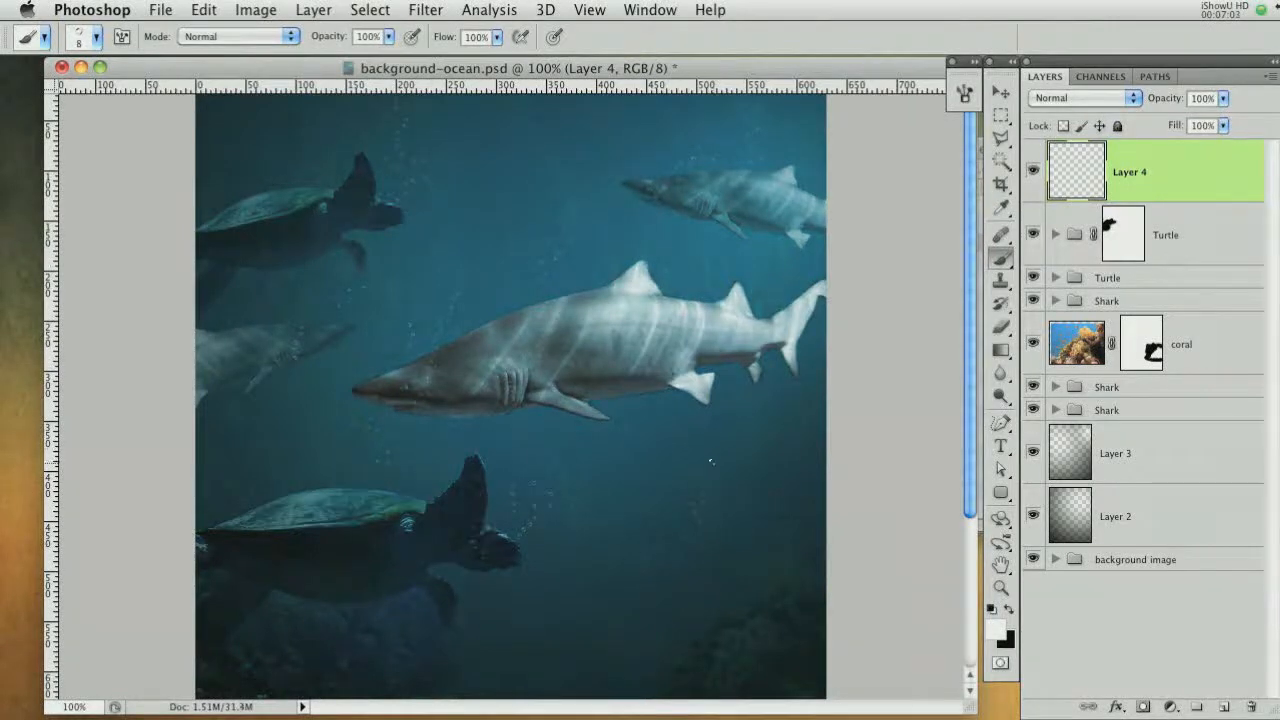
Add a new layer for more bubbles and set its opacity to 74%
click(1223, 706)
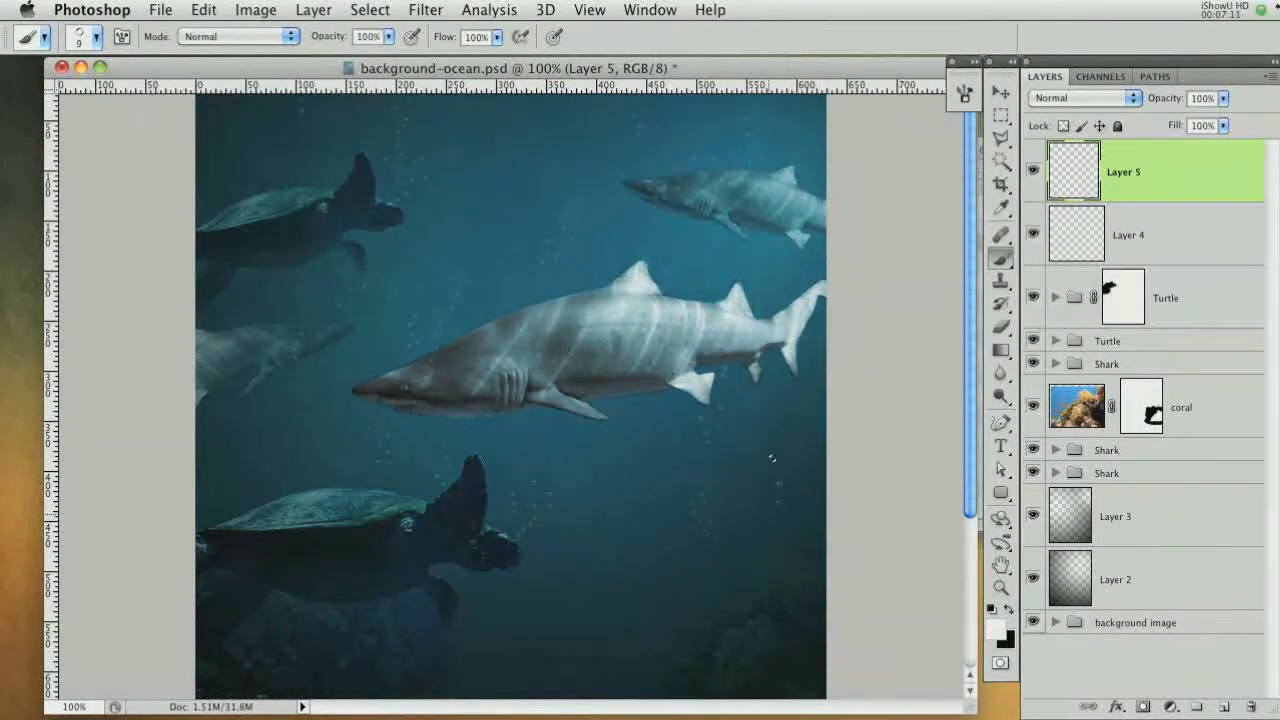
key(bracketleft)
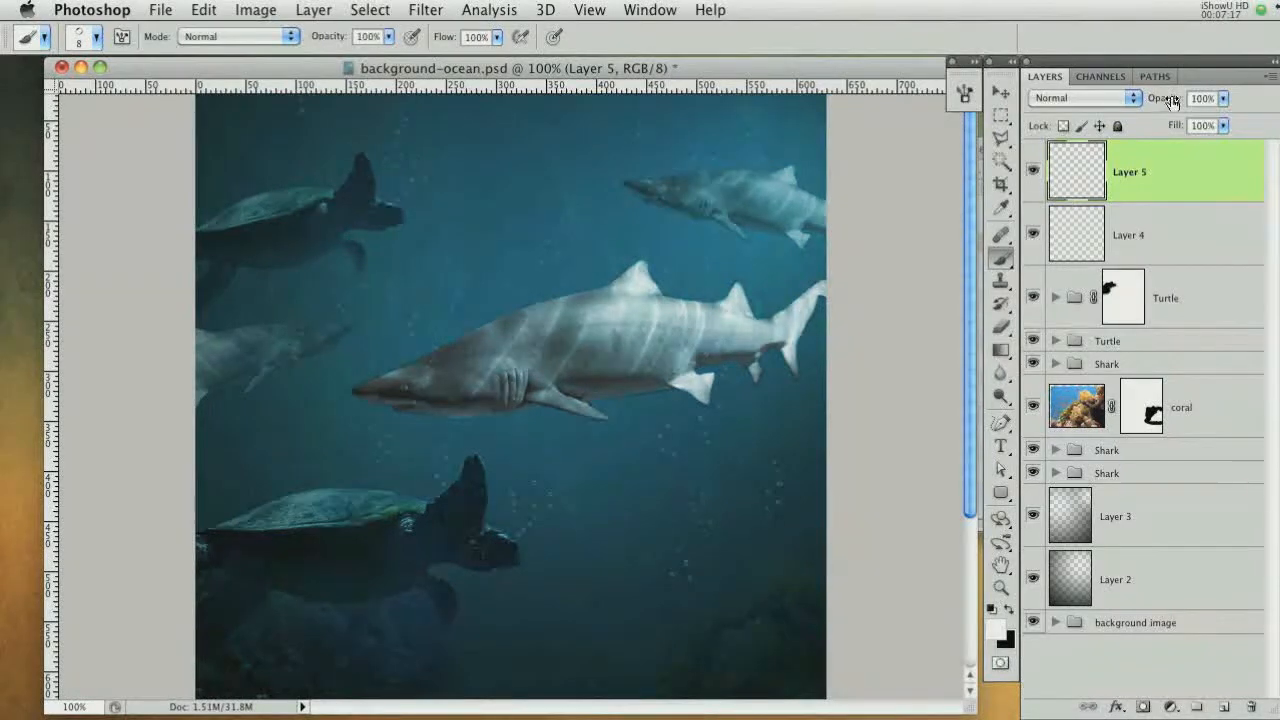
drag(1172, 98, 1110, 104)
Toggle the lower Shark group's visibility and lower its opacity to 82%
click(1170, 236)
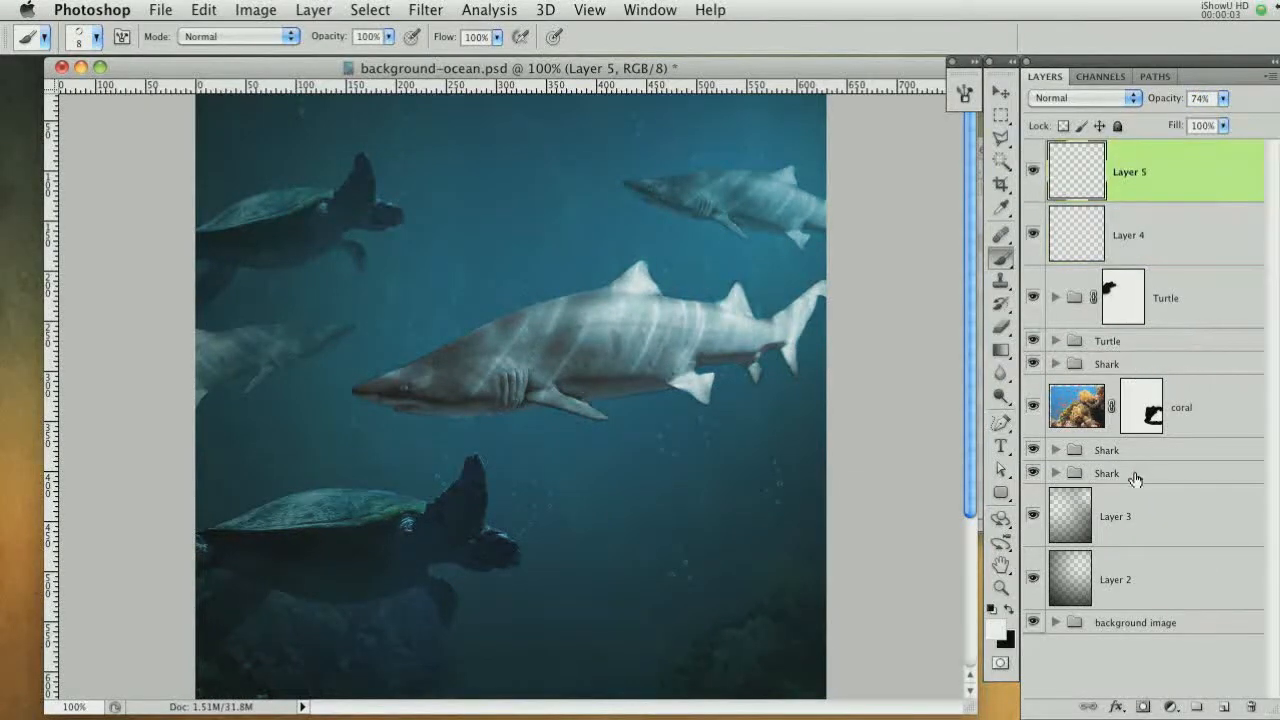
click(1135, 476)
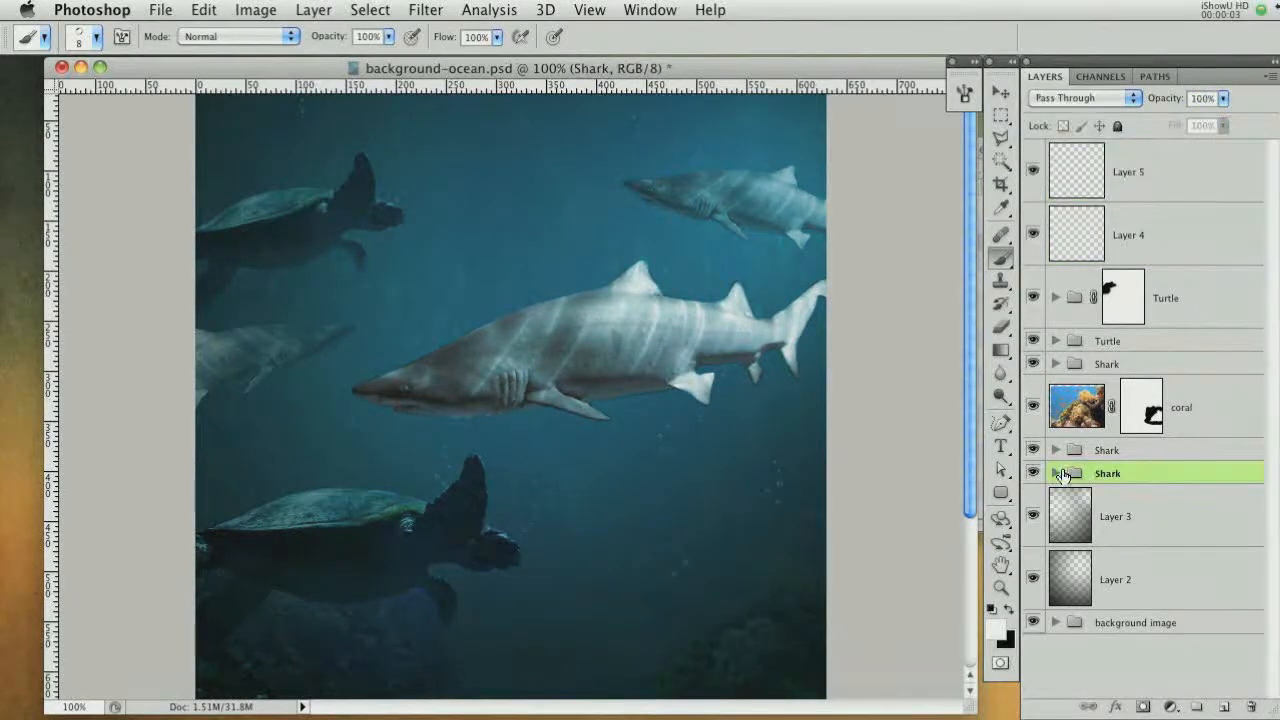
click(1033, 473)
click(1033, 473)
drag(1156, 107, 1143, 107)
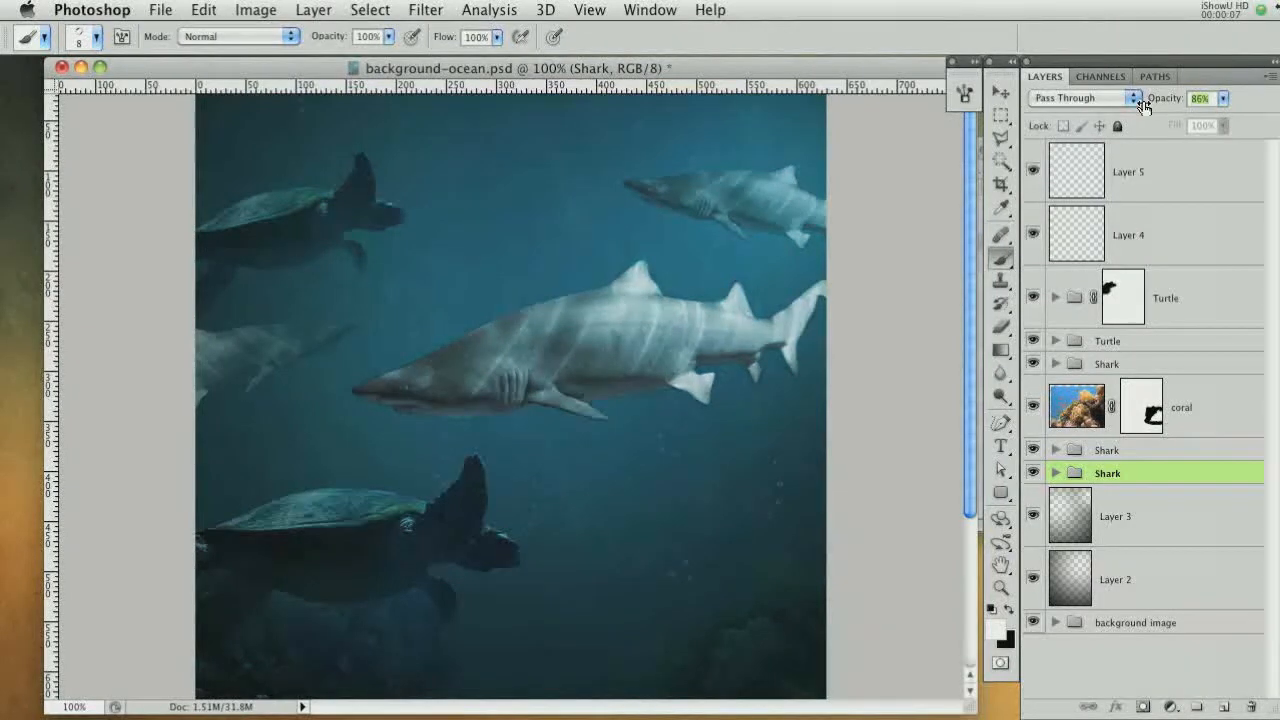
key(super+minus)
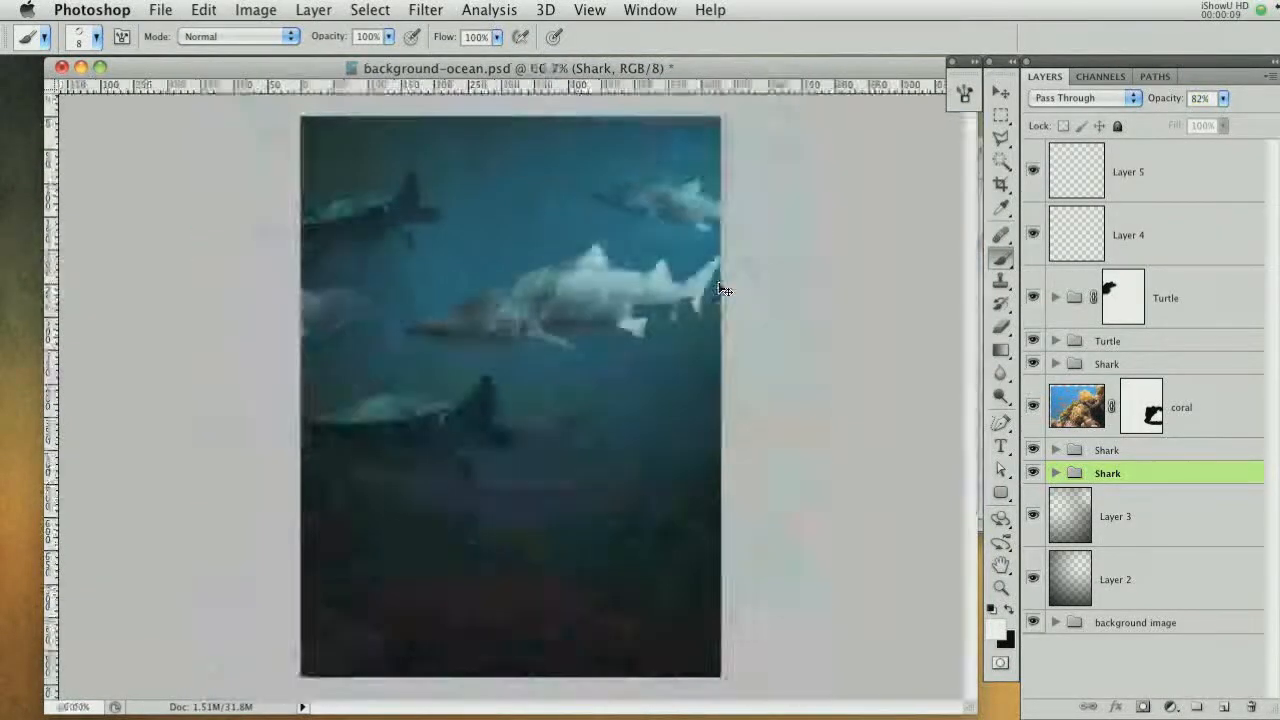
Rename Layer 4 to bubble and Layer 5 to bubble 2
click(1191, 171)
double_click(1127, 236)
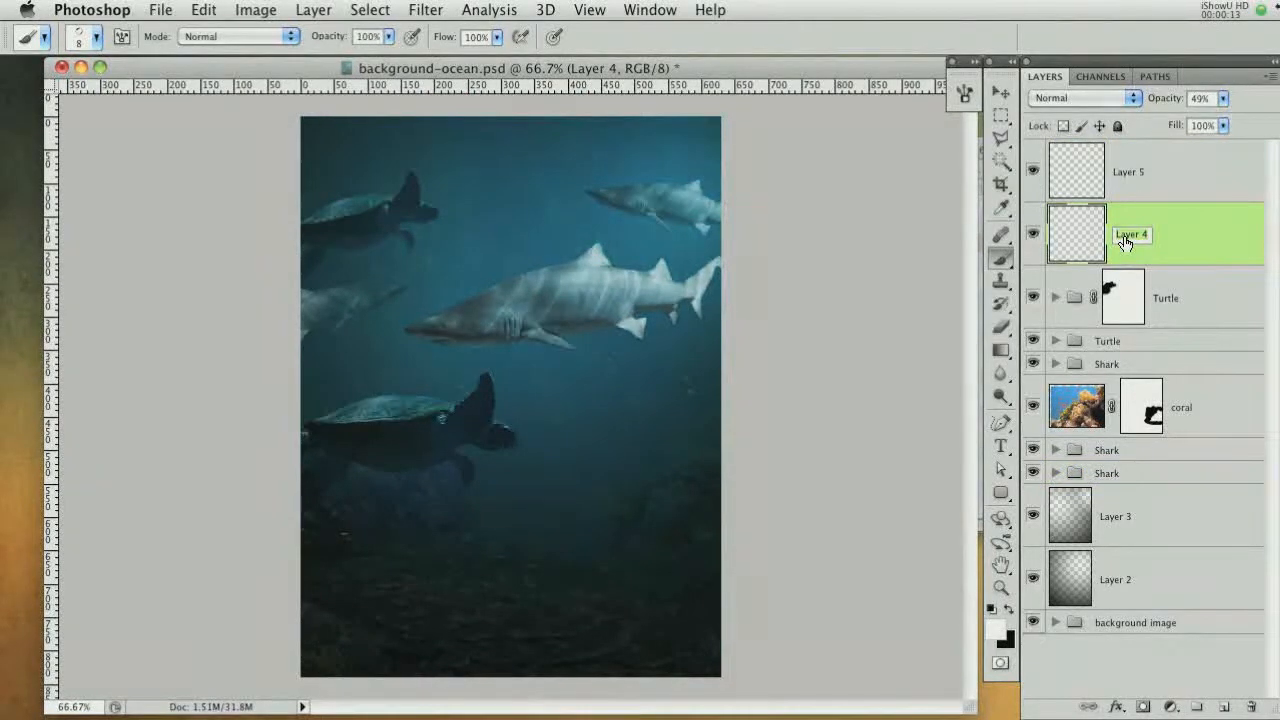
text(bubble)
key(Return)
double_click(1136, 174)
text(b)
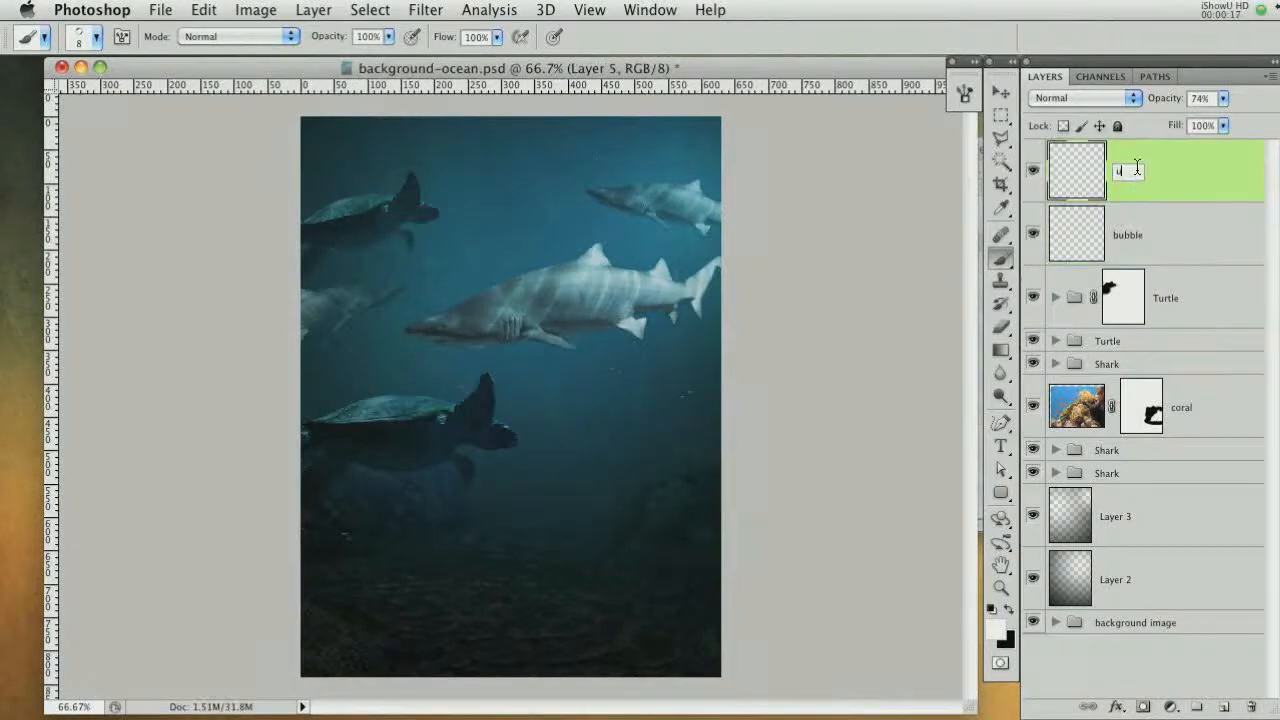
text(ubble 2)
key(Return)
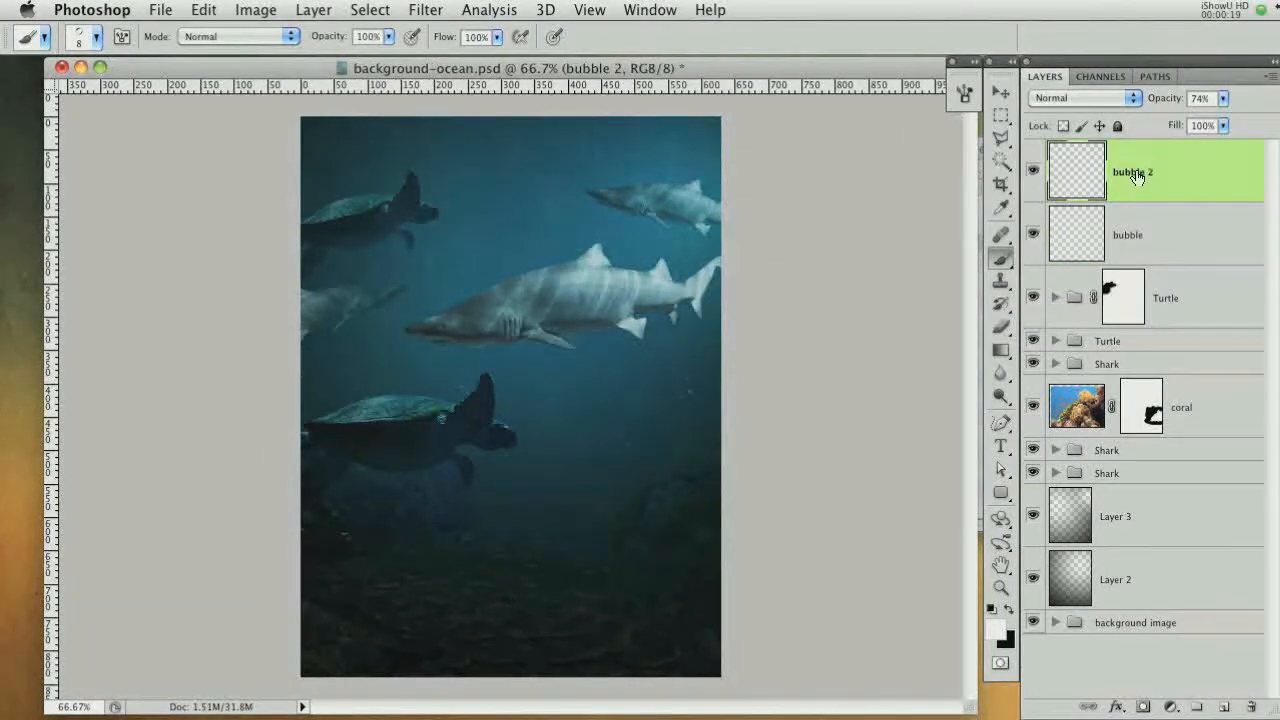
Group the two bubble layers and name the group bubbles
shift+click(1203, 228)
key(ctrl+g)
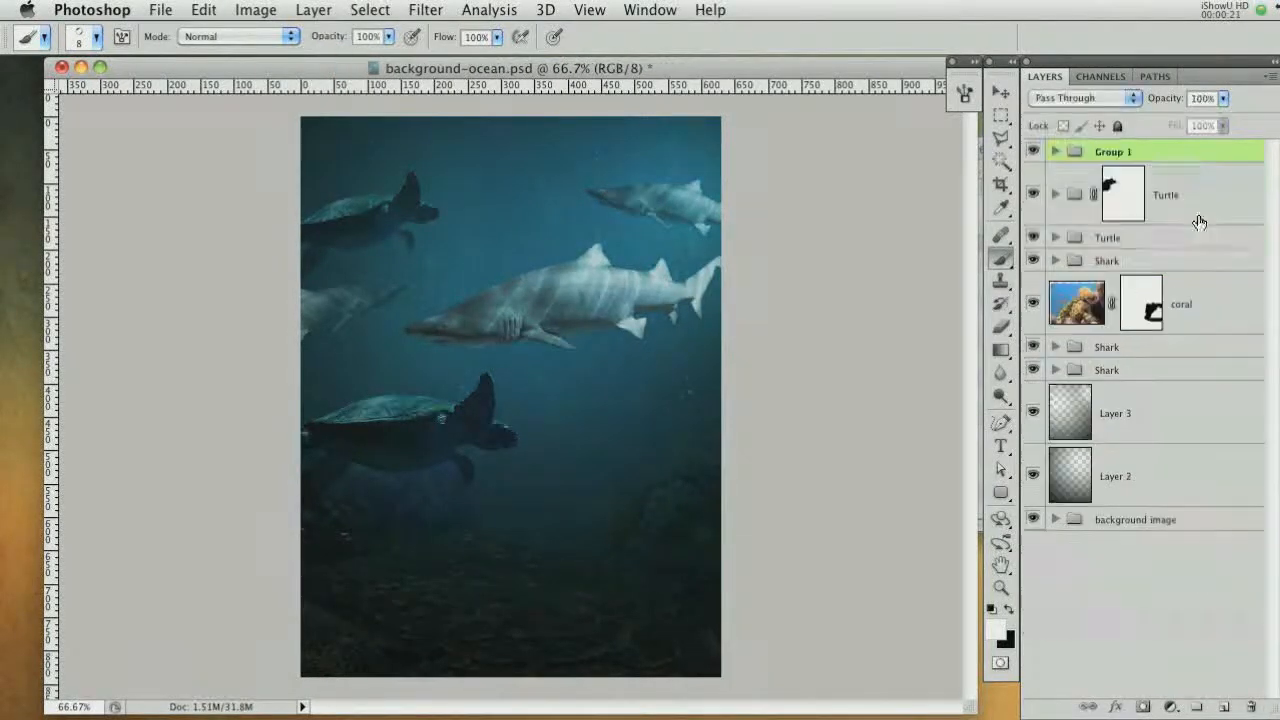
double_click(1120, 151)
text(bubbles)
key(Return)
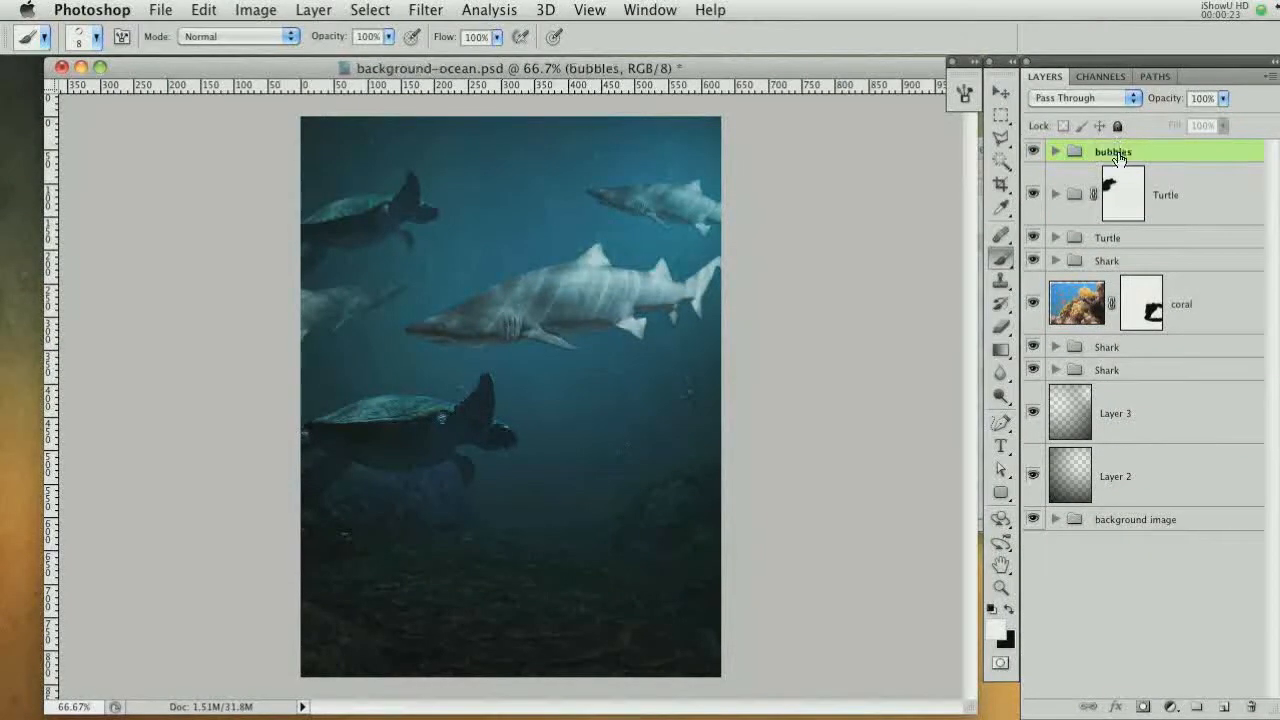
Add a new layer and pick a soft round brush at 35 px with 0% hardness
click(1226, 707)
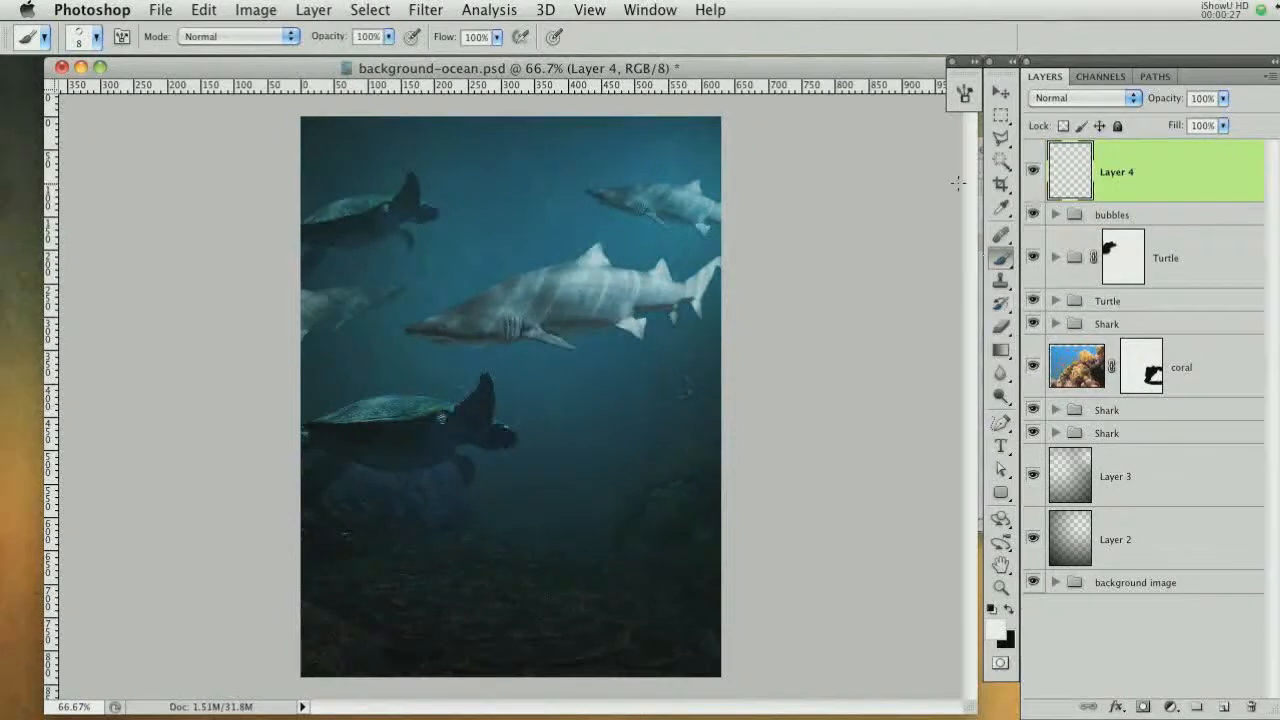
right_click(607, 217)
drag(821, 407, 820, 335)
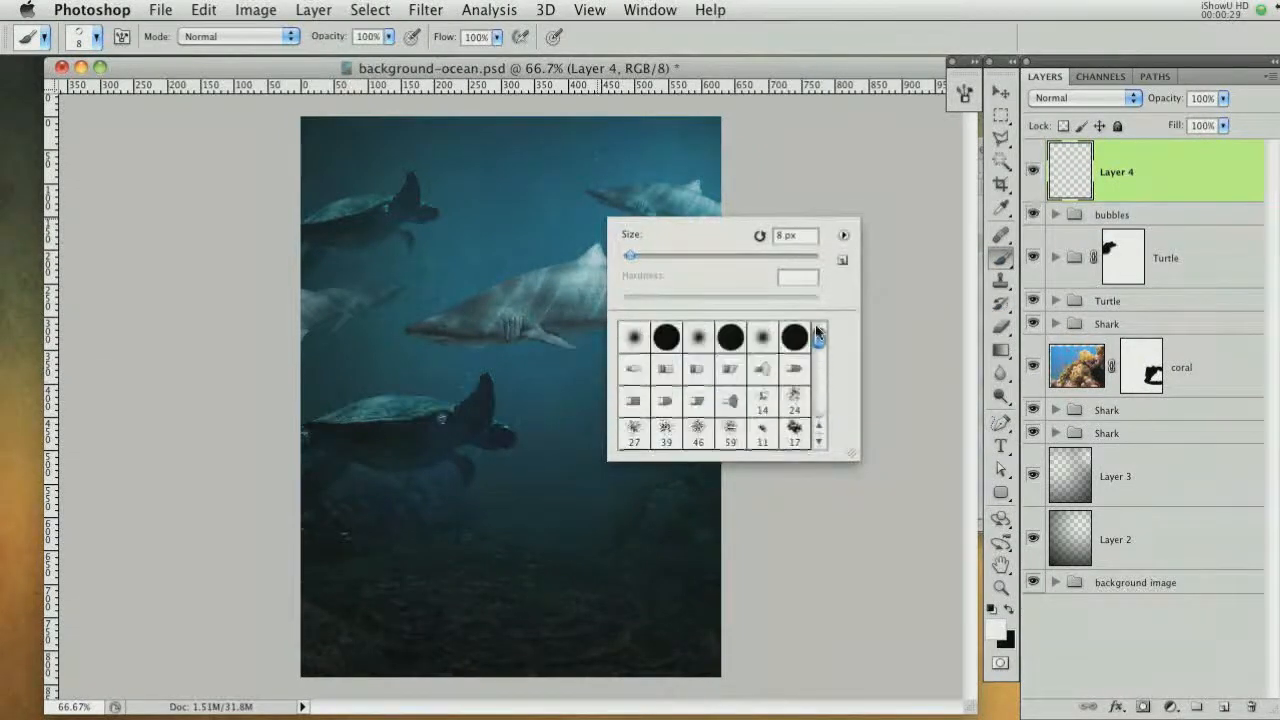
click(762, 337)
drag(660, 256, 651, 257)
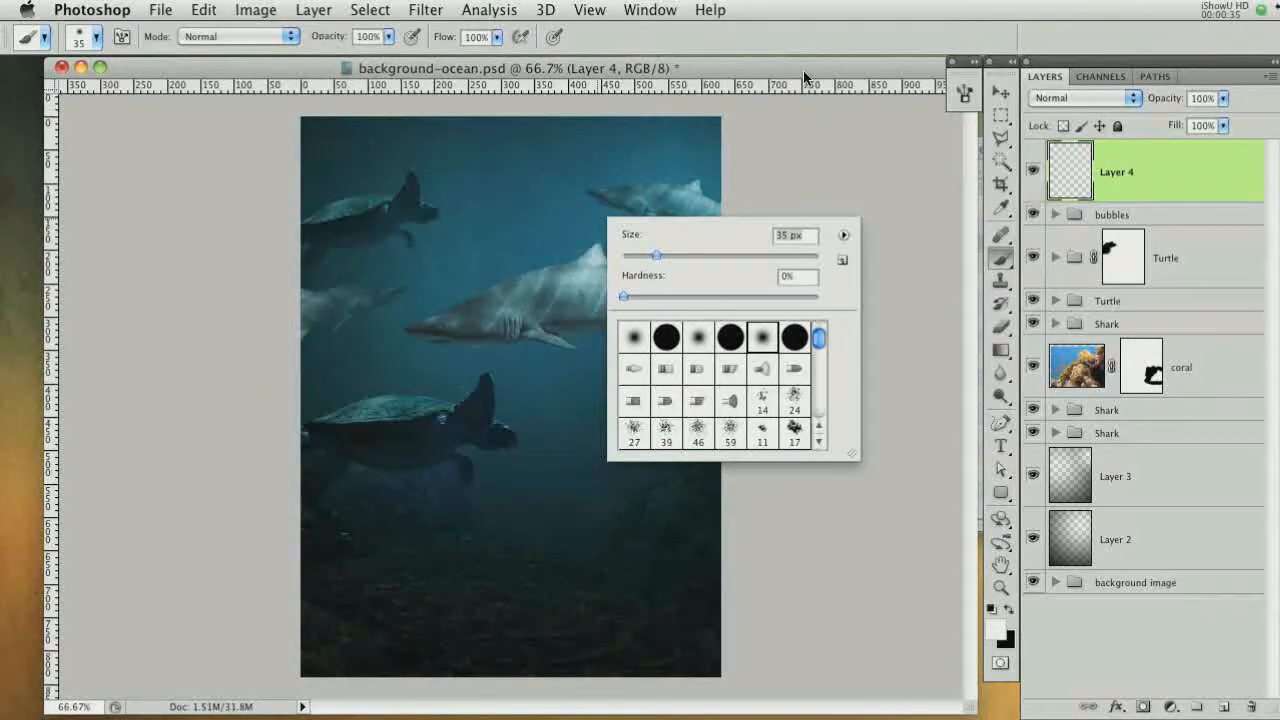
click(862, 73)
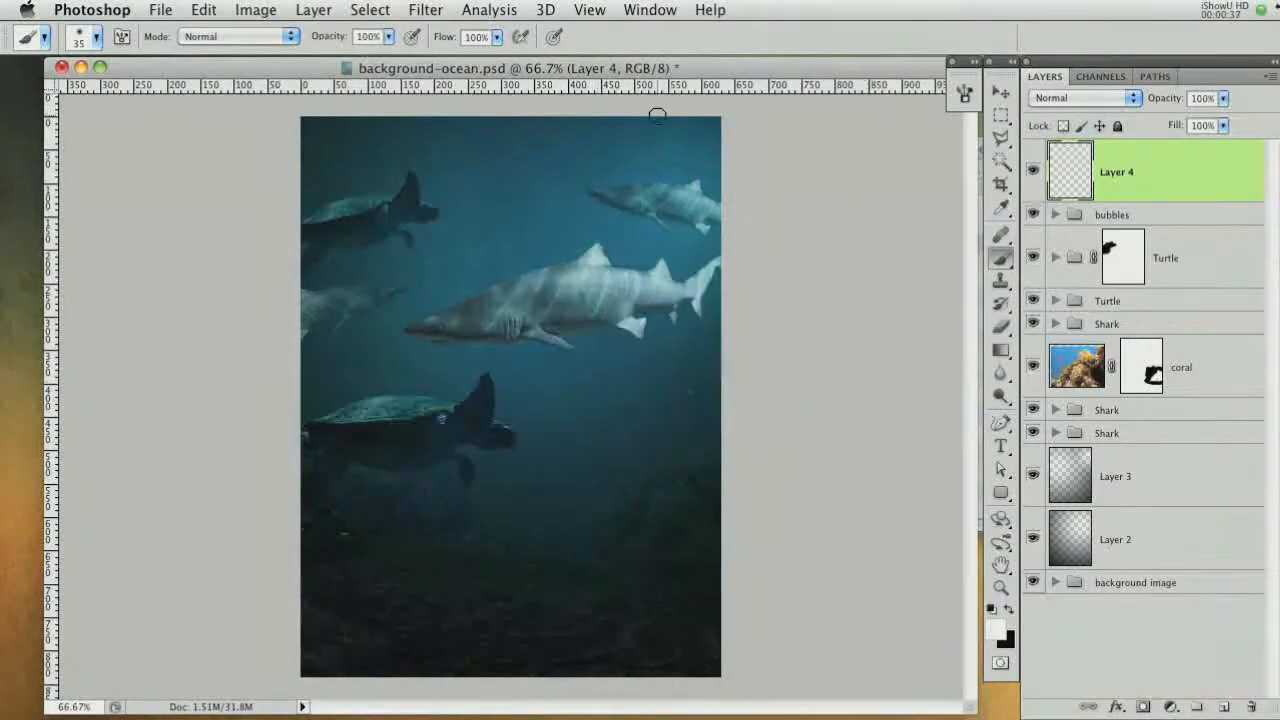
Paint white light-ray strokes fanning out from the top-right corner across the scene
drag(716, 121, 362, 288)
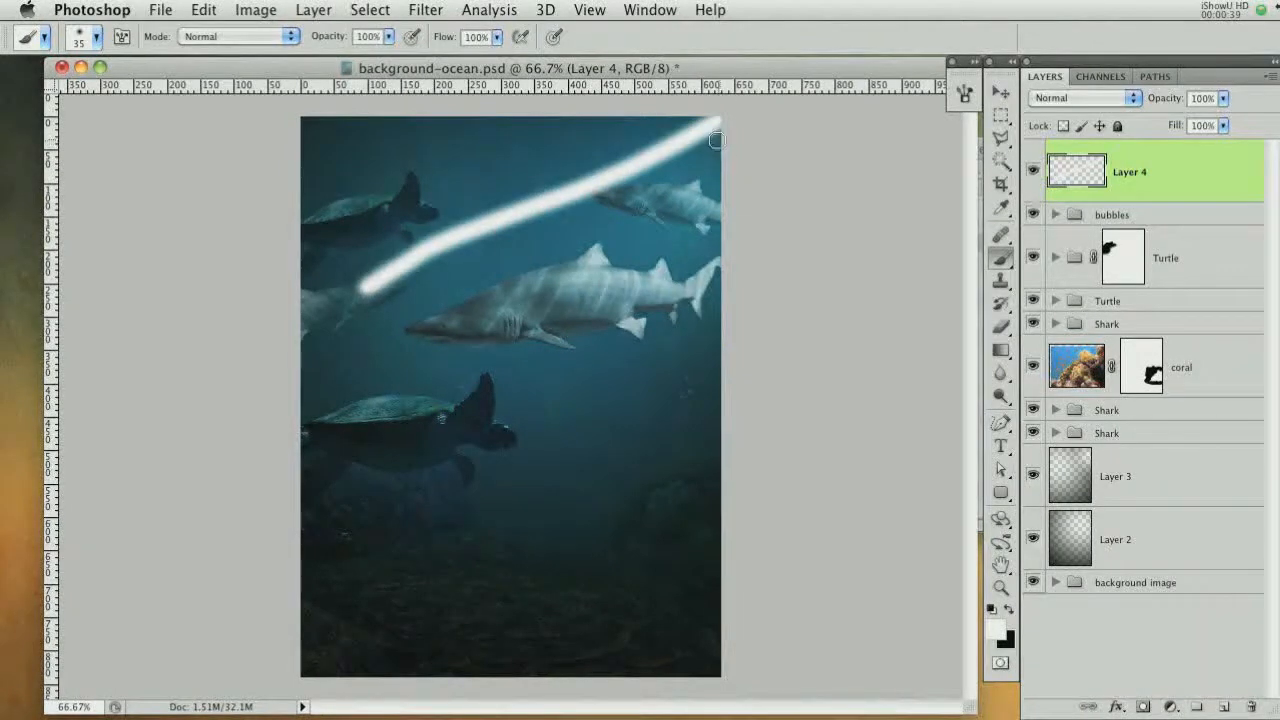
drag(716, 124, 443, 406)
drag(718, 124, 576, 553)
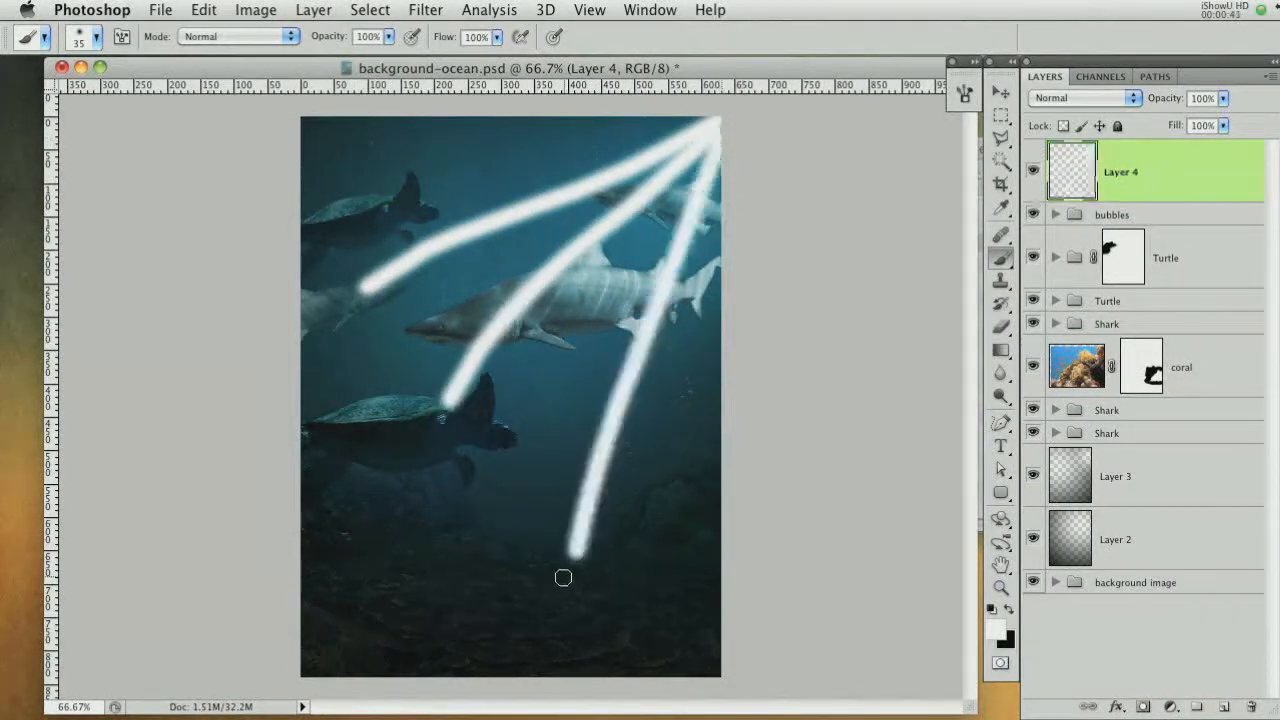
drag(691, 406, 655, 520)
drag(526, 469, 405, 572)
click(397, 344)
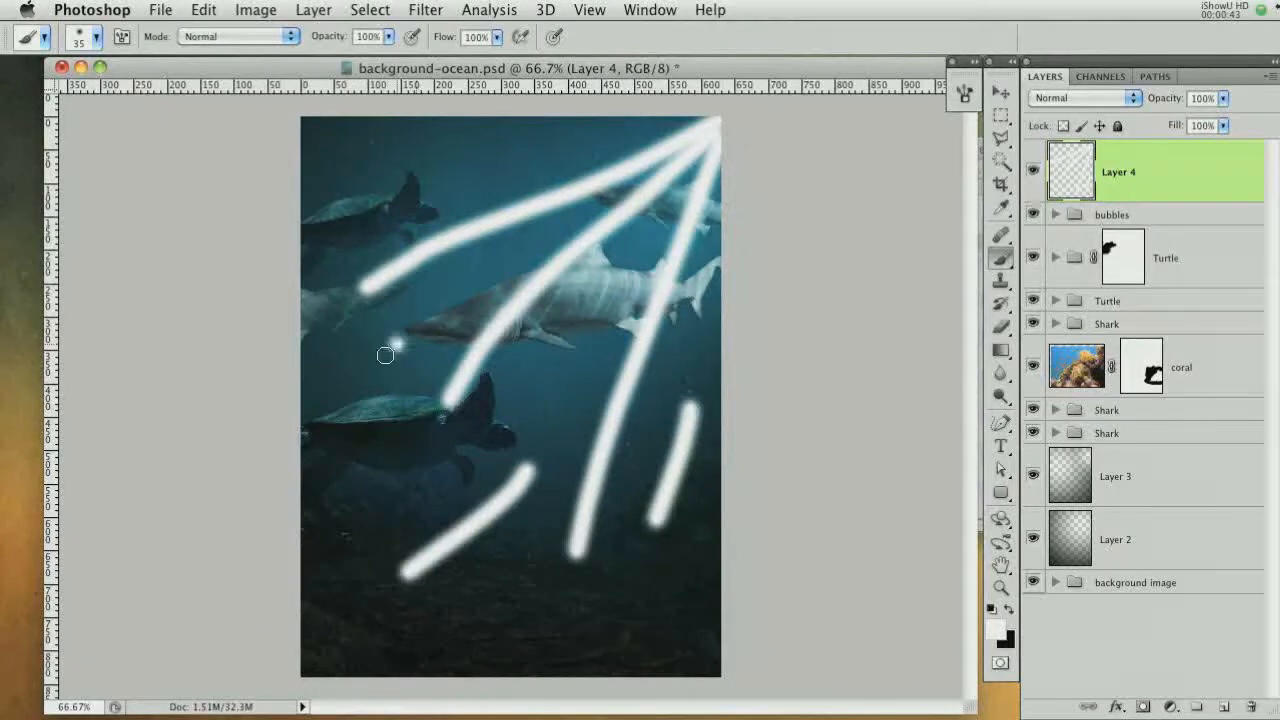
drag(385, 355, 287, 457)
click(366, 197)
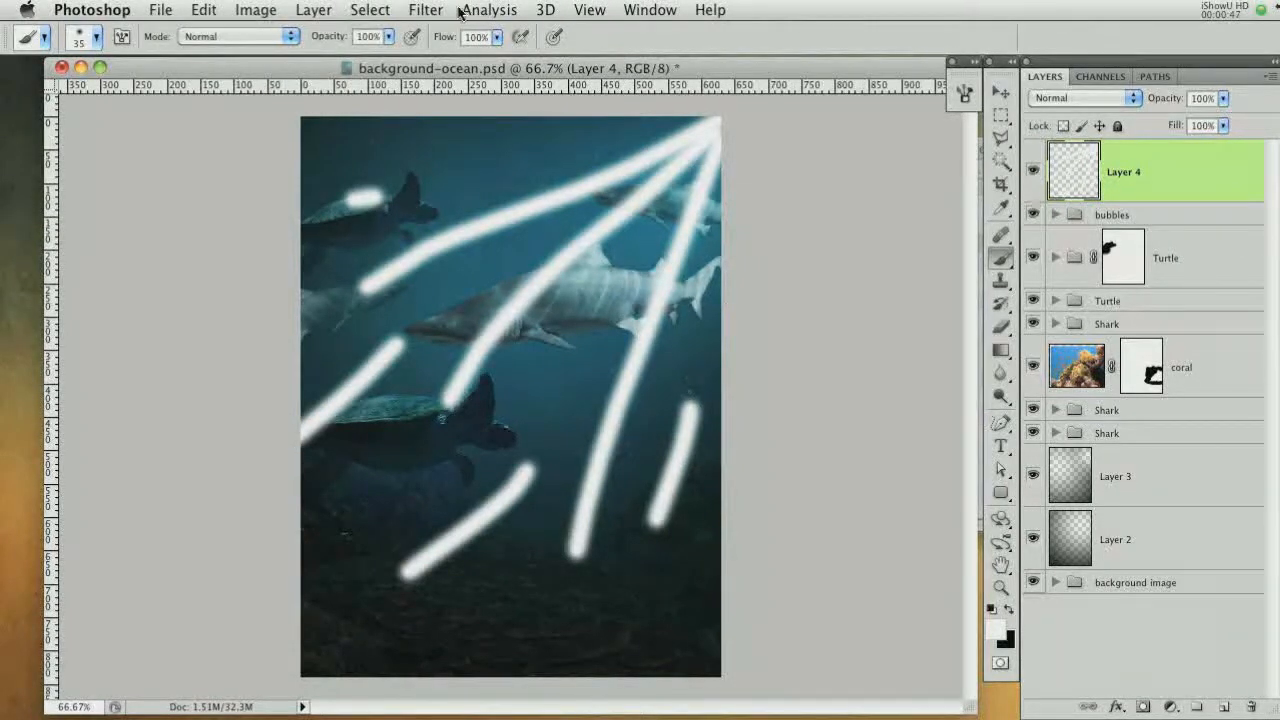
Apply Add Noise to the light-ray layer with amount 16%, Uniform distribution and Monochromatic
click(425, 12)
mouse_move(540, 281)
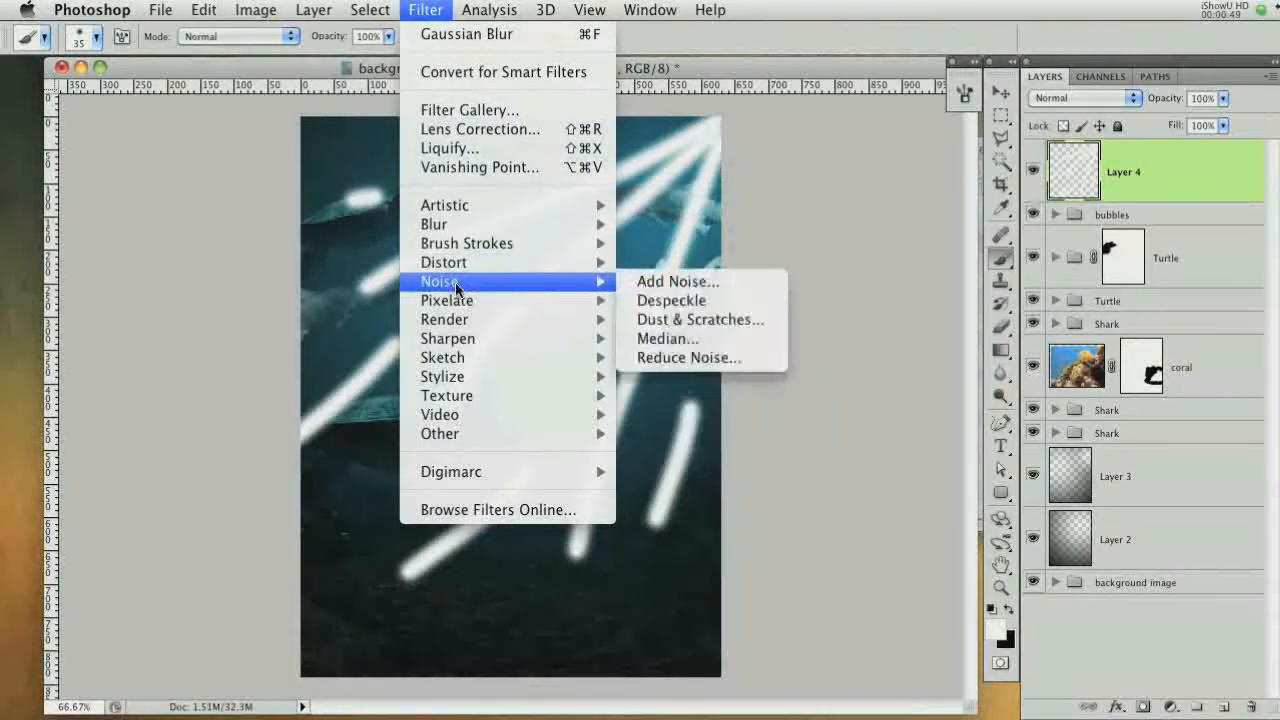
click(698, 281)
drag(957, 268, 802, 148)
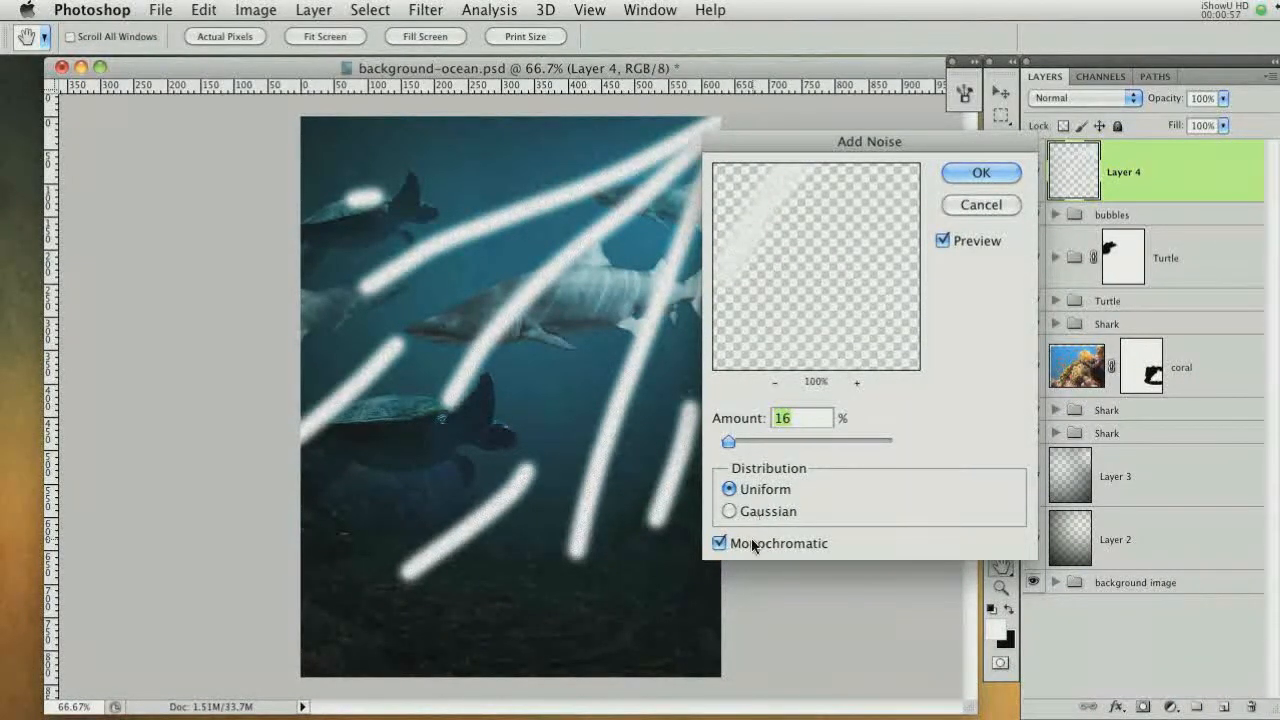
key(Return)
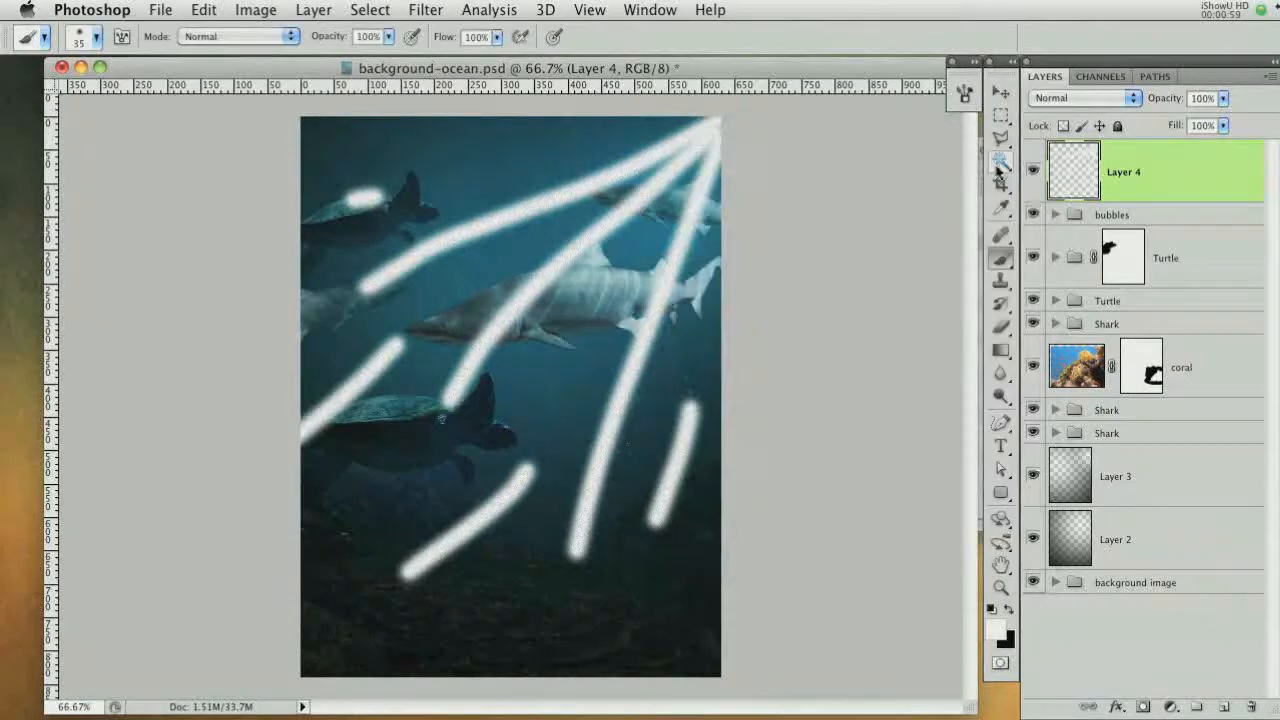
Soften the light rays with a Gaussian Blur of 22.0 pixels radius
click(430, 12)
mouse_move(468, 230)
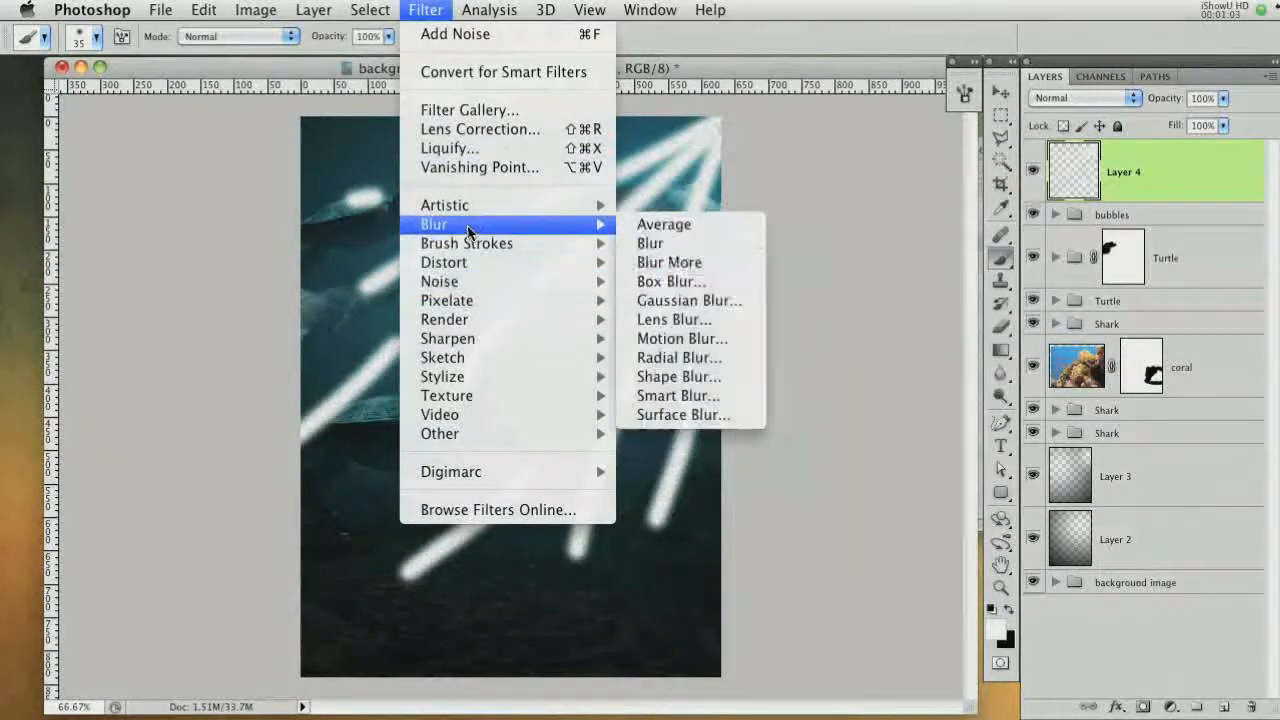
click(712, 300)
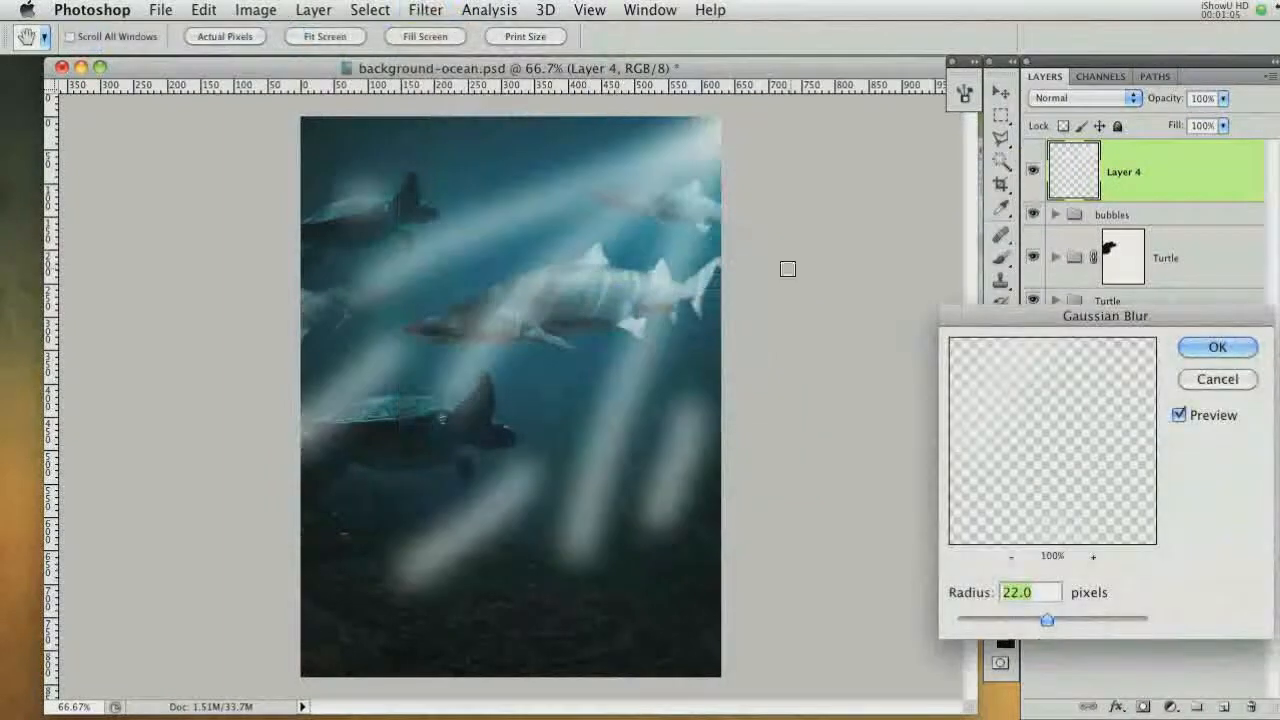
drag(1164, 318, 982, 203)
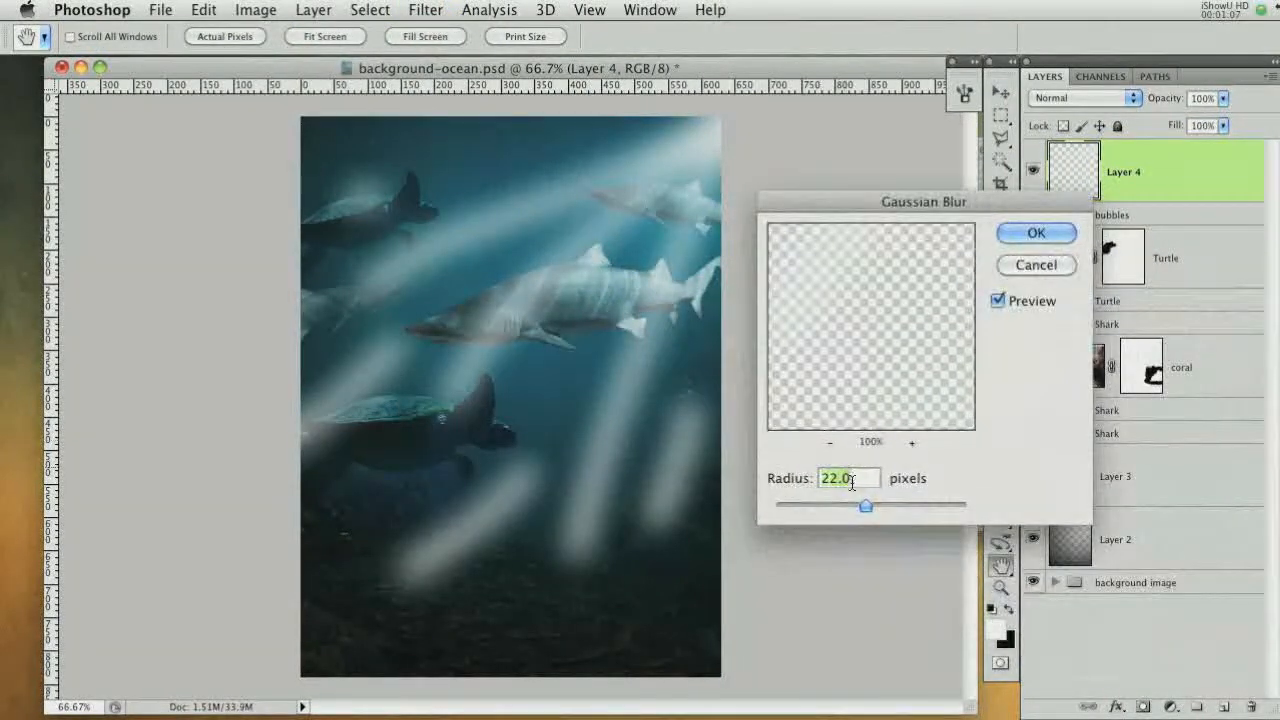
click(1035, 234)
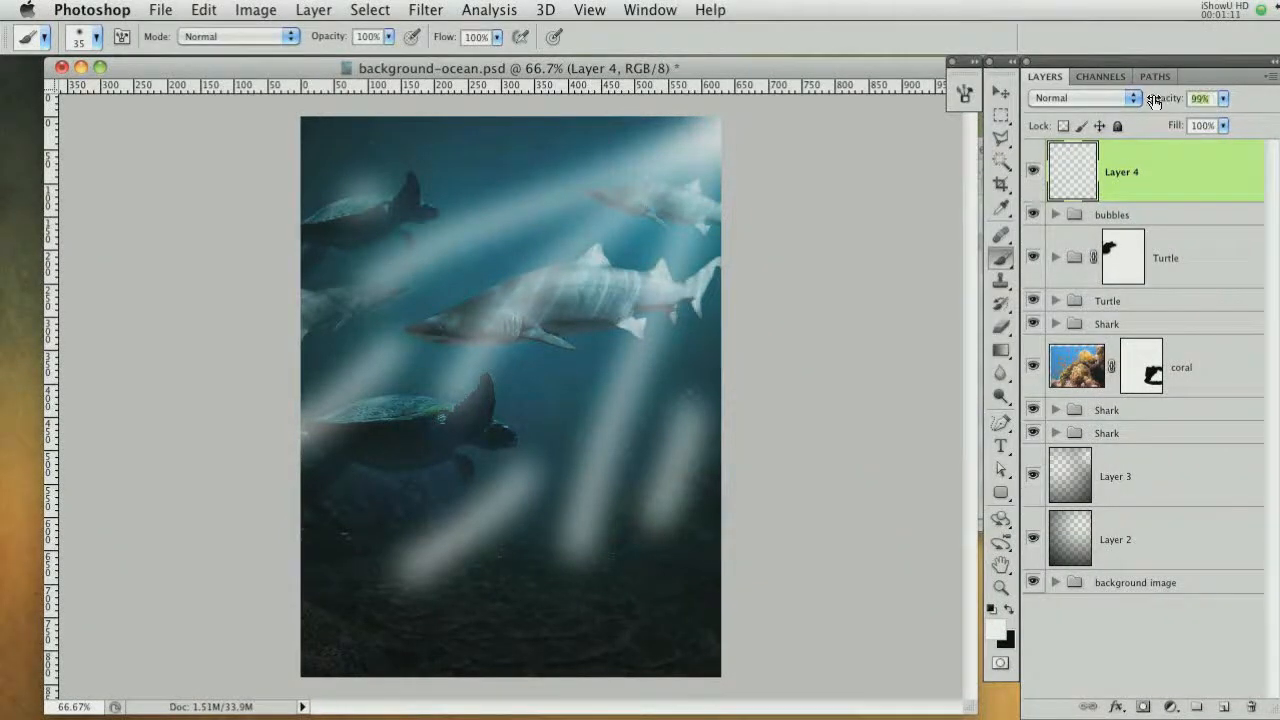
Lower the light-ray layer's opacity to 32% and add a layer mask to it
drag(1154, 100, 1086, 97)
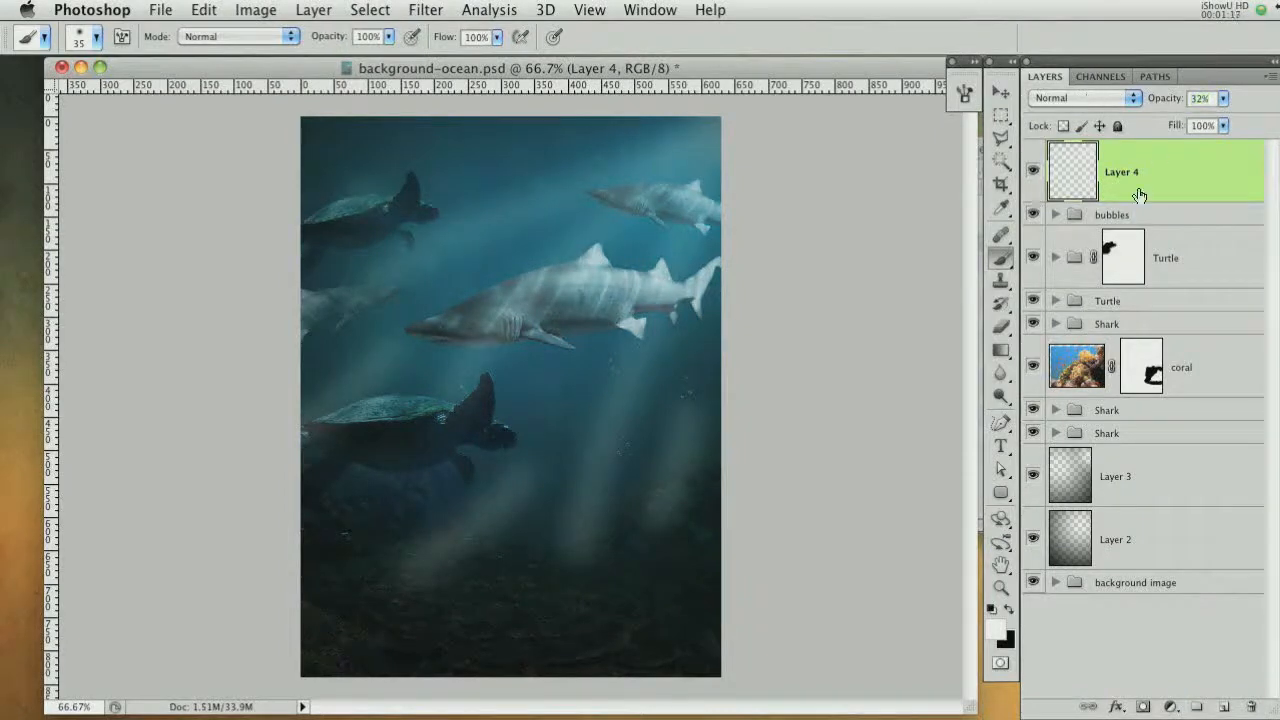
click(1144, 706)
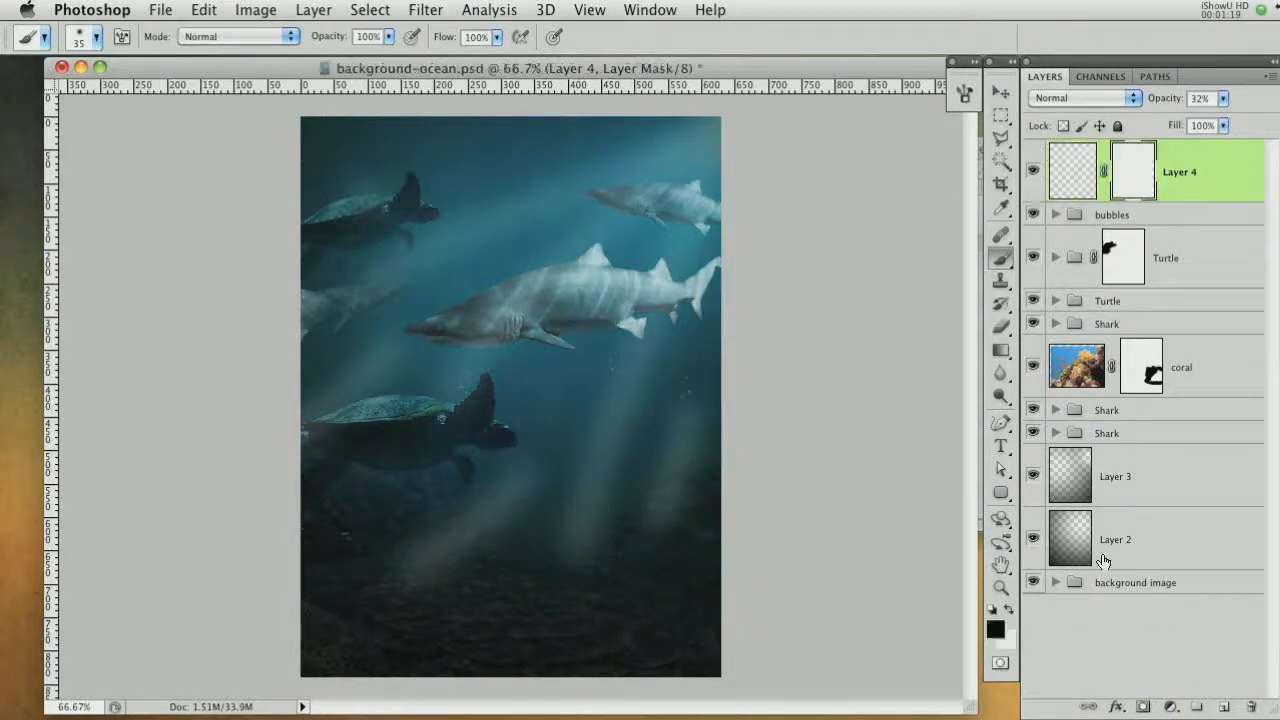
Paint black on the light-ray mask with a soft brush enlarged to 250 px to fade parts of the rays
key(x)
key(bracketright)
key(bracketright)
key(bracketright)
key(bracketright)
key(bracketright)
key(bracketright)
key(bracketright)
key(bracketright)
key(bracketright)
key(bracketright)
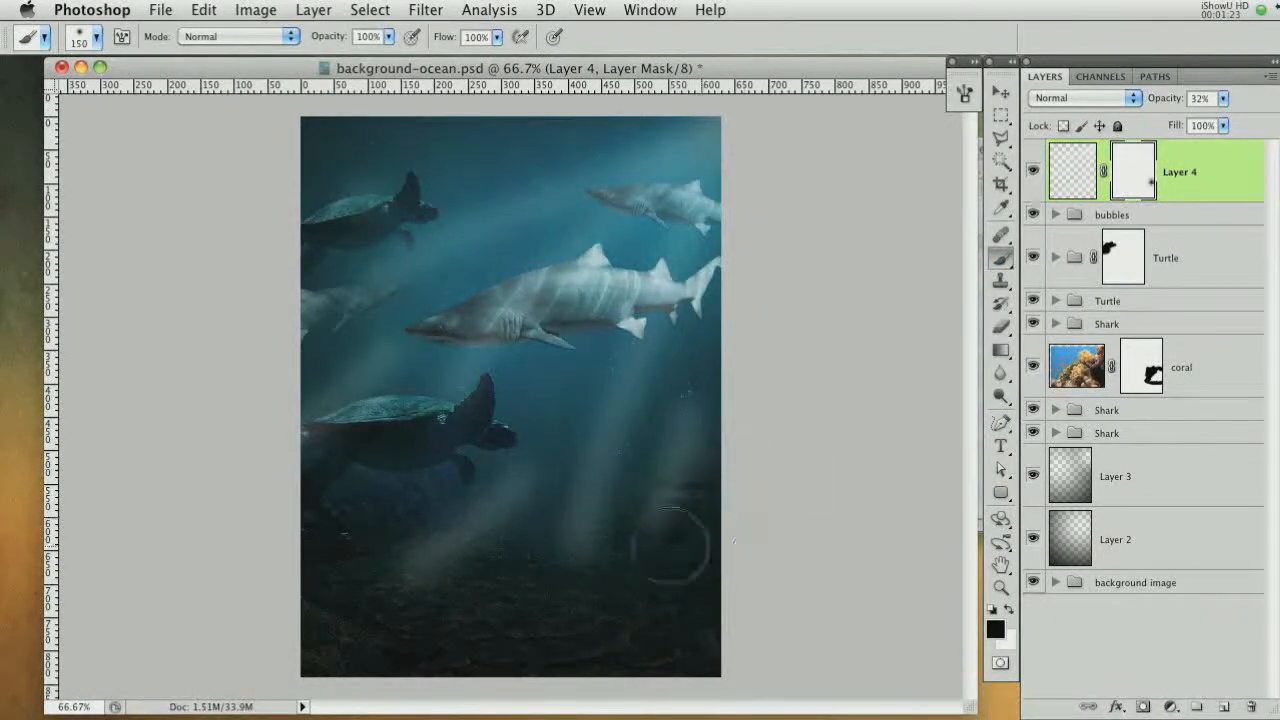
drag(657, 543, 617, 560)
key(bracketright)
key(bracketright)
mouse_move(625, 613)
mouse_down()
mouse_move(607, 577)
mouse_move(437, 620)
mouse_move(474, 586)
mouse_move(461, 516)
mouse_move(361, 517)
mouse_move(385, 450)
mouse_move(364, 424)
mouse_move(378, 255)
mouse_up()
click(382, 254)
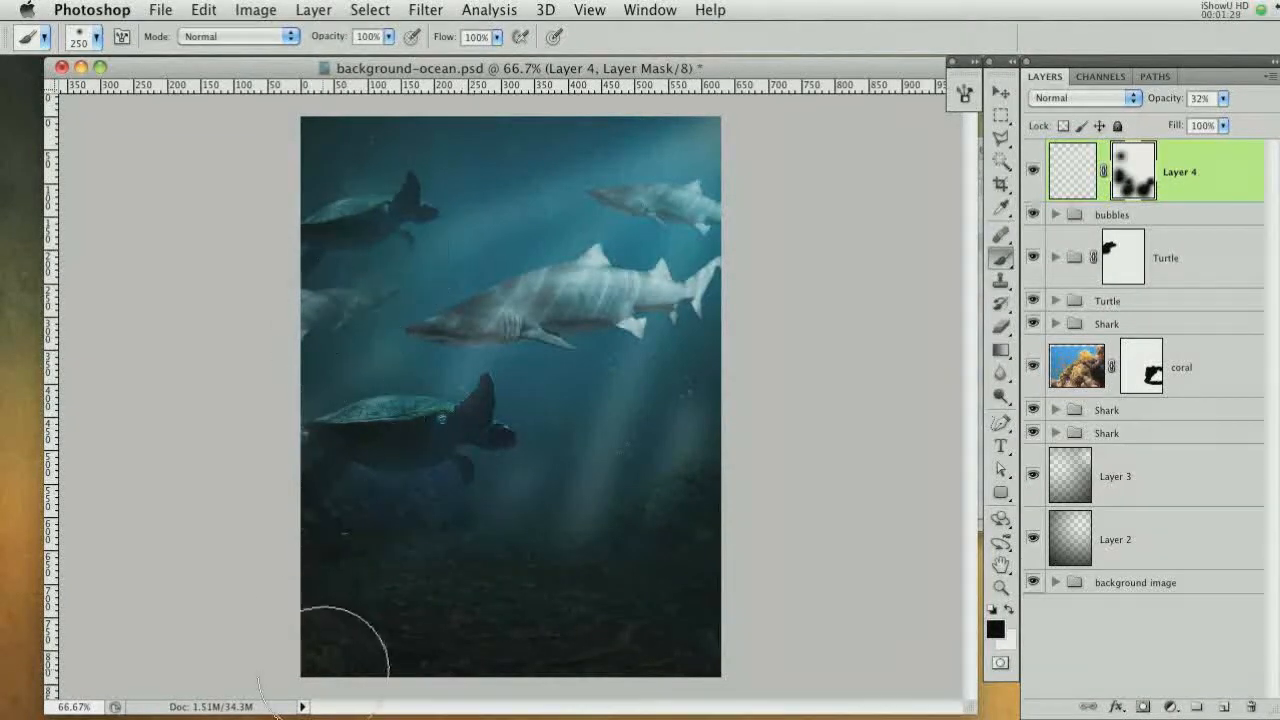
click(575, 254)
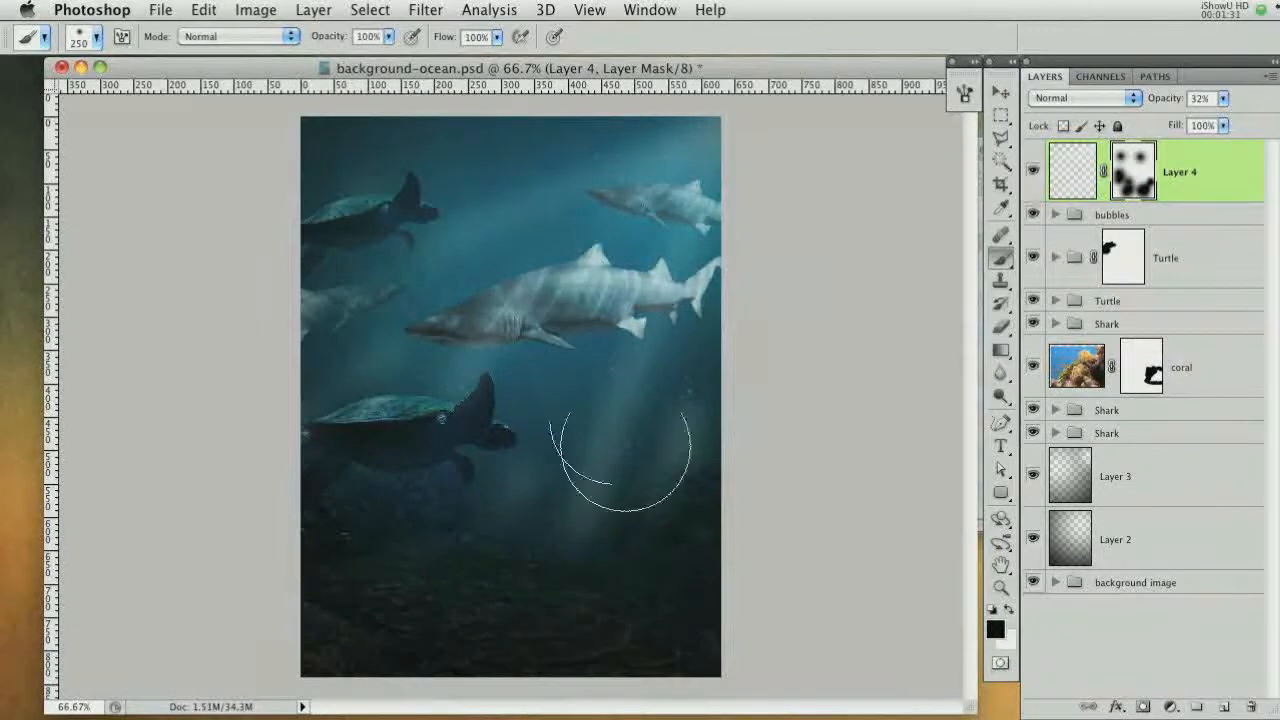
click(674, 378)
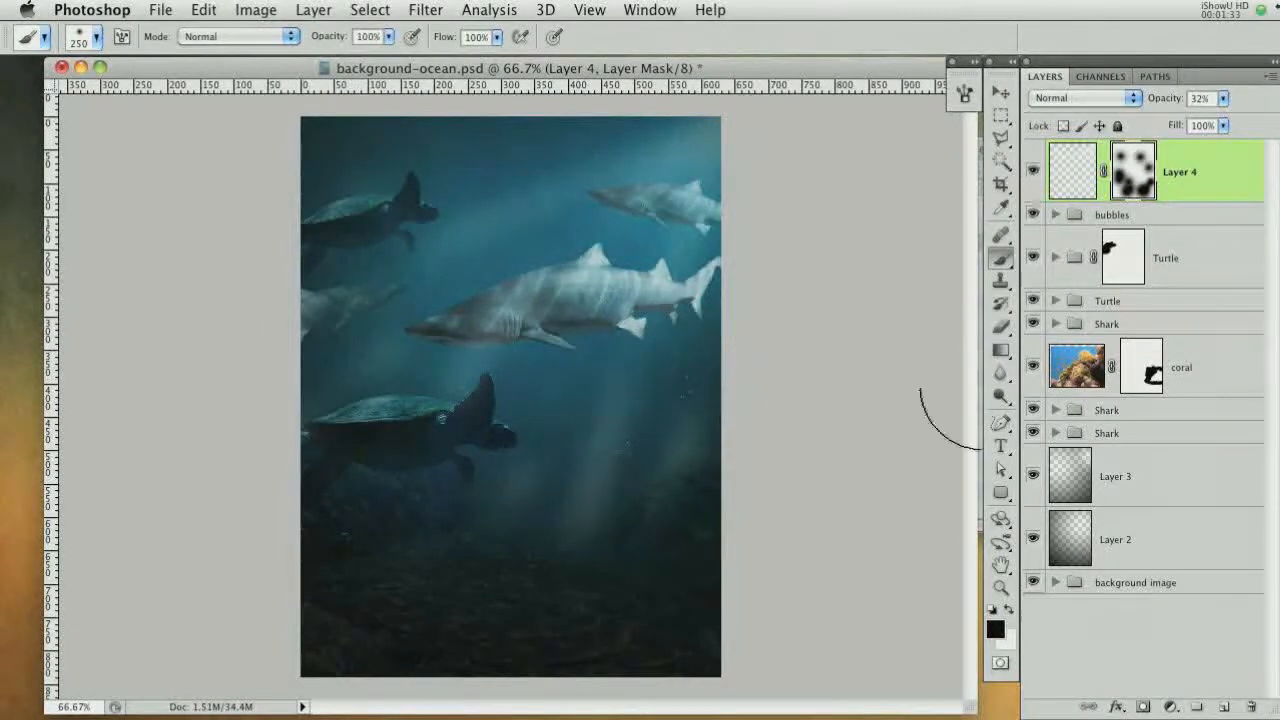
click(615, 560)
Lower the light-ray layer's opacity to 27%
drag(1173, 105, 1164, 106)
key(super+plus)
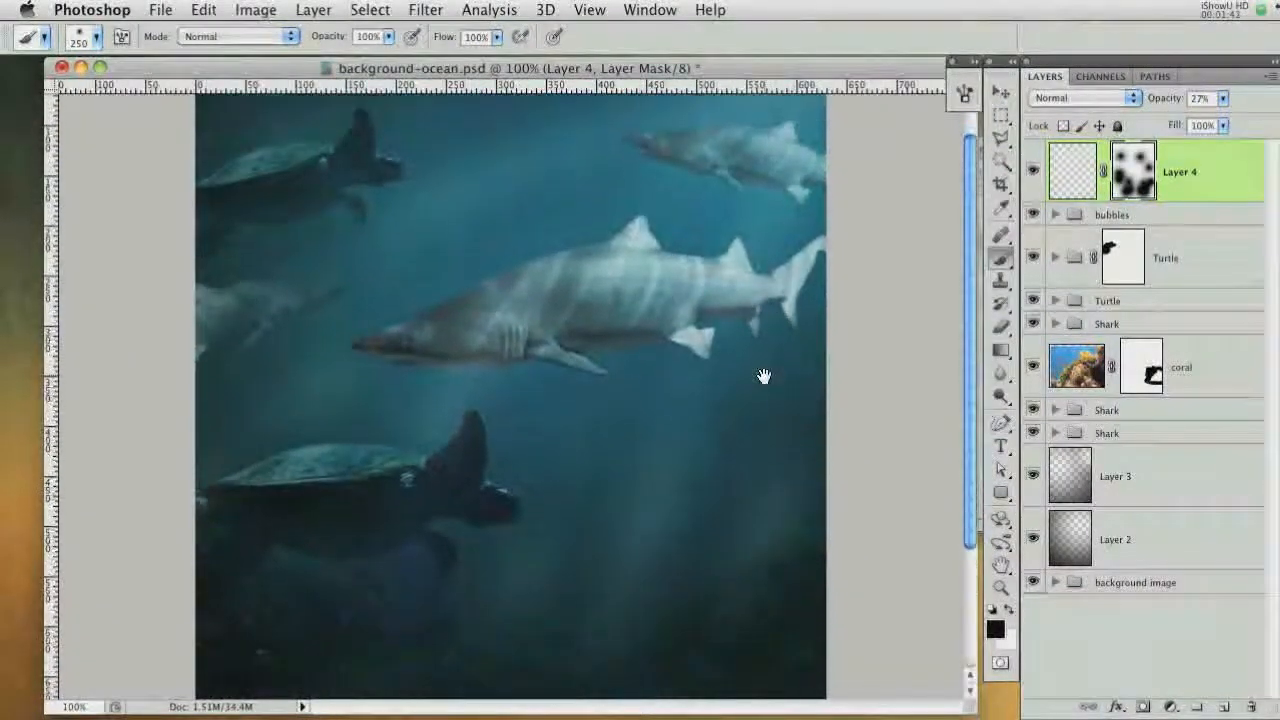
drag(763, 376, 766, 423)
key(super+minus)
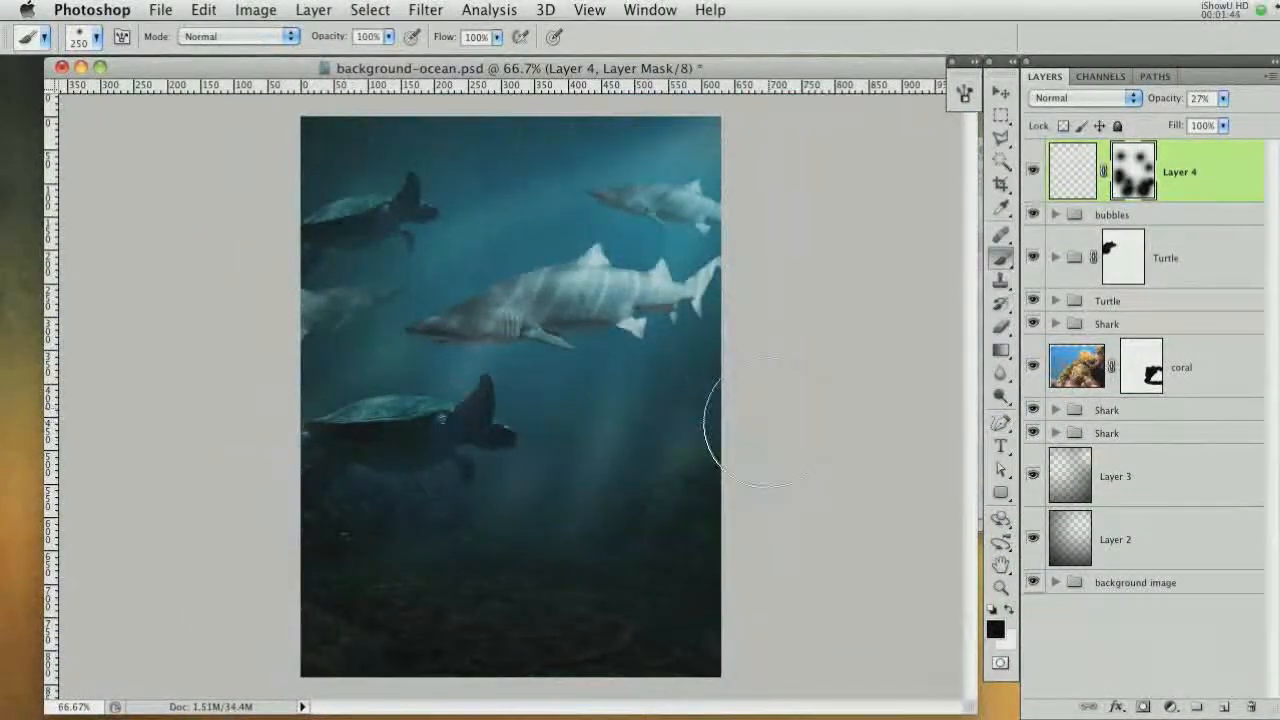